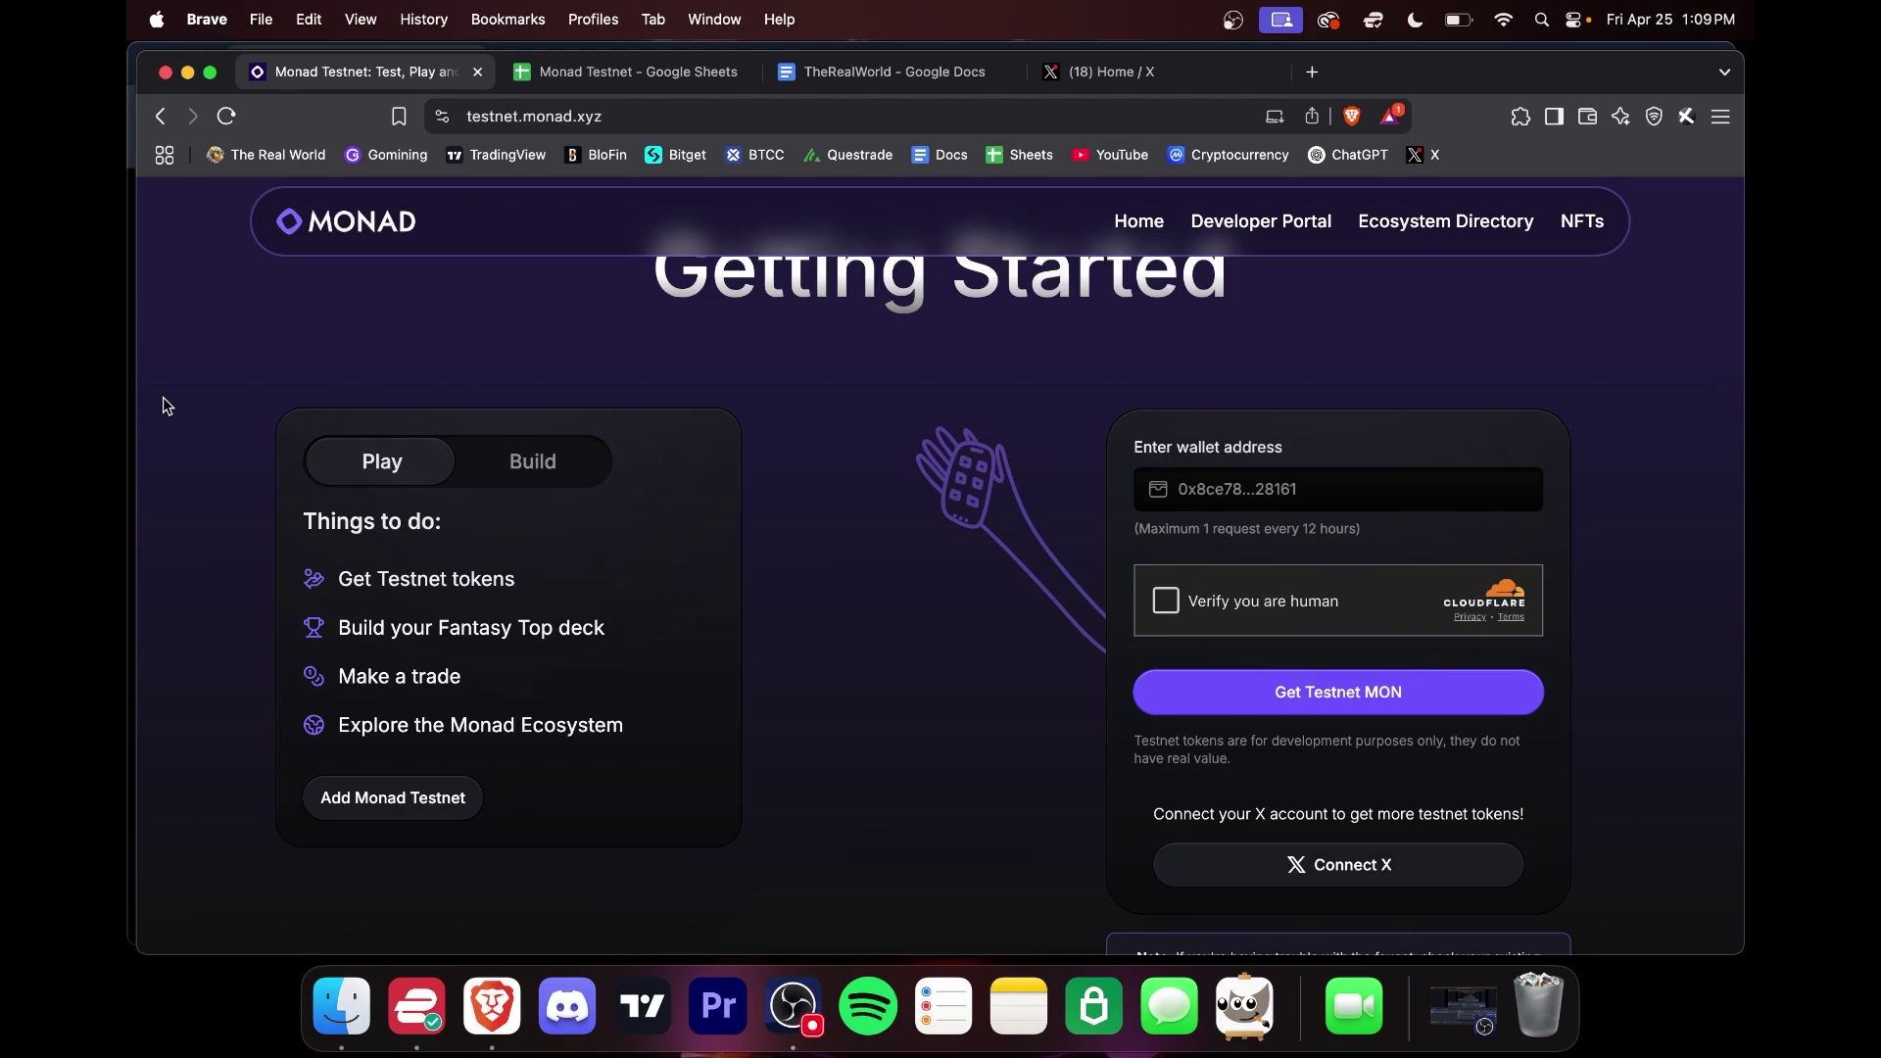
# Step: Look through the Monad Testnet page, open its Add Monad Testnet network details, and check the browser's installed extensions
pyautogui.scroll(5, 165, 402)
pyautogui.scroll(-8, 848, 579)
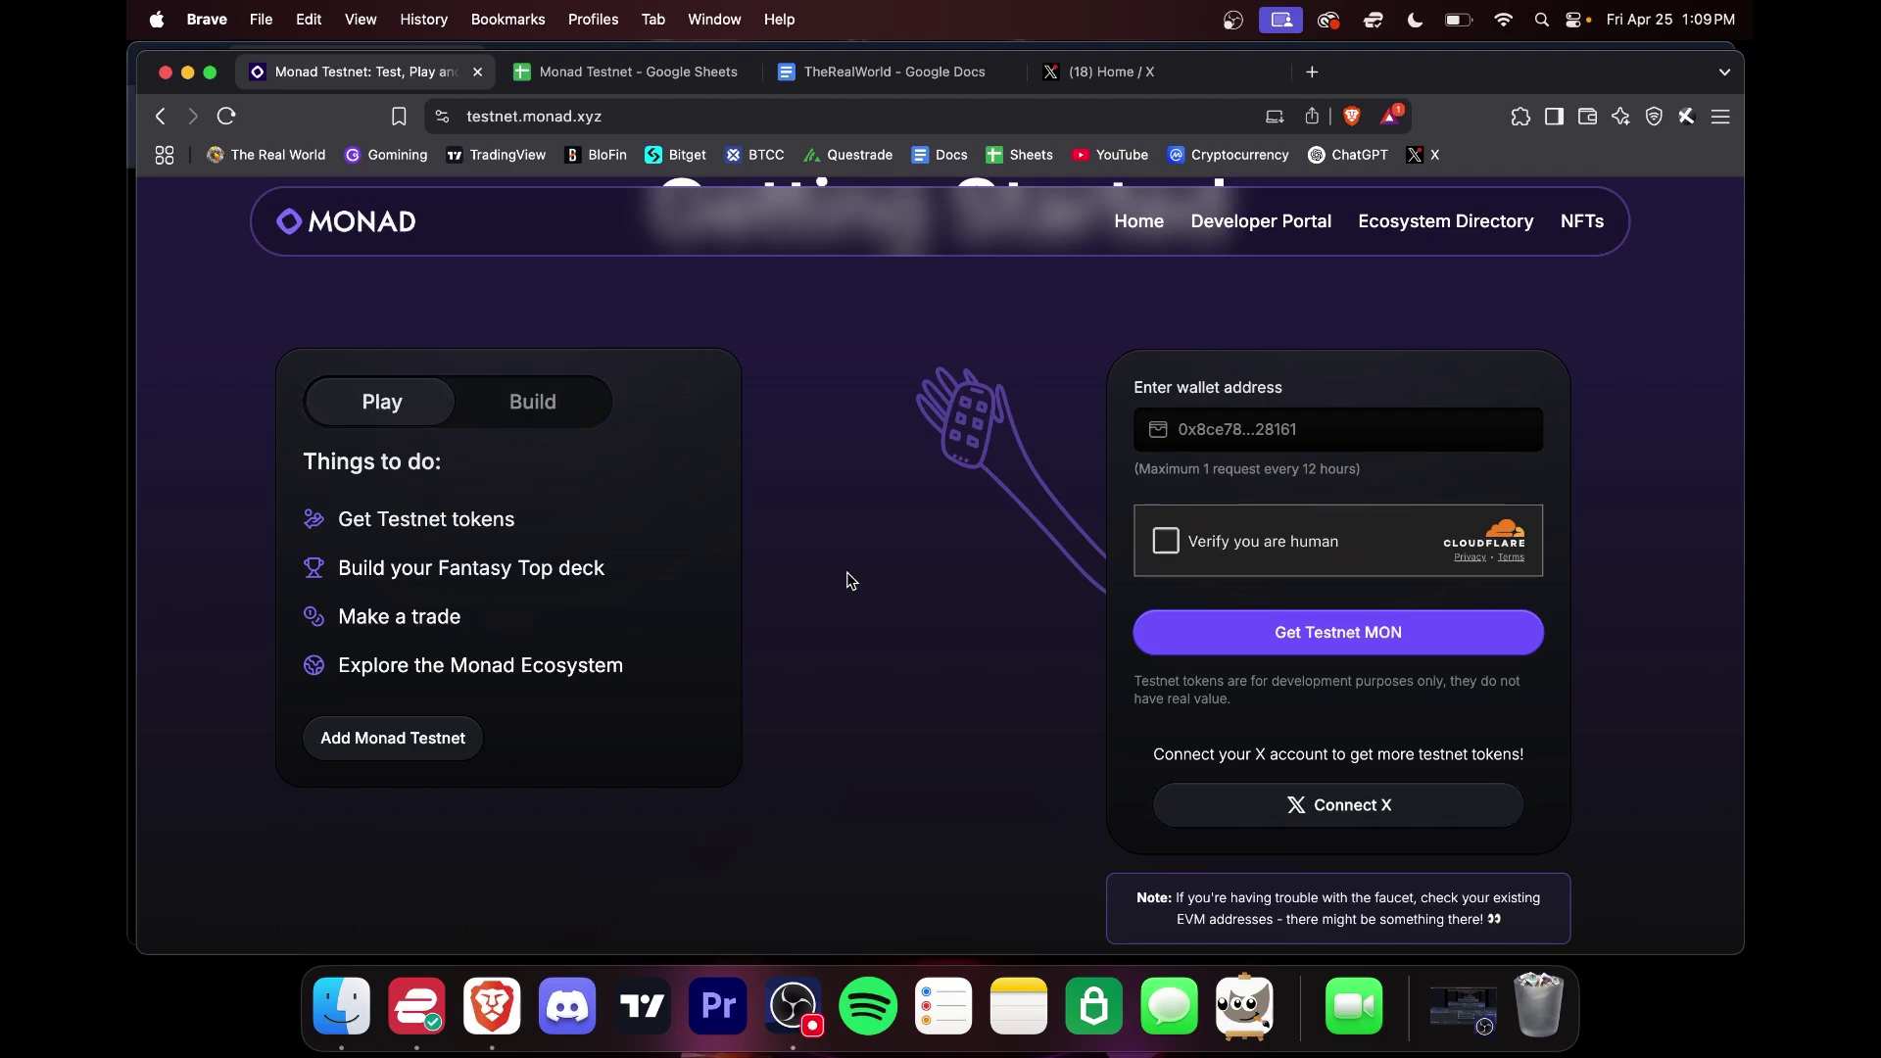
pyautogui.scroll(10, 861, 428)
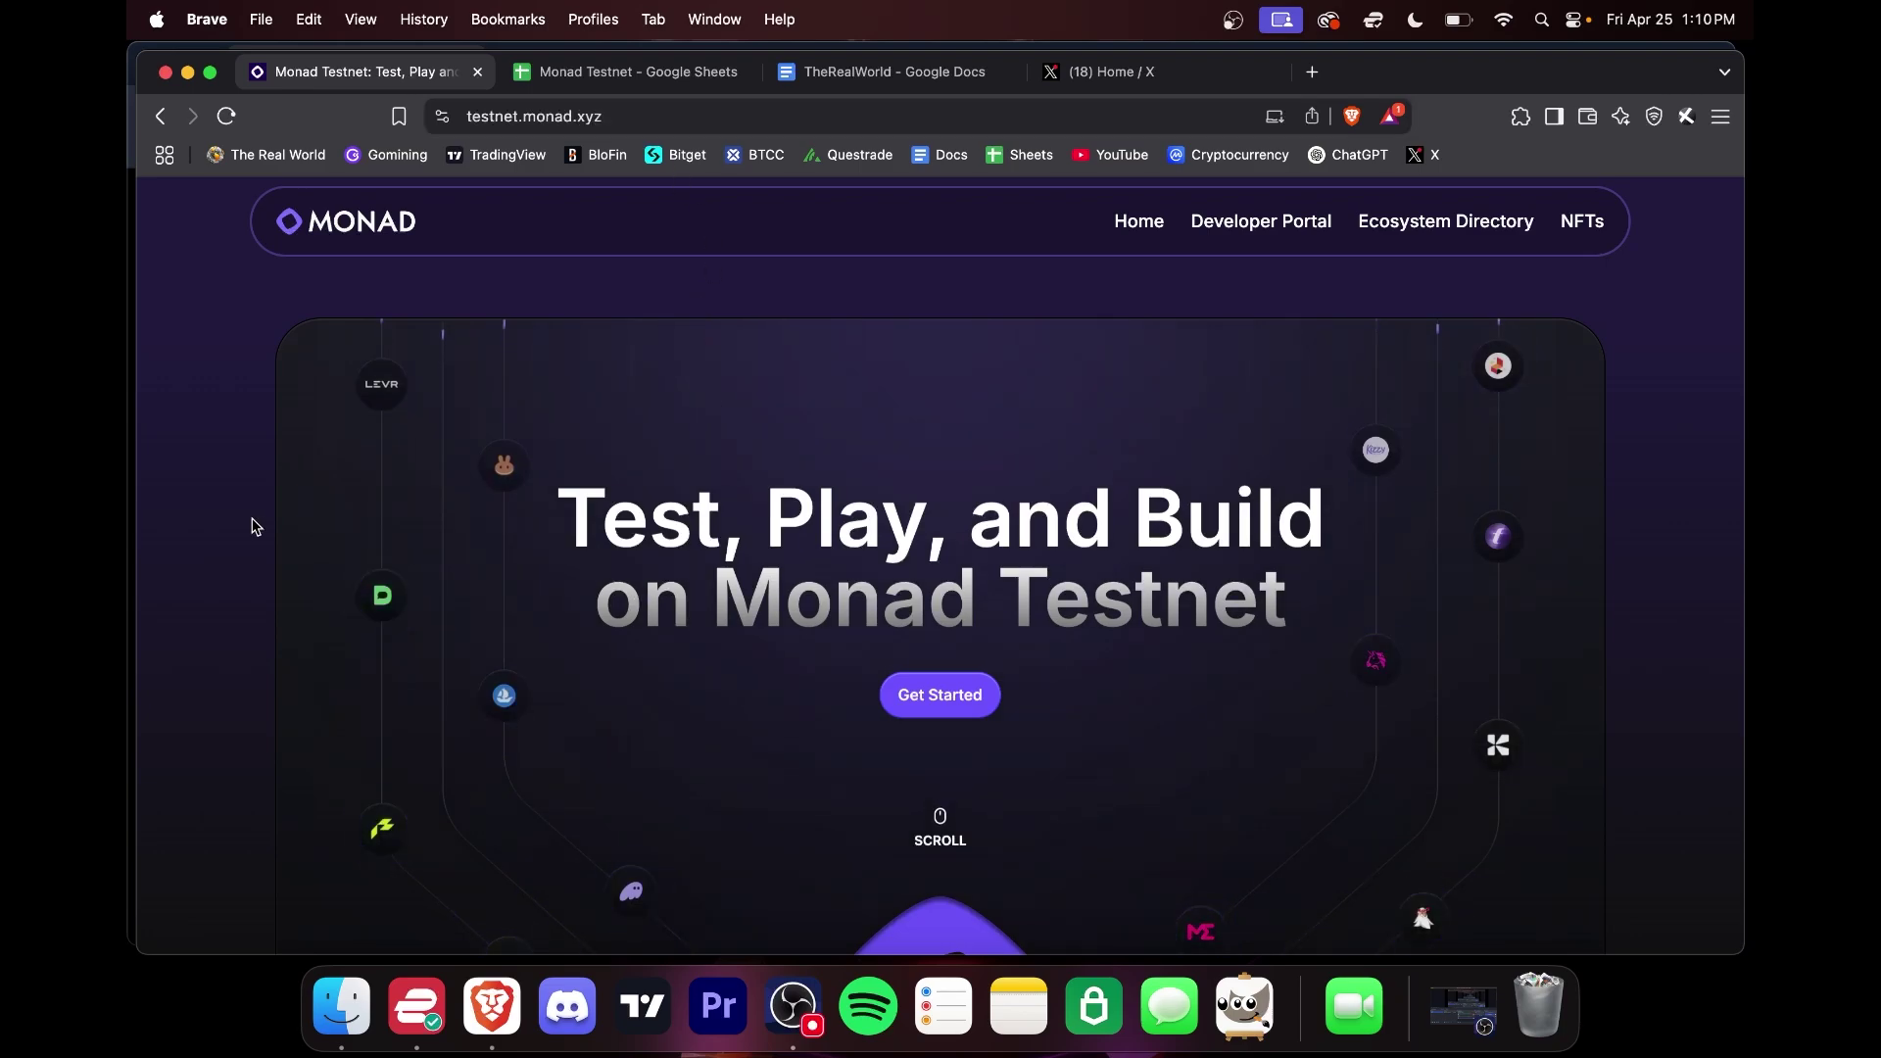
pyautogui.scroll(-10, 251, 525)
pyautogui.scroll(5, 252, 525)
pyautogui.scroll(-2, 294, 647)
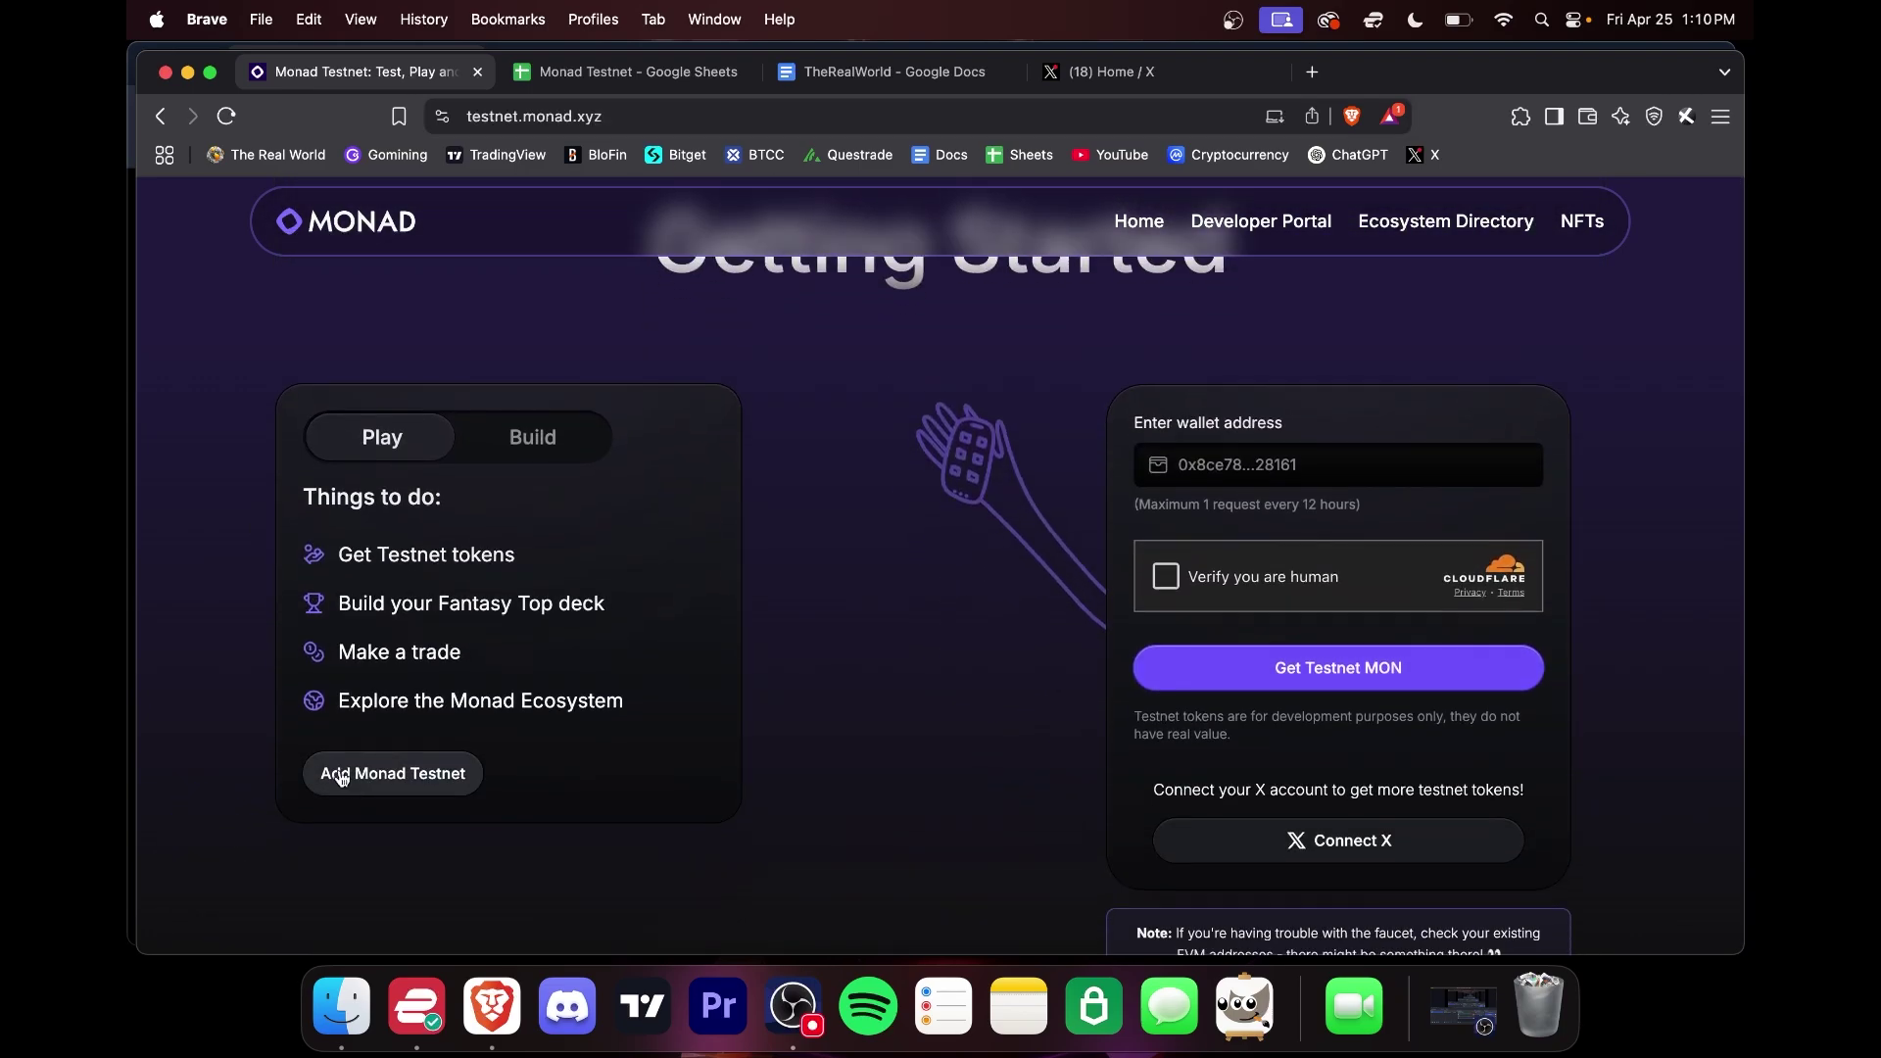
pyautogui.click(415, 788)
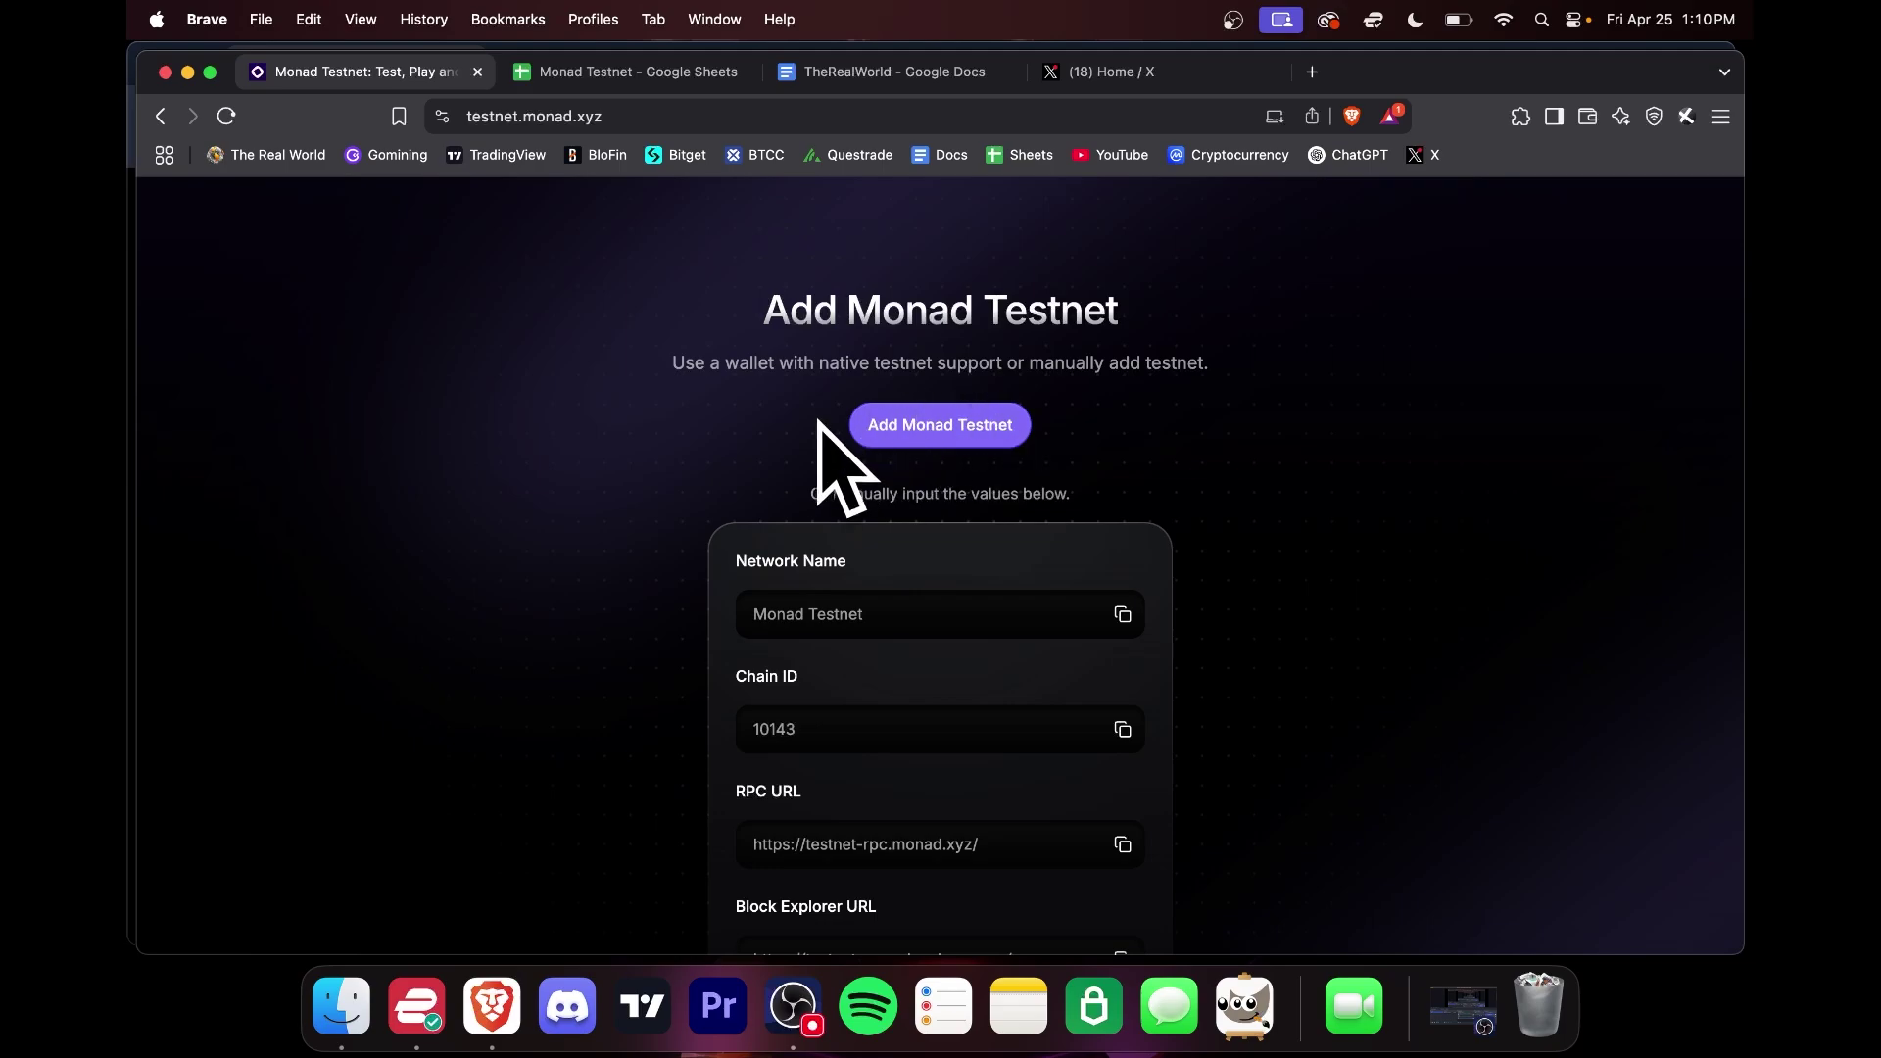
pyautogui.click(1521, 117)
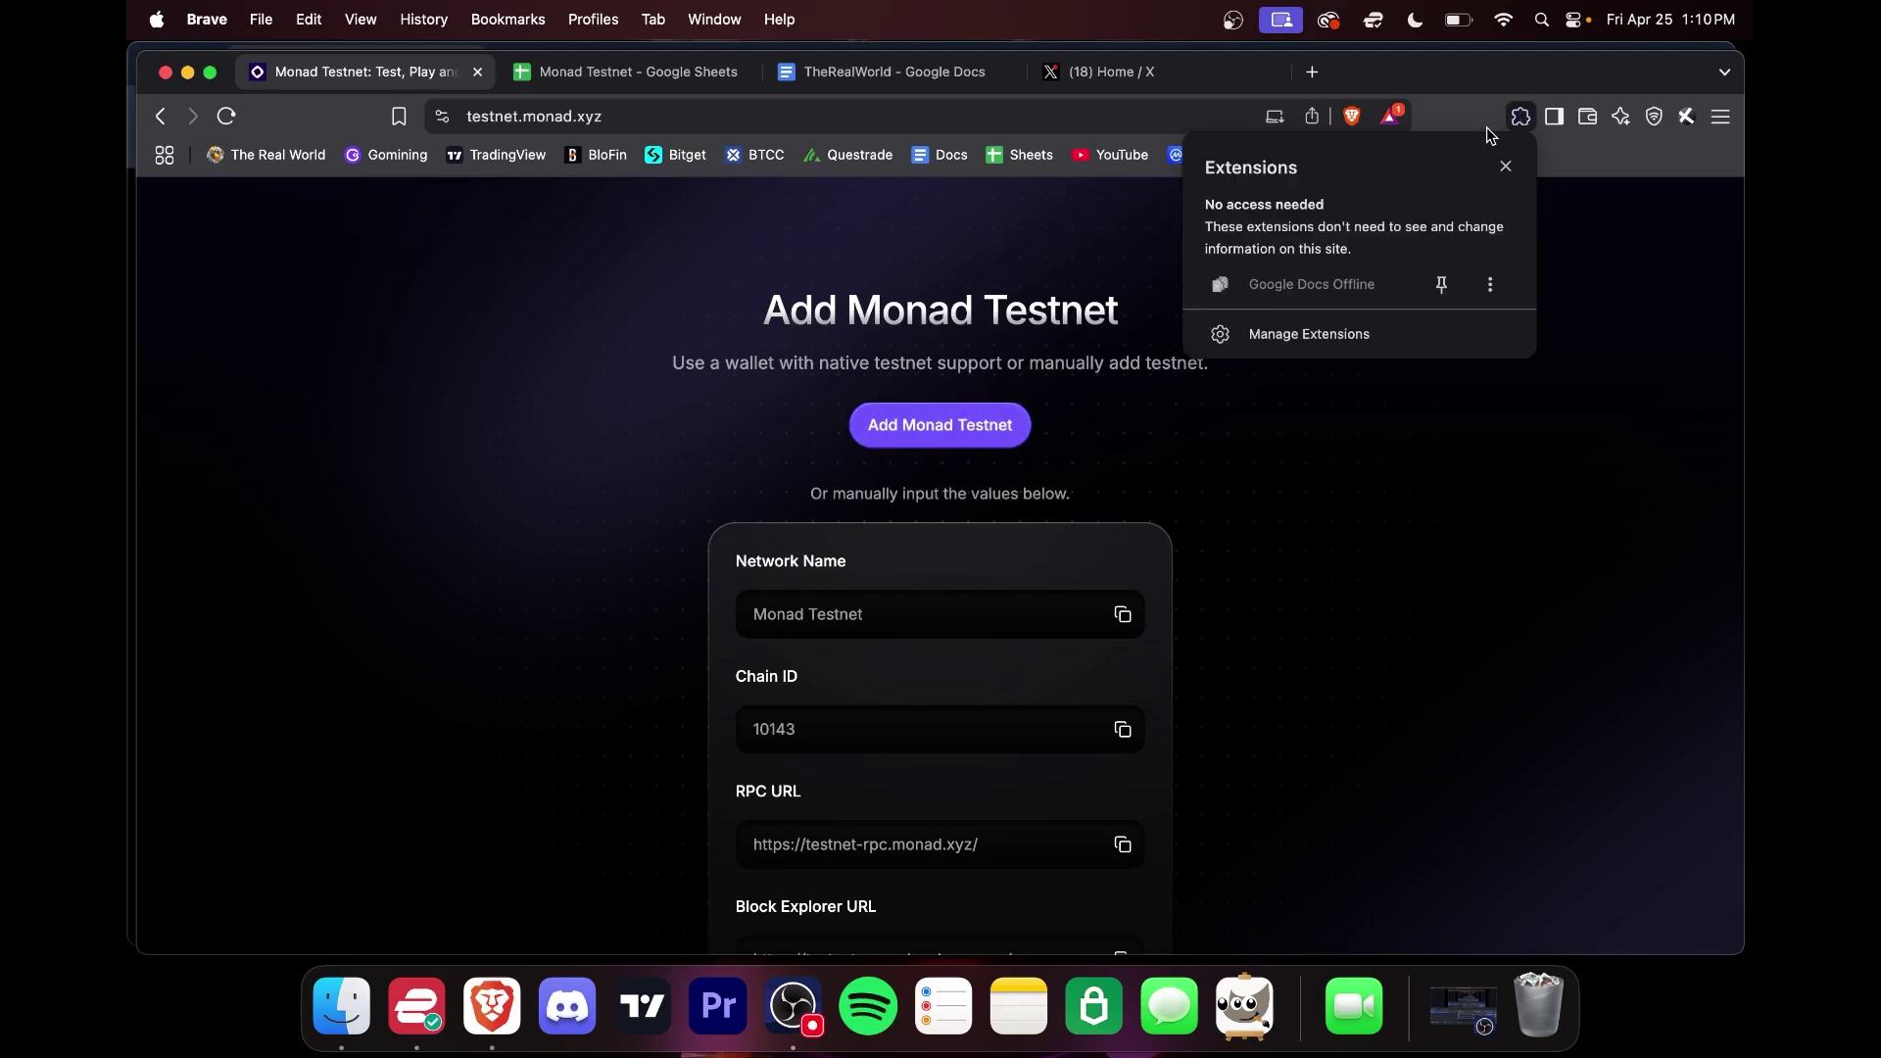
pyautogui.click(1519, 120)
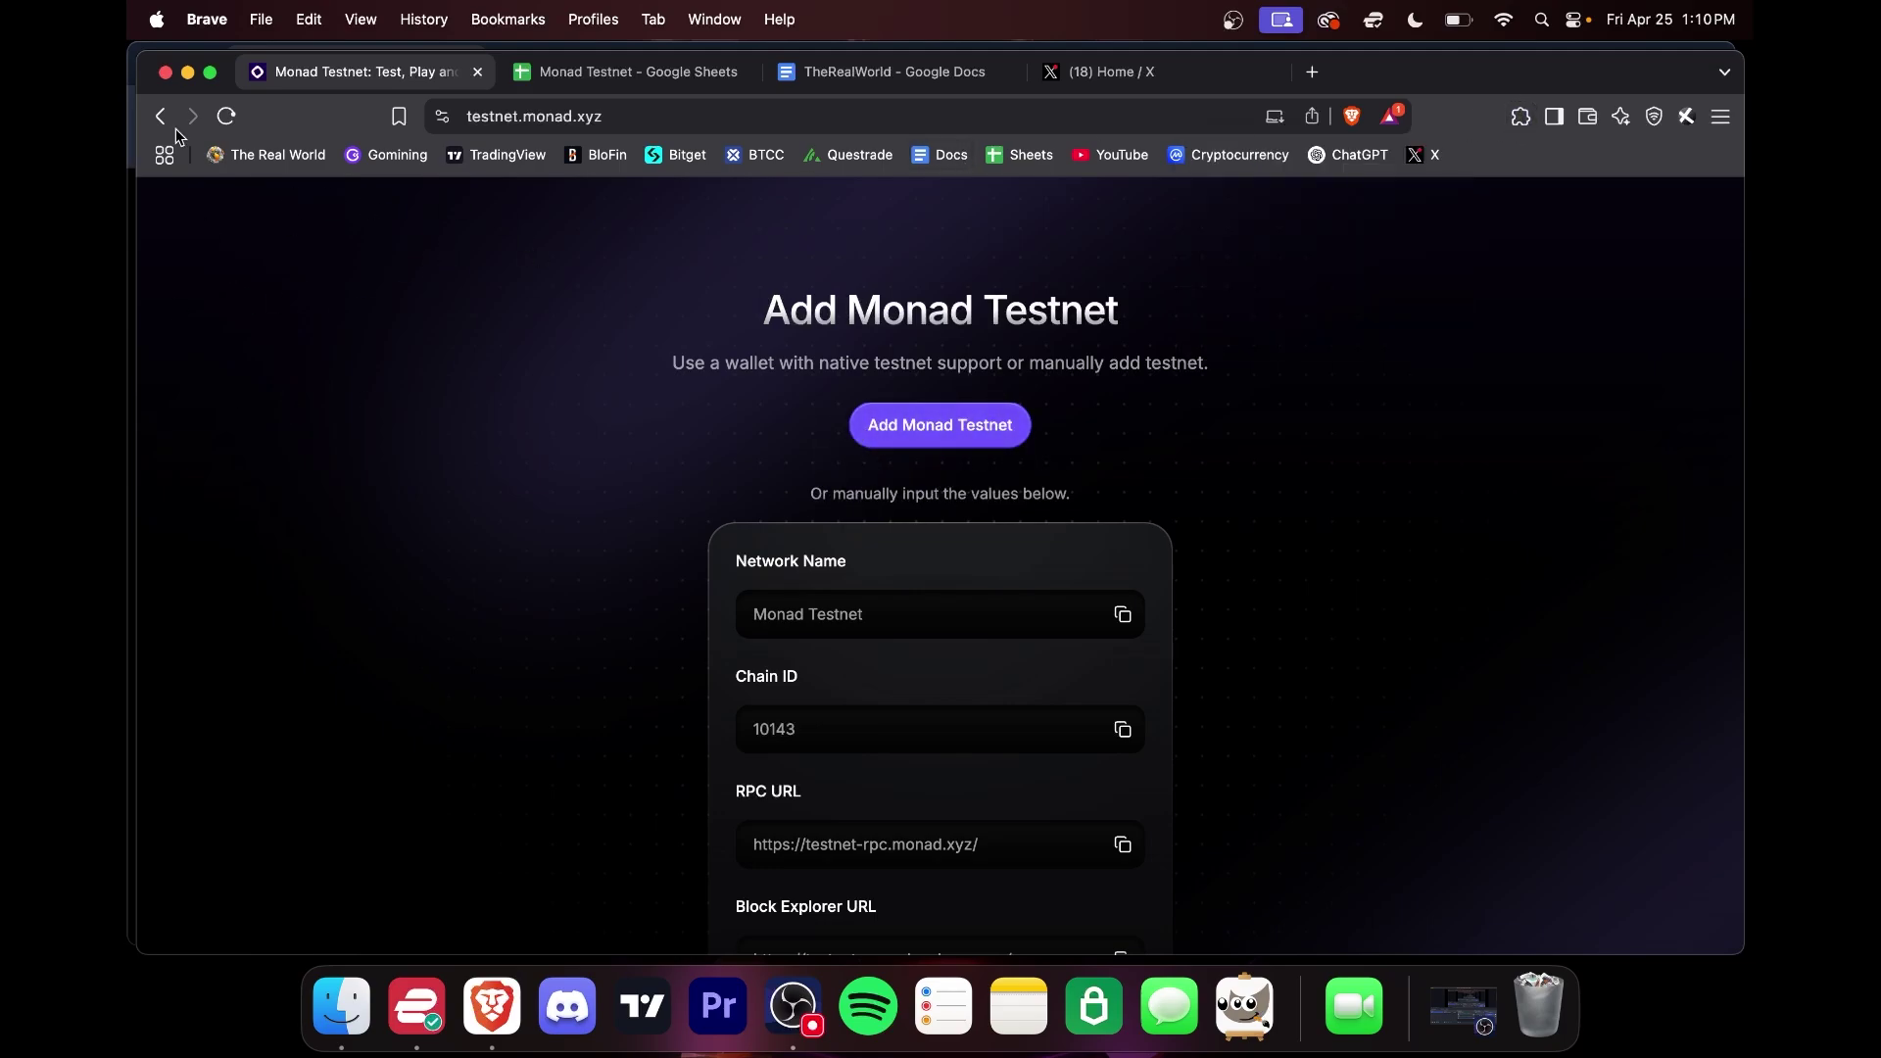
# Step: Switch to the MetaMask window, delete the Monad Testnet network, and check the list of enabled networks
pyautogui.click(188, 74)
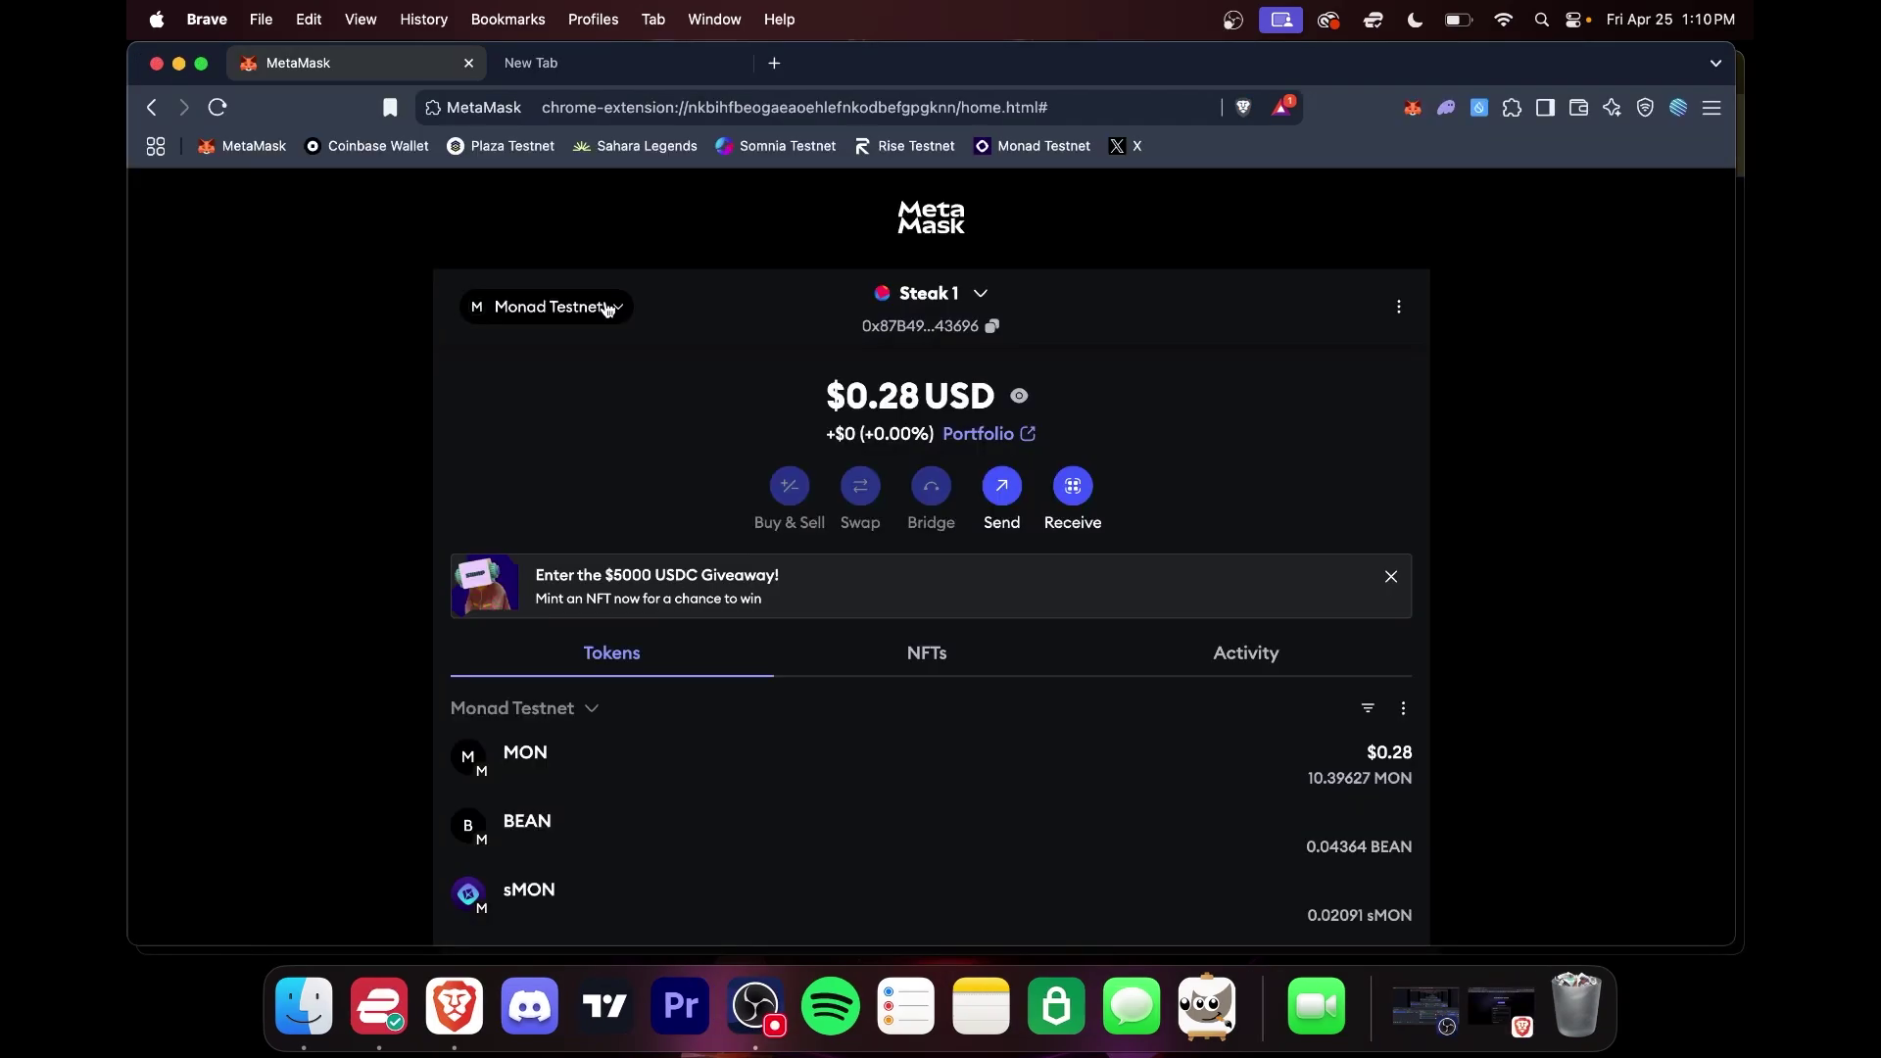
pyautogui.click(591, 305)
pyautogui.click(1110, 604)
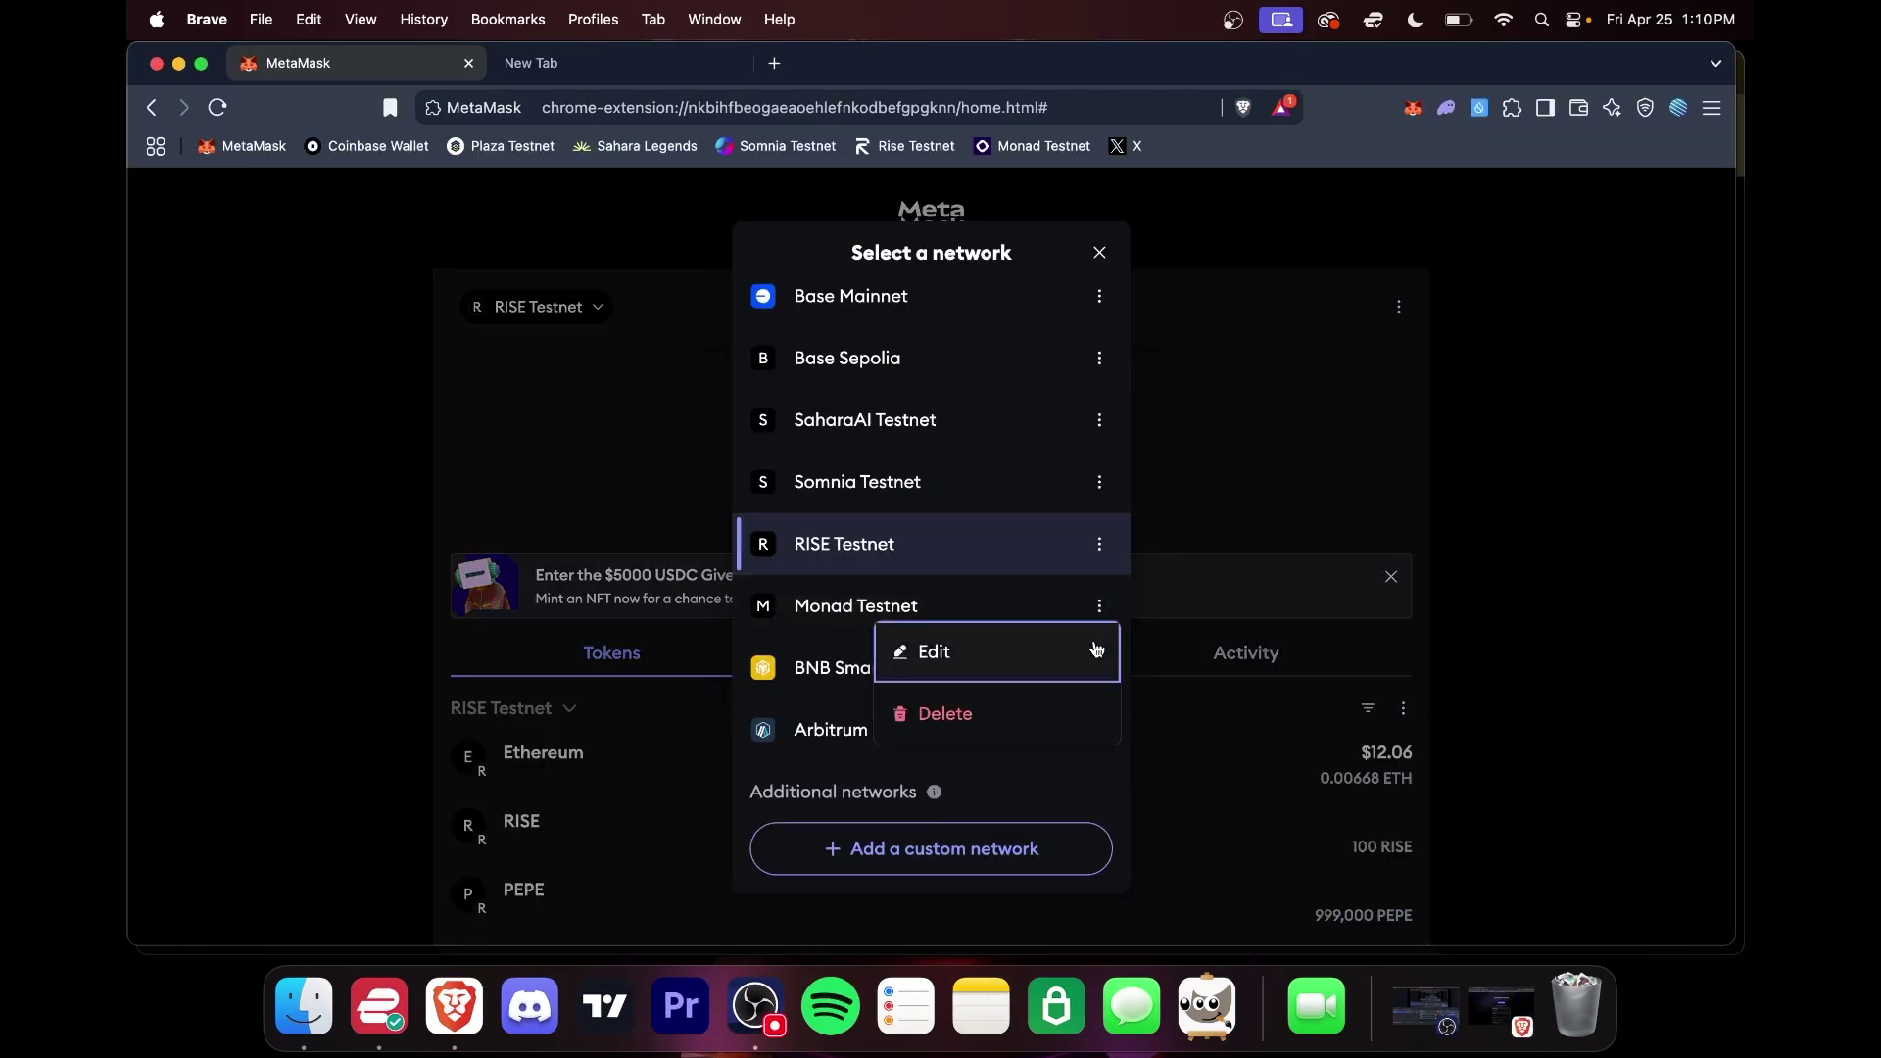
pyautogui.click(1040, 718)
pyautogui.click(1019, 575)
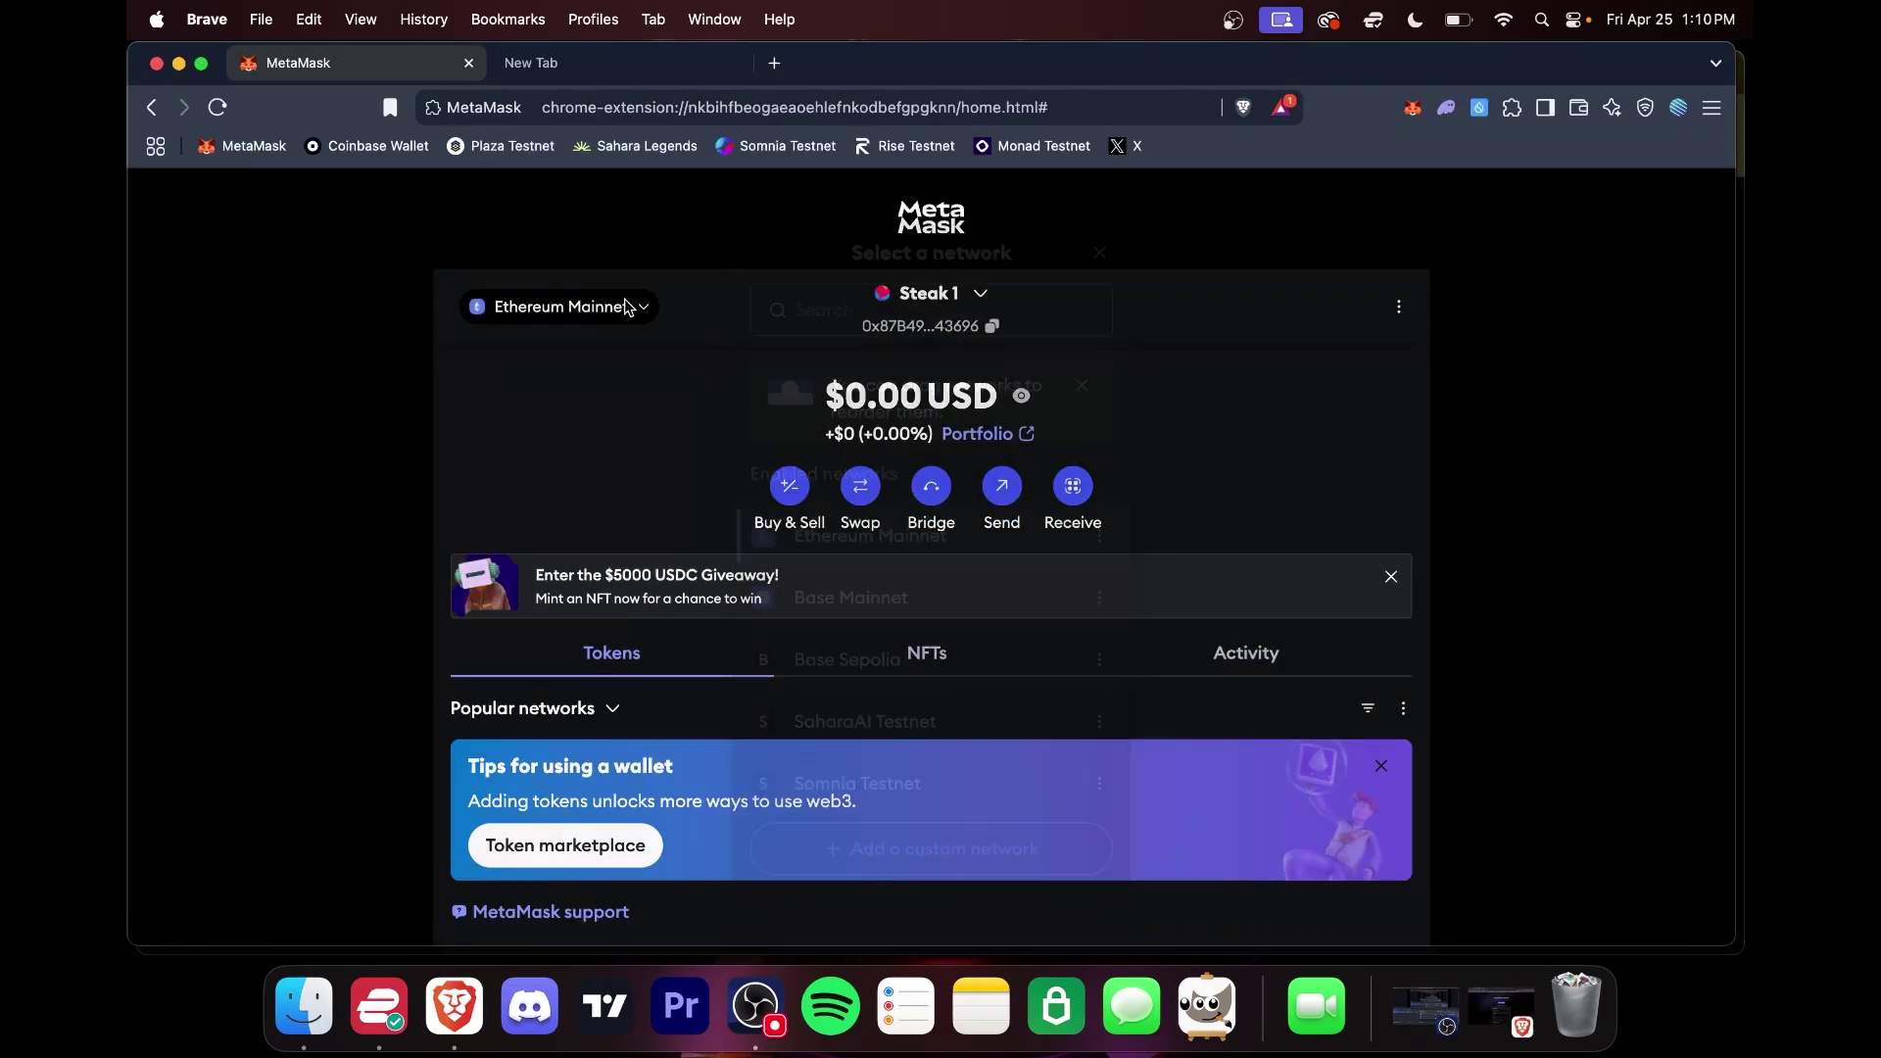
pyautogui.click(559, 306)
pyautogui.scroll(-3, 812, 615)
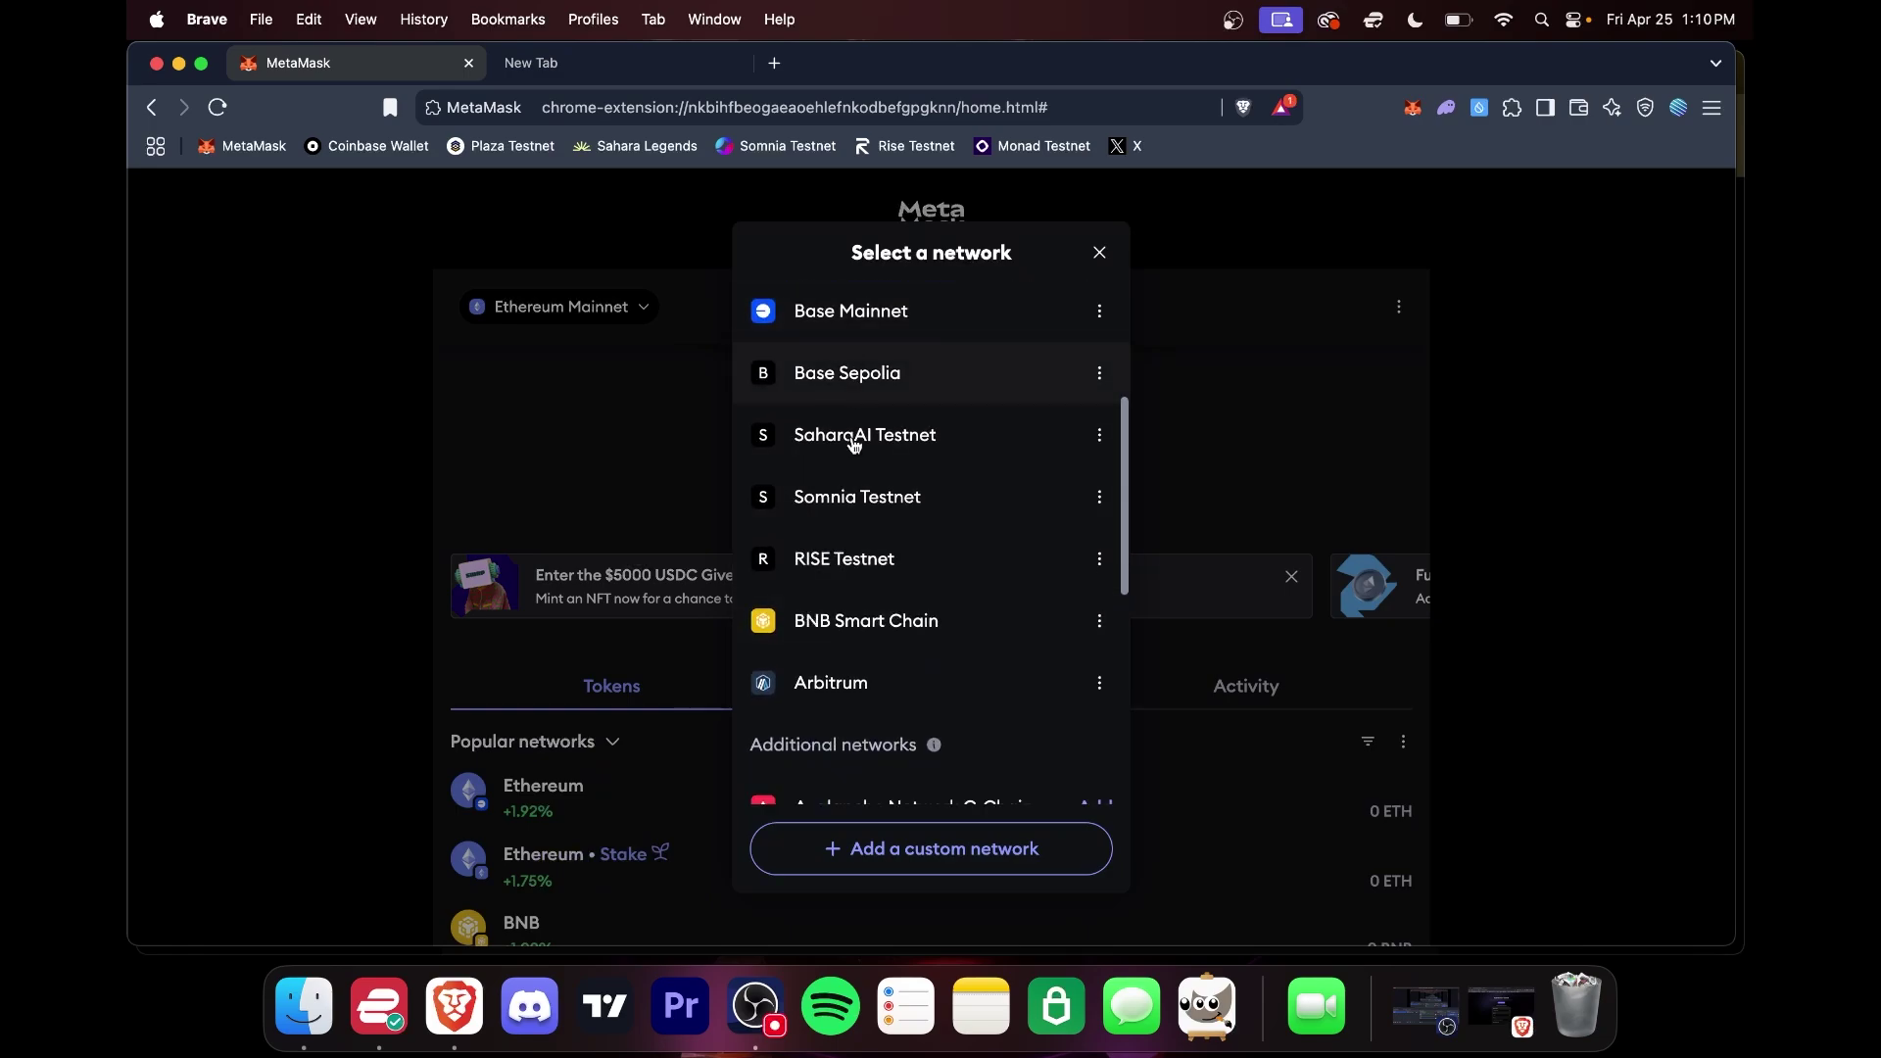
pyautogui.scroll(3, 840, 411)
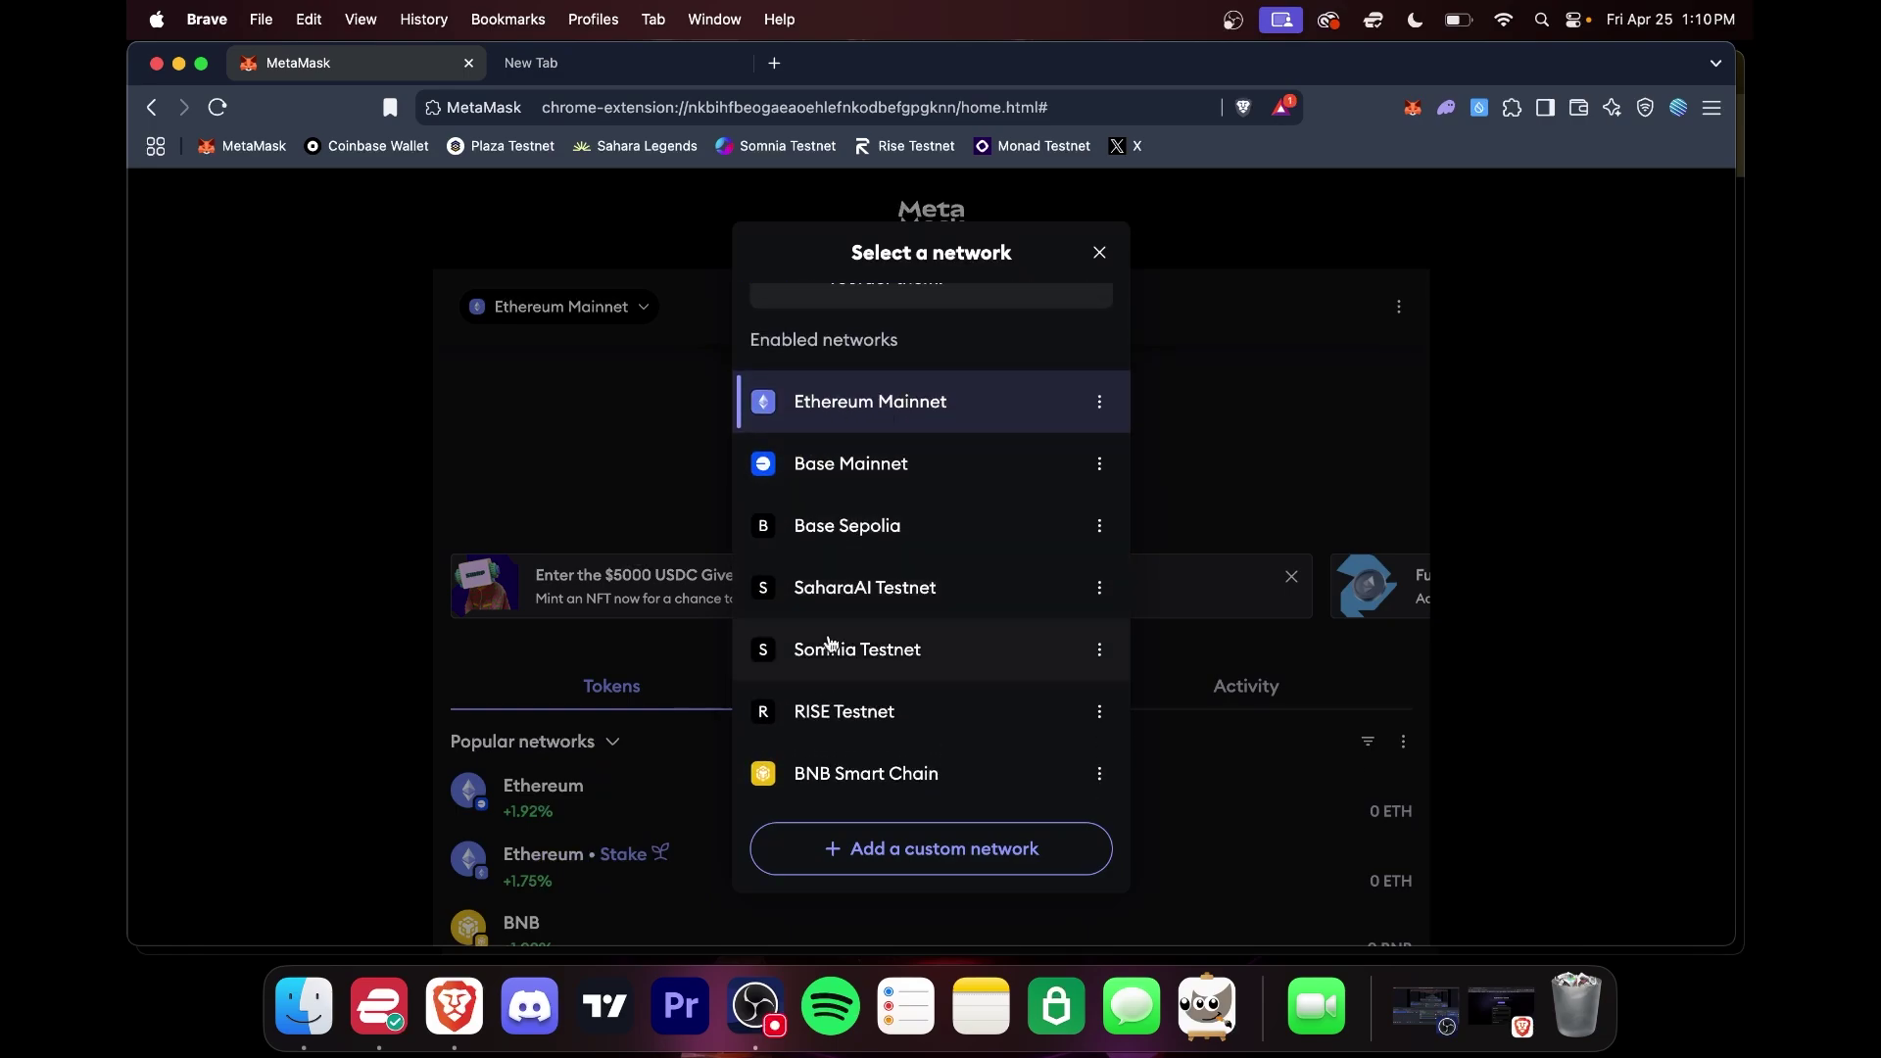
pyautogui.scroll(-2, 806, 725)
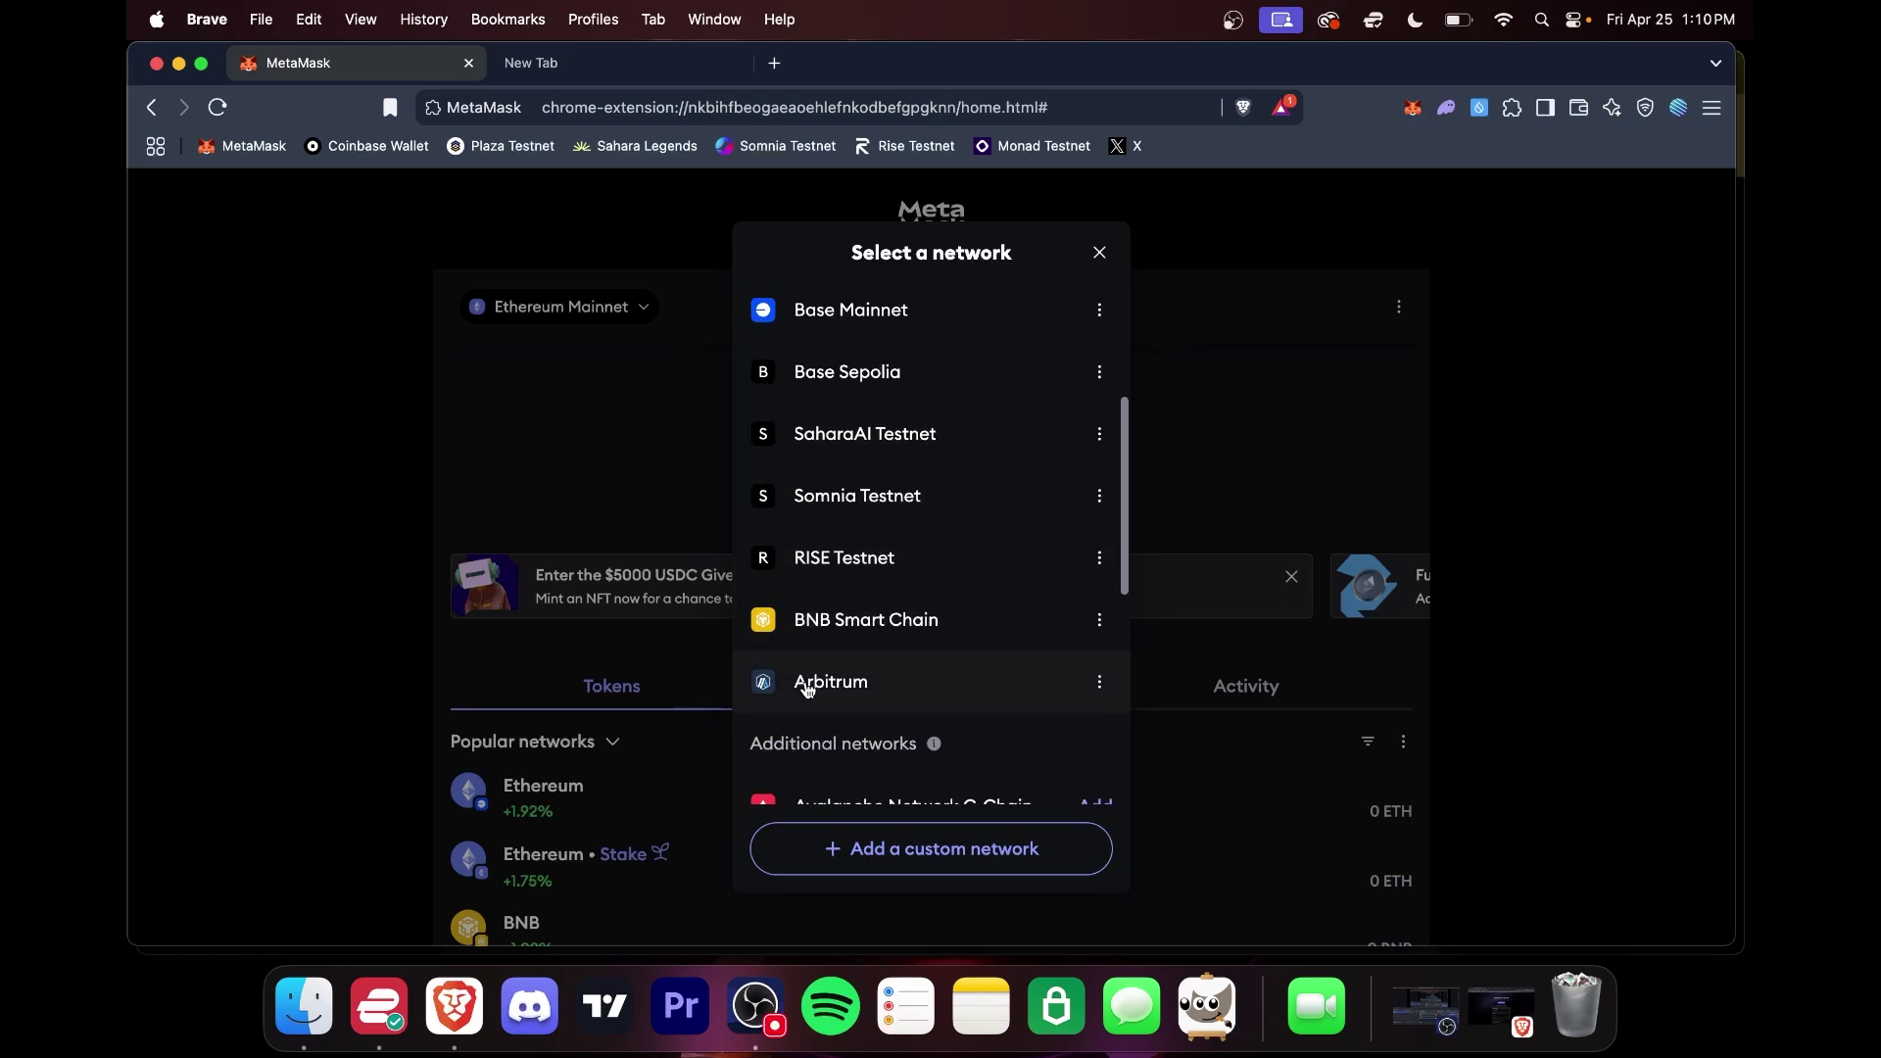
# Step: Load testnet.monad.xyz in the second tab and open the Add Monad Testnet page from its Getting Started section
pyautogui.click(592, 64)
pyautogui.click(1011, 146)
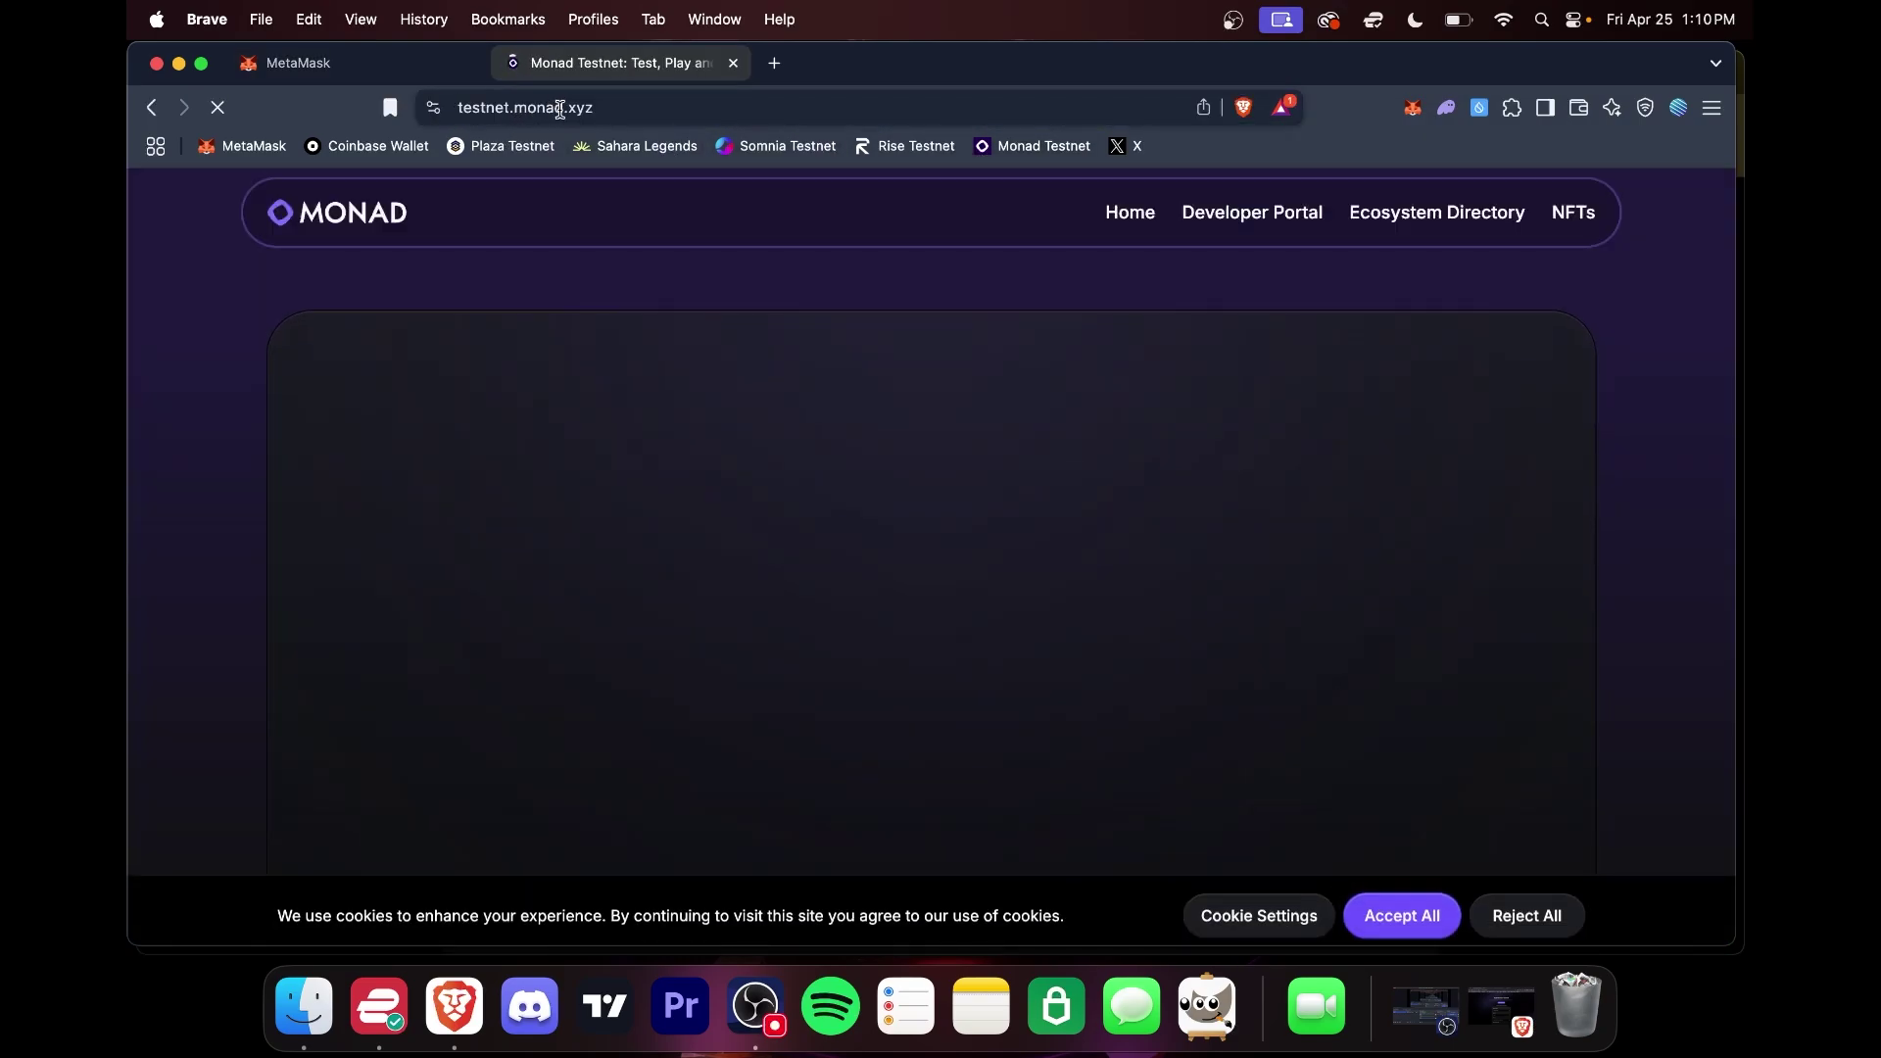
pyautogui.click(890, 693)
pyautogui.scroll(-5, 888, 691)
pyautogui.scroll(1, 888, 690)
pyautogui.click(392, 699)
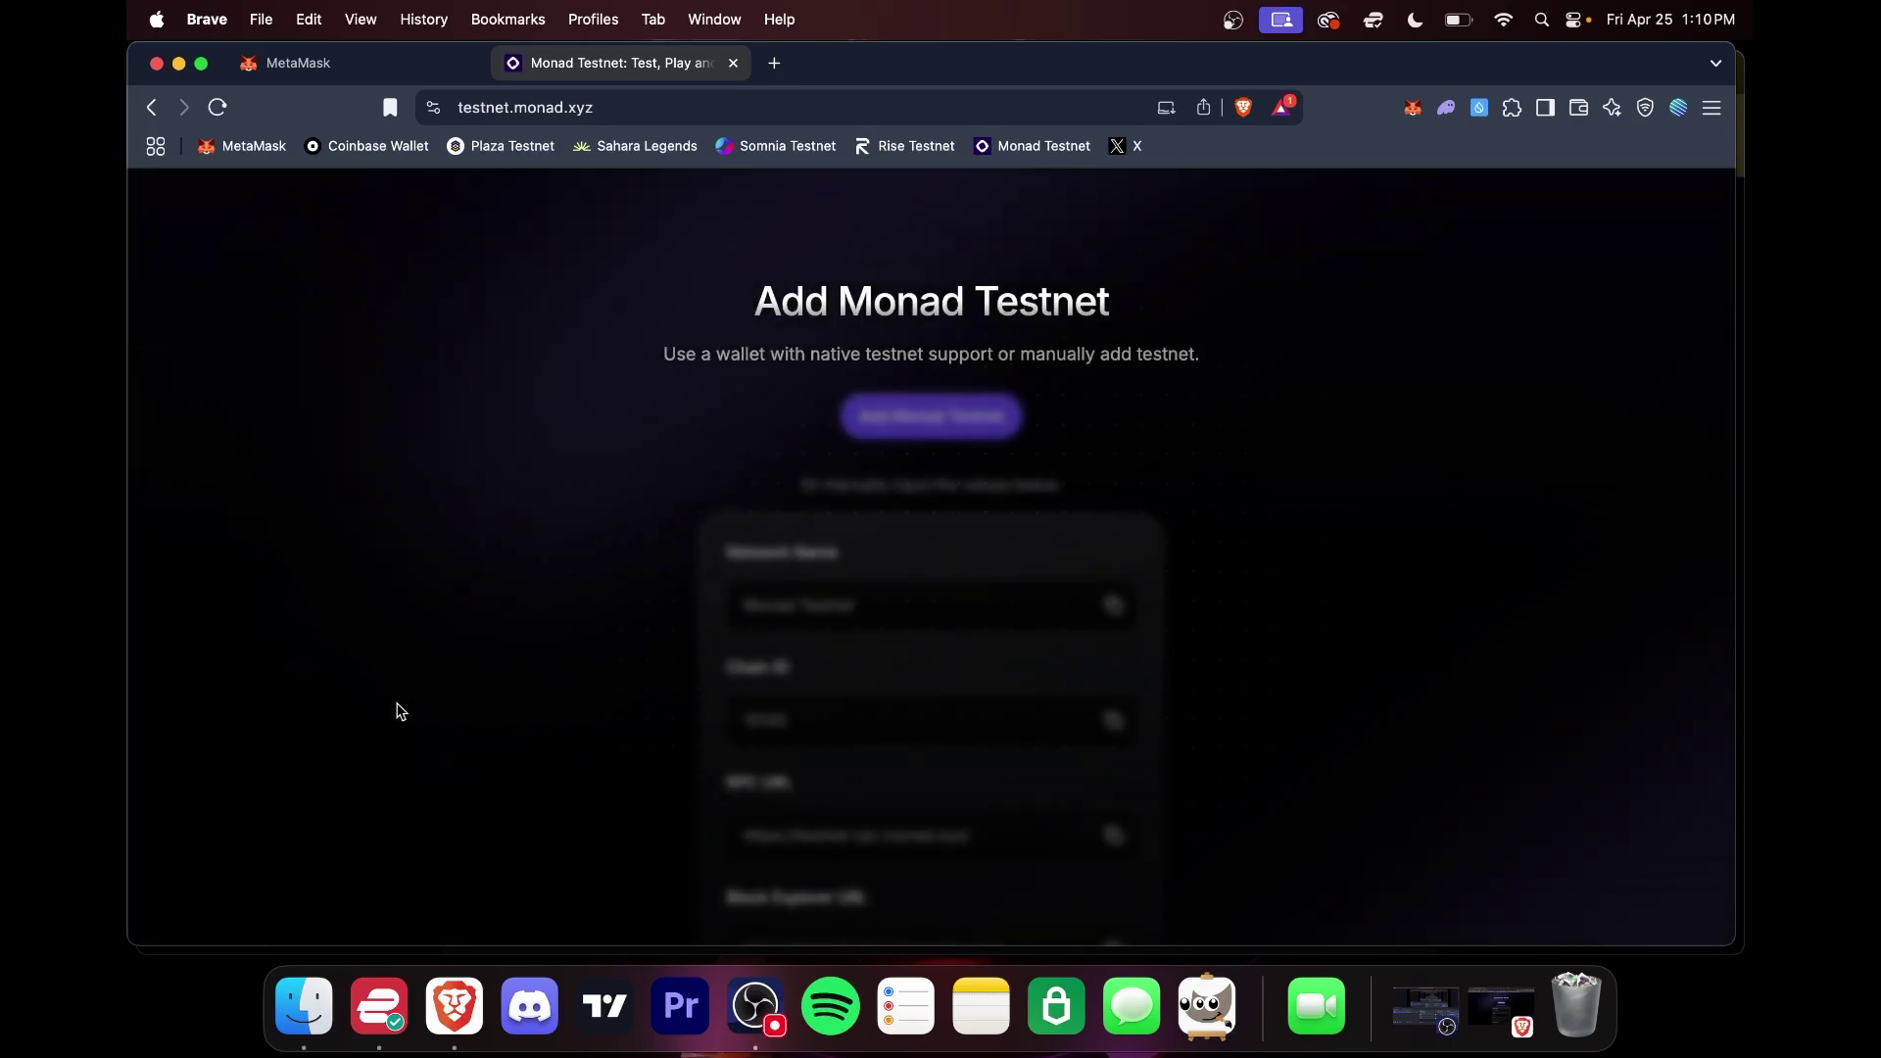
# Step: Add Monad Testnet to MetaMask, approve the network request, and check it in the wallet
pyautogui.click(921, 411)
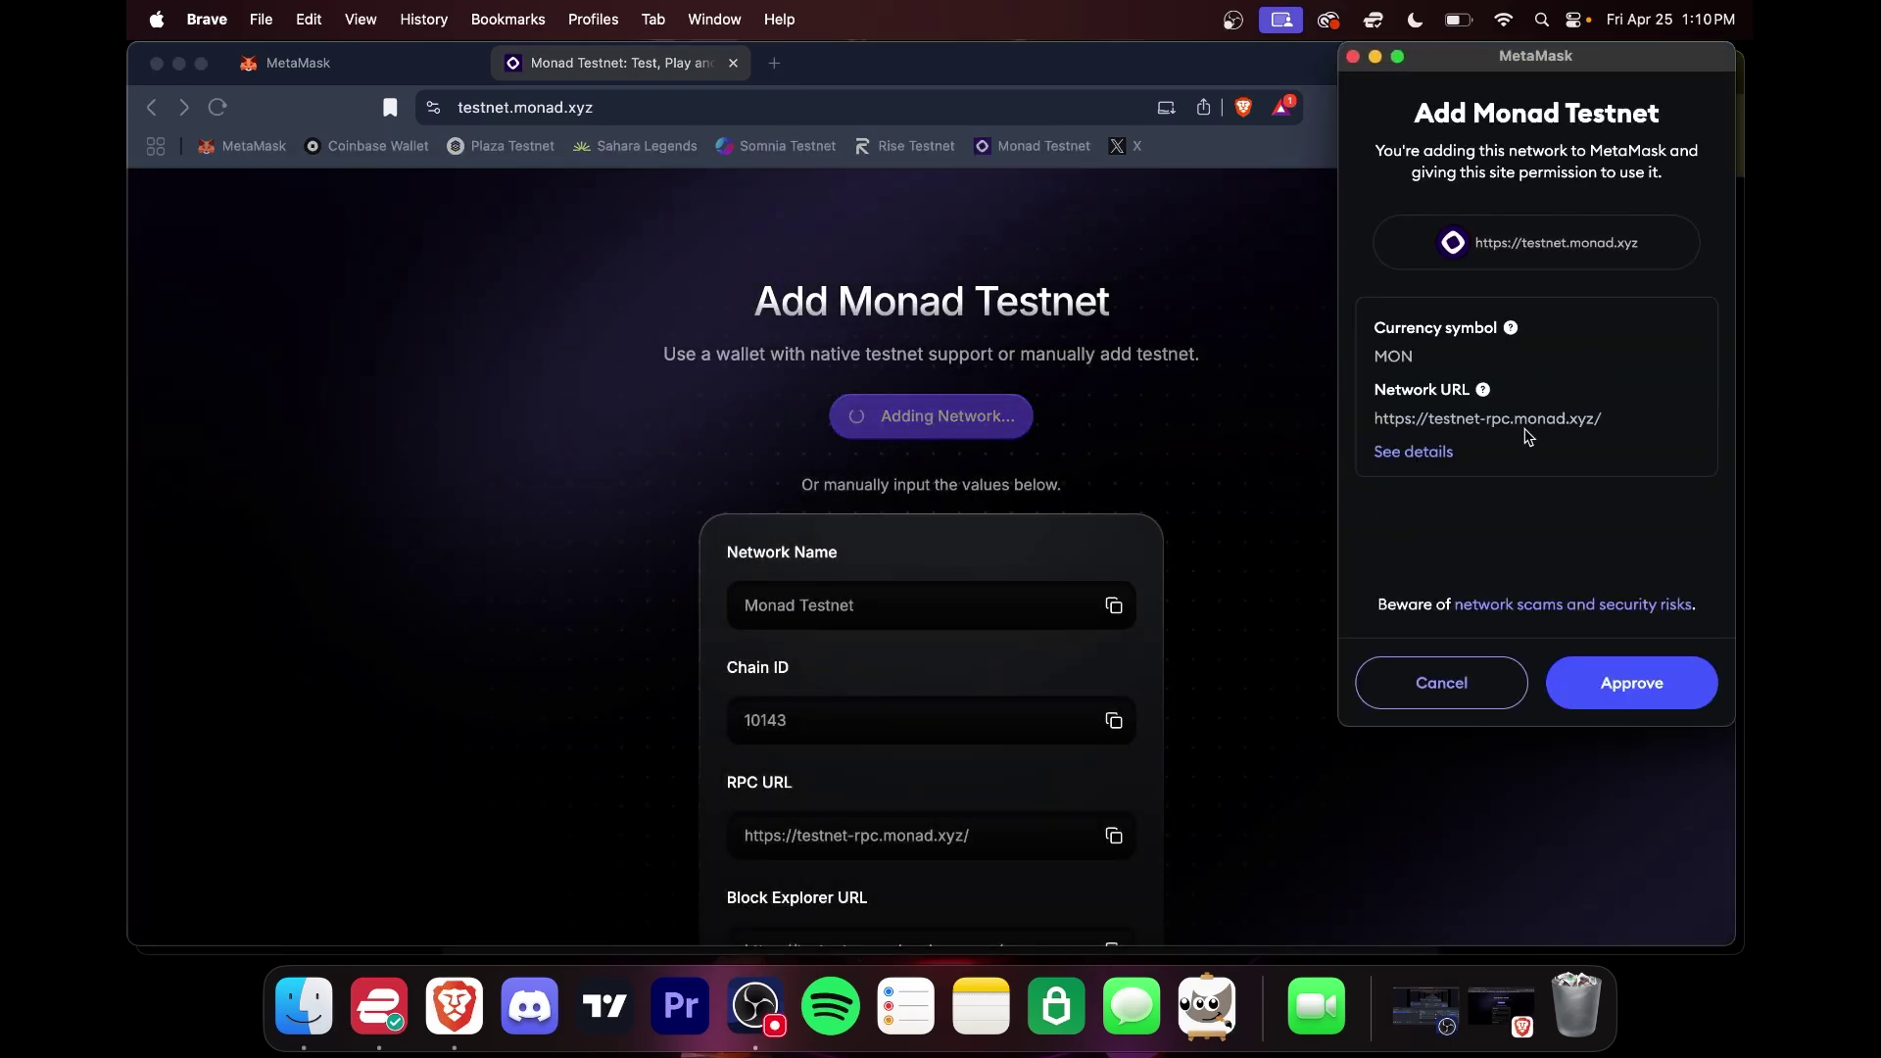
pyautogui.click(1621, 688)
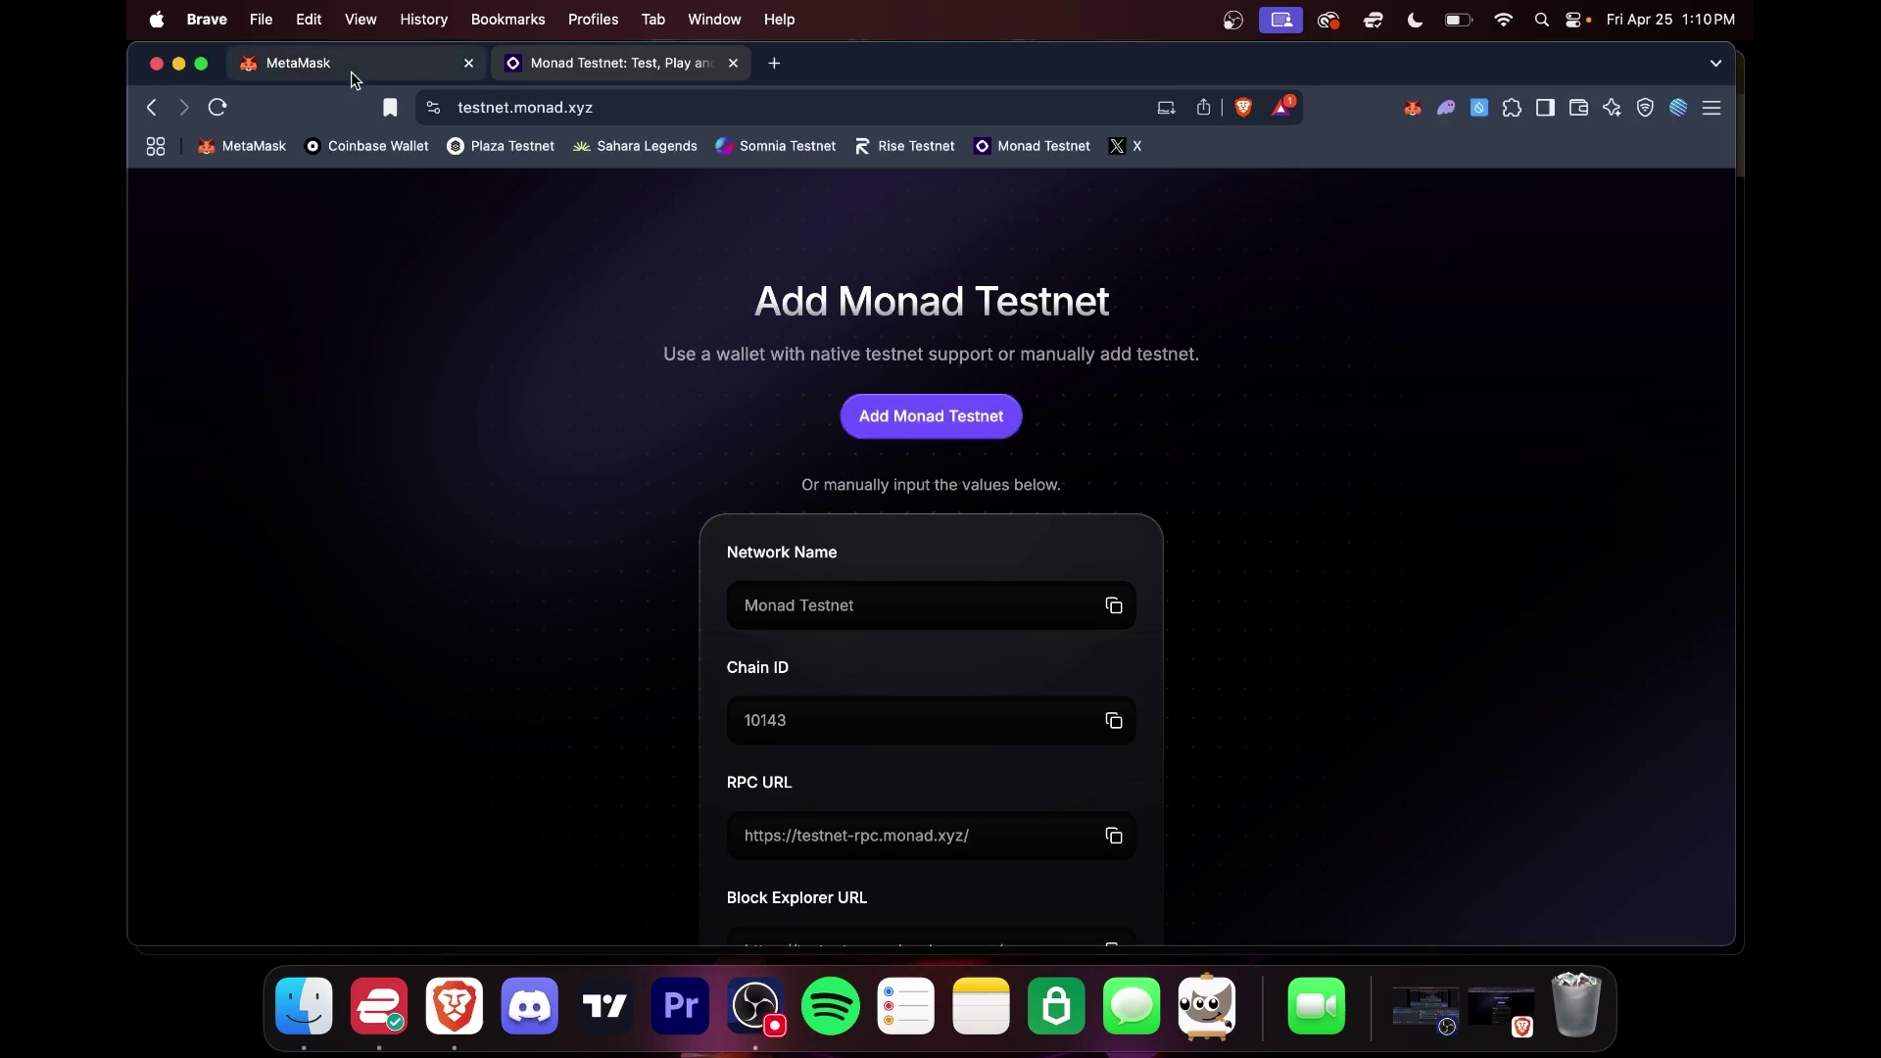
pyautogui.click(351, 73)
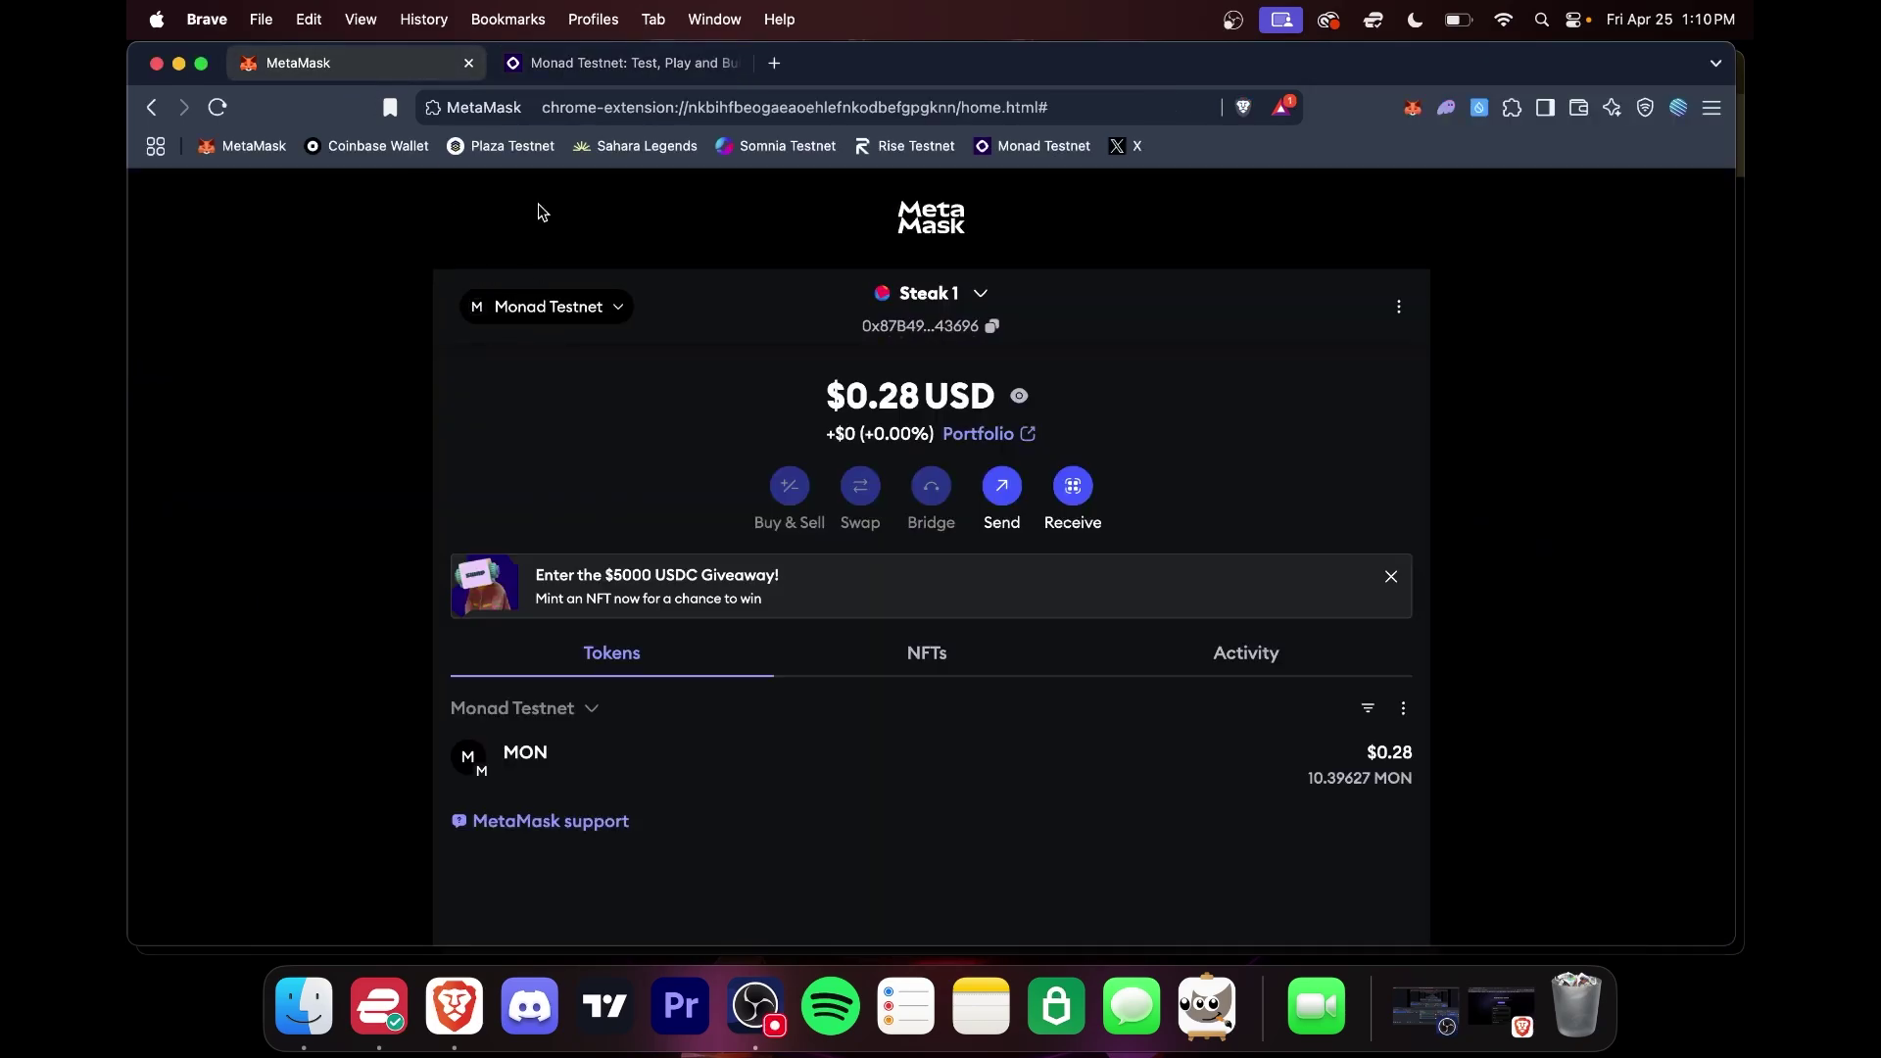
# Step: Return to the Monad site and continue past the network details to the testnet token faucet
pyautogui.click(592, 69)
pyautogui.scroll(-5, 461, 386)
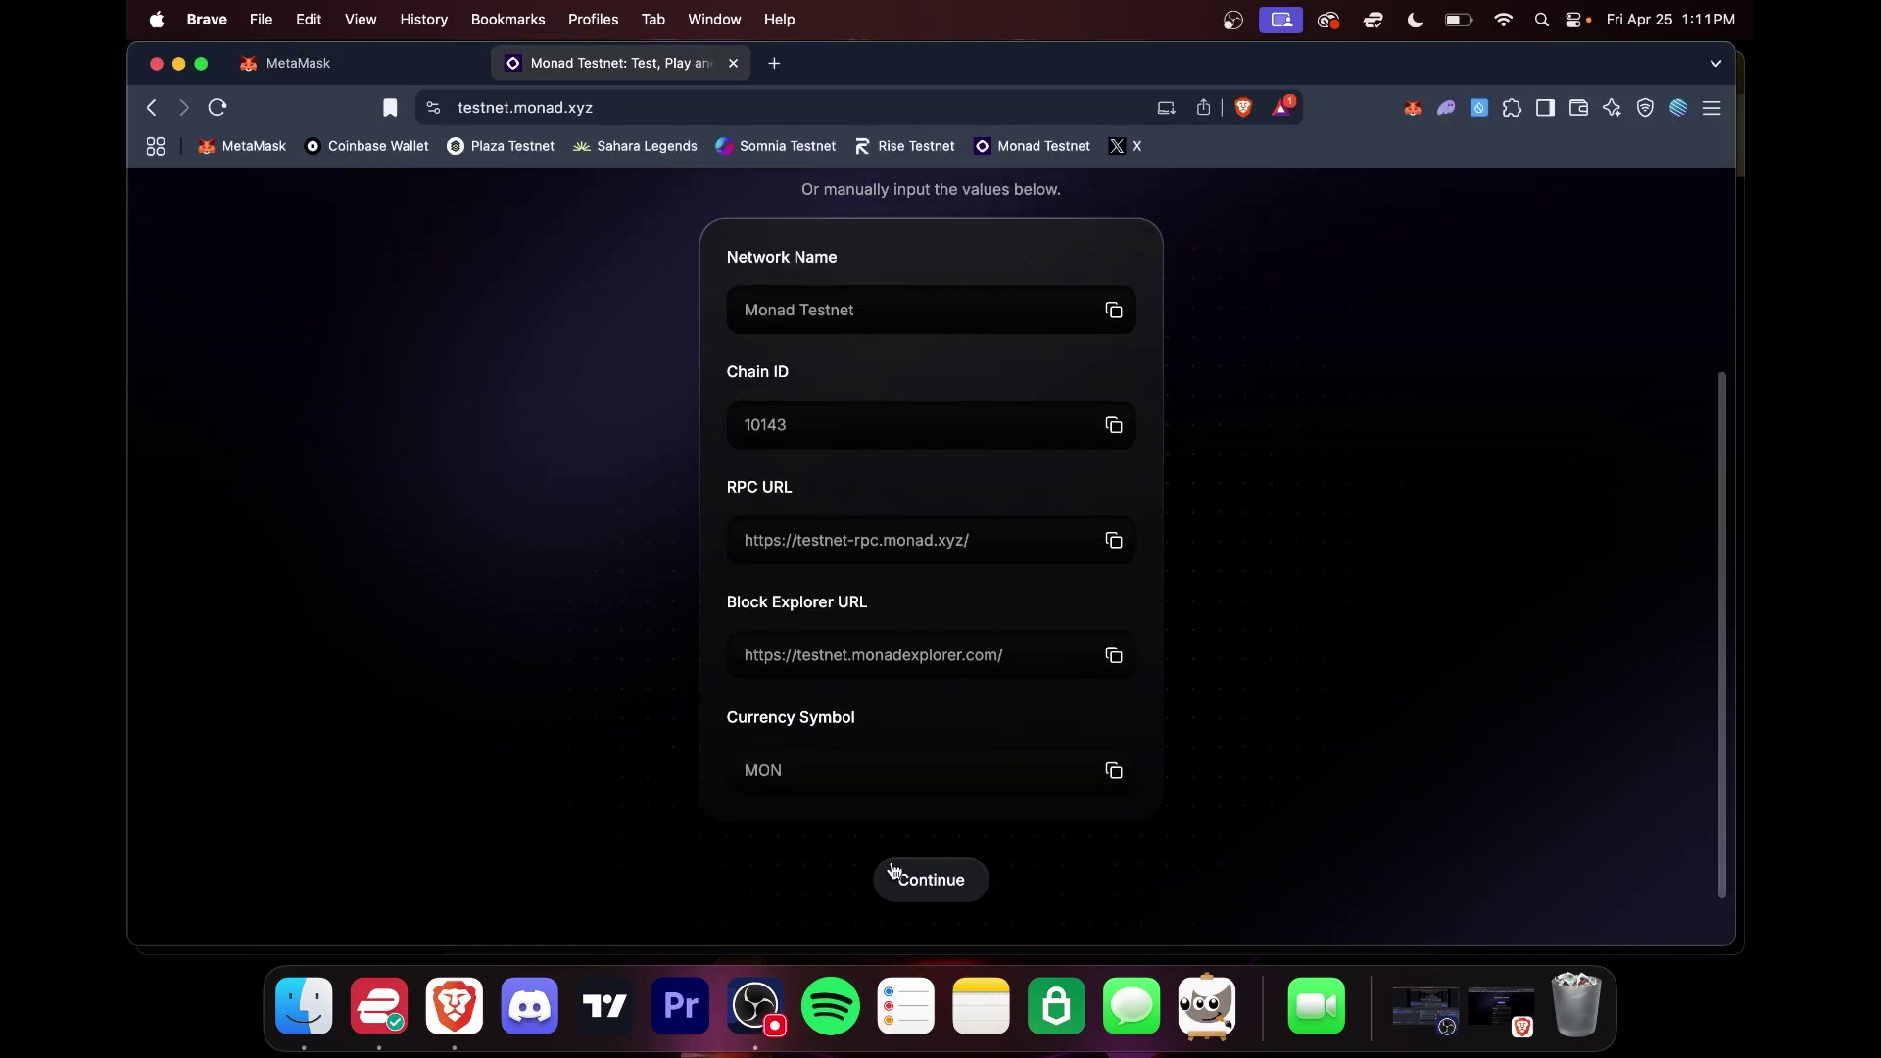
pyautogui.click(916, 878)
pyautogui.scroll(-10, 720, 638)
pyautogui.scroll(3, 715, 638)
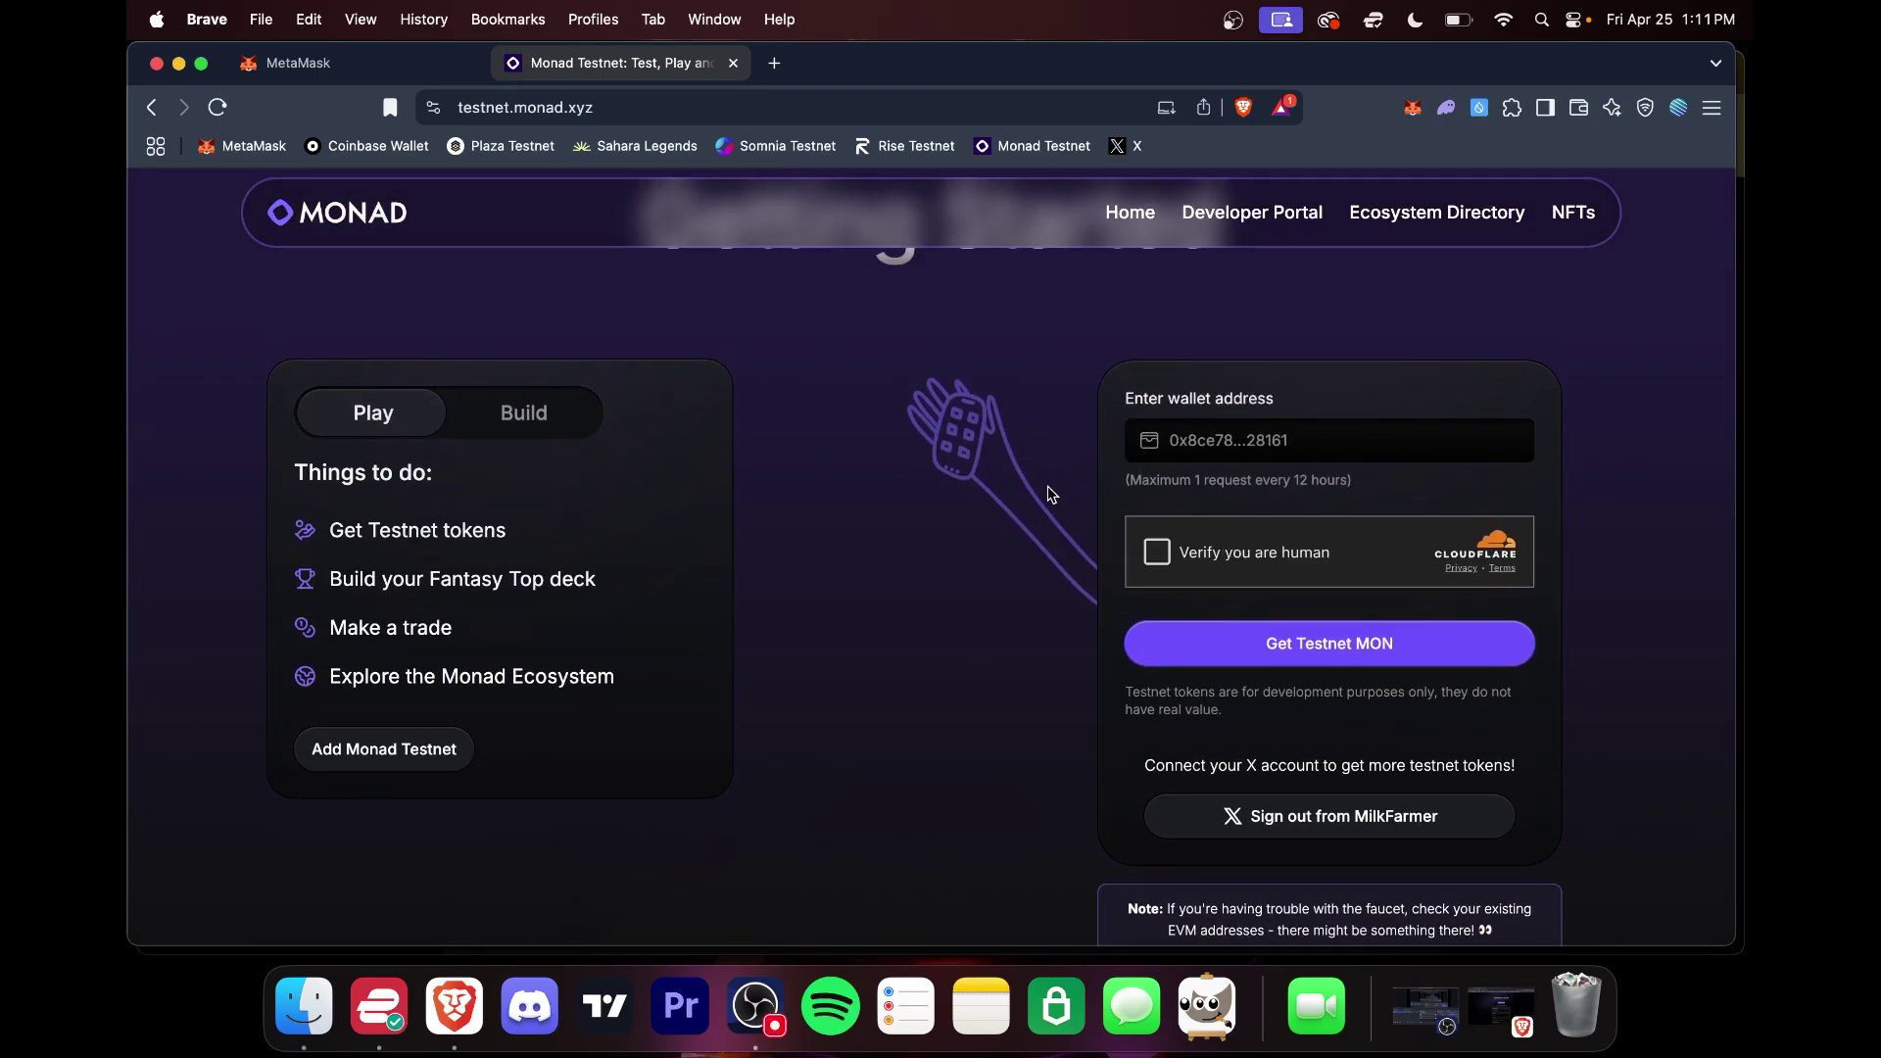
# Step: Check the wallet's MON balance, then submit a faucet request for testnet MON with the pasted wallet address and human verification
pyautogui.click(299, 62)
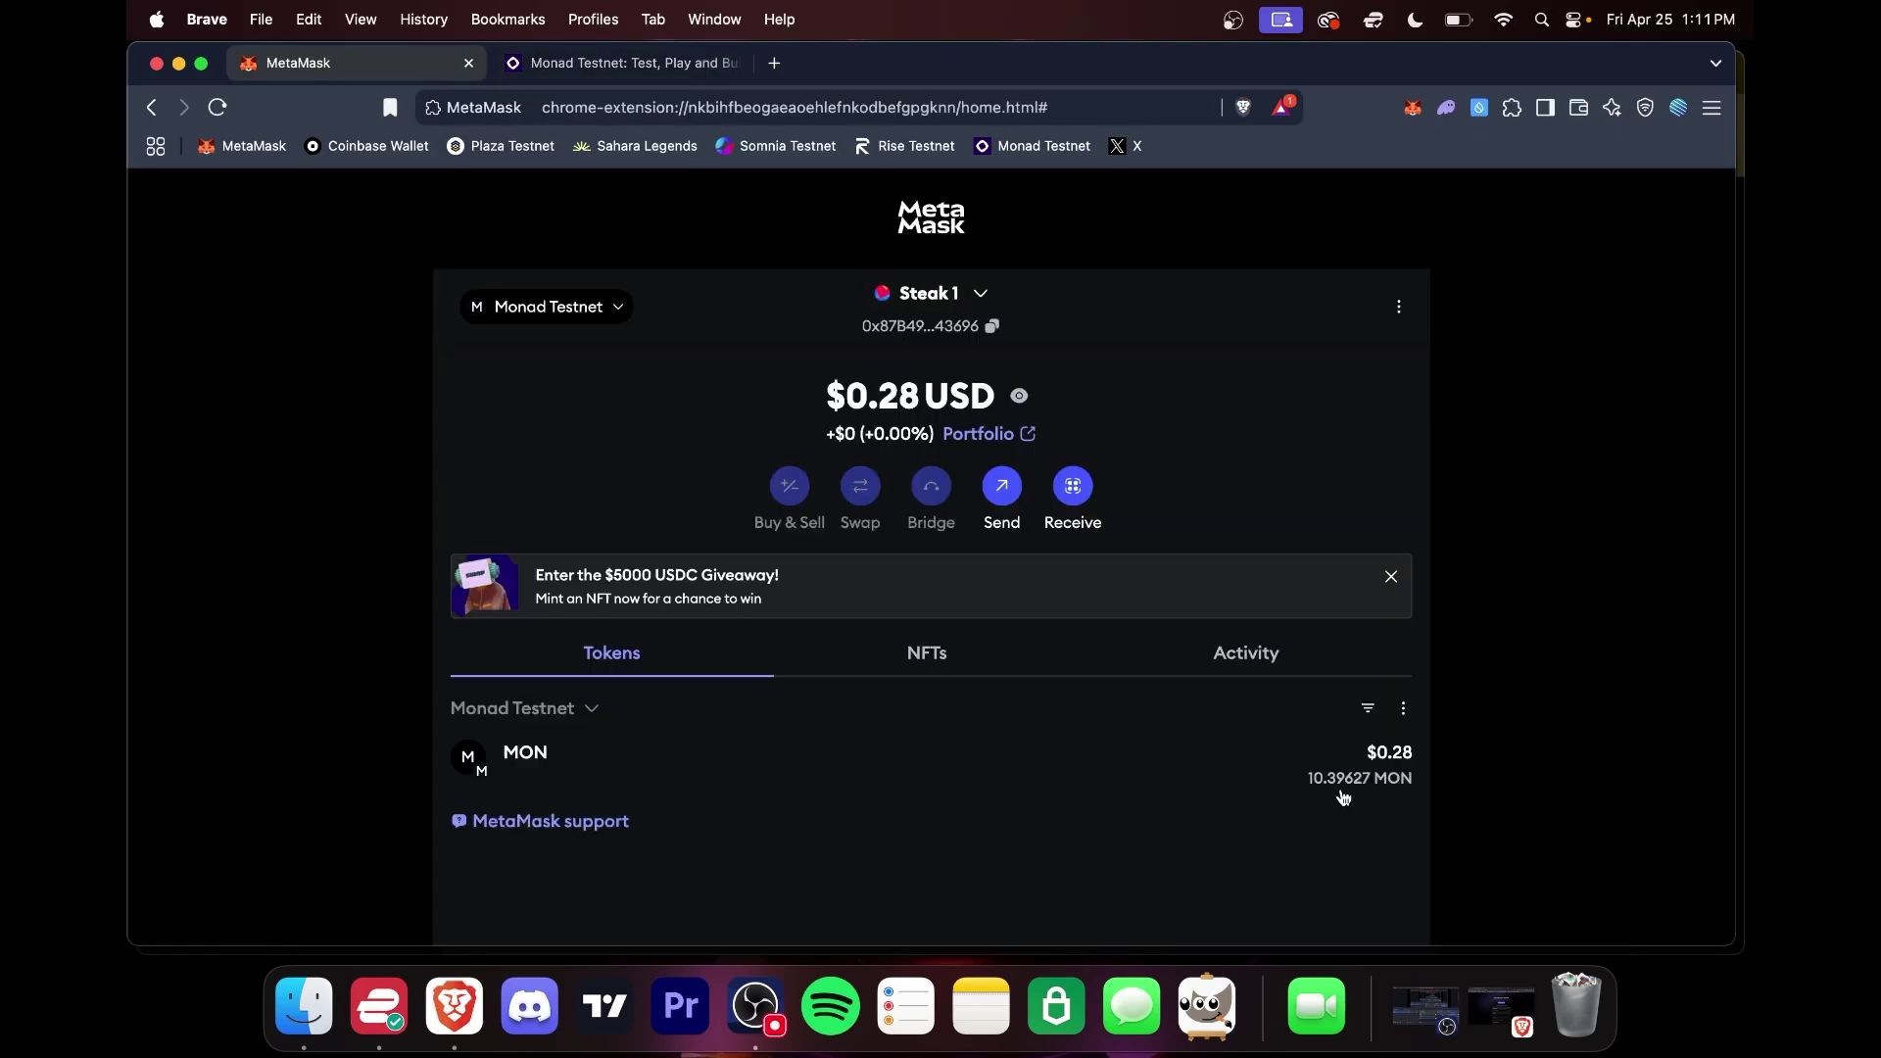
pyautogui.click(684, 65)
pyautogui.click(1208, 431)
pyautogui.press('super+v')
pyautogui.click(1157, 551)
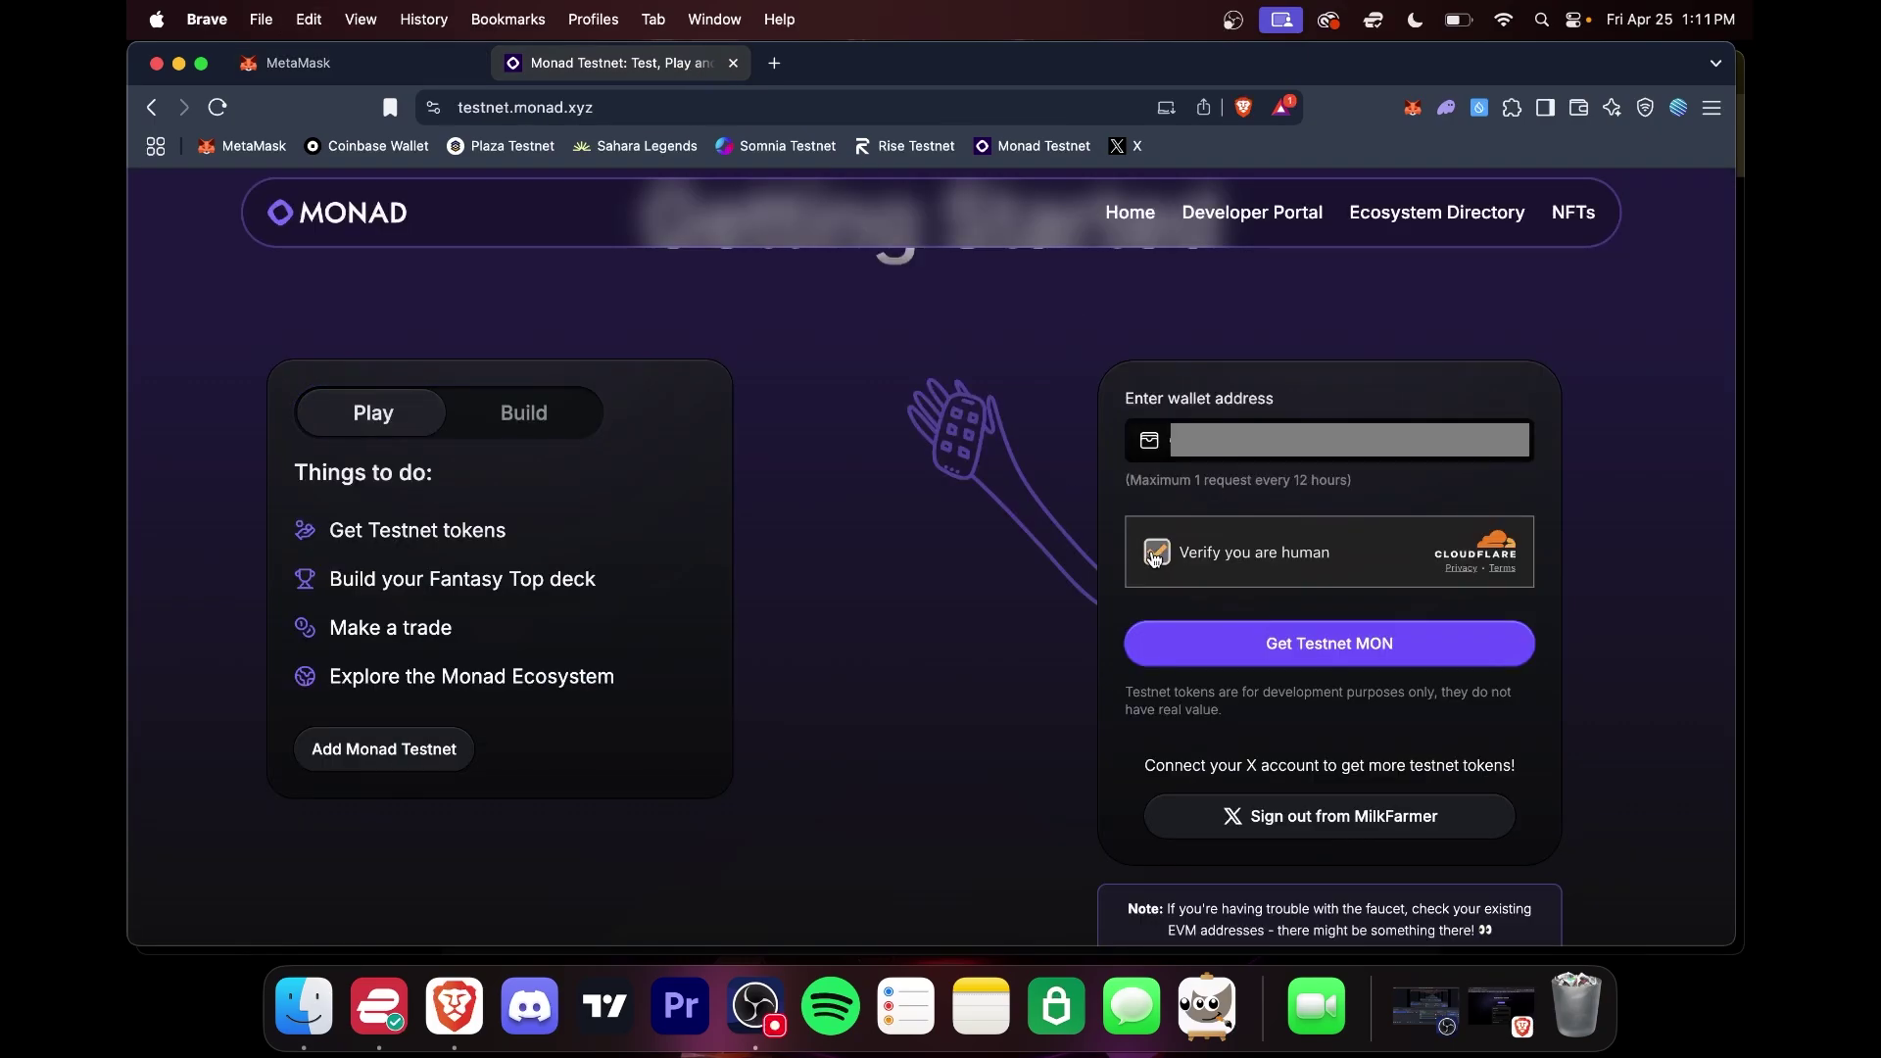
pyautogui.click(1314, 637)
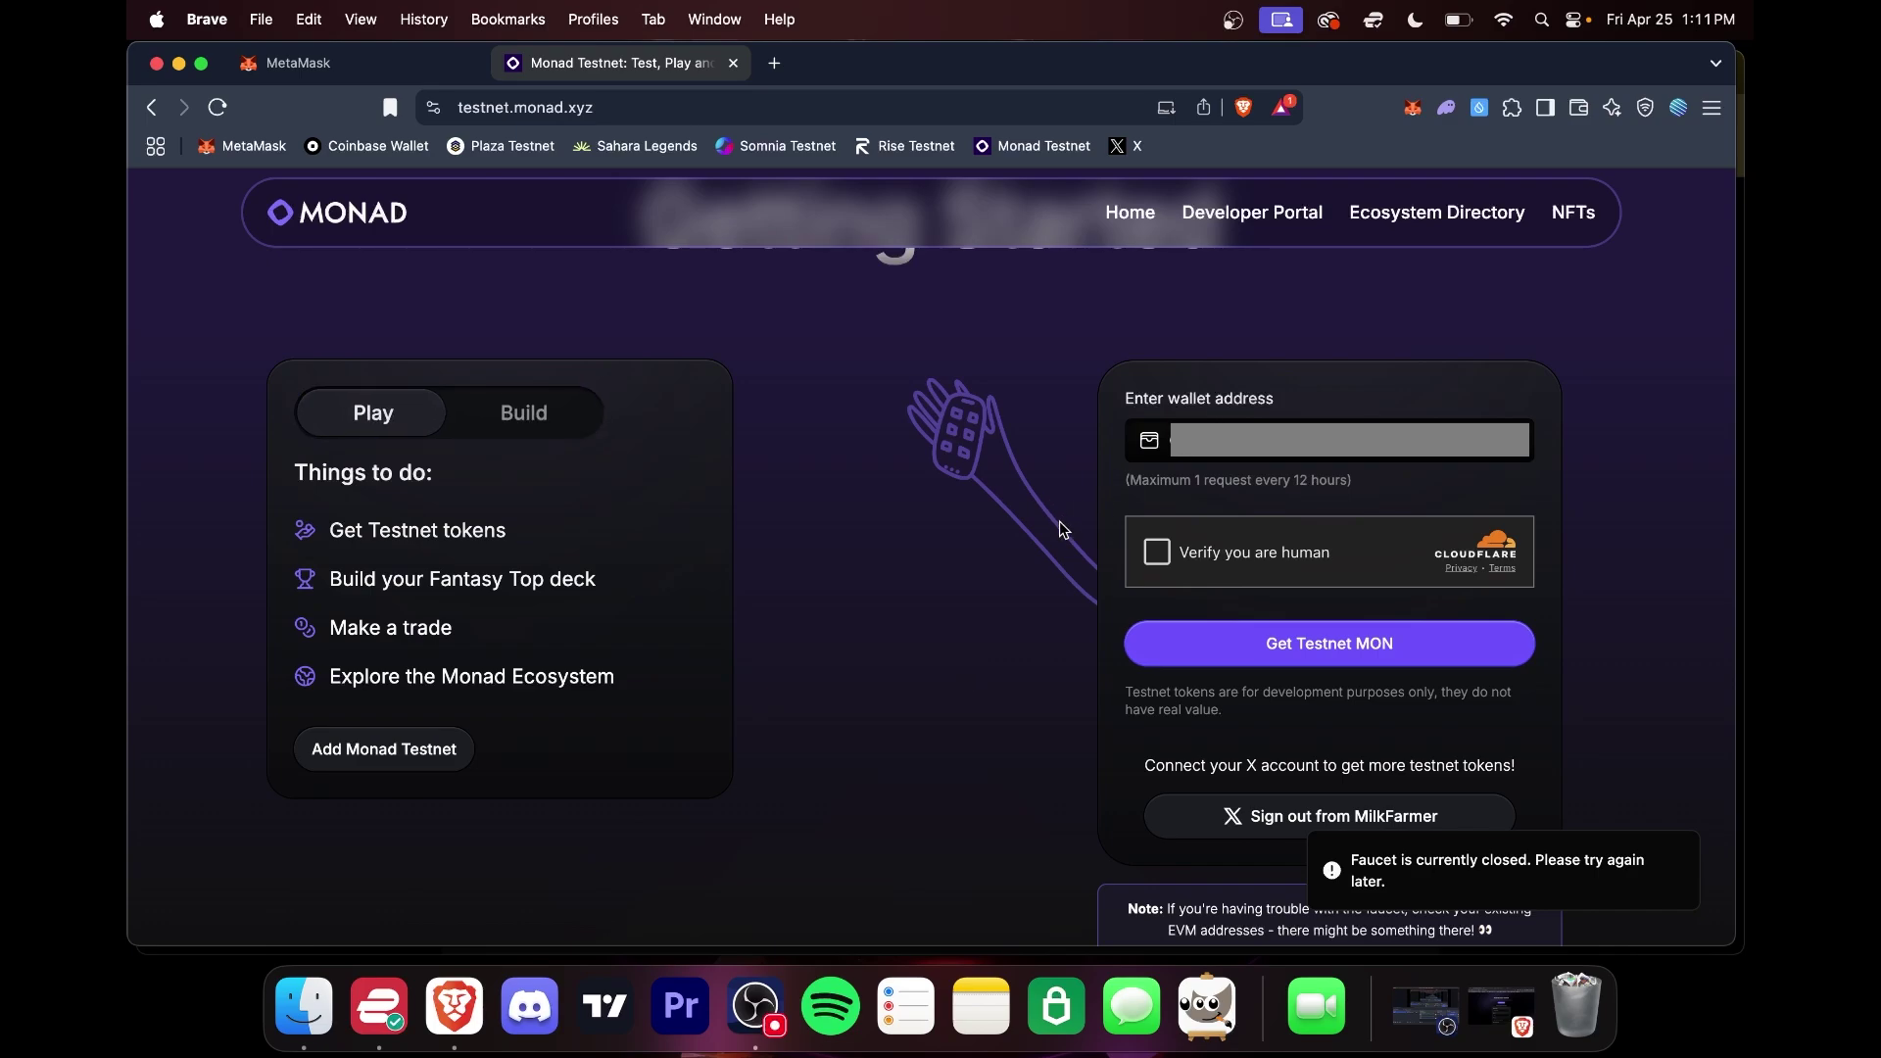
pyautogui.scroll(6, 969, 484)
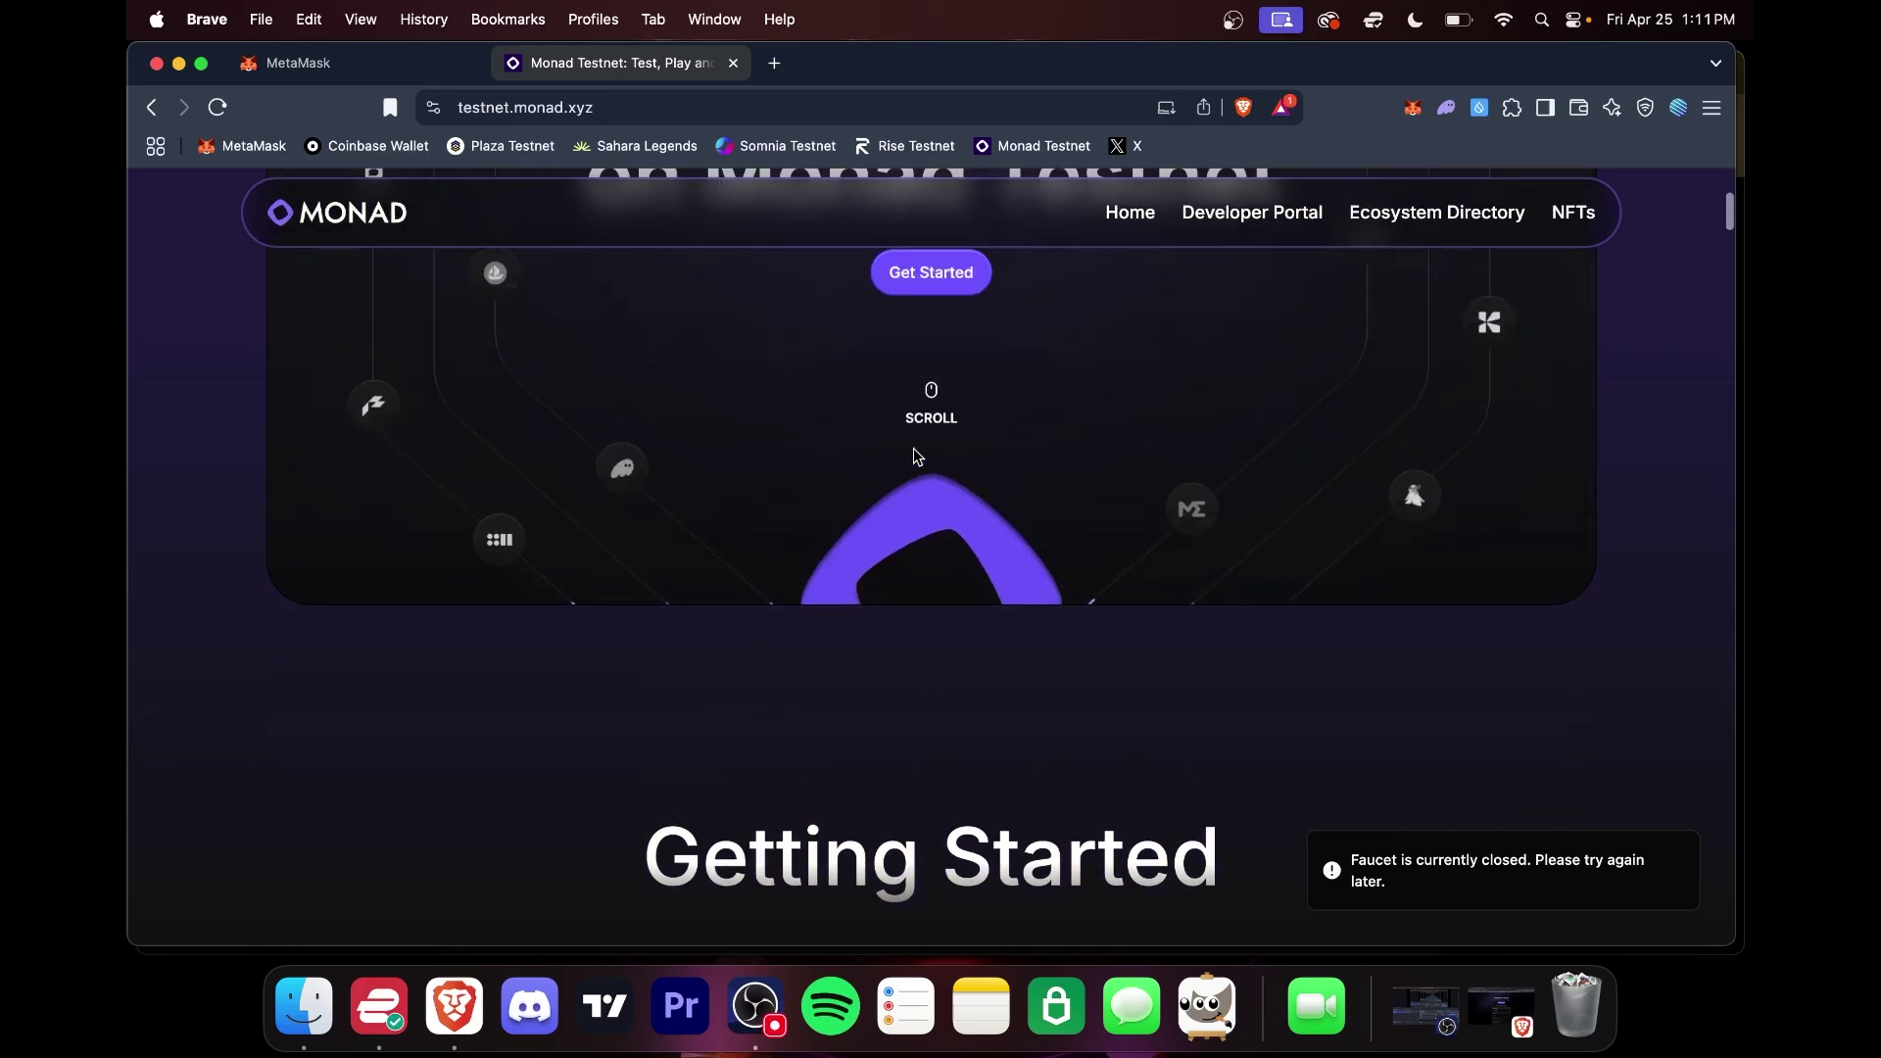
pyautogui.scroll(5, 918, 457)
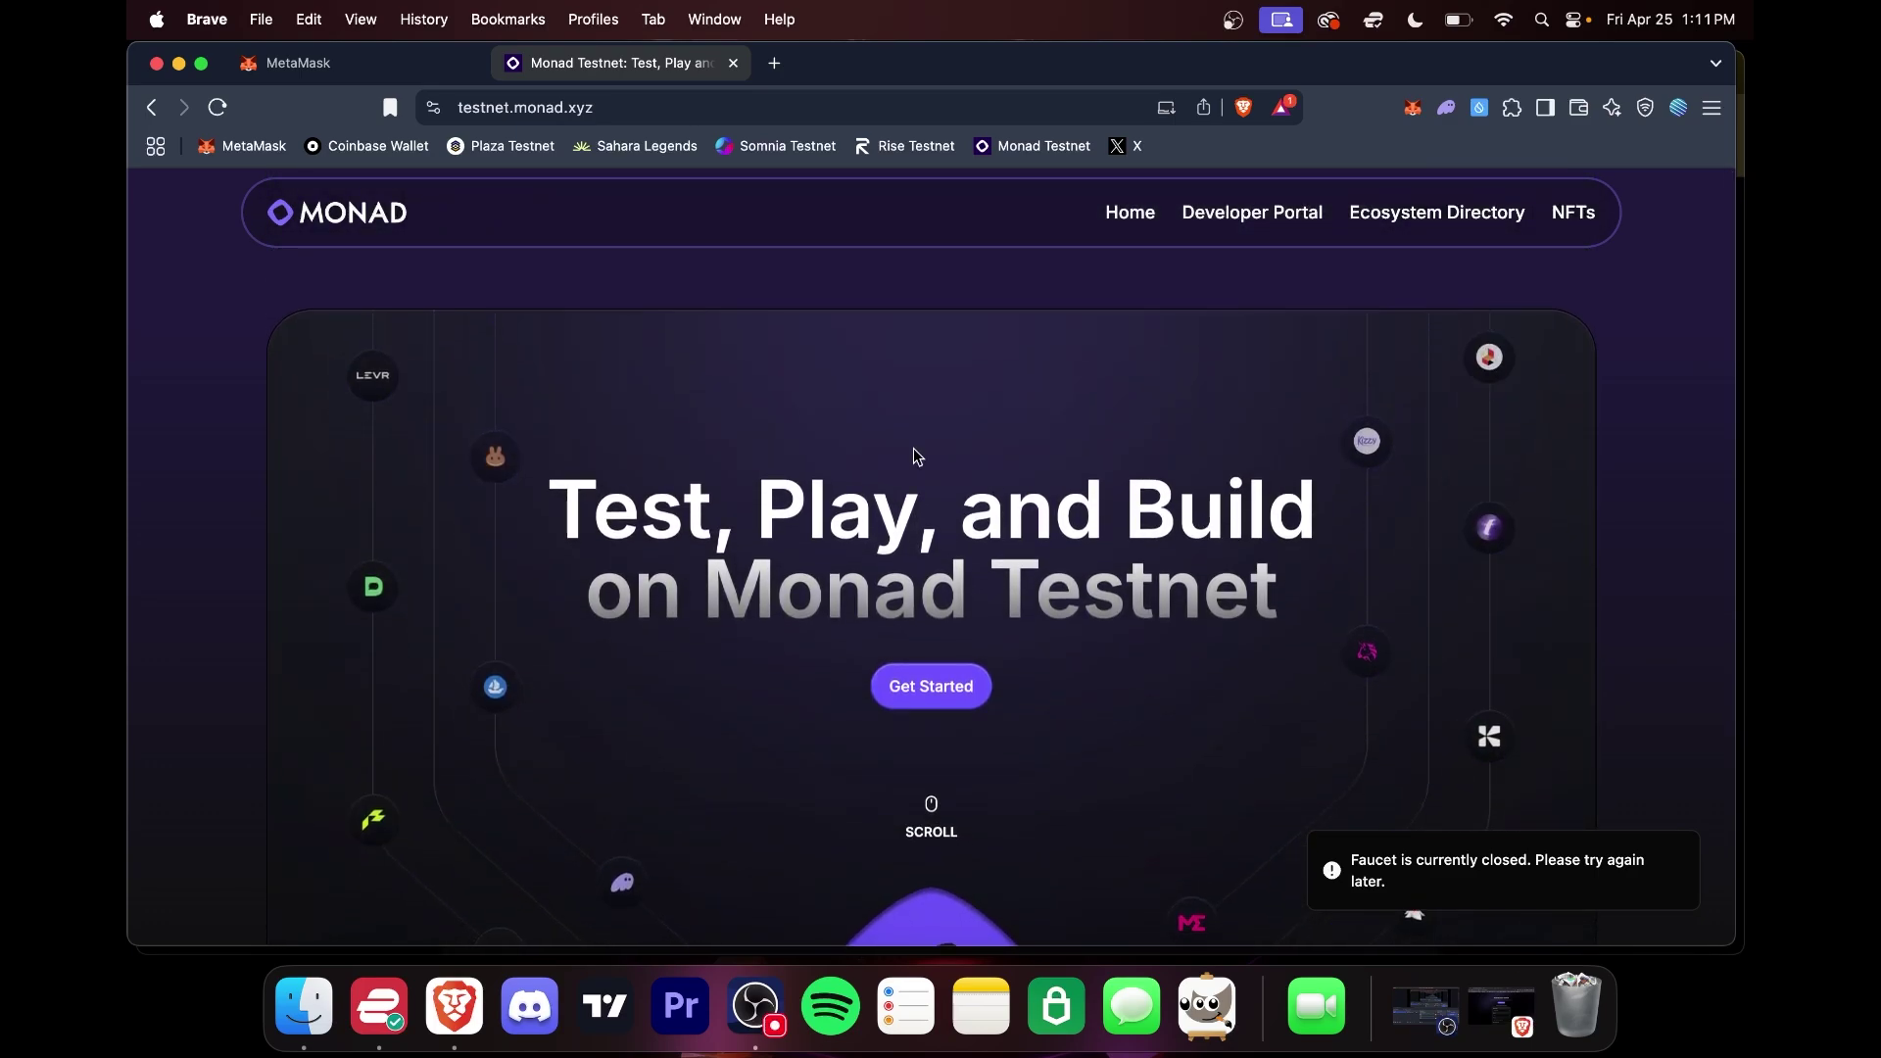
# Step: Open memebridge.xyz/gas in a new tab and bring its transfer form into view
pyautogui.click(774, 63)
pyautogui.write('memr')
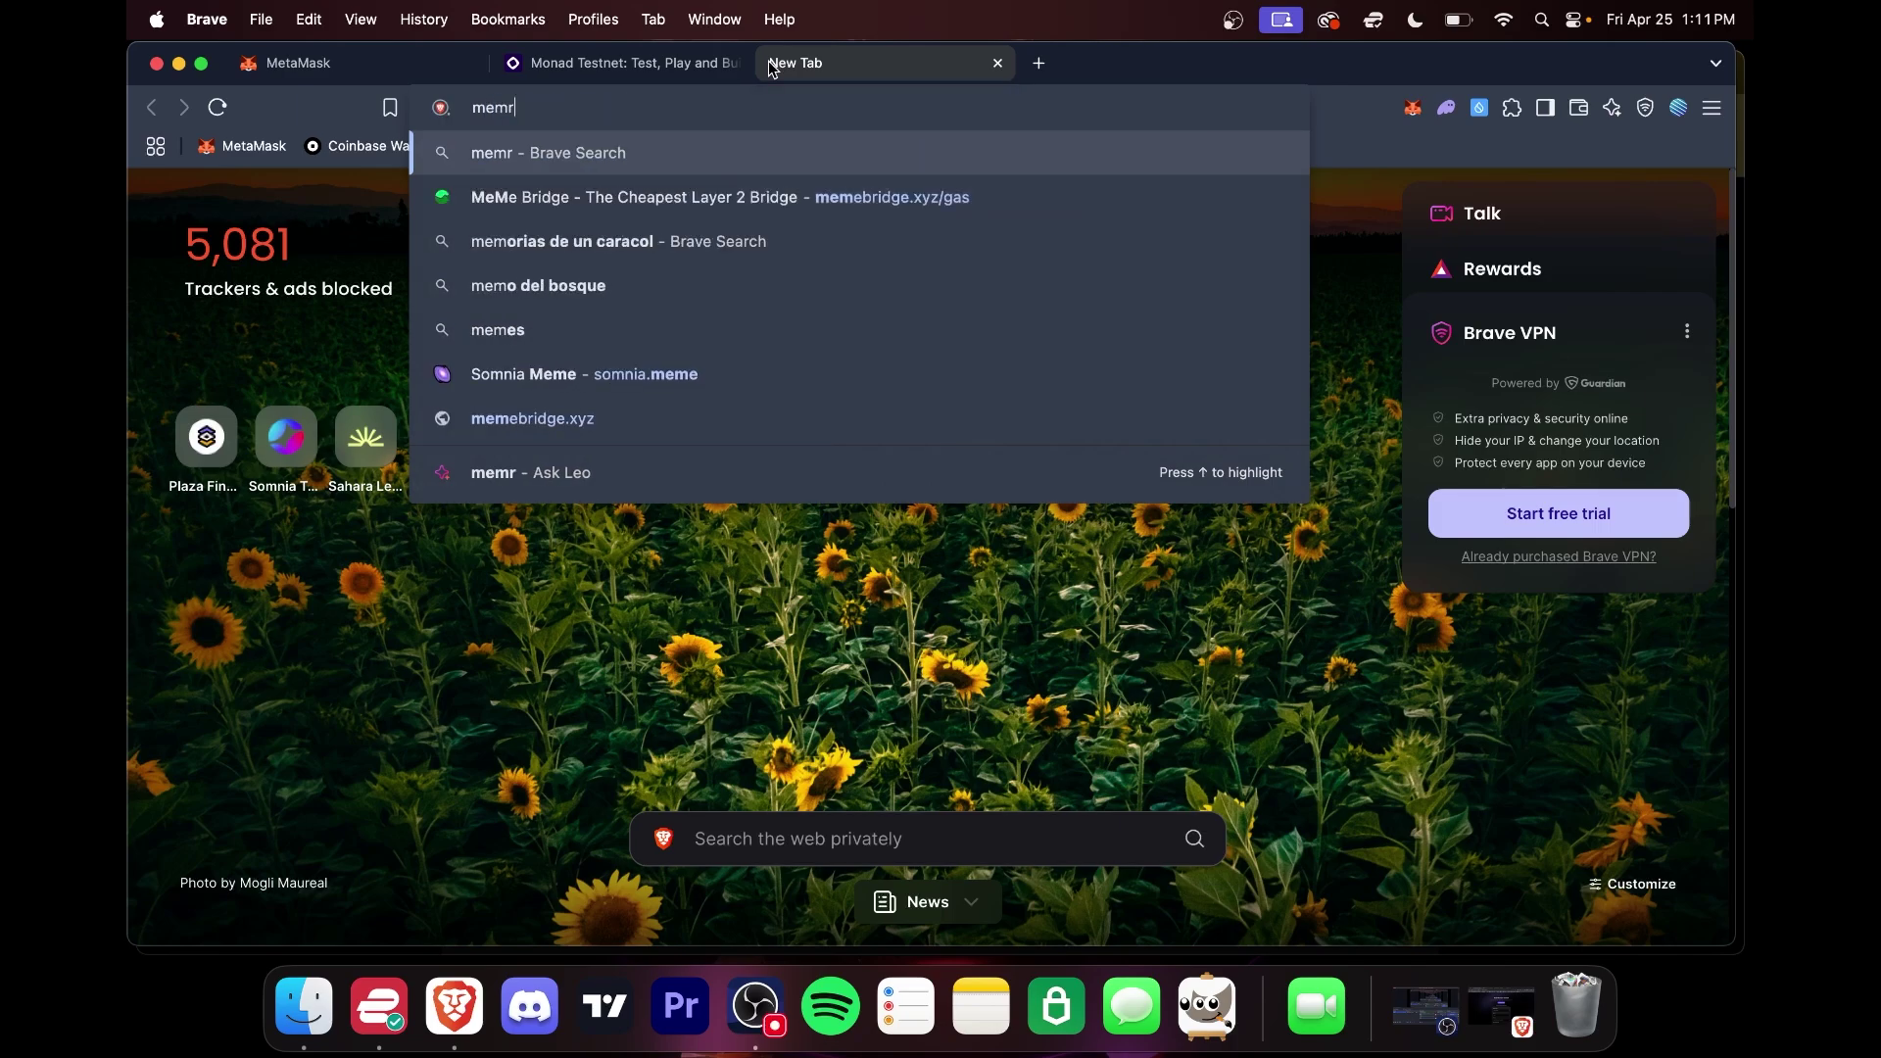
pyautogui.write('idge.xyz/gas')
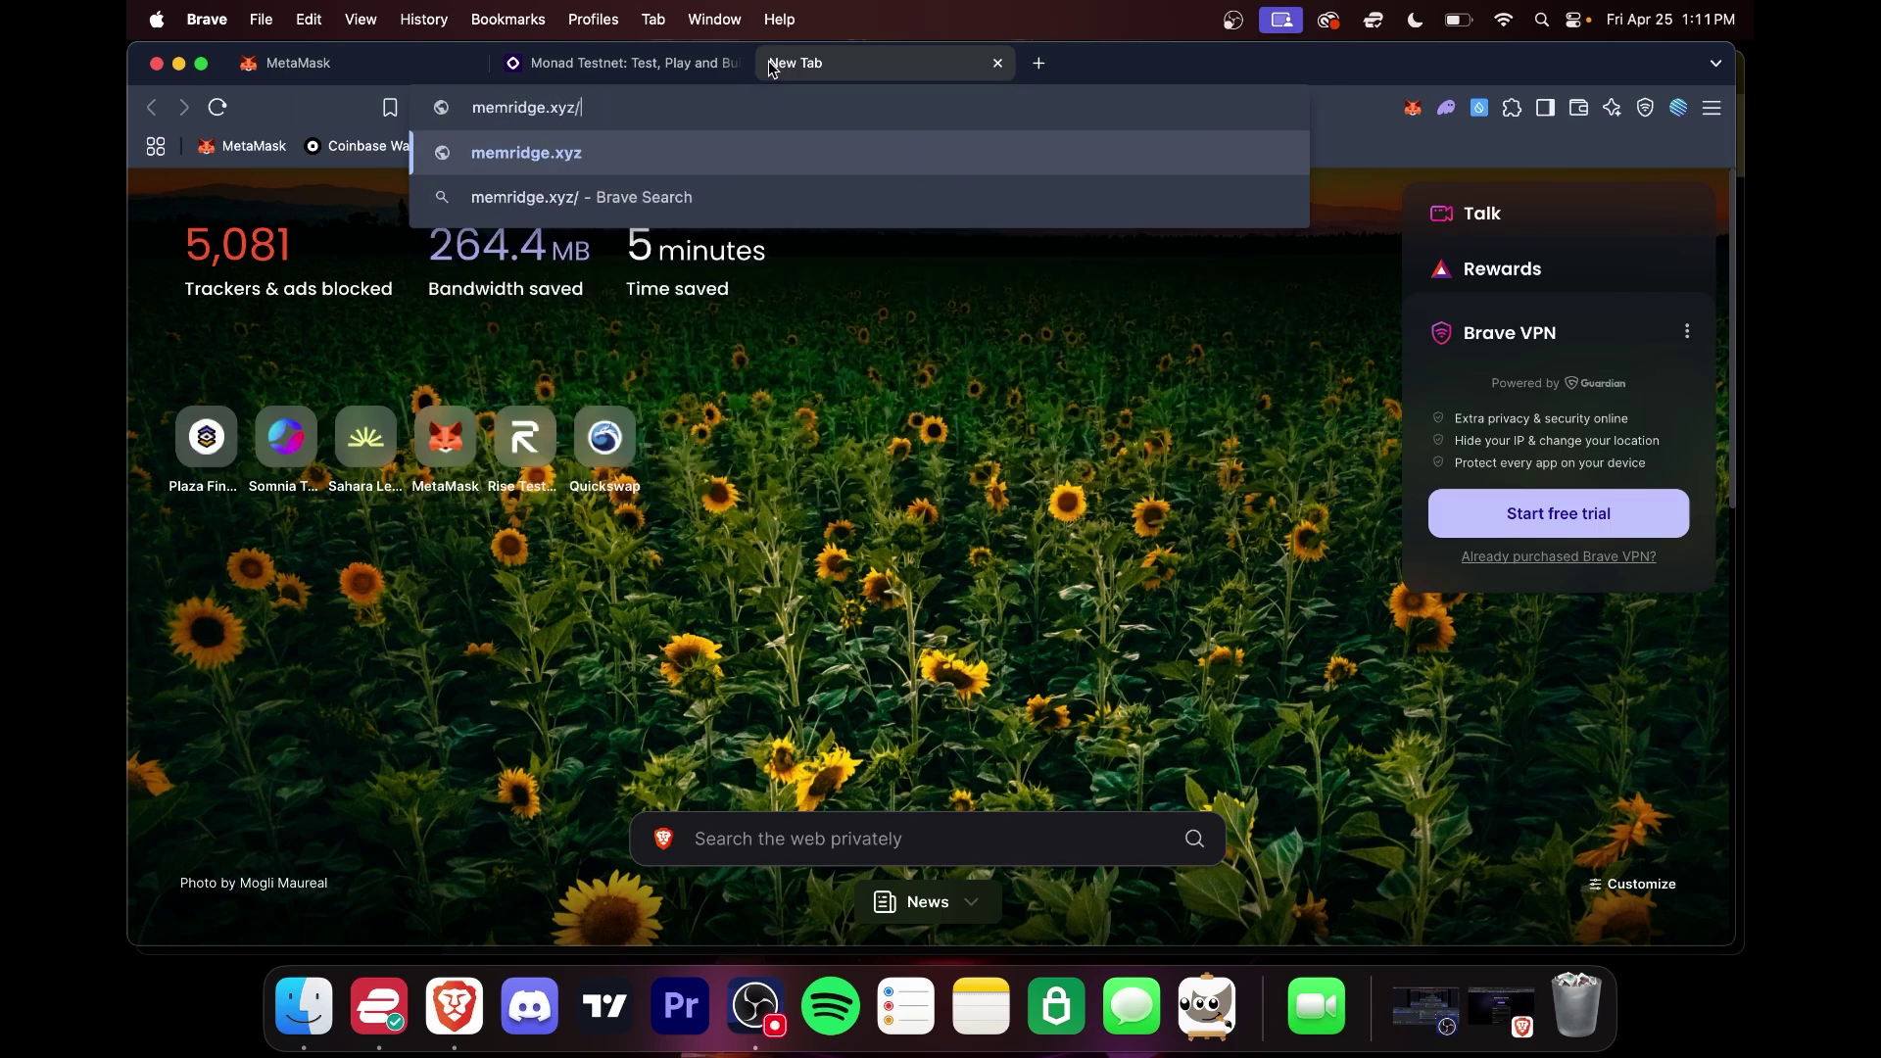
pyautogui.press('Return')
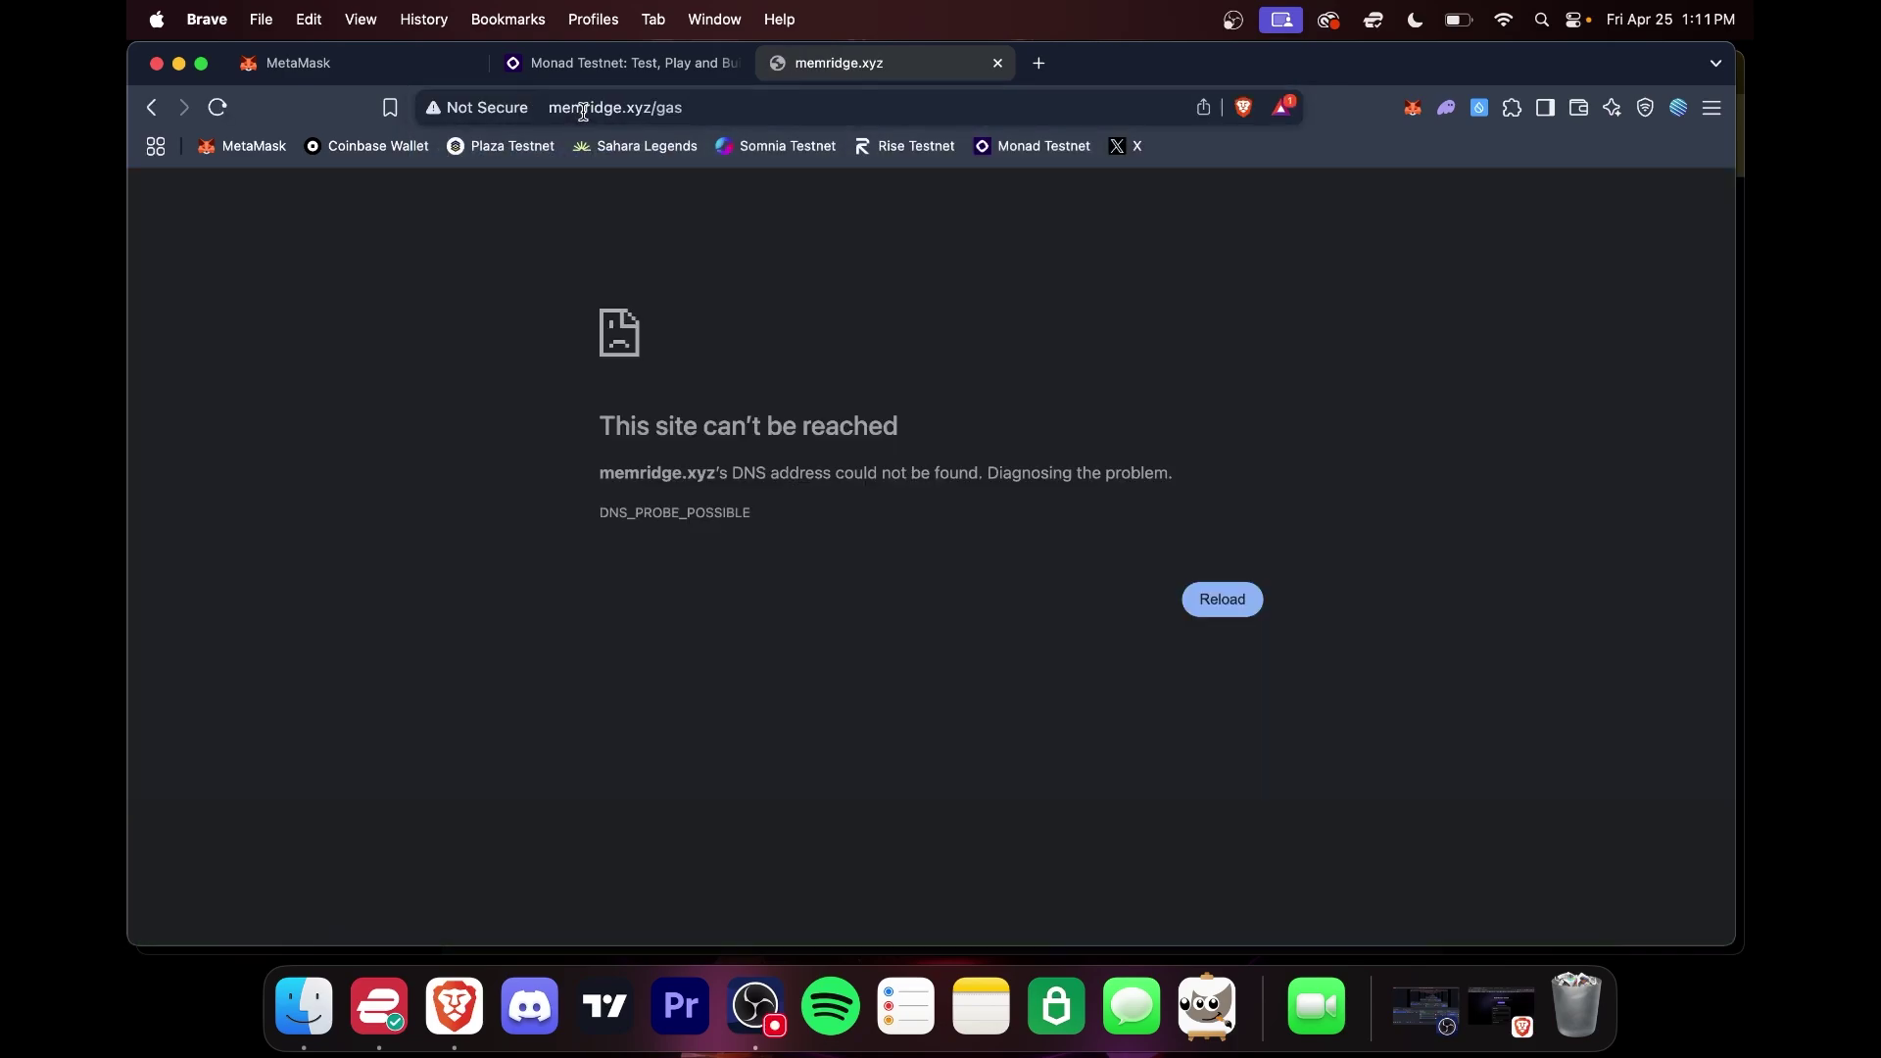
pyautogui.click(584, 110)
pyautogui.click(498, 108)
pyautogui.write('eb')
pyautogui.press('Return')
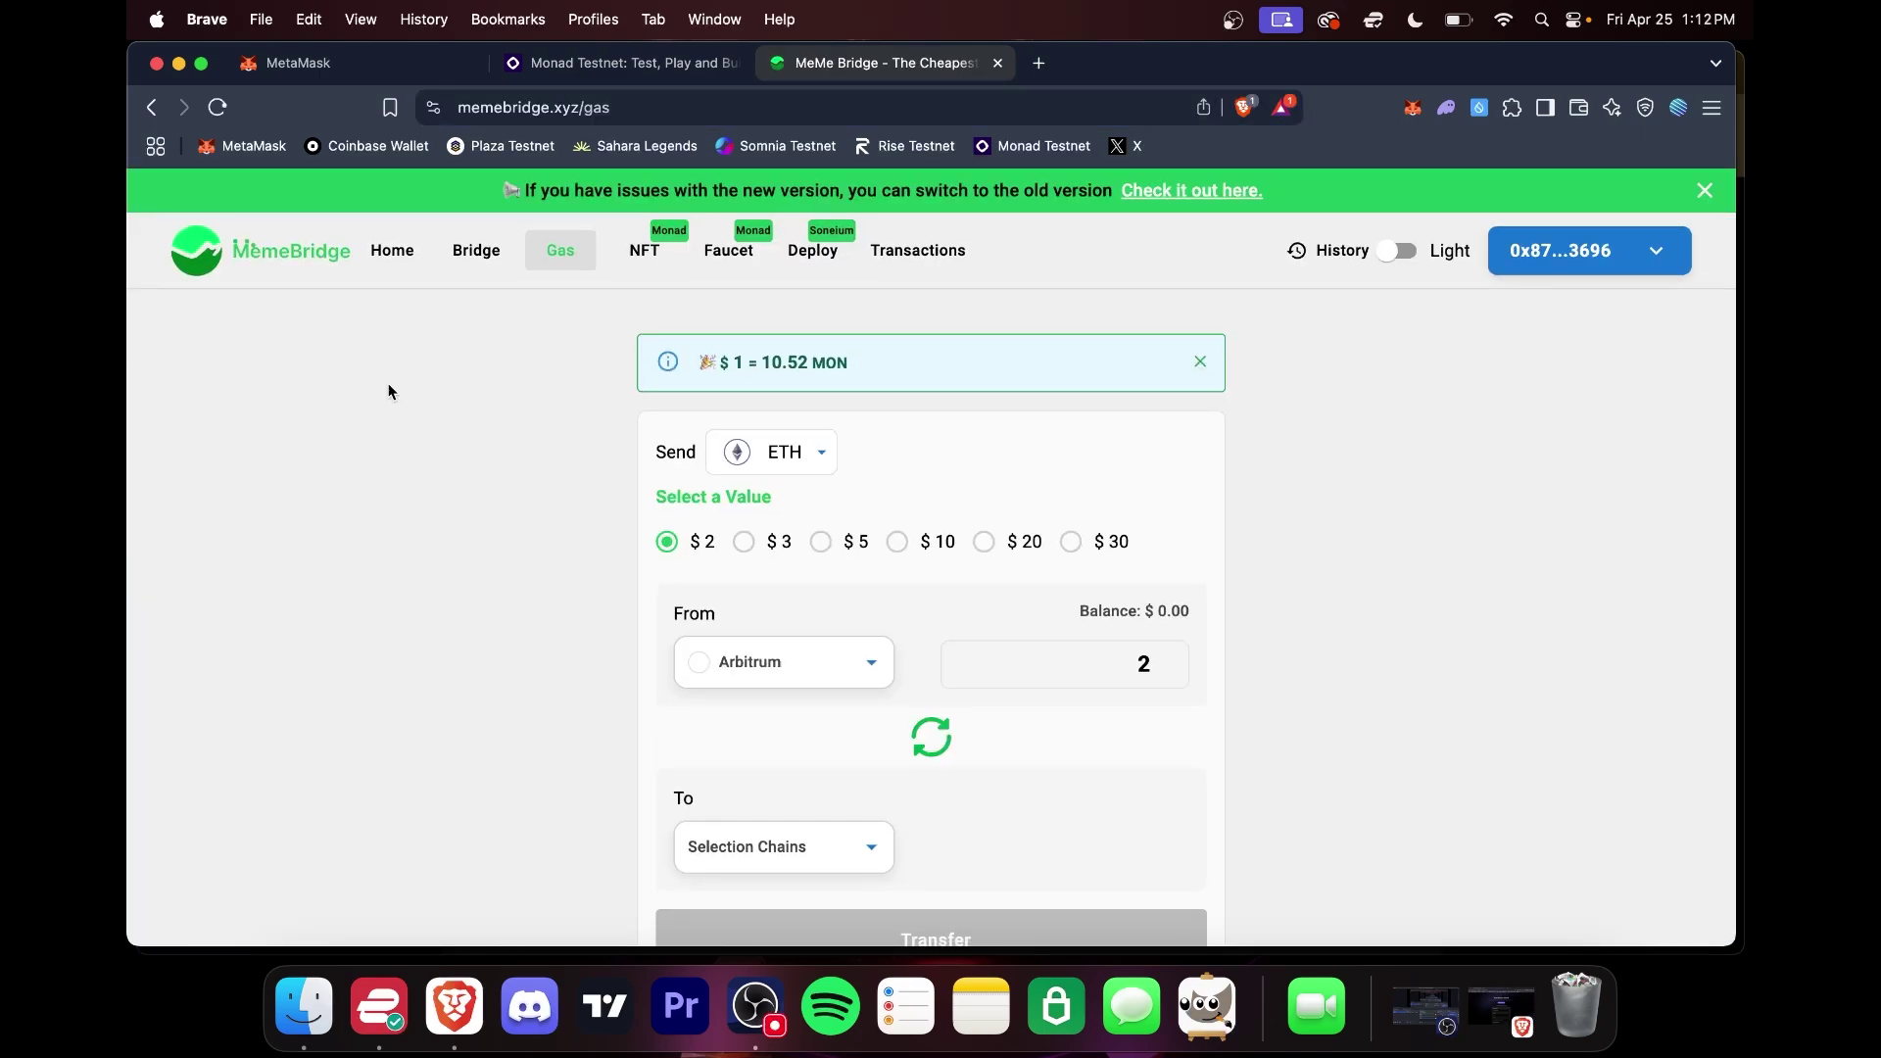
pyautogui.scroll(-2, 766, 593)
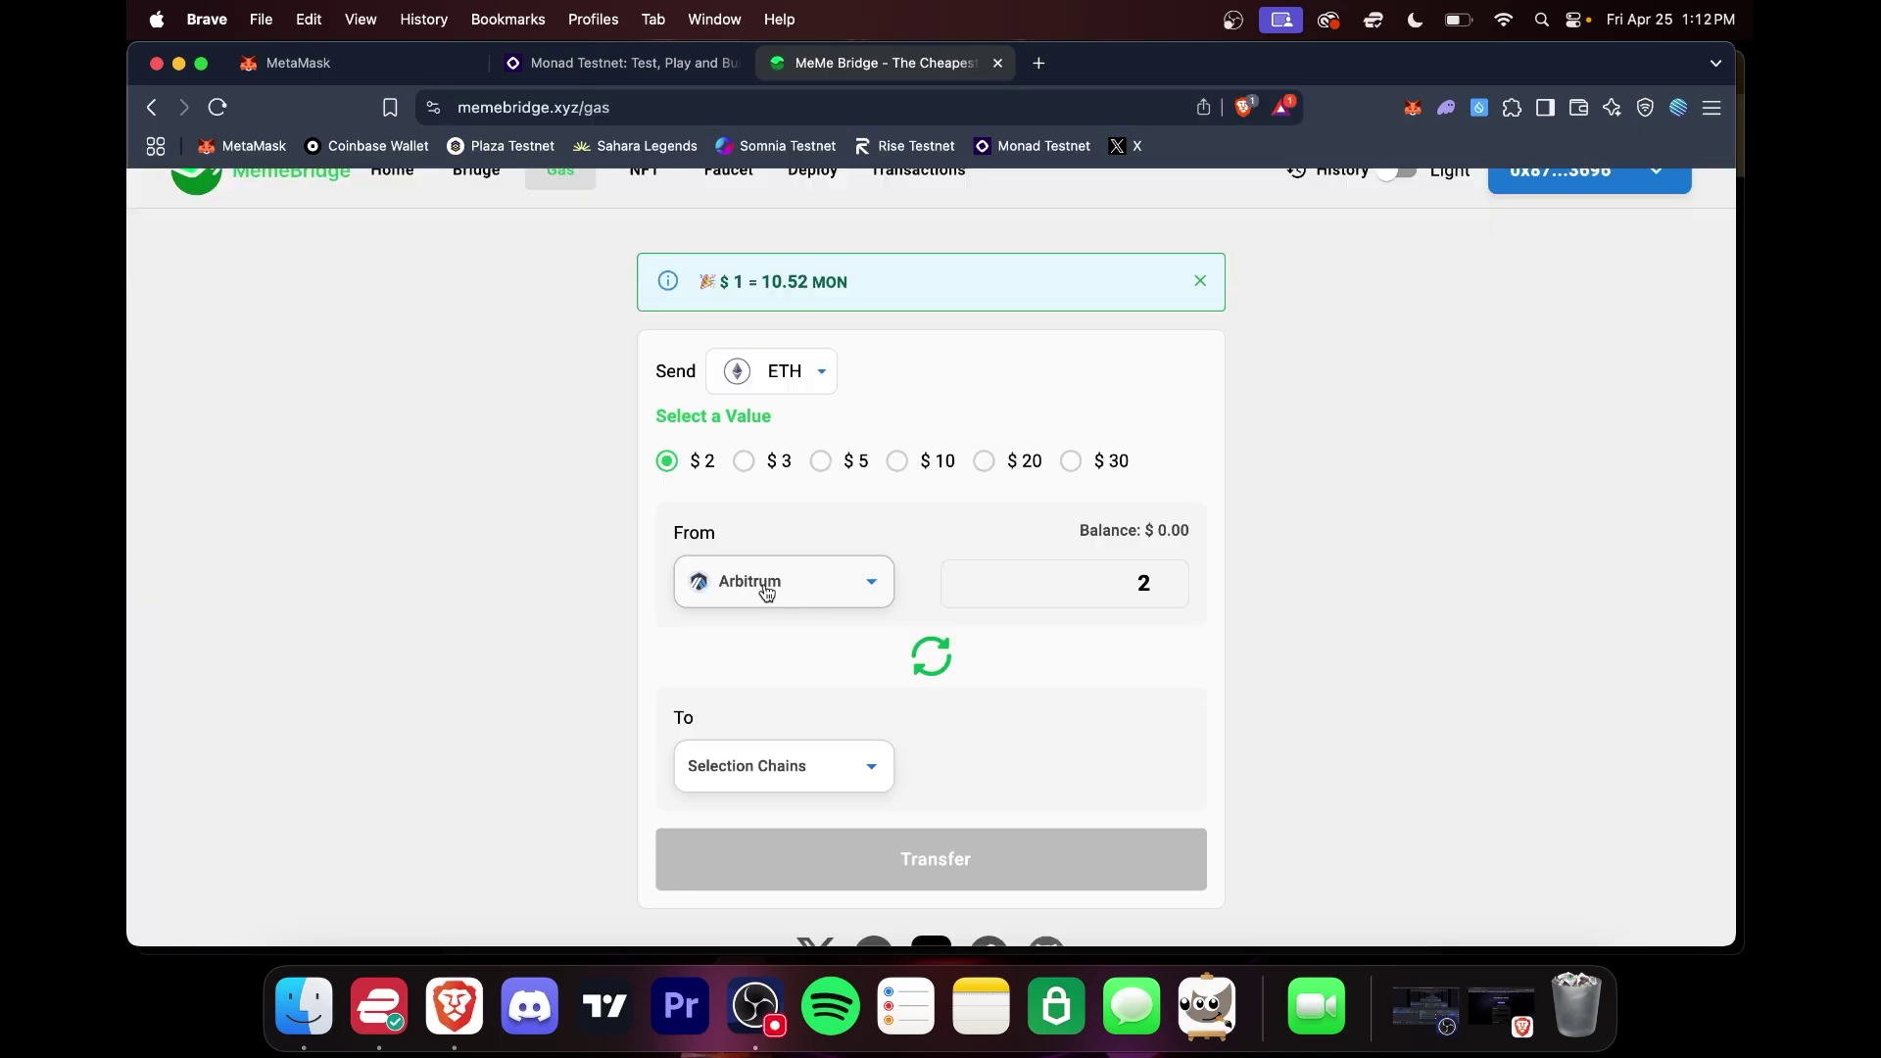
pyautogui.hotkey('ctrl', 'shift', 'Tab')
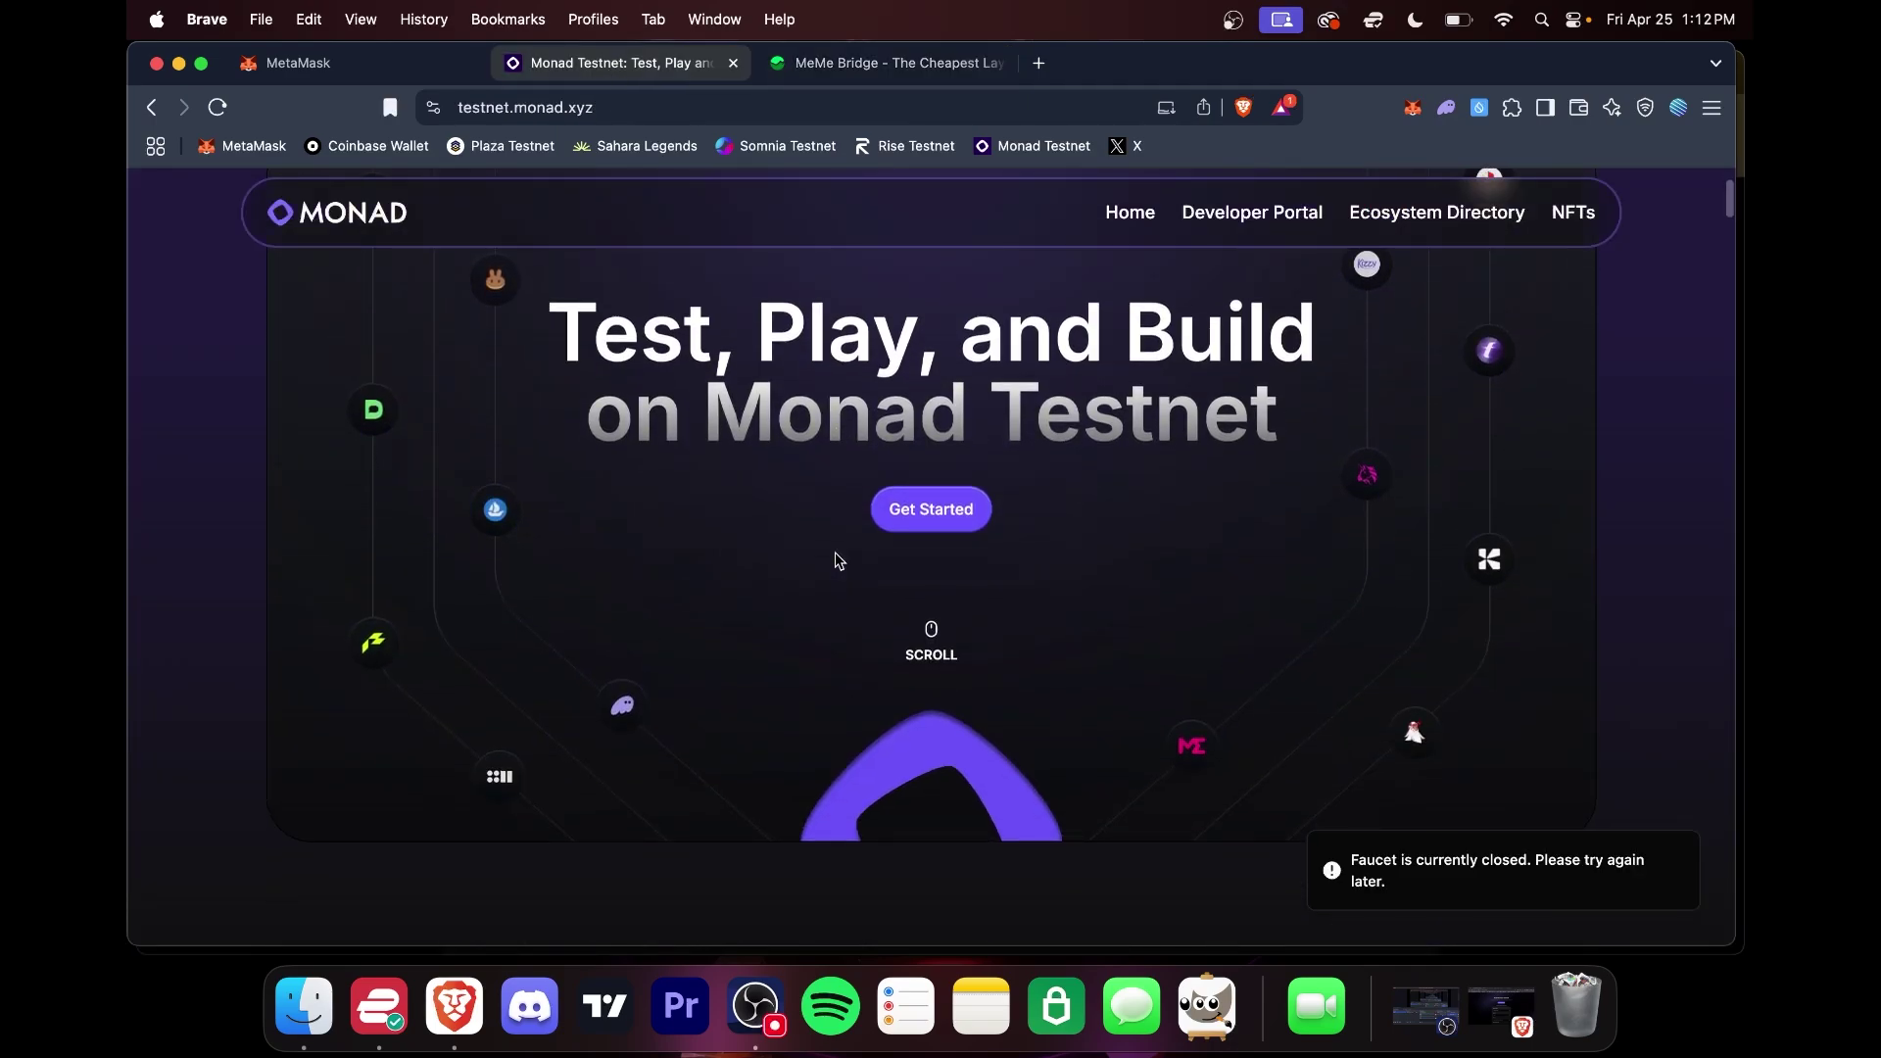
pyautogui.scroll(4, 838, 561)
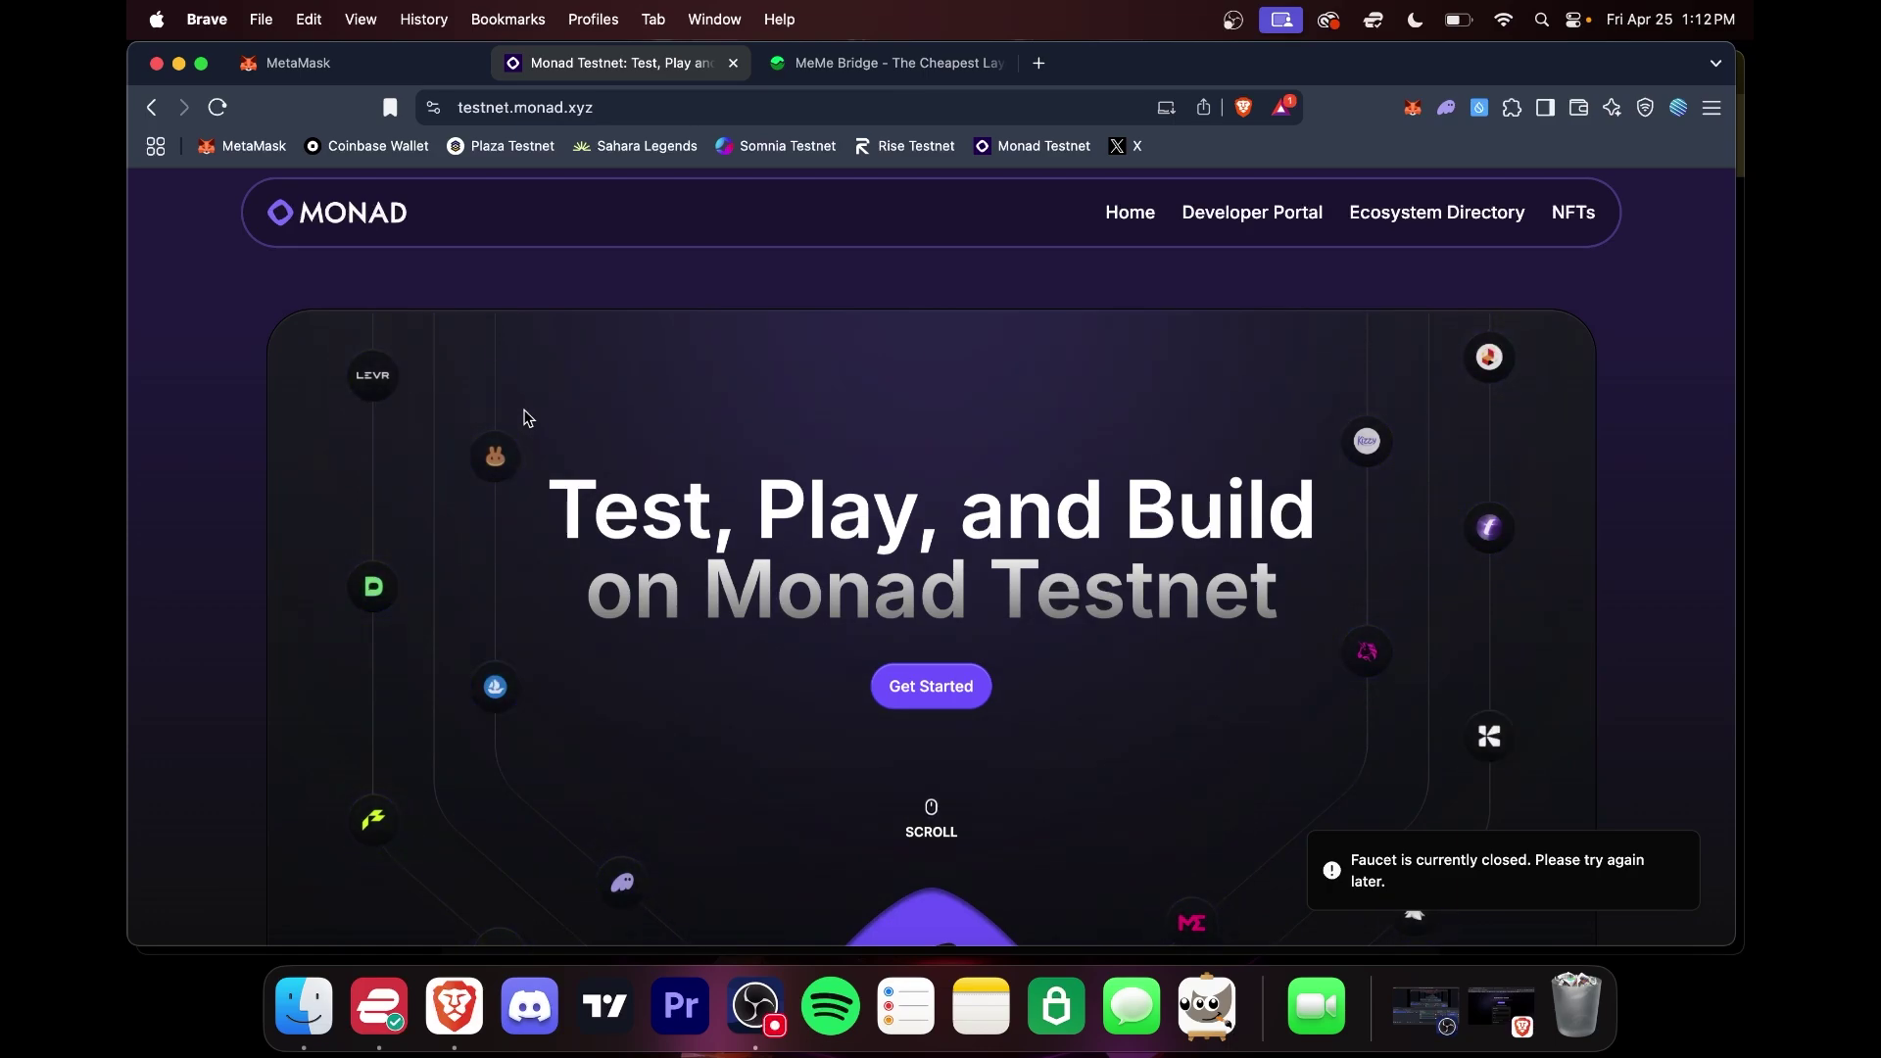
# Step: Browse the source chains offered for the ETH transfer on MemeBridge and pick Arbitrum
pyautogui.click(860, 68)
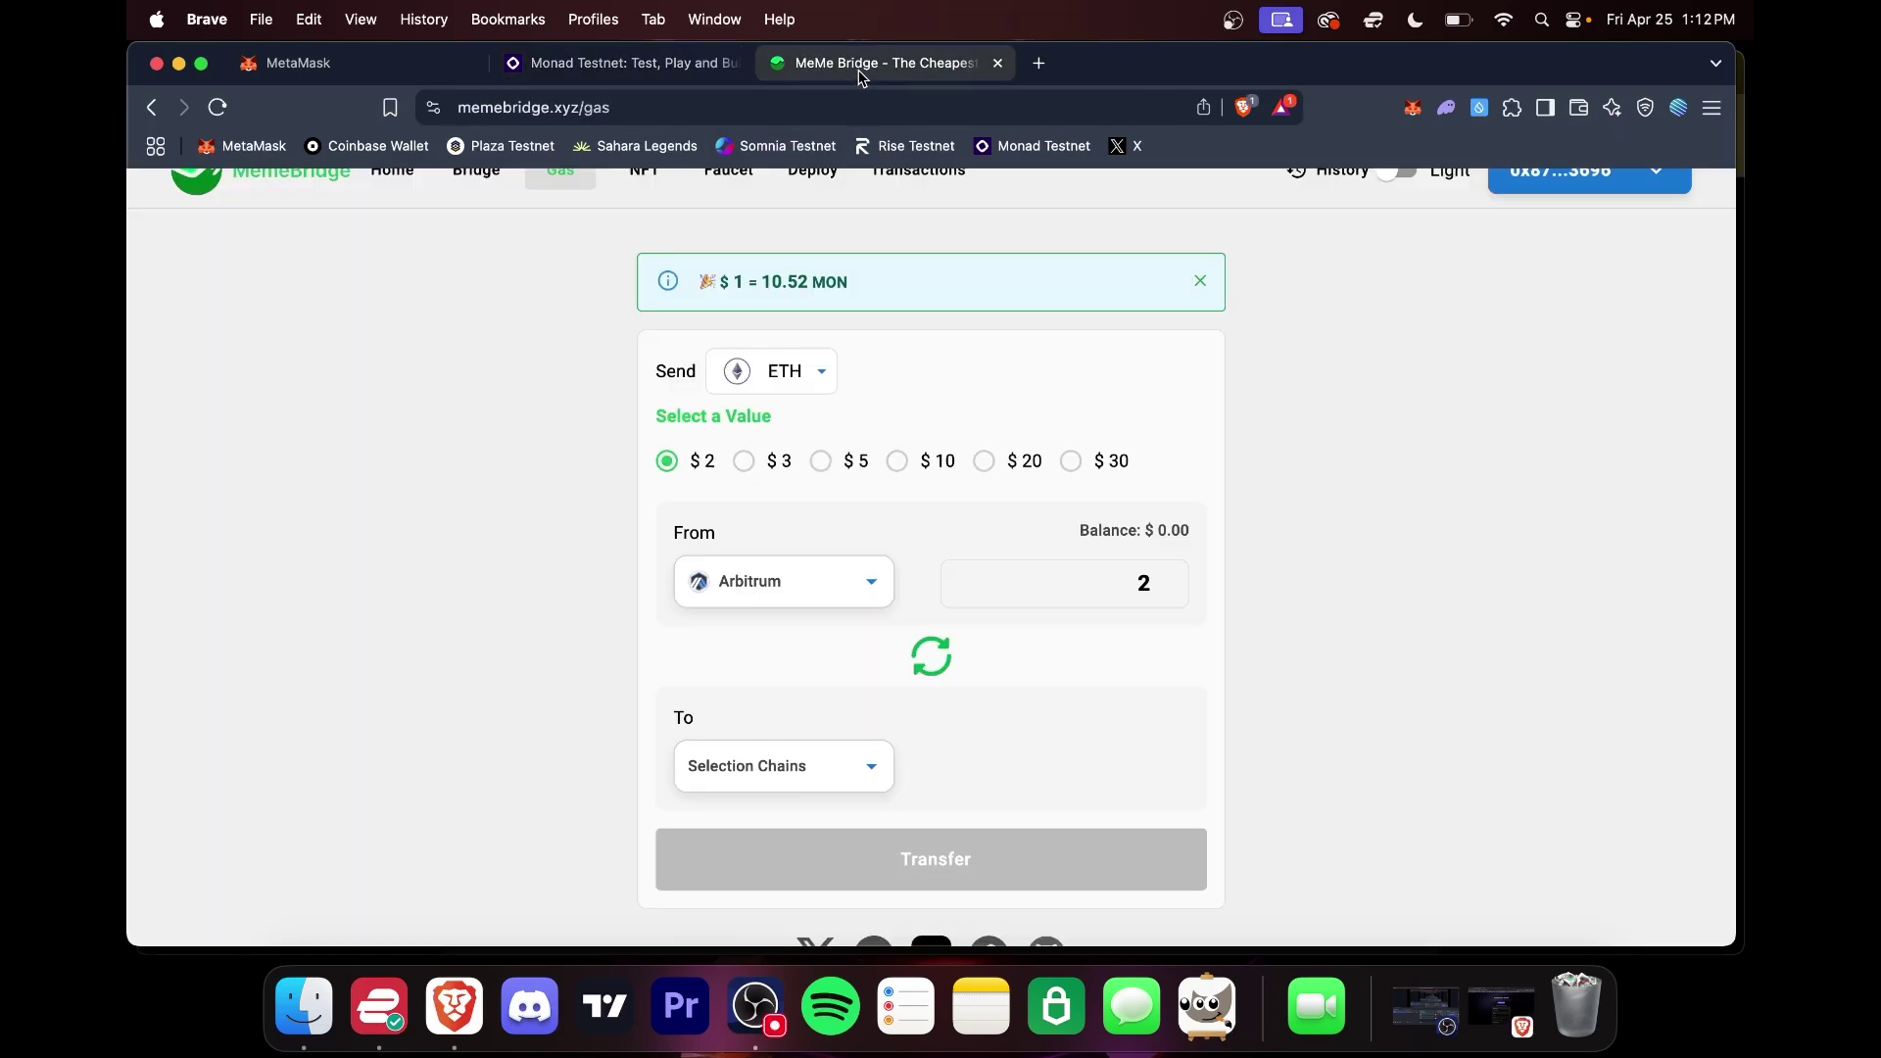
pyautogui.click(862, 591)
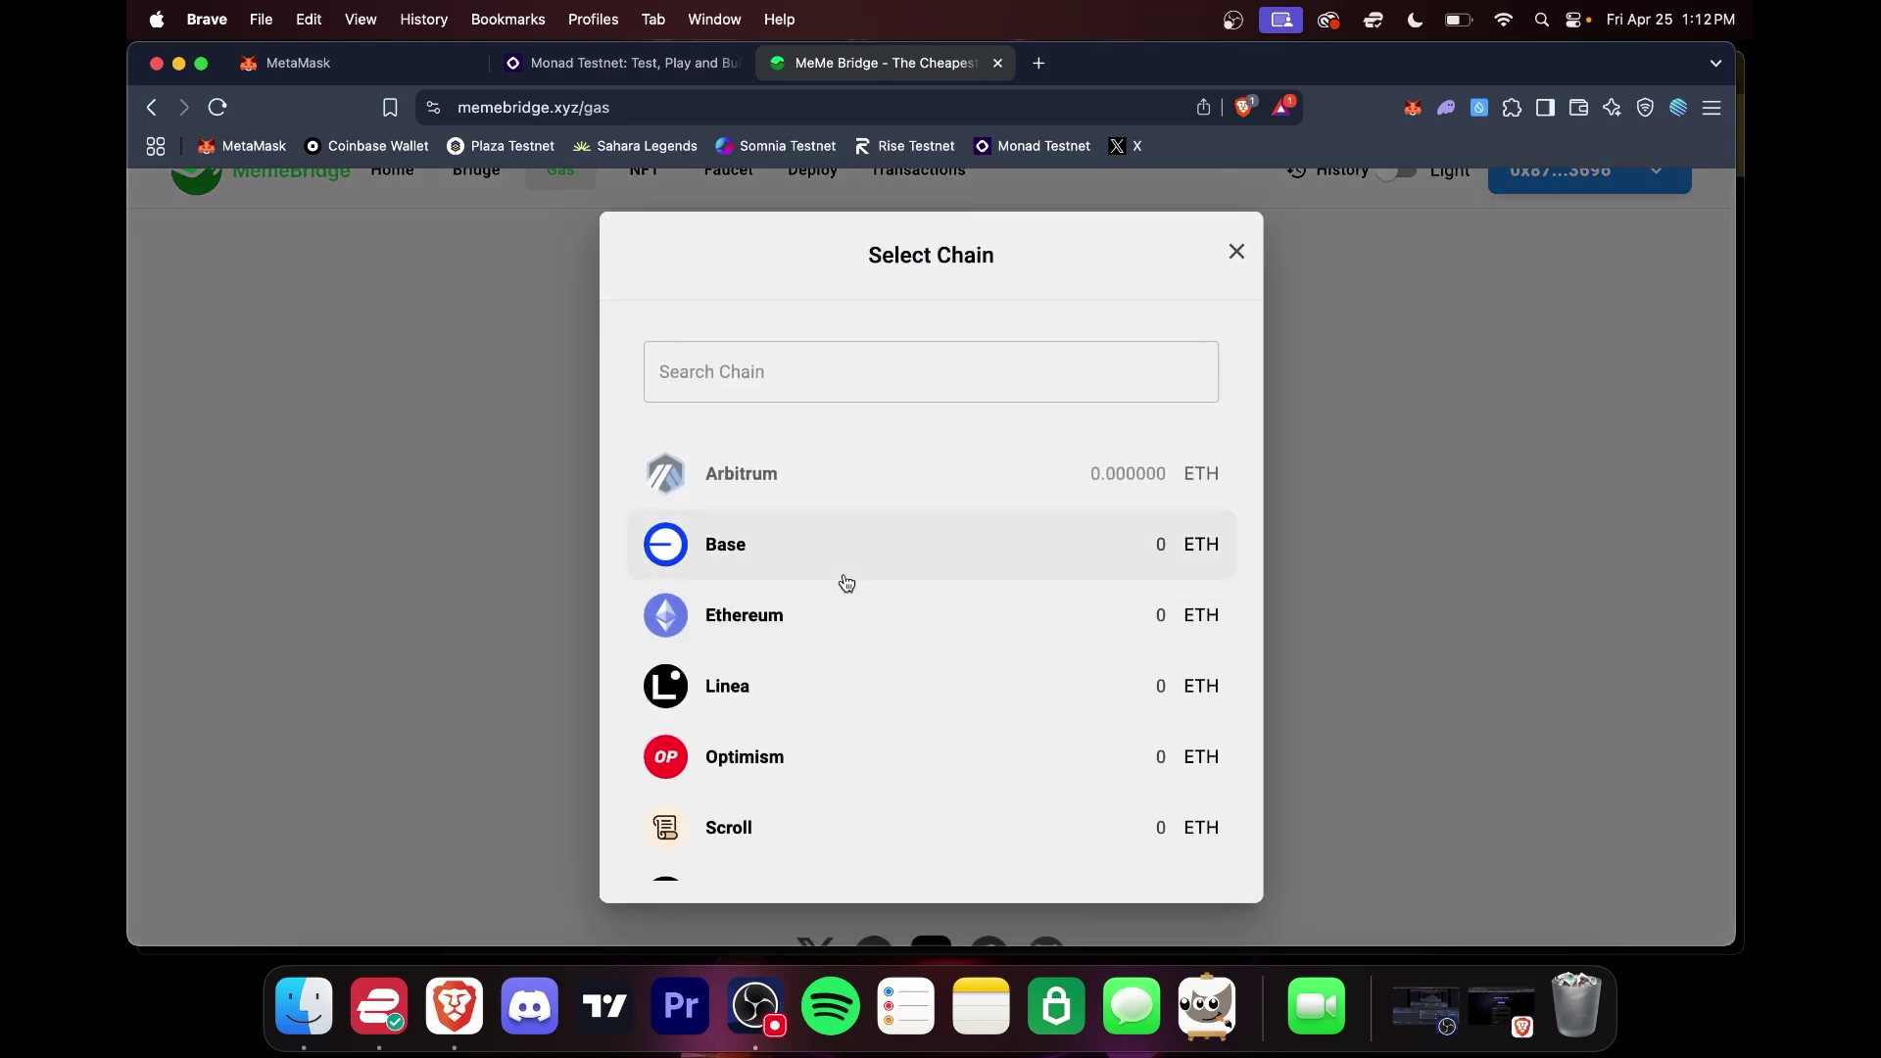
pyautogui.scroll(-3, 819, 735)
pyautogui.scroll(3, 819, 735)
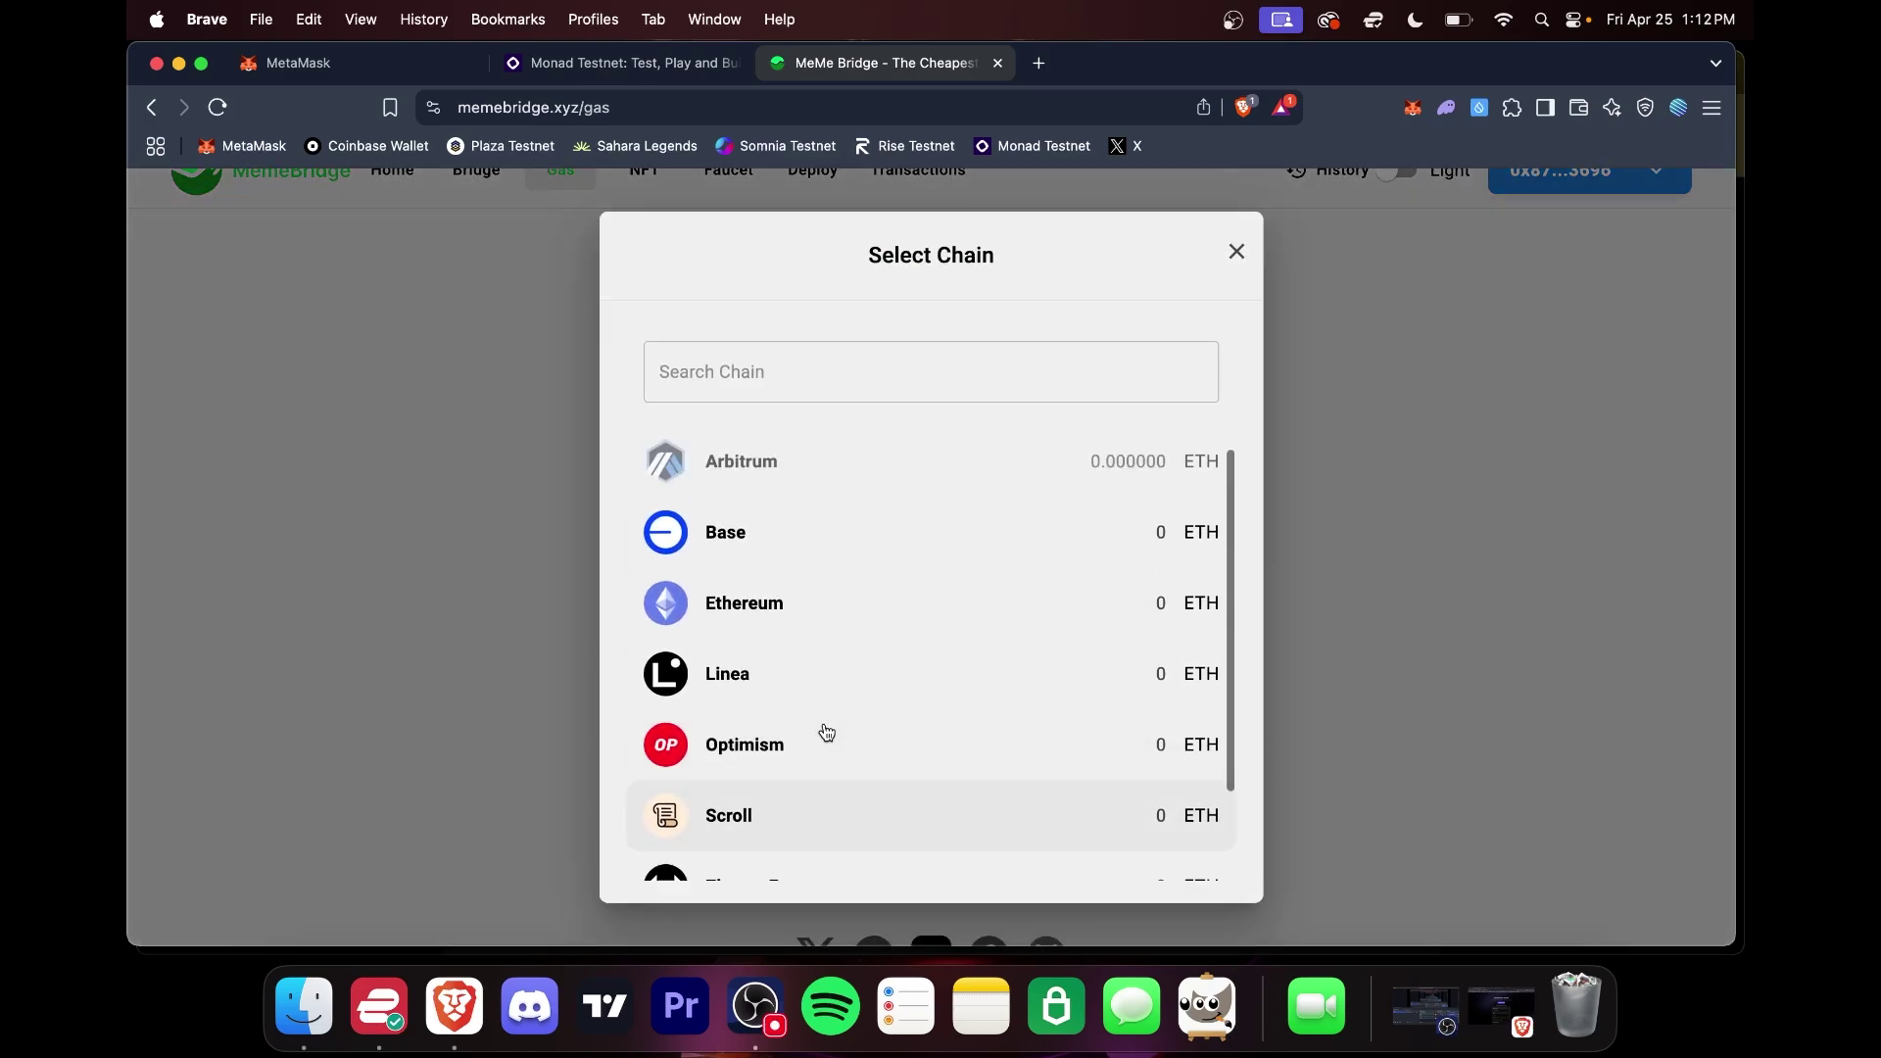
pyautogui.click(837, 458)
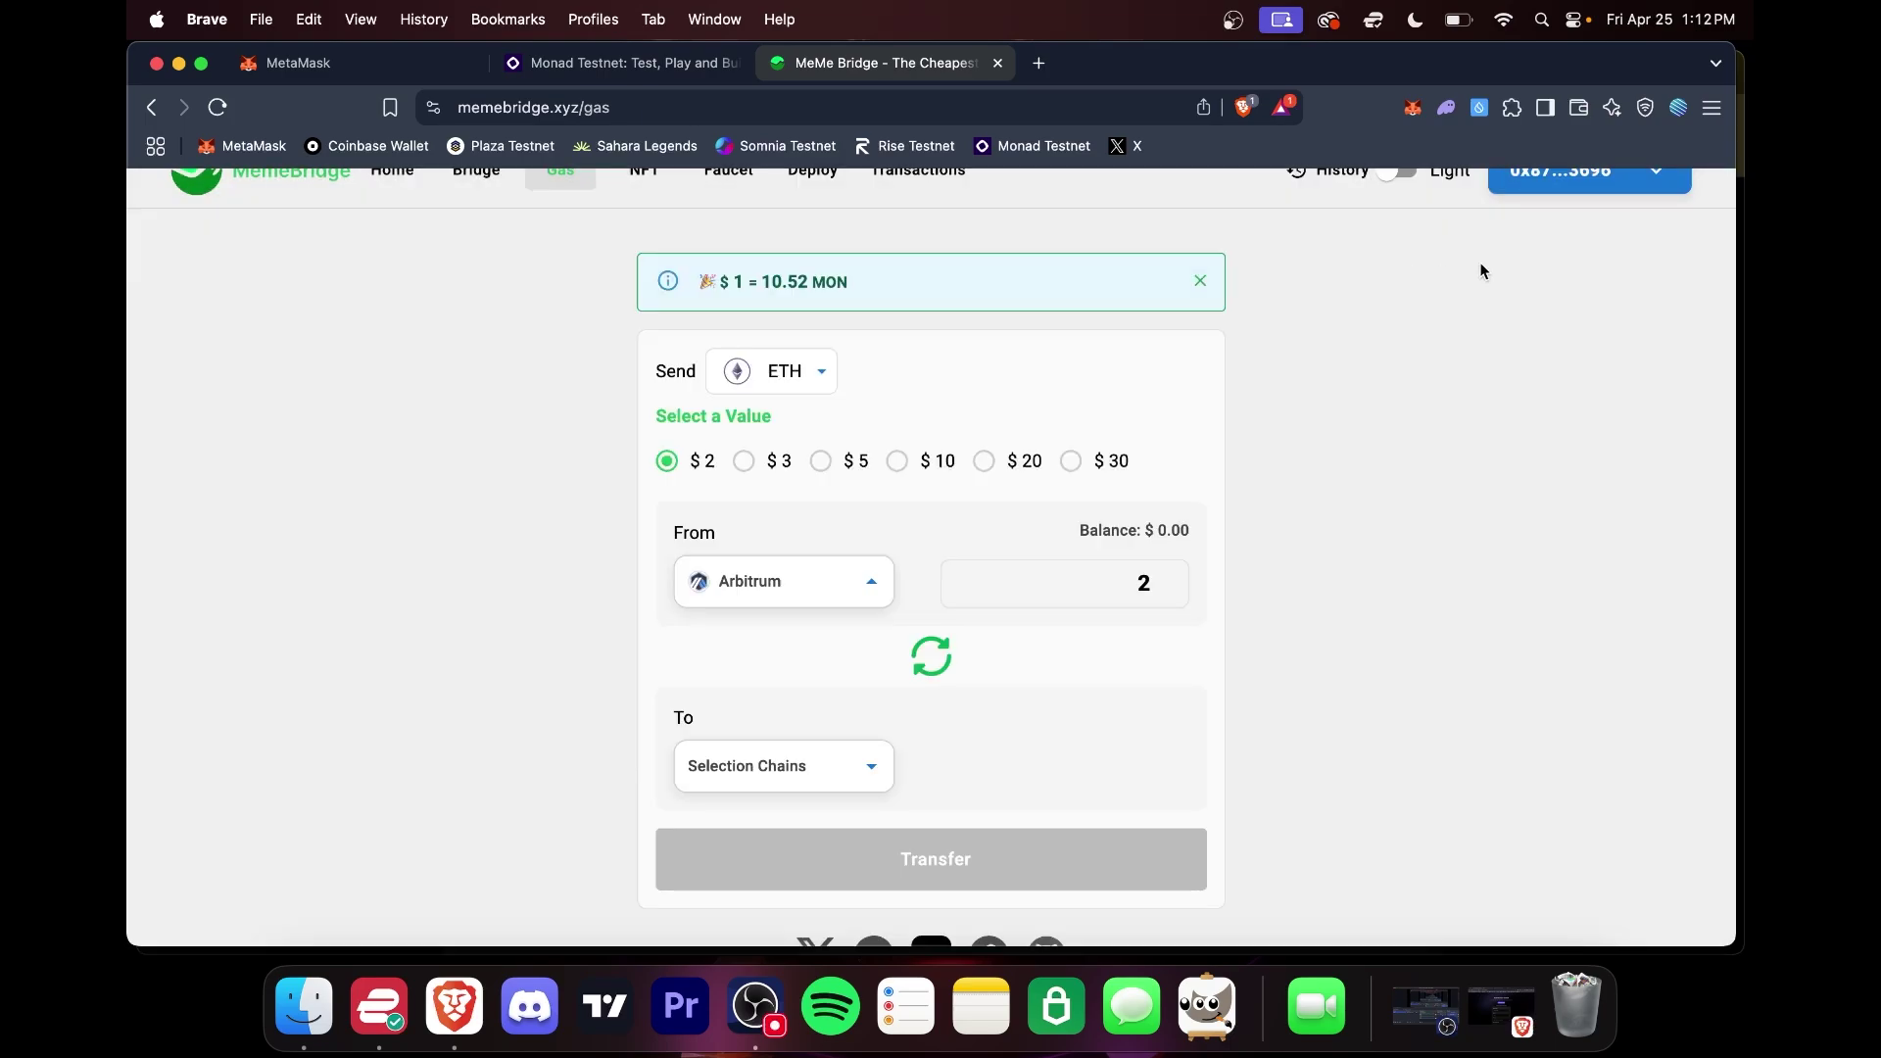
# Step: Choose Monad Testnet as the destination chain for the MemeBridge transfer and set the amount to send to $1
pyautogui.scroll(-2, 852, 714)
pyautogui.click(852, 714)
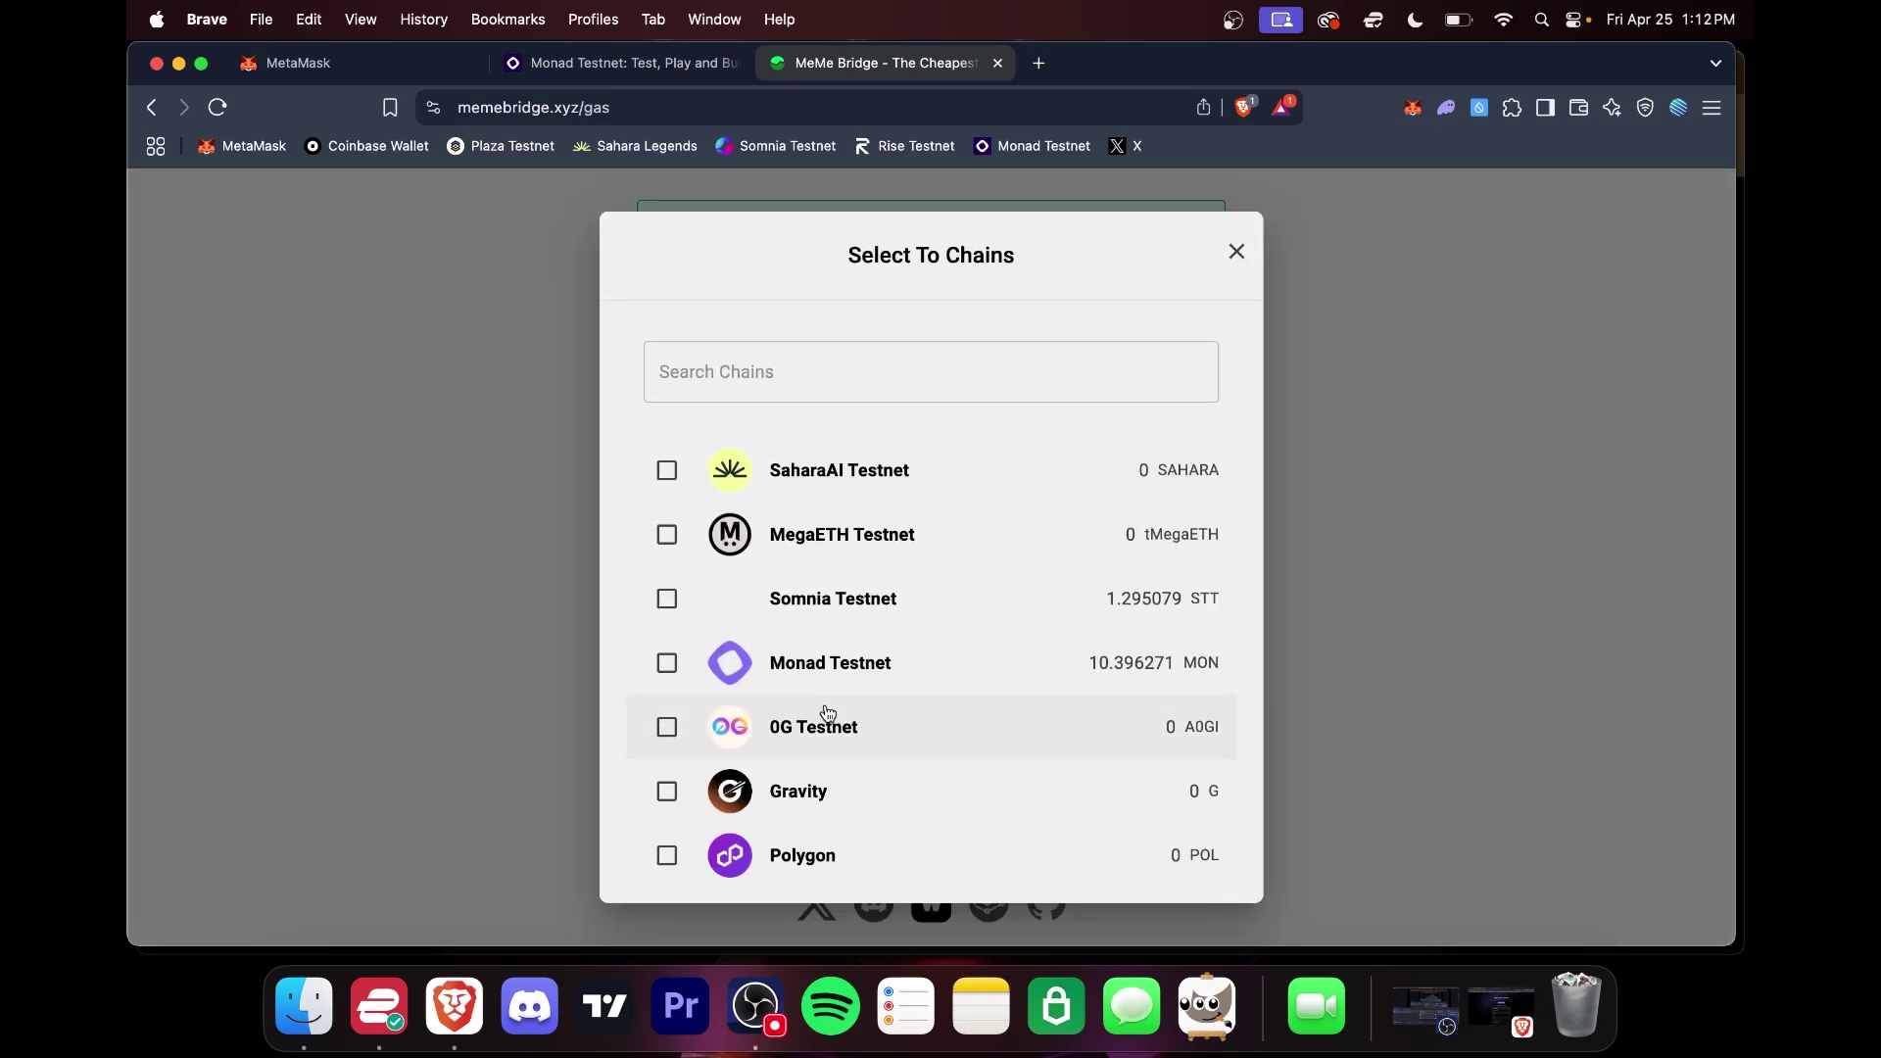
pyautogui.click(1027, 674)
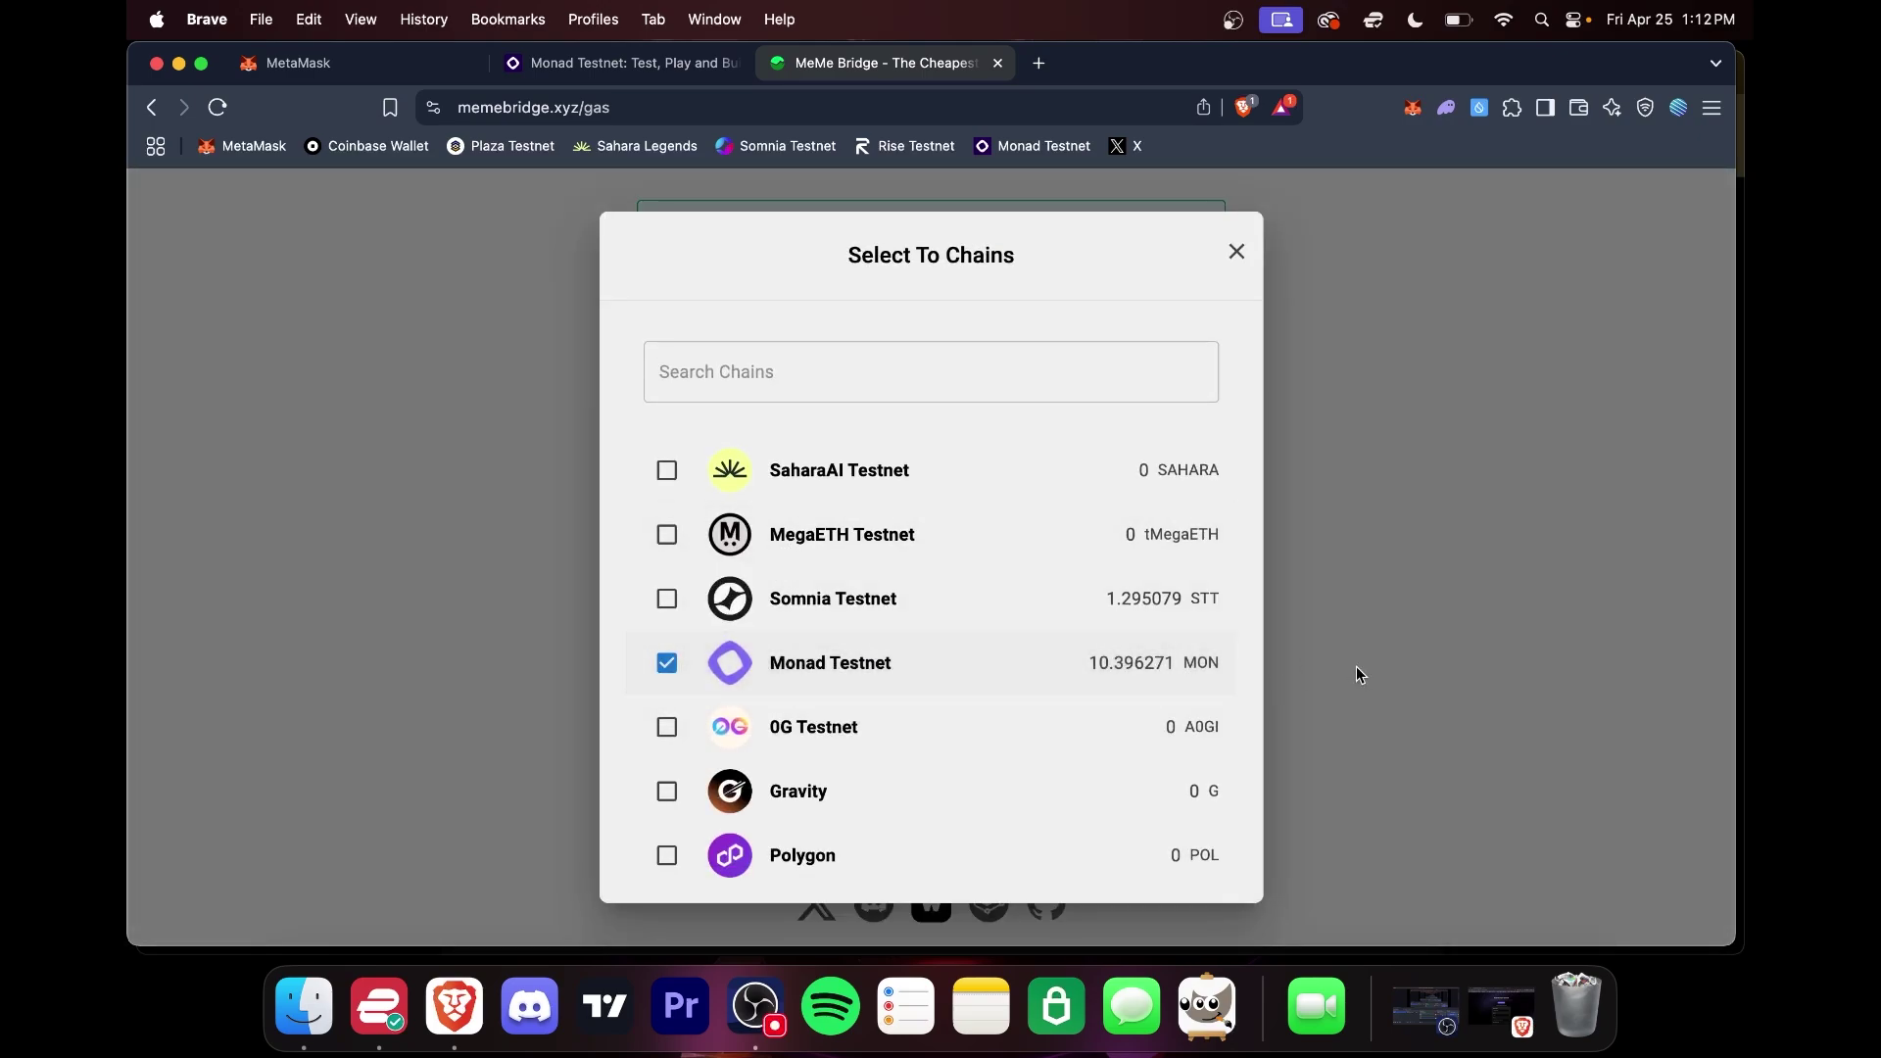
pyautogui.click(1366, 668)
pyautogui.write('1')
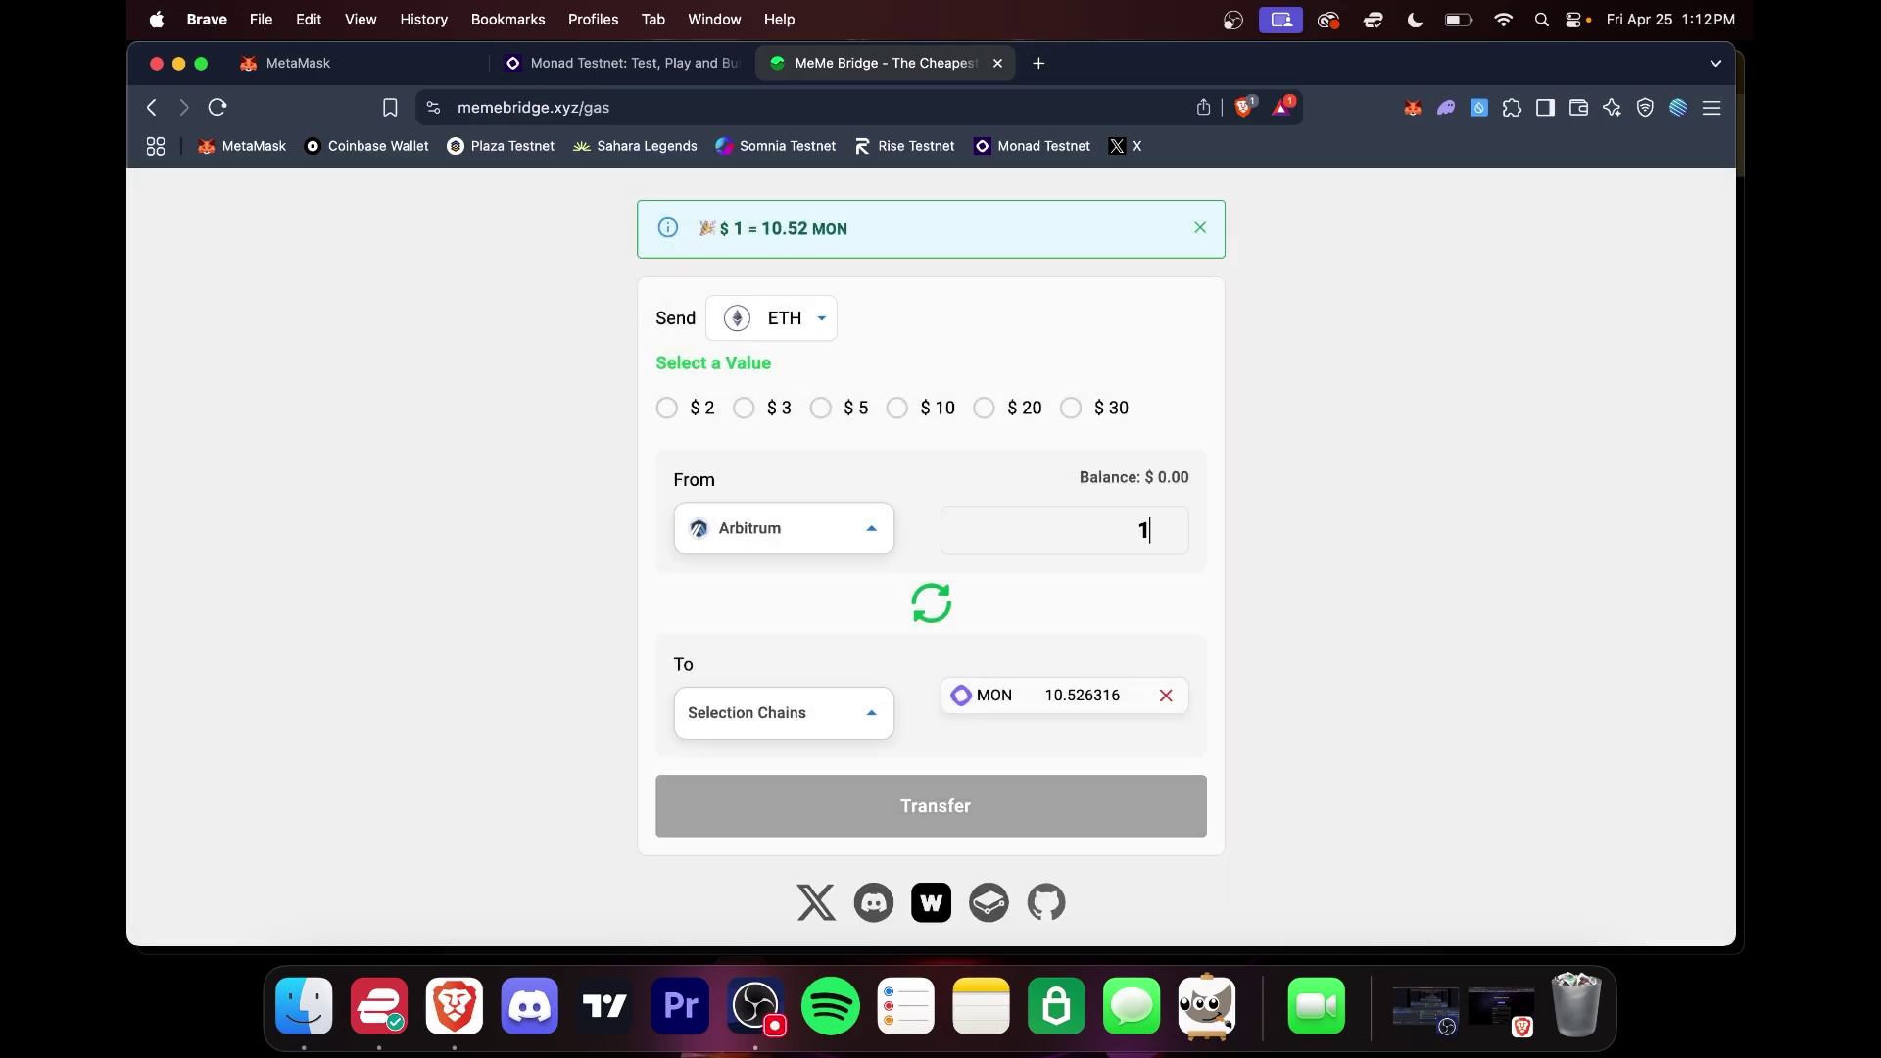
# Step: Review the faucet form on the Monad Testnet site, then return to the MemeBridge transfer form
pyautogui.hotkey('ctrl', 'shift', 'Tab')
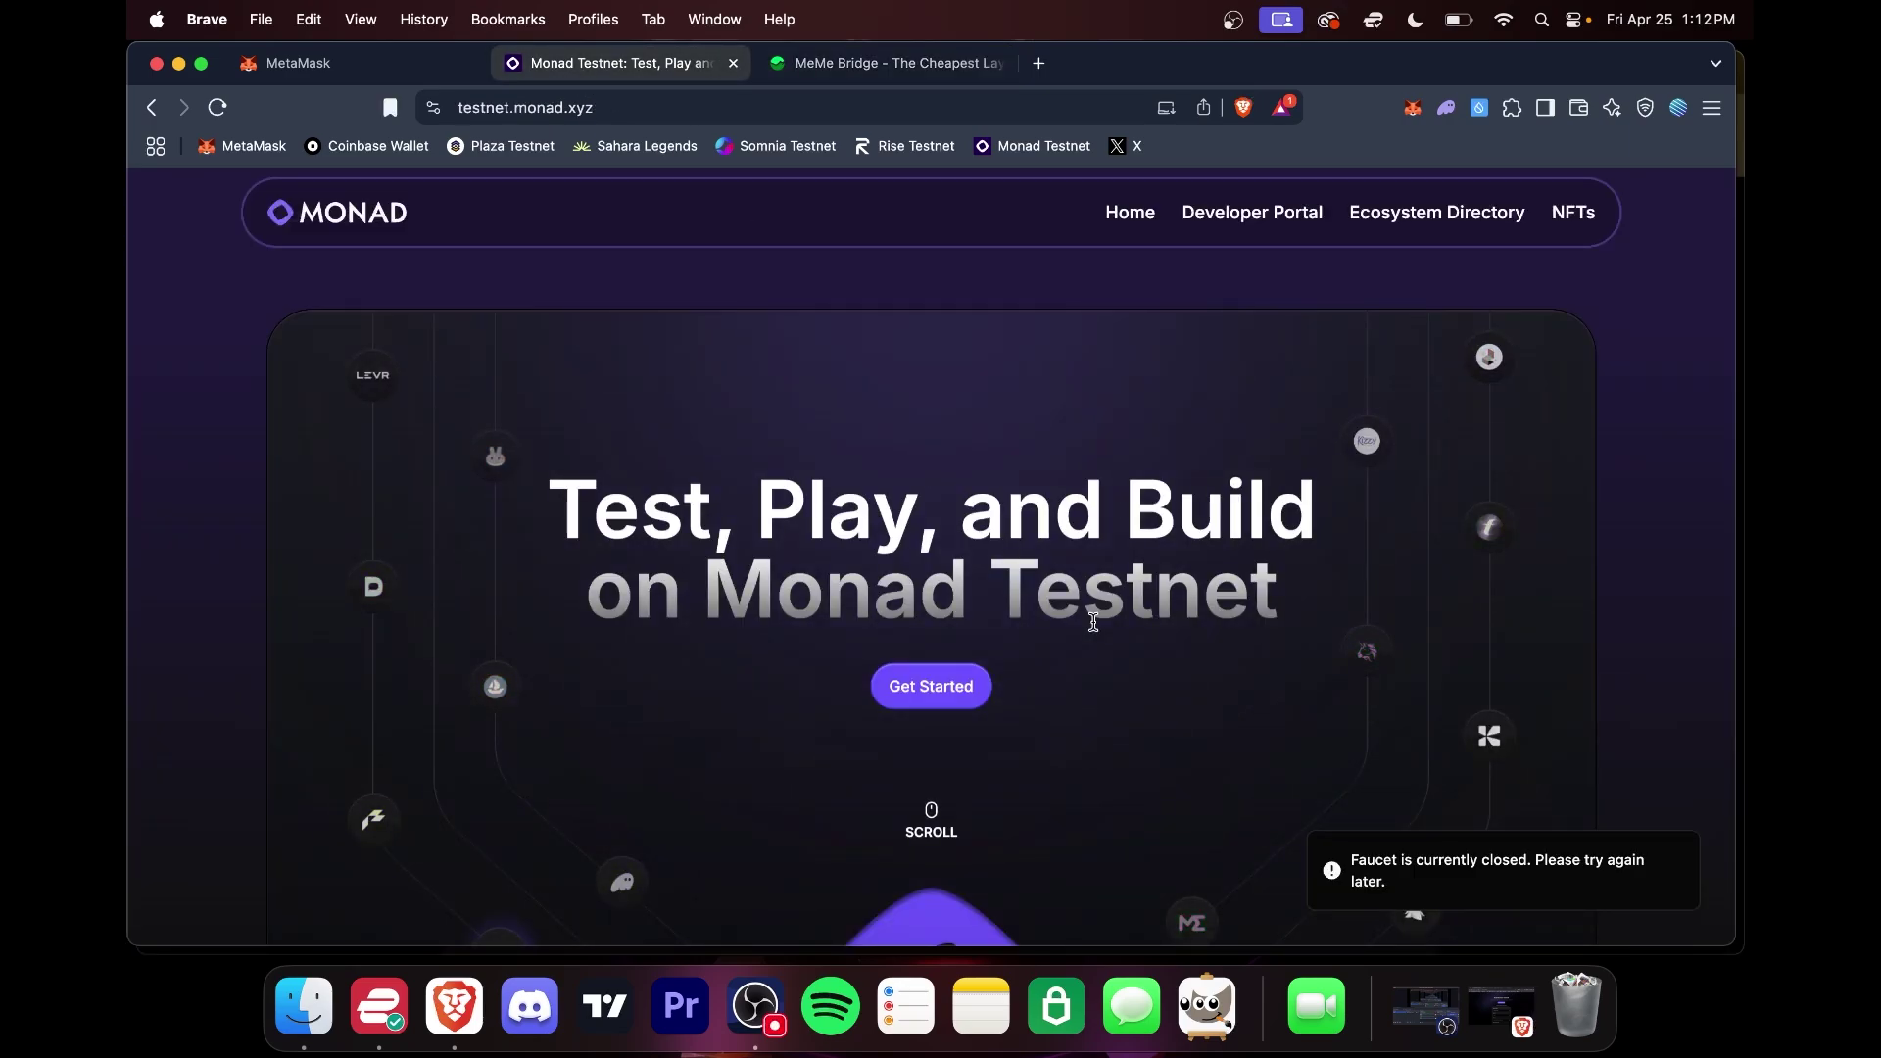
pyautogui.scroll(-10, 1087, 617)
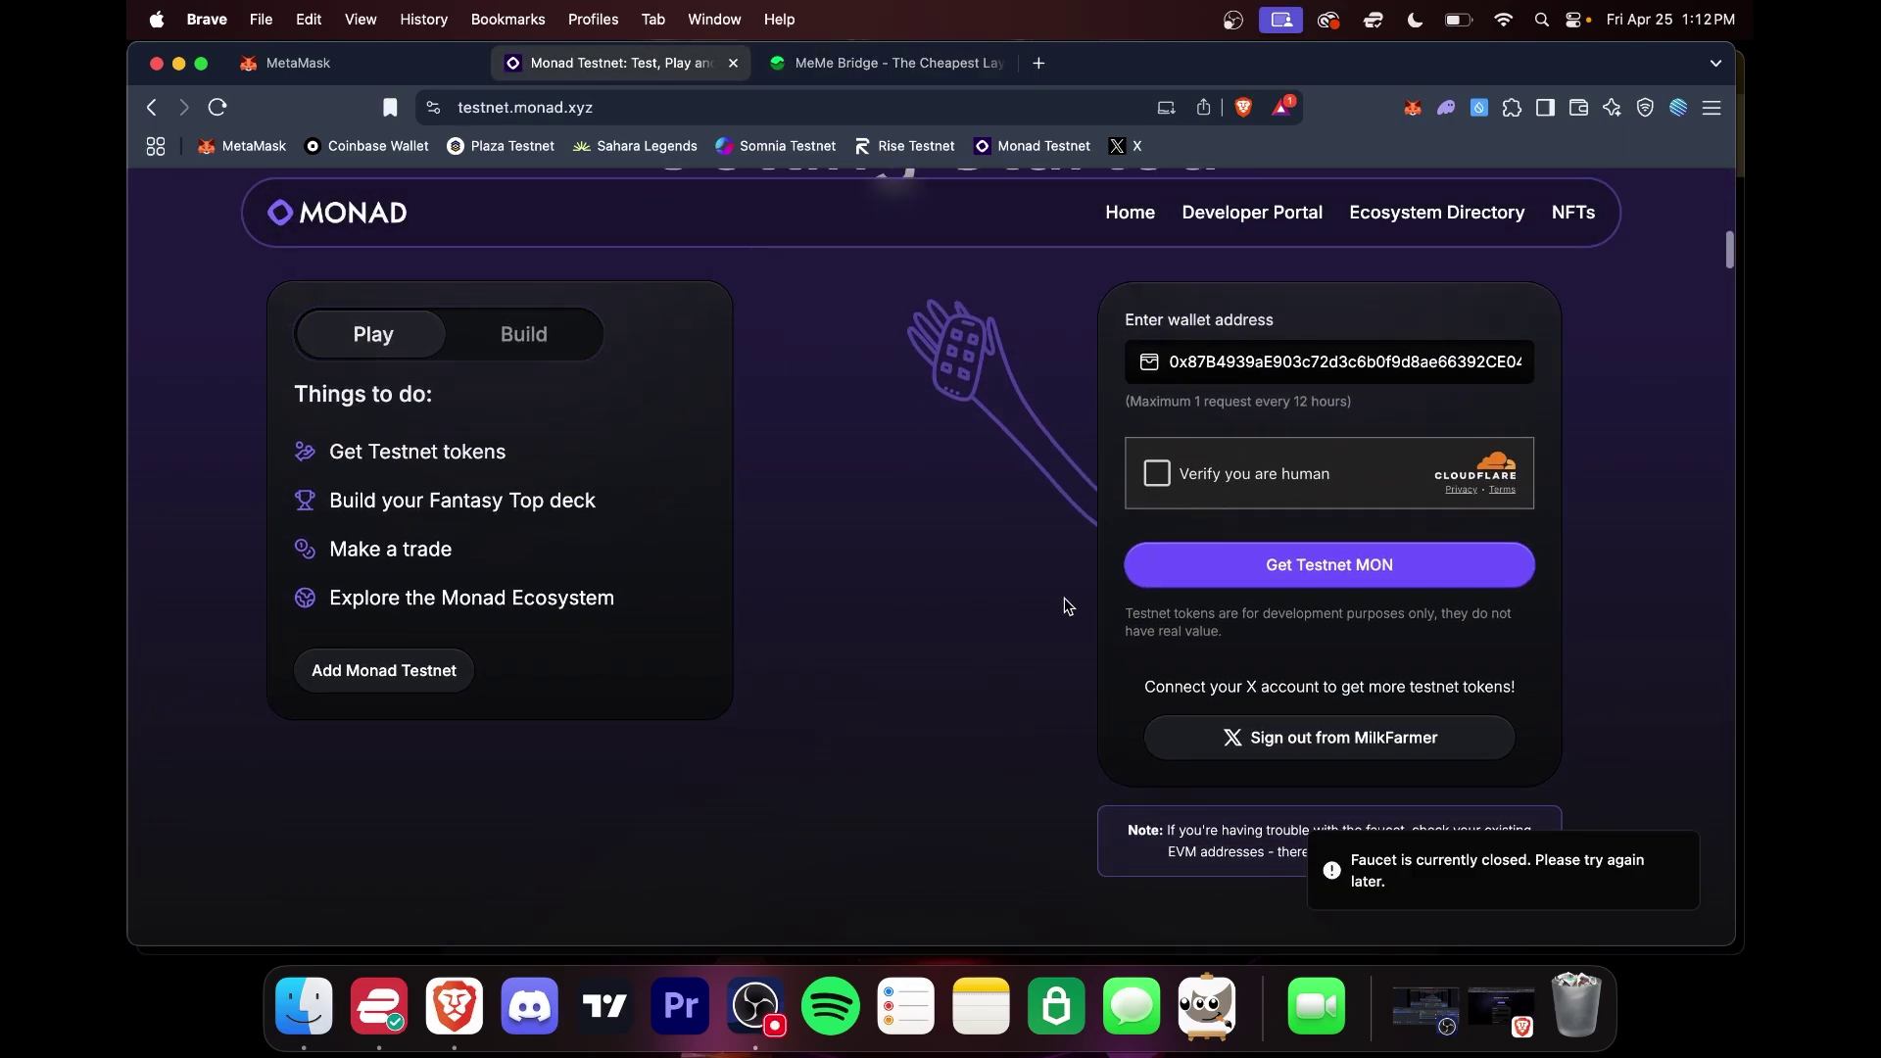
pyautogui.scroll(5, 1043, 548)
pyautogui.hotkey('ctrl', 'Tab')
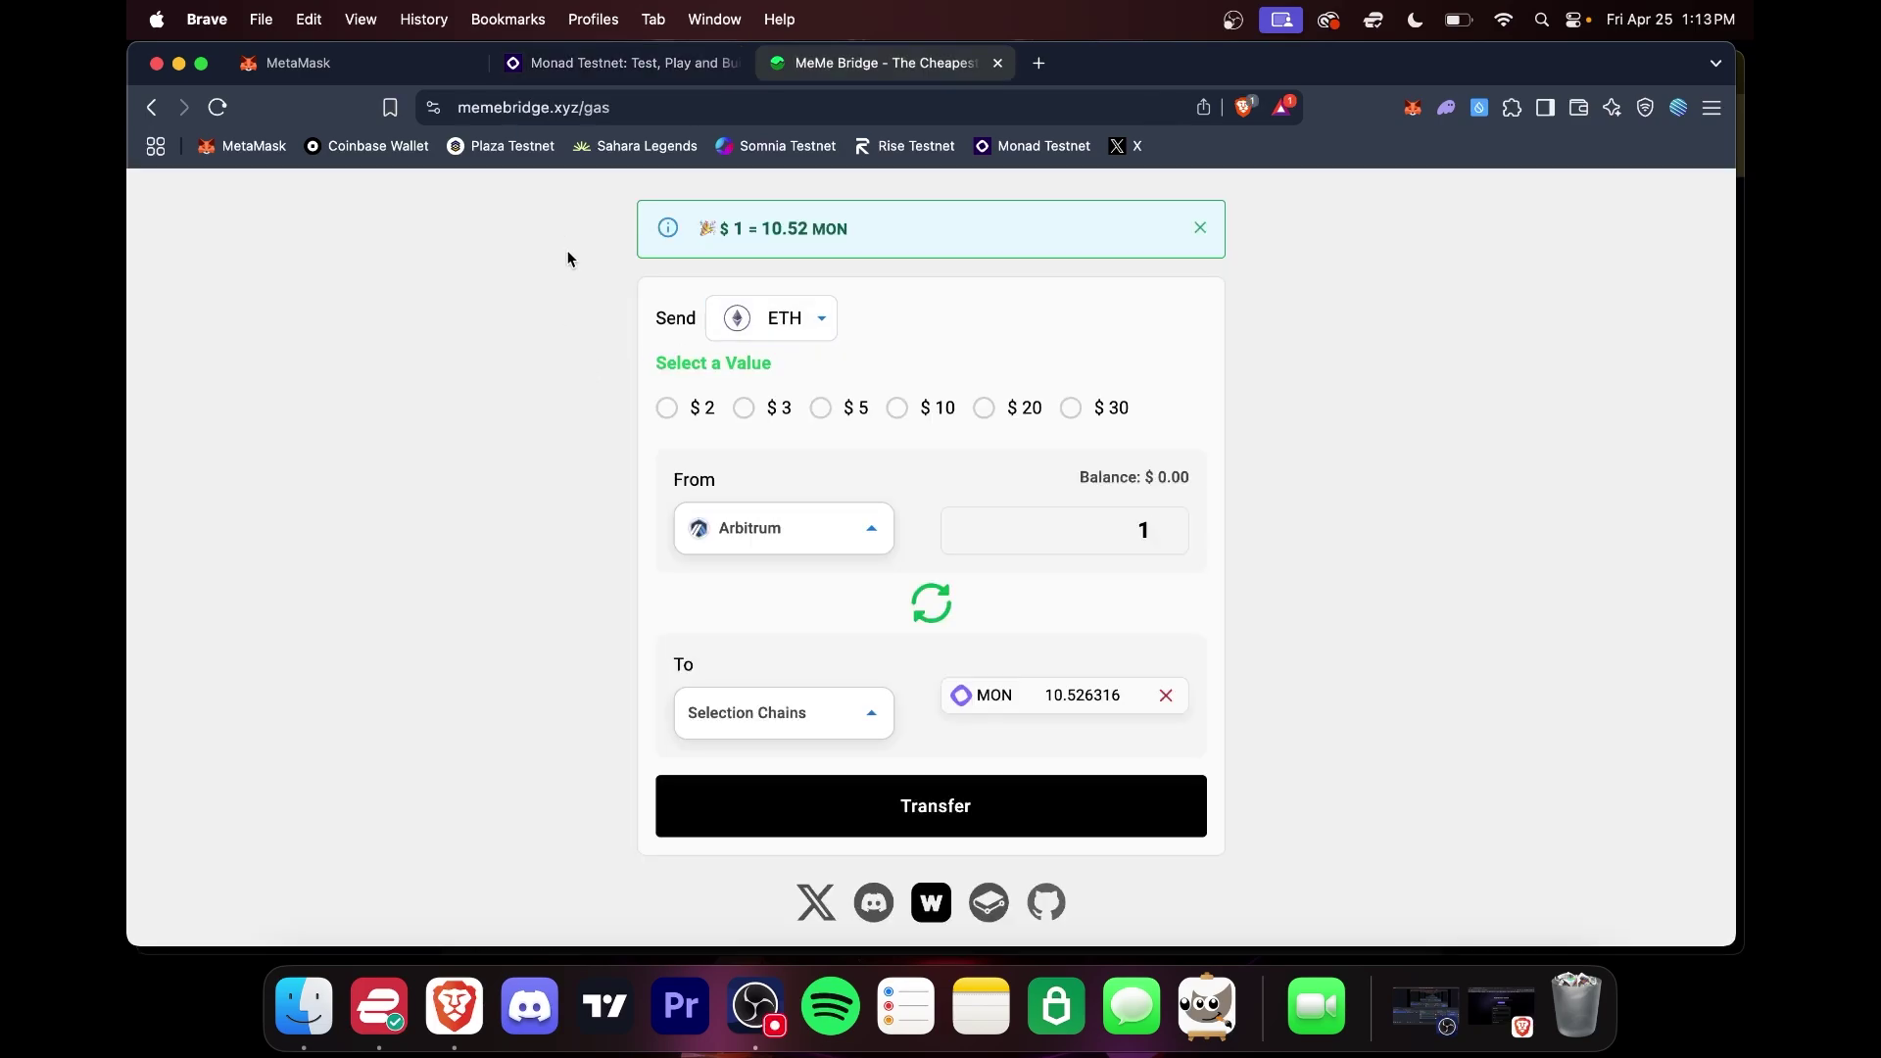
# Step: Review the source chains offered by MemeBridge, then view the wallet accounts and their MON balances in MetaMask
pyautogui.click(838, 514)
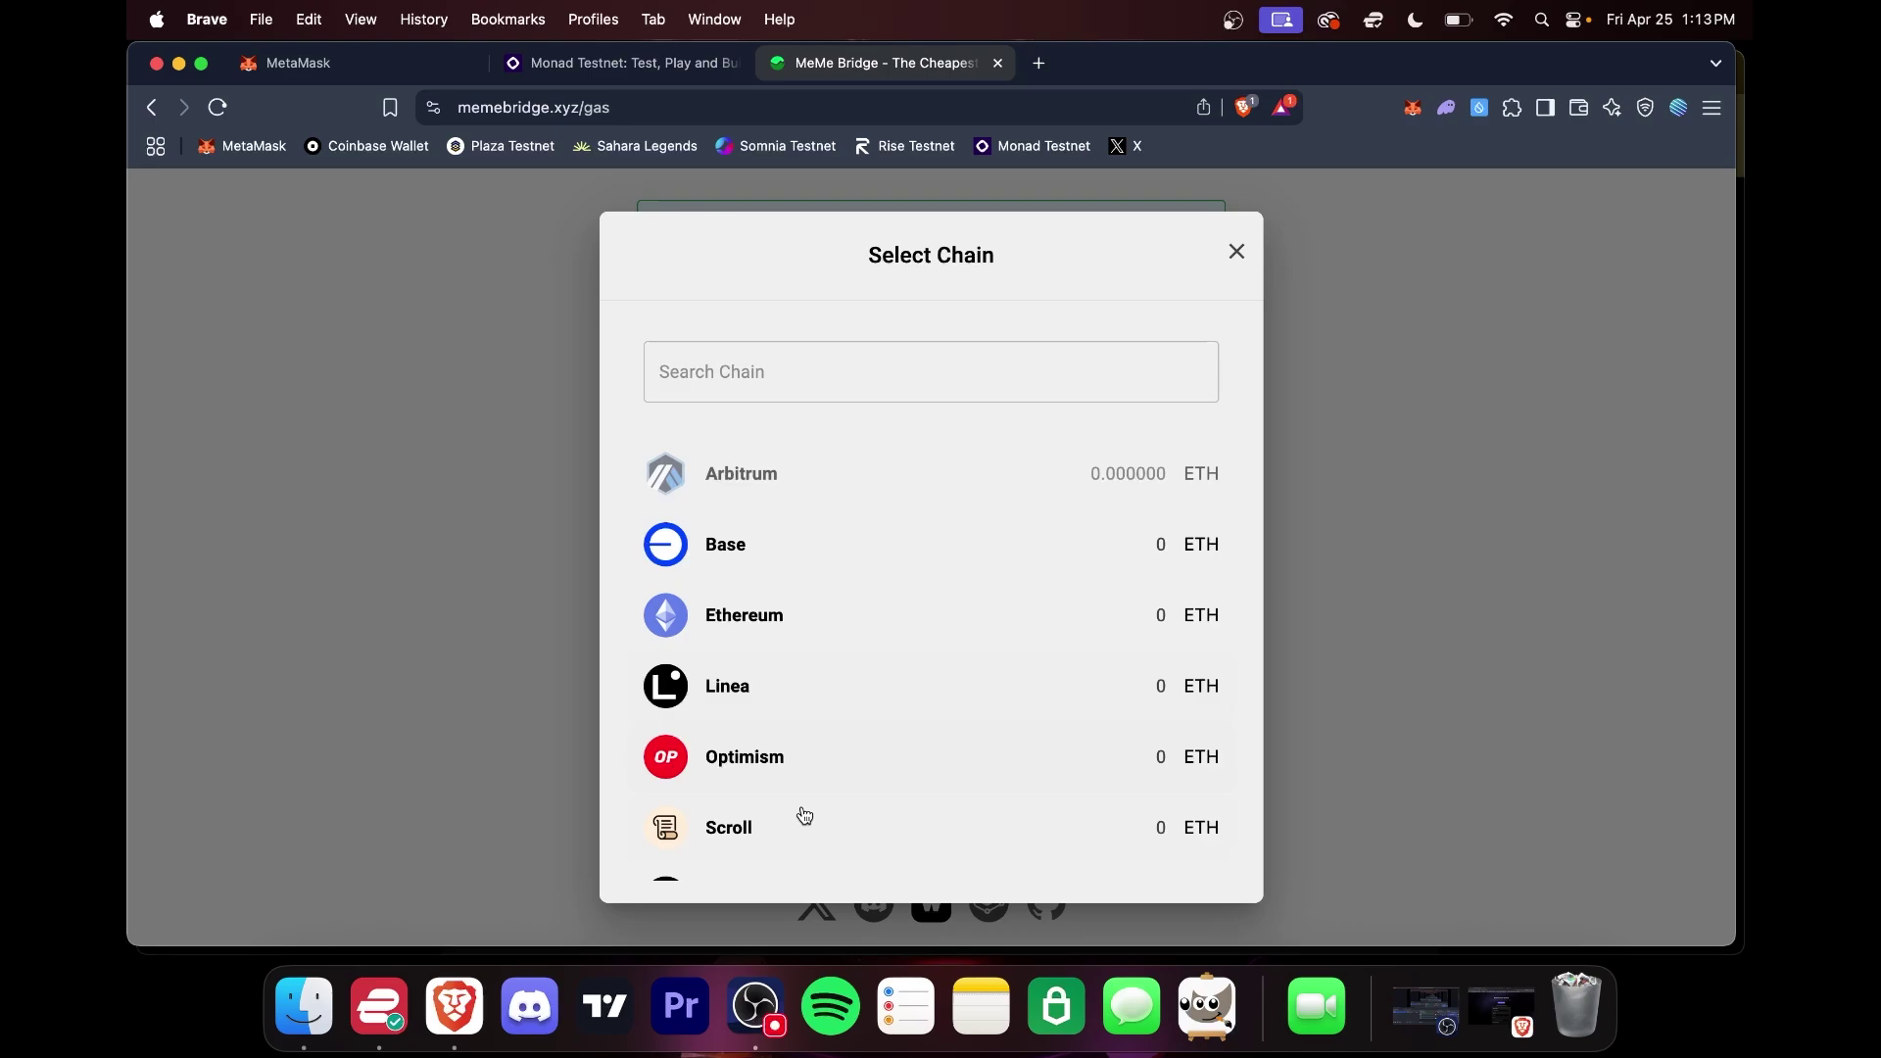
pyautogui.scroll(-3, 803, 799)
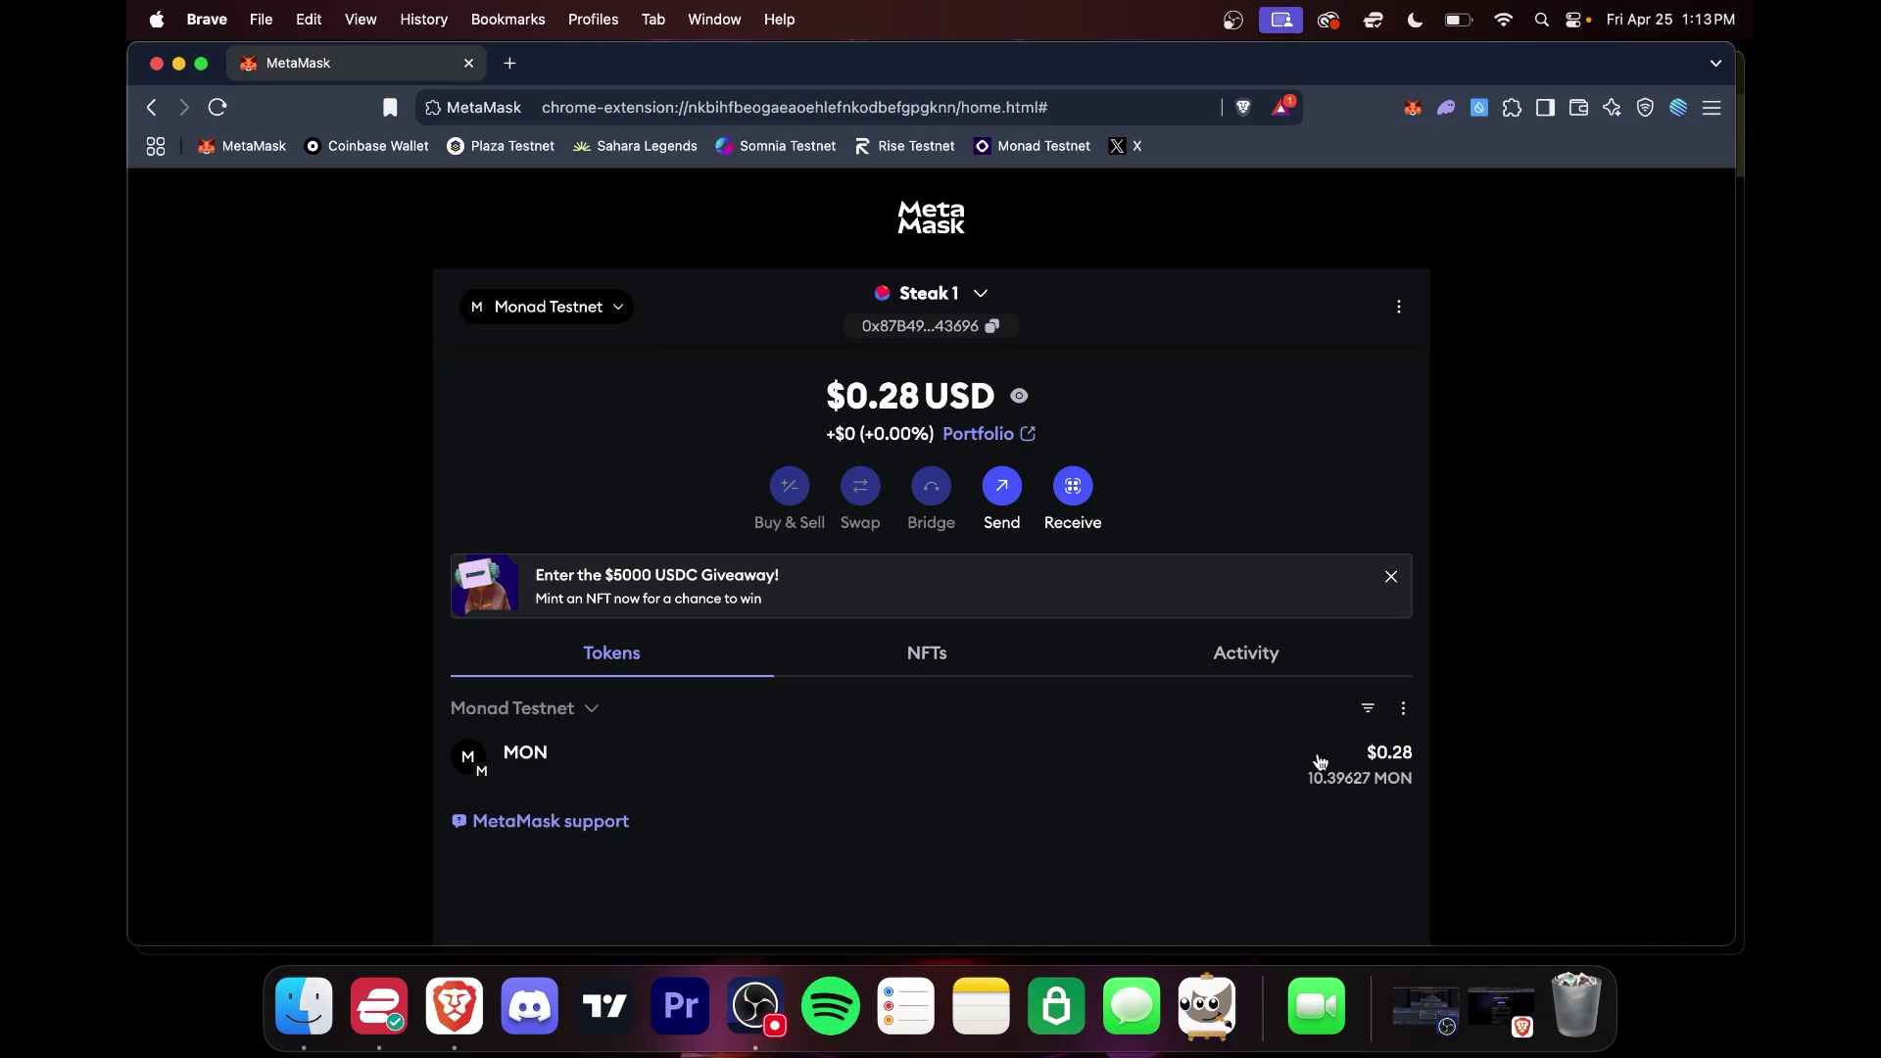
pyautogui.click(970, 294)
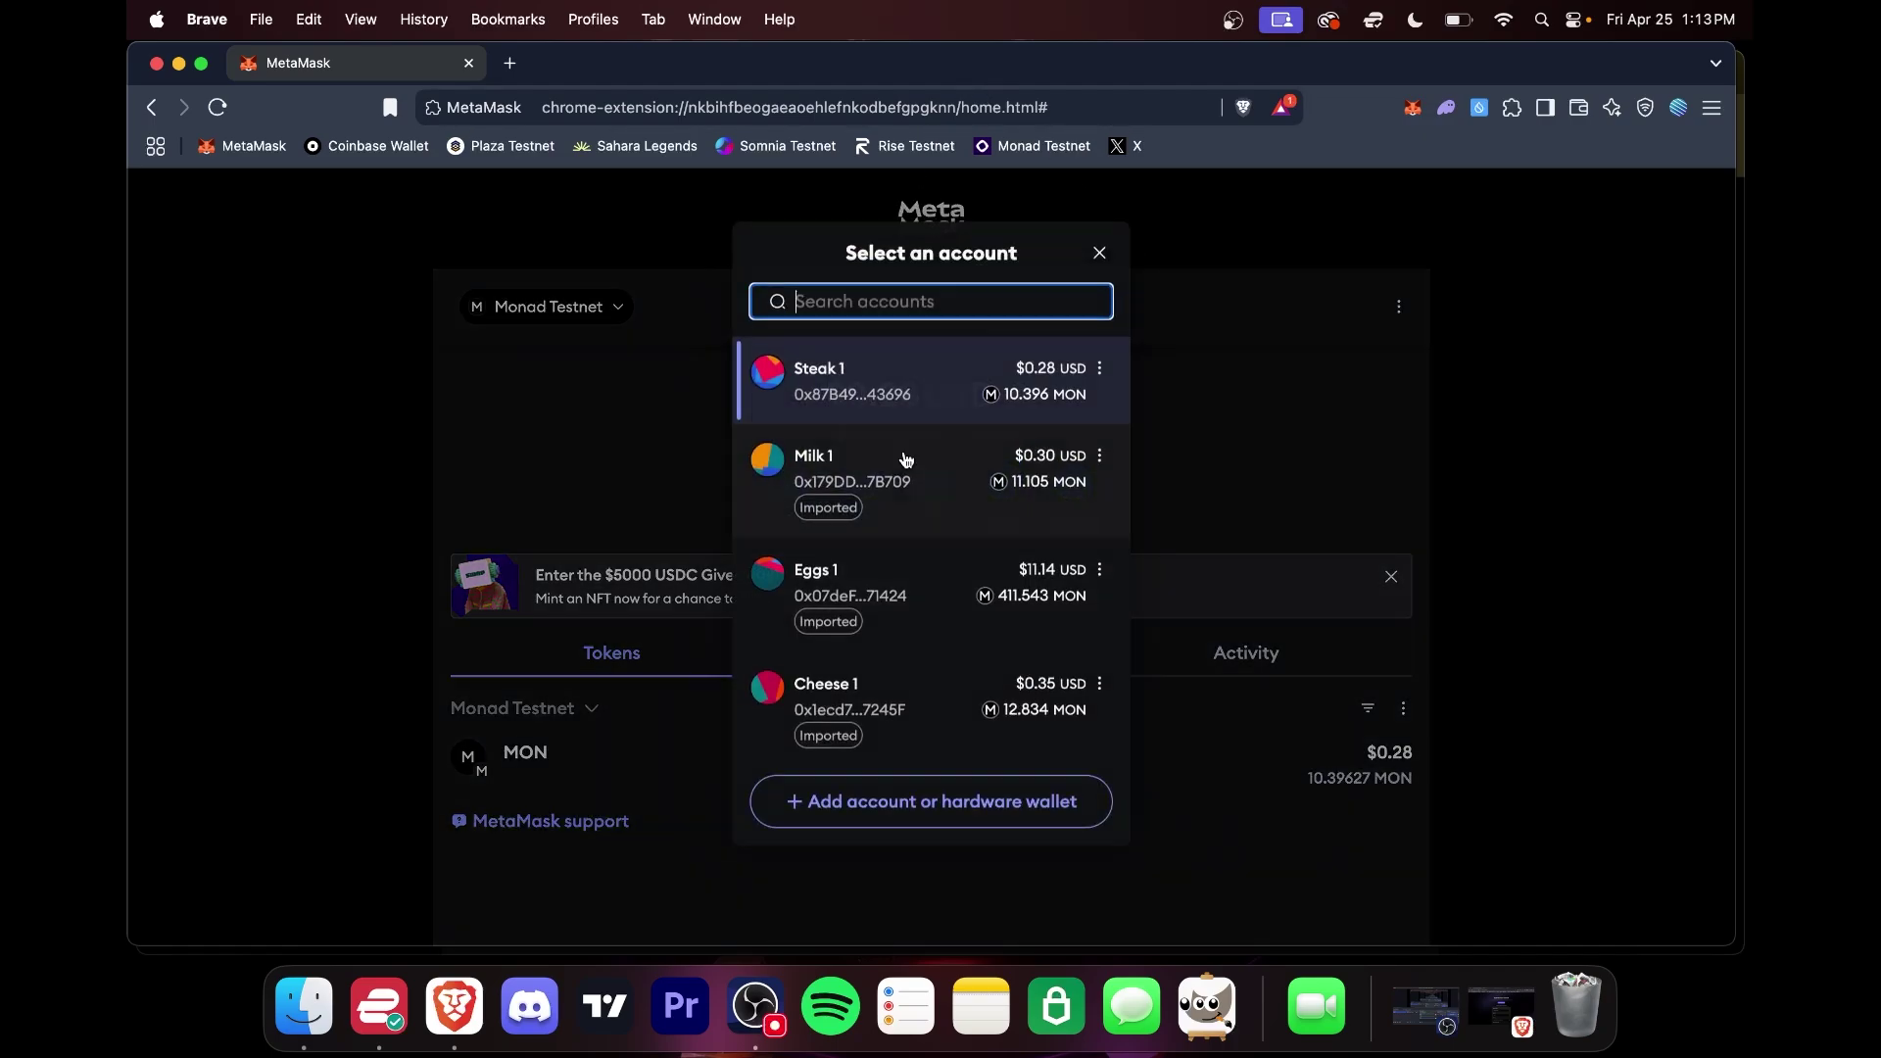
pyautogui.click(1100, 252)
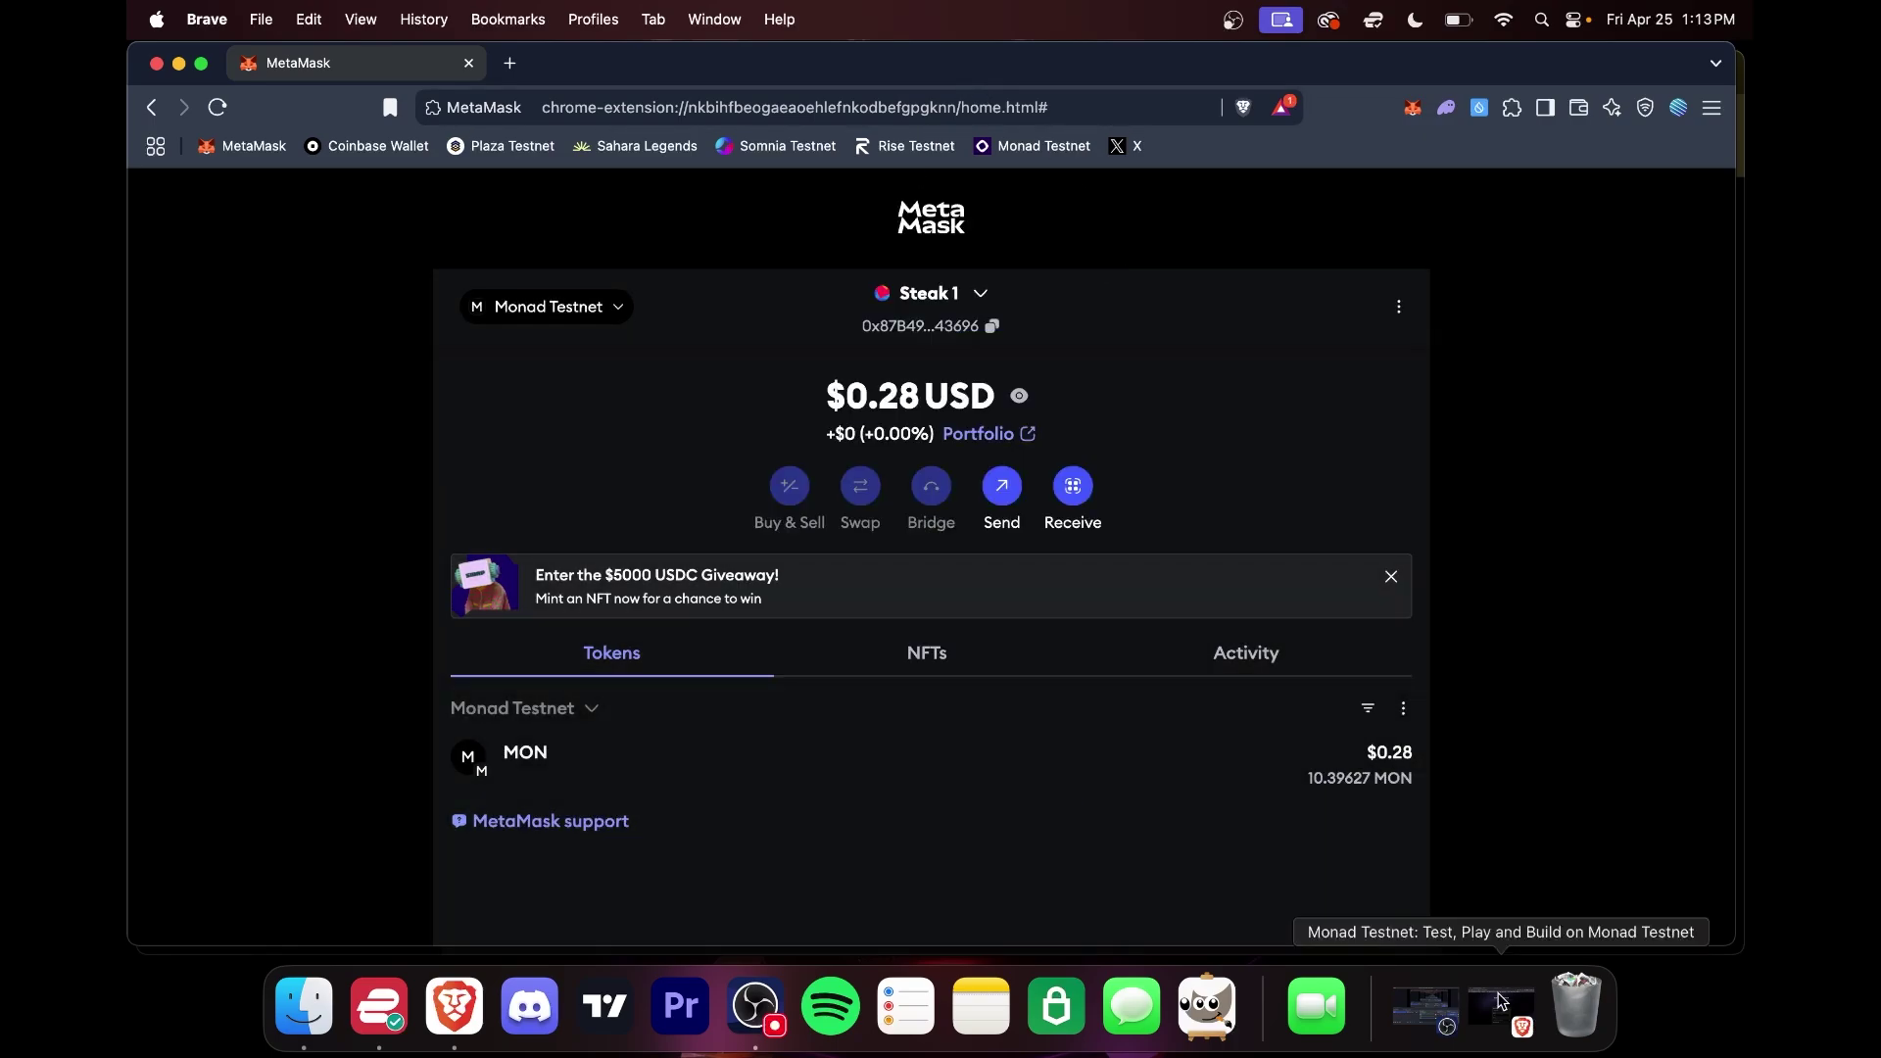
# Step: Switch to the Monad Testnet spreadsheet in Google Sheets and examine its protocol columns and per-address check marks across the whole sheet
pyautogui.click(1502, 1004)
pyautogui.scroll(-20, 802, 615)
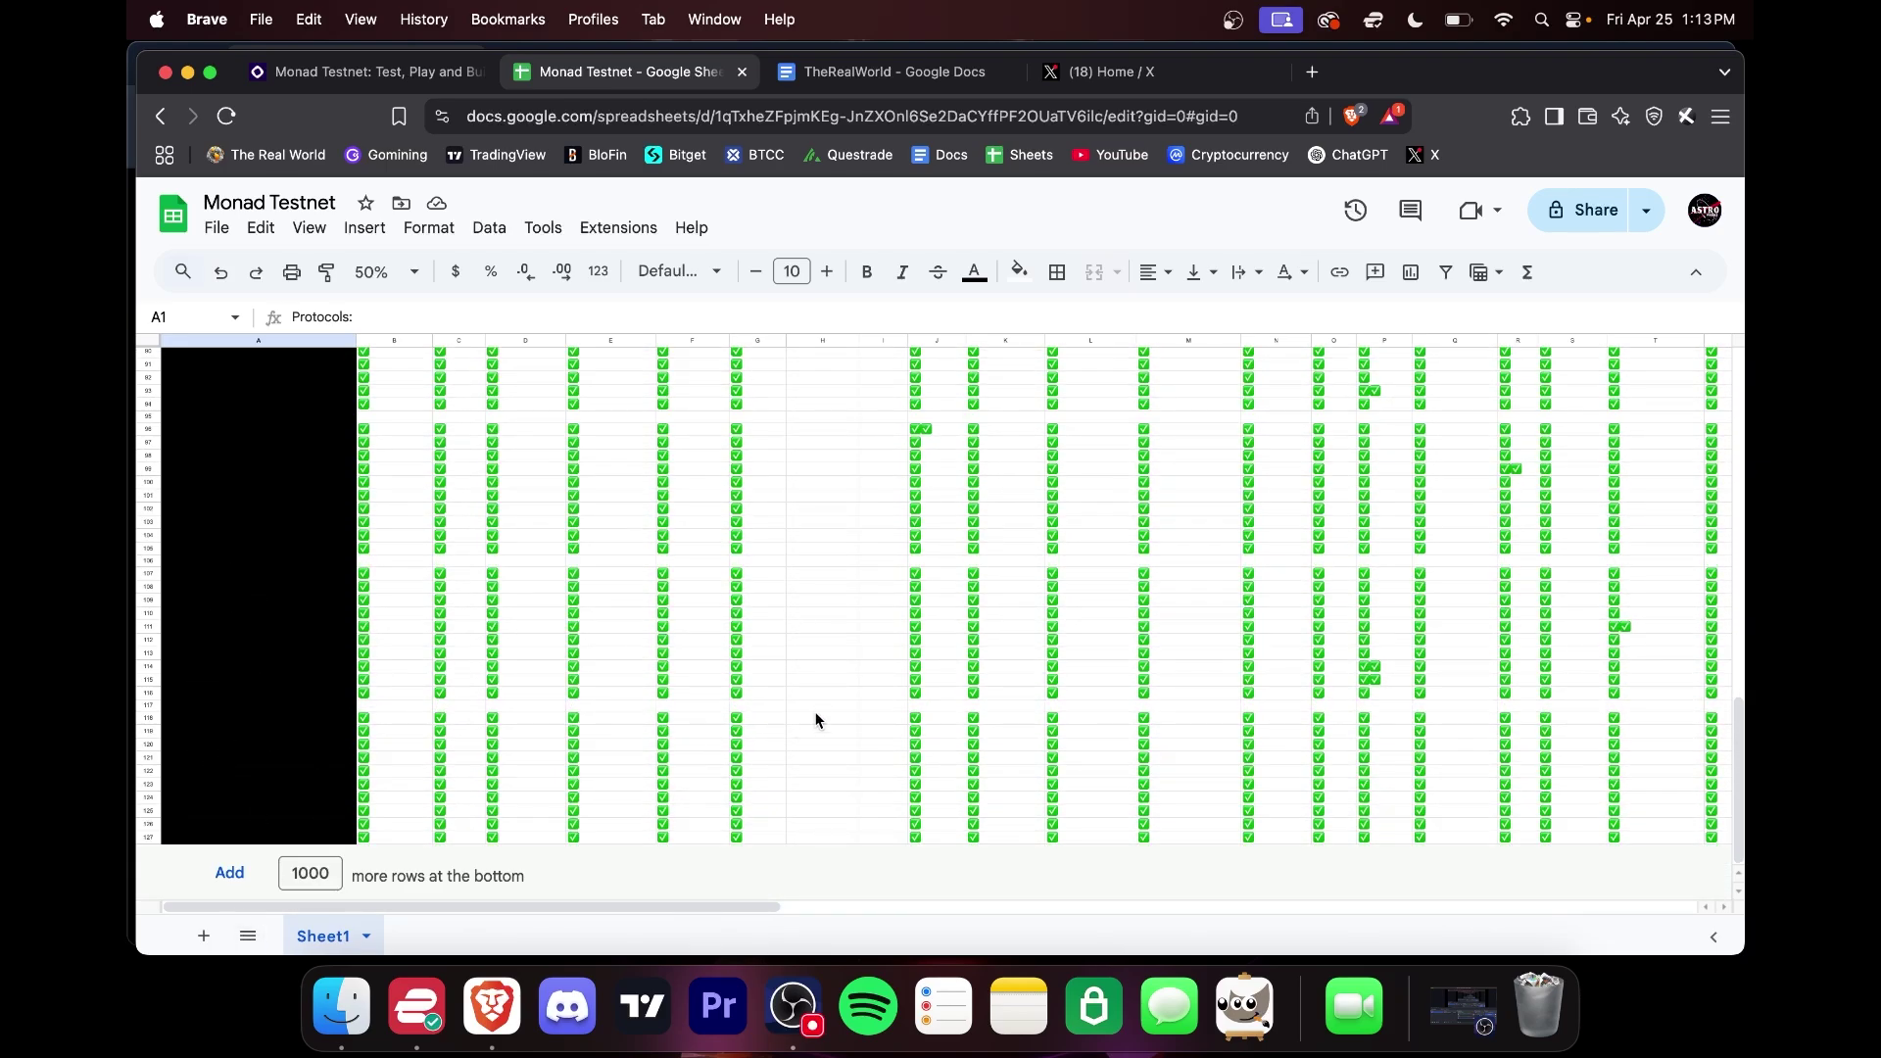
pyautogui.scroll(20, 844, 639)
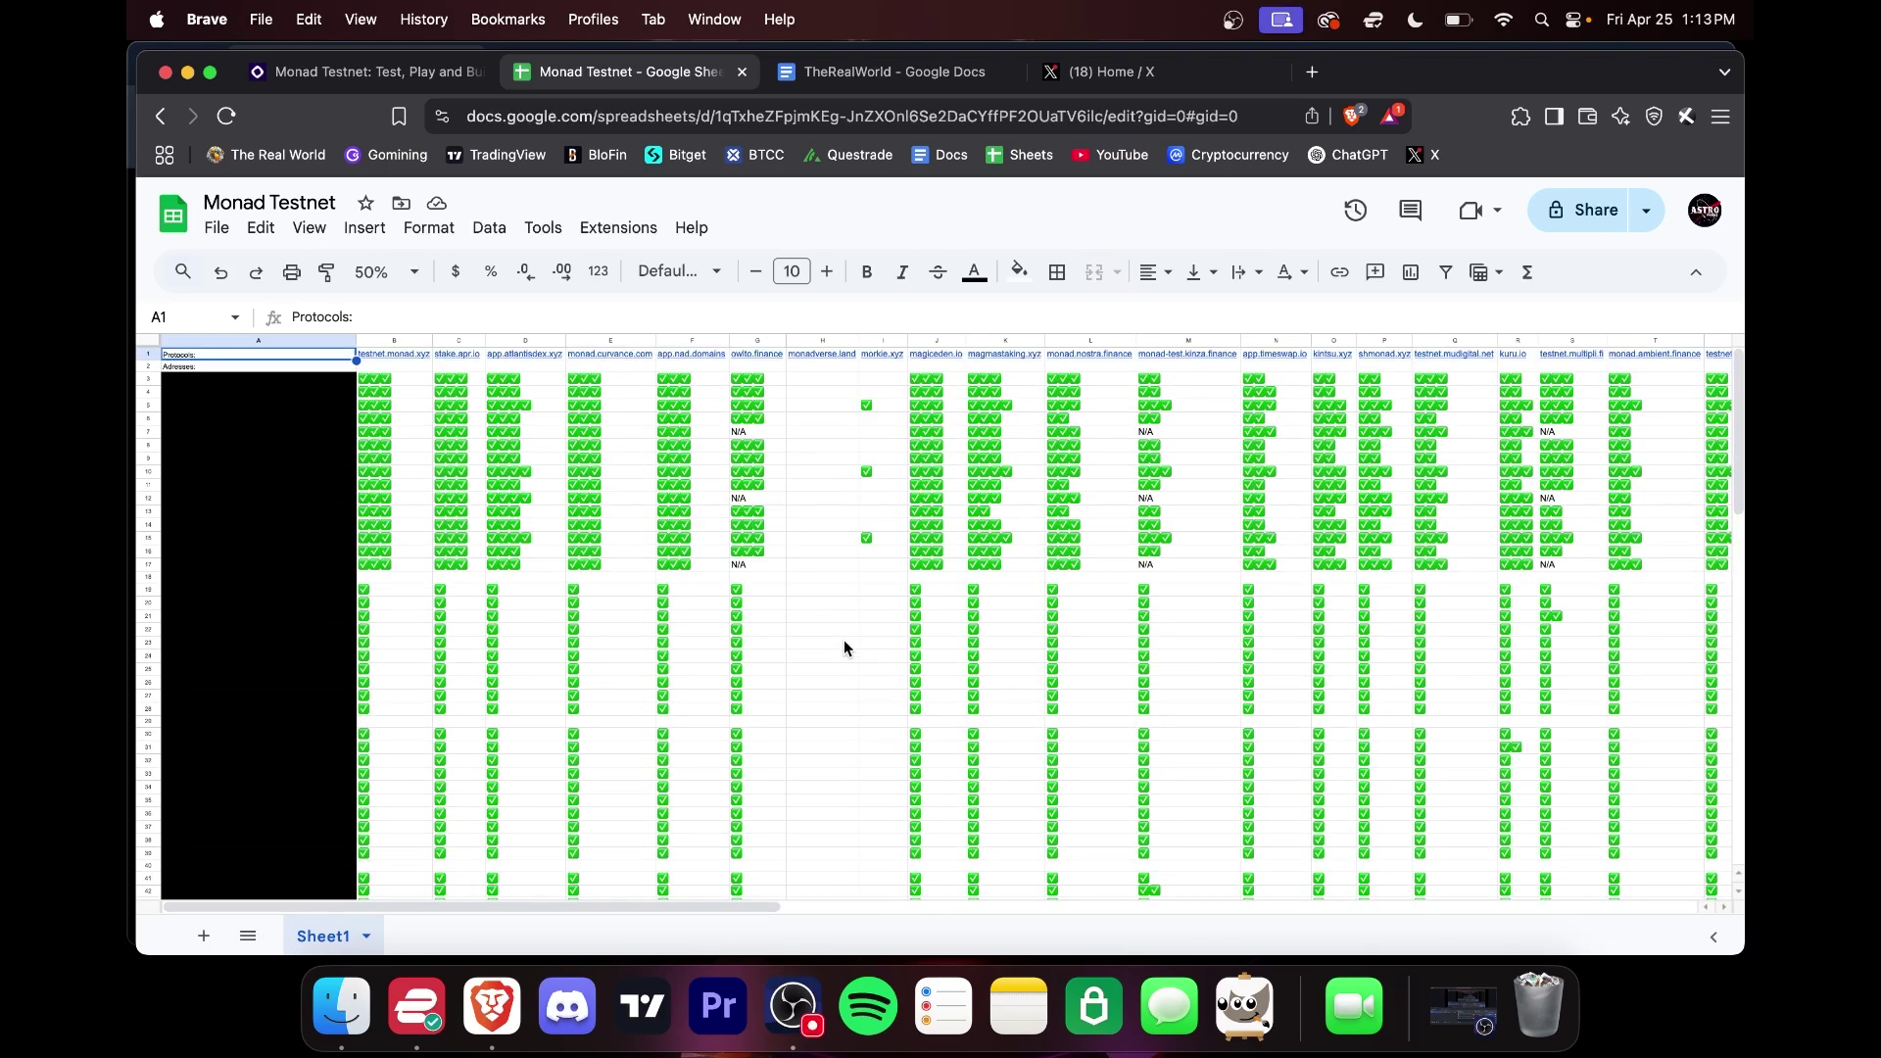
pyautogui.hscroll(15, 829, 588)
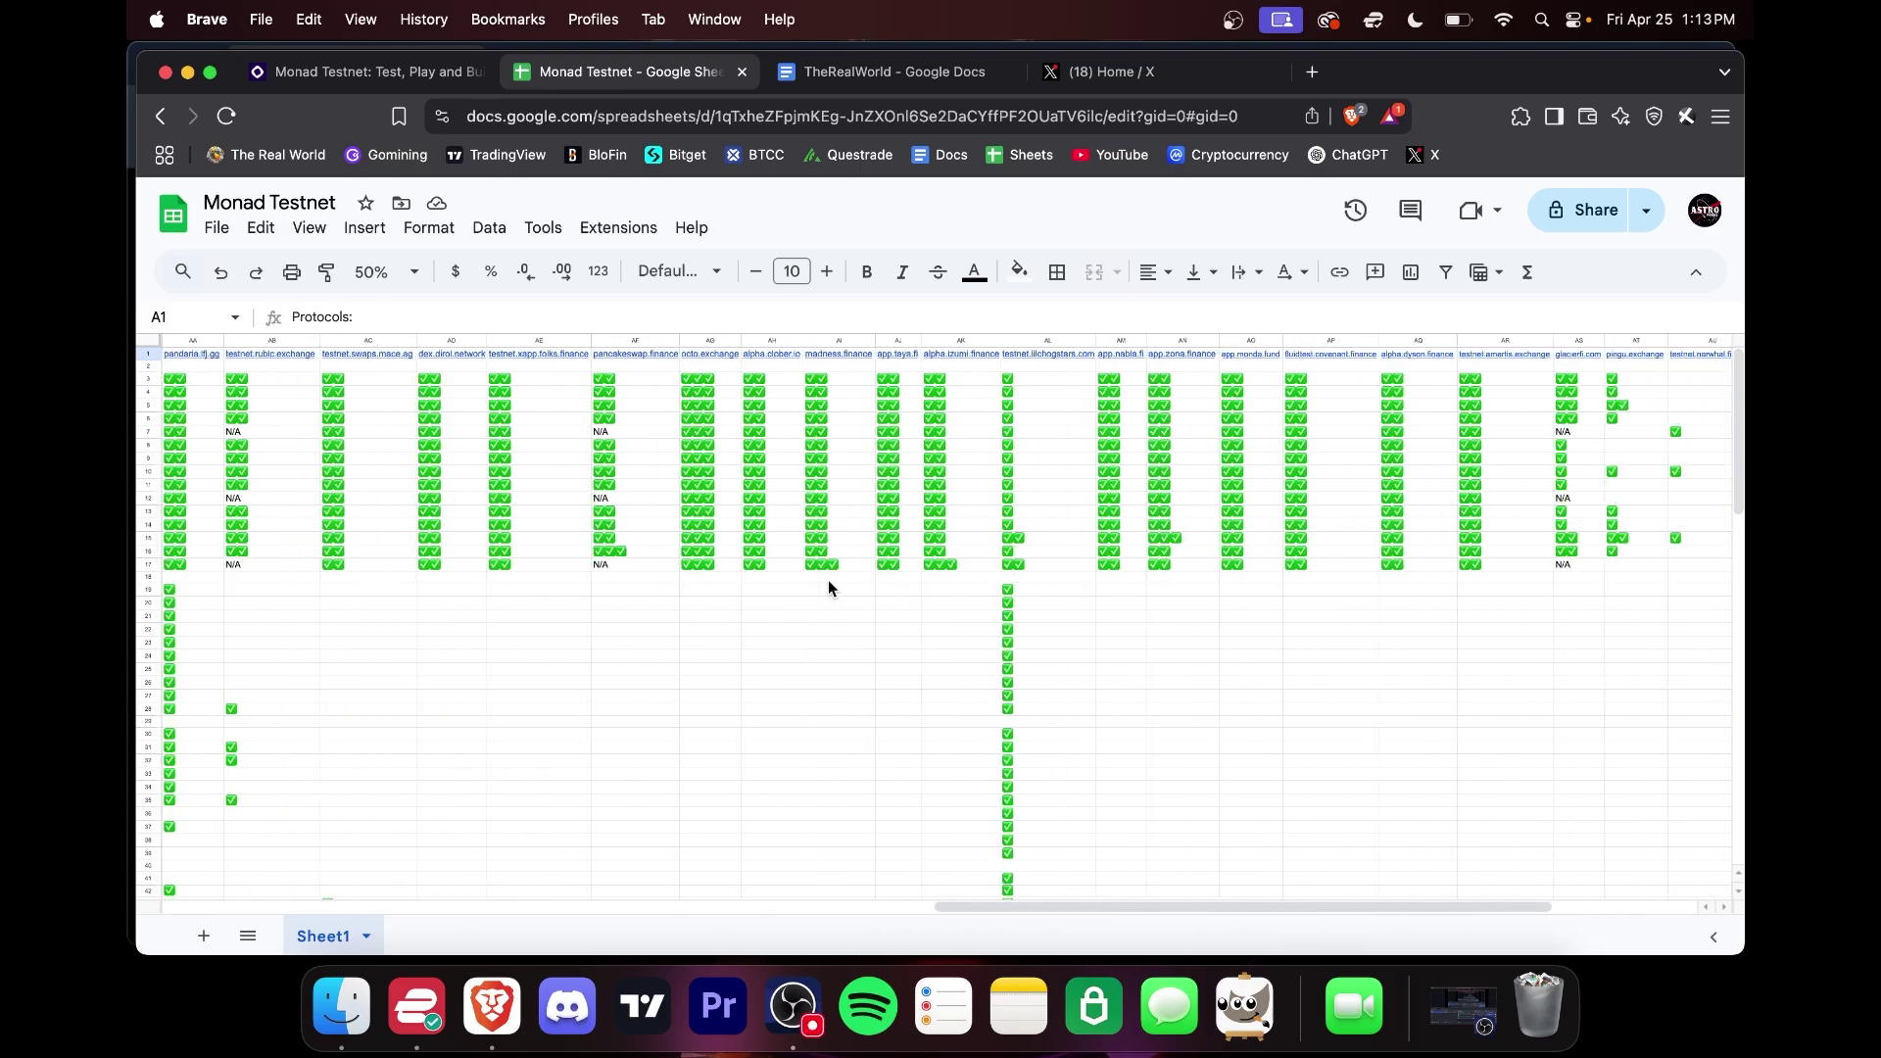
pyautogui.hscroll(-15, 827, 580)
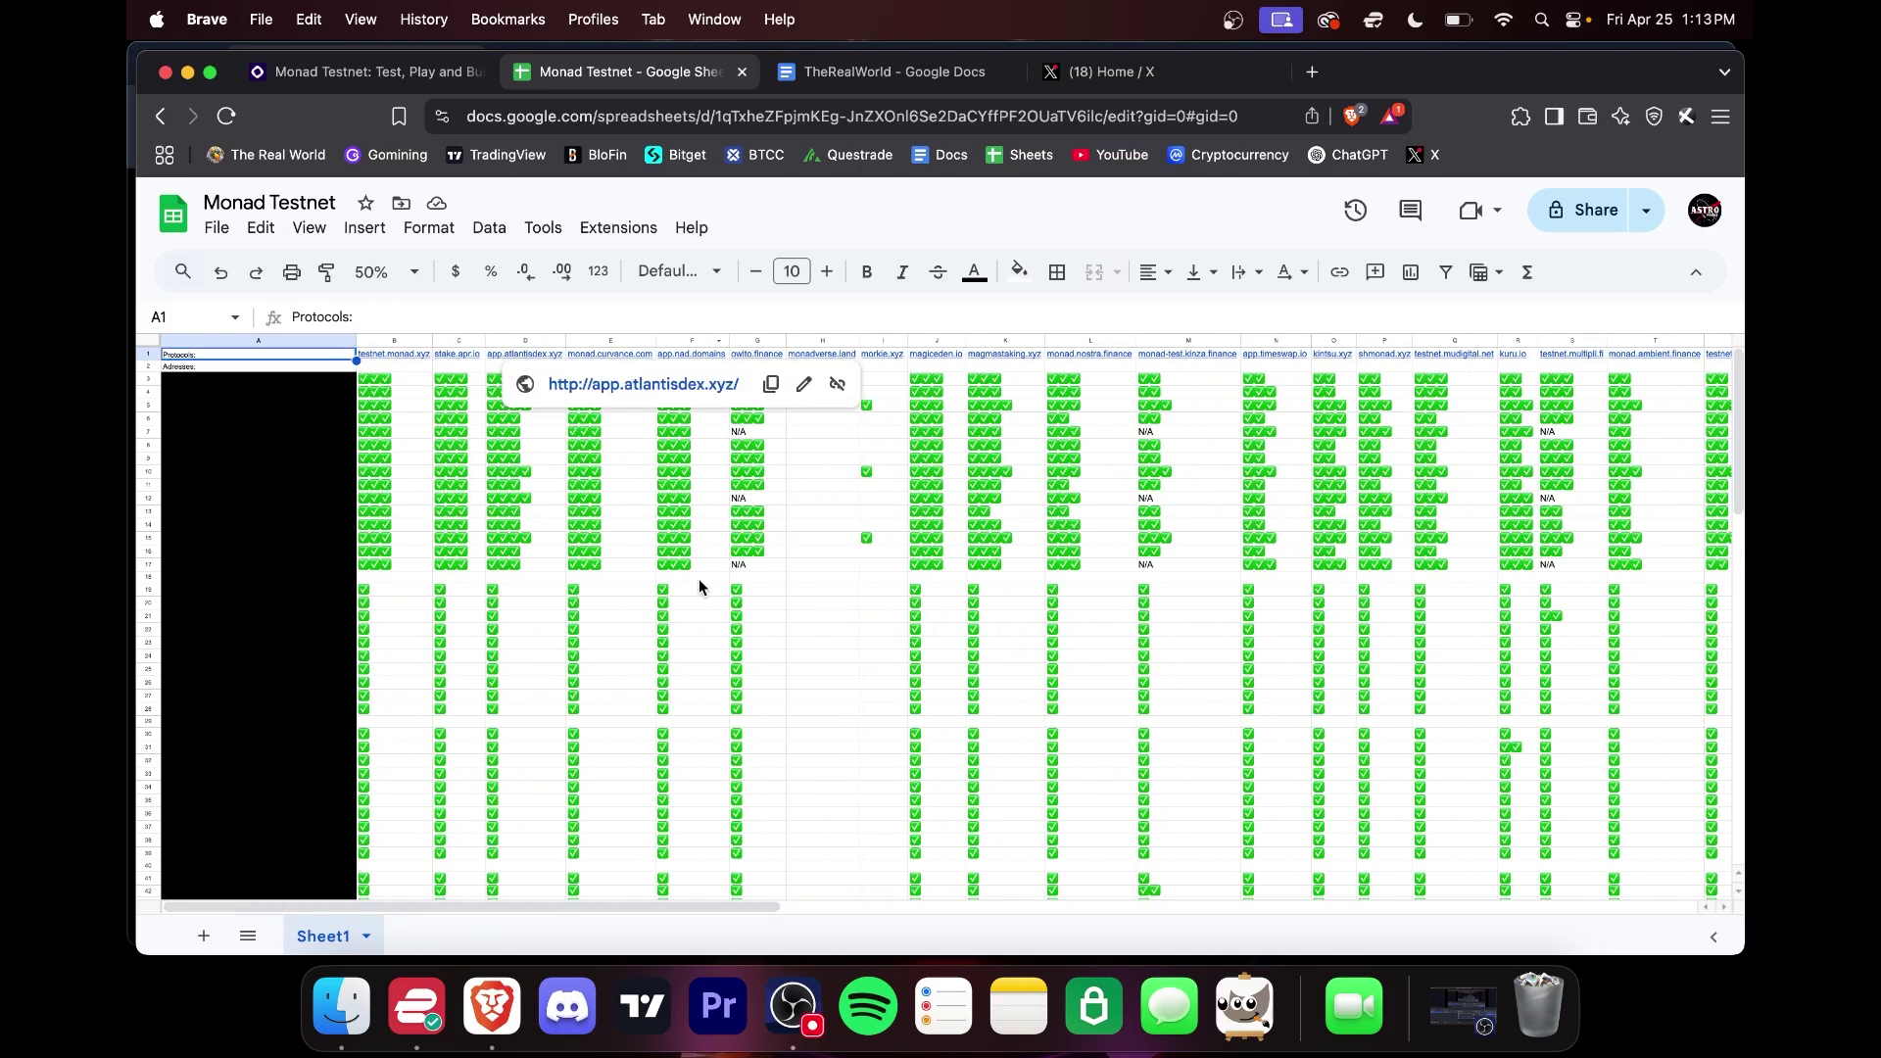
pyautogui.scroll(-10, 698, 586)
pyautogui.hscroll(8, 684, 586)
pyautogui.hscroll(-8, 684, 582)
pyautogui.scroll(10, 676, 598)
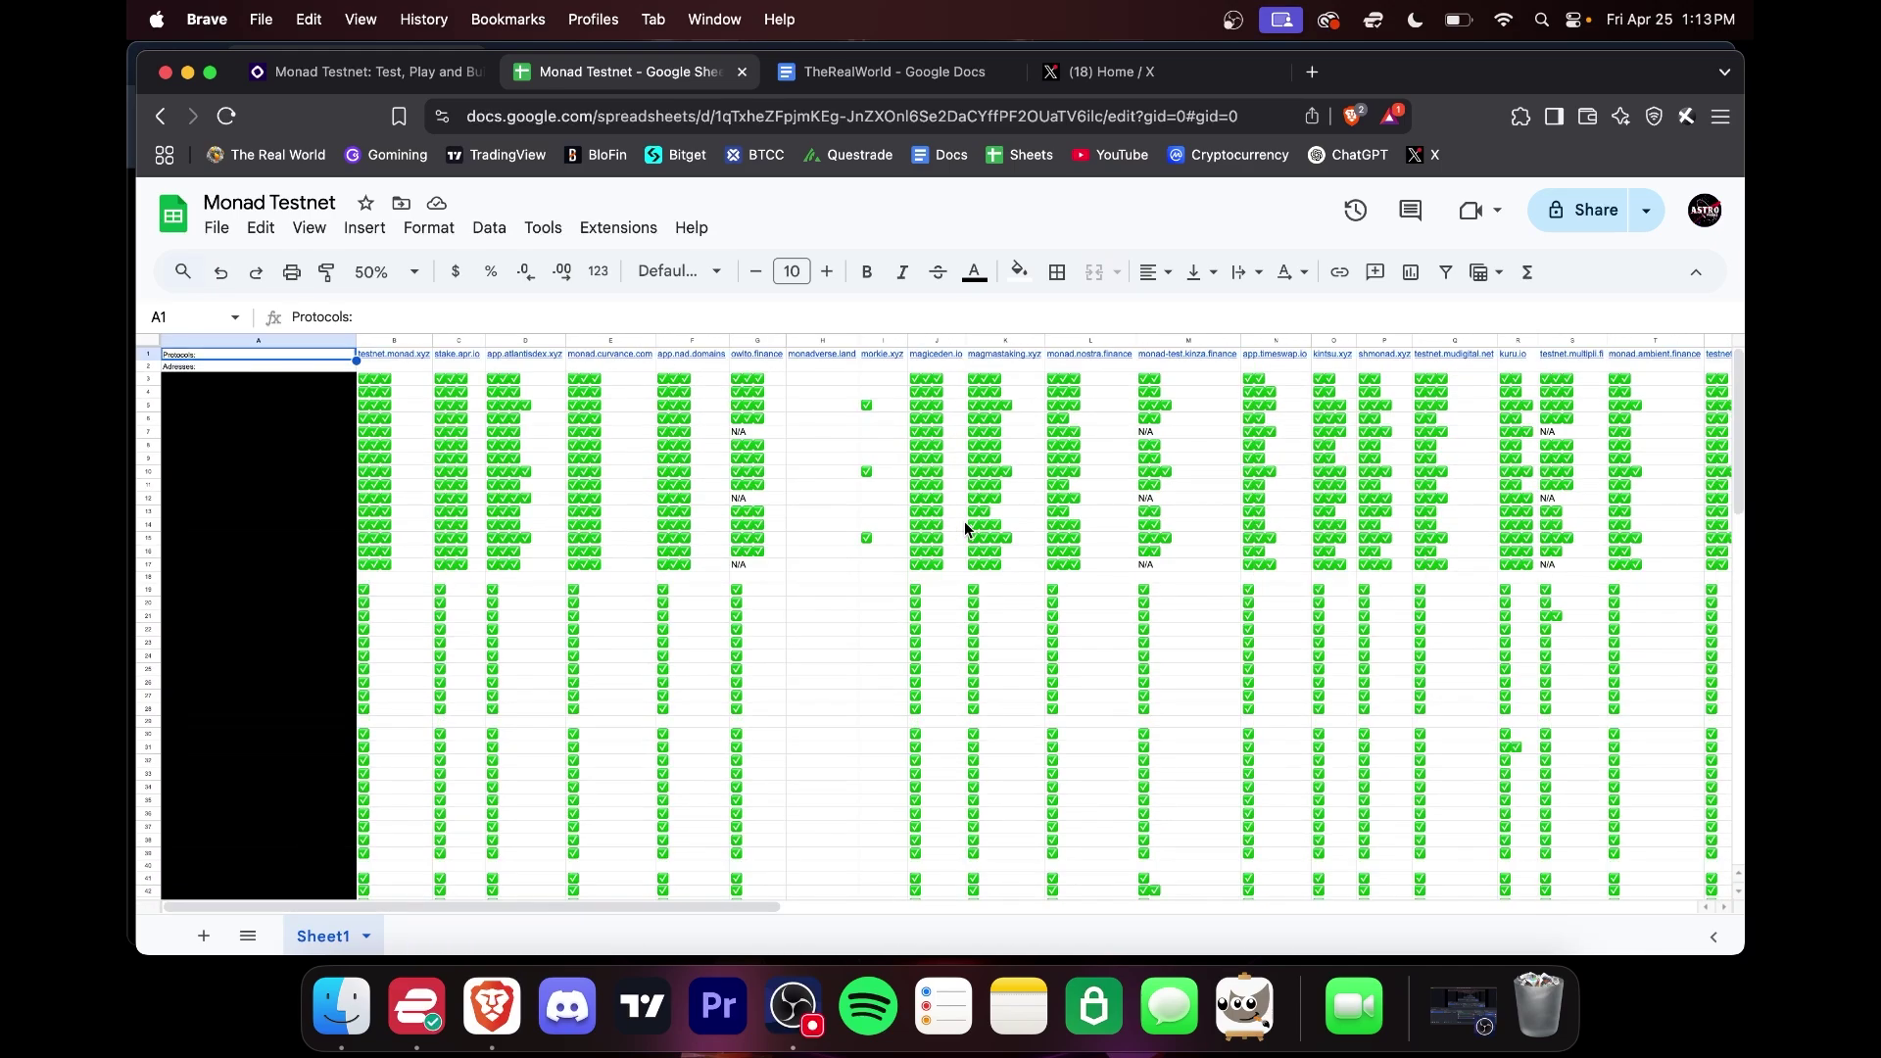
# Step: Return to MetaMask and look through the available networks, including the test networks, leaving the current network selected
pyautogui.press('super+m')
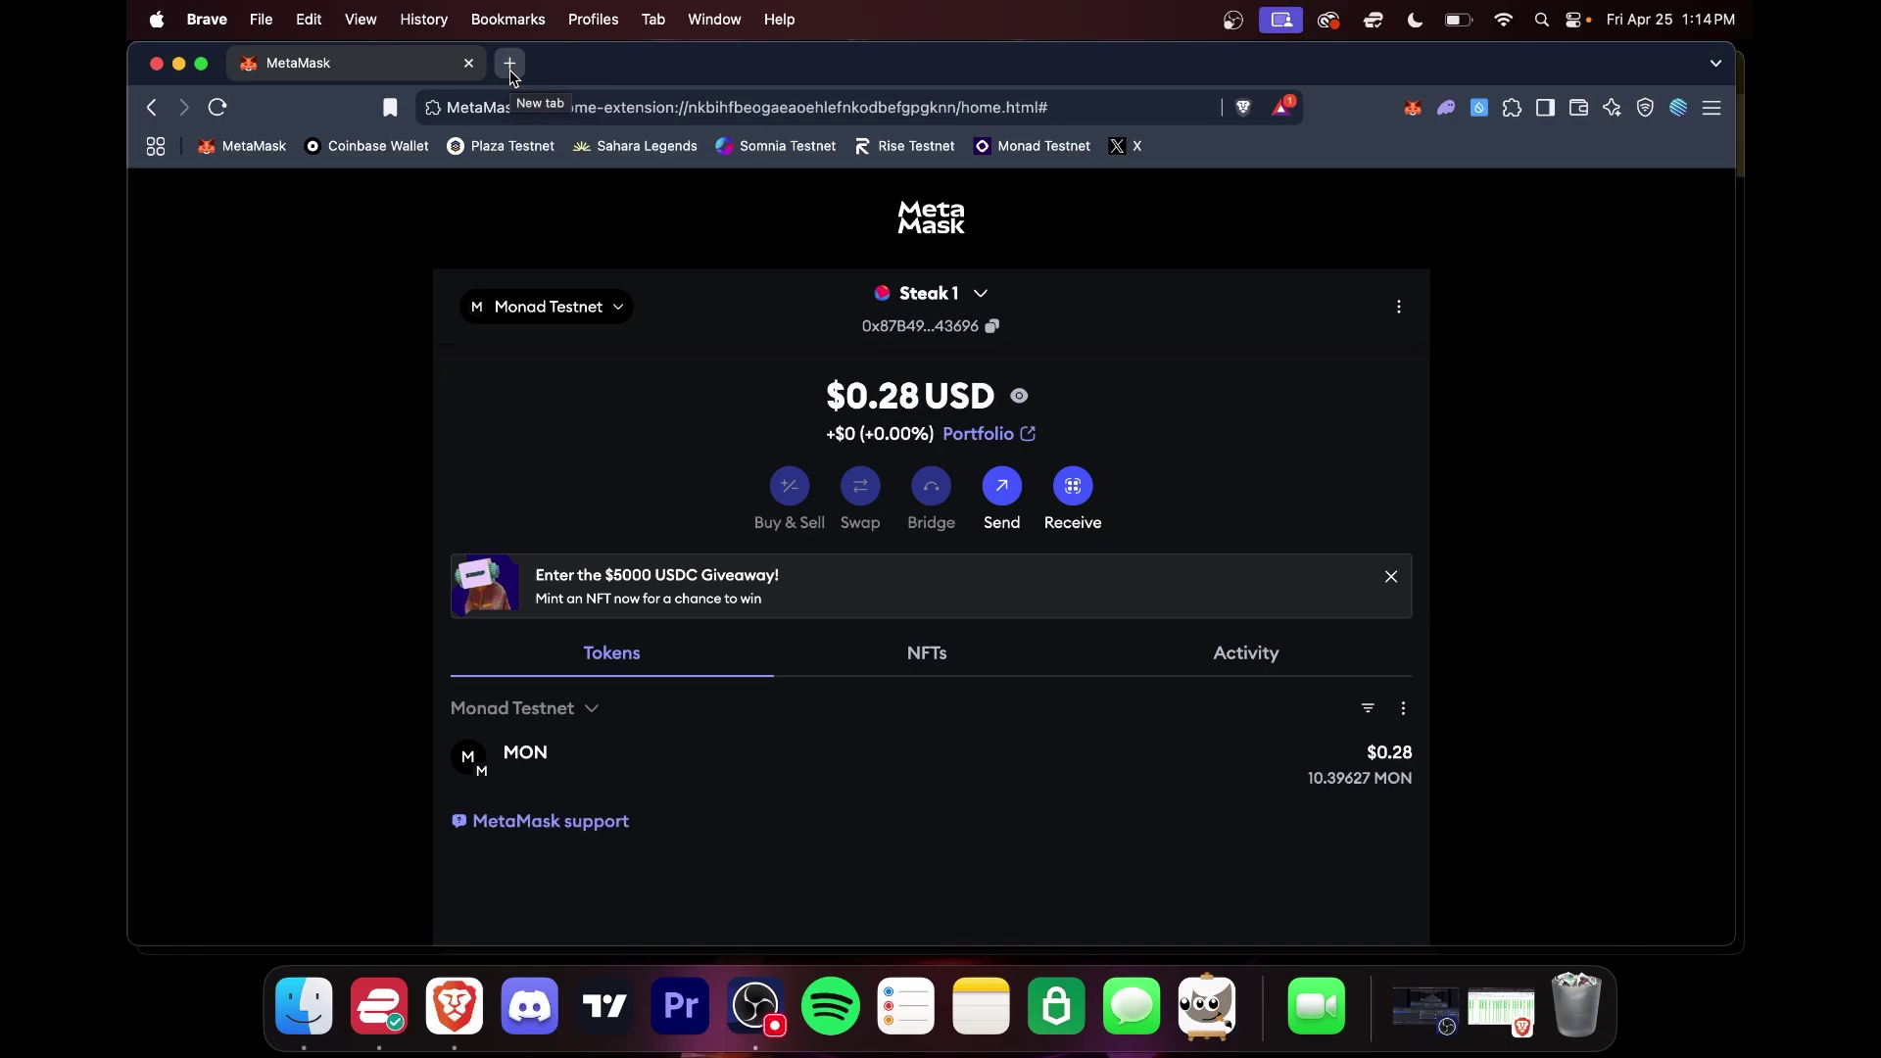
pyautogui.click(592, 306)
pyautogui.scroll(-5, 933, 722)
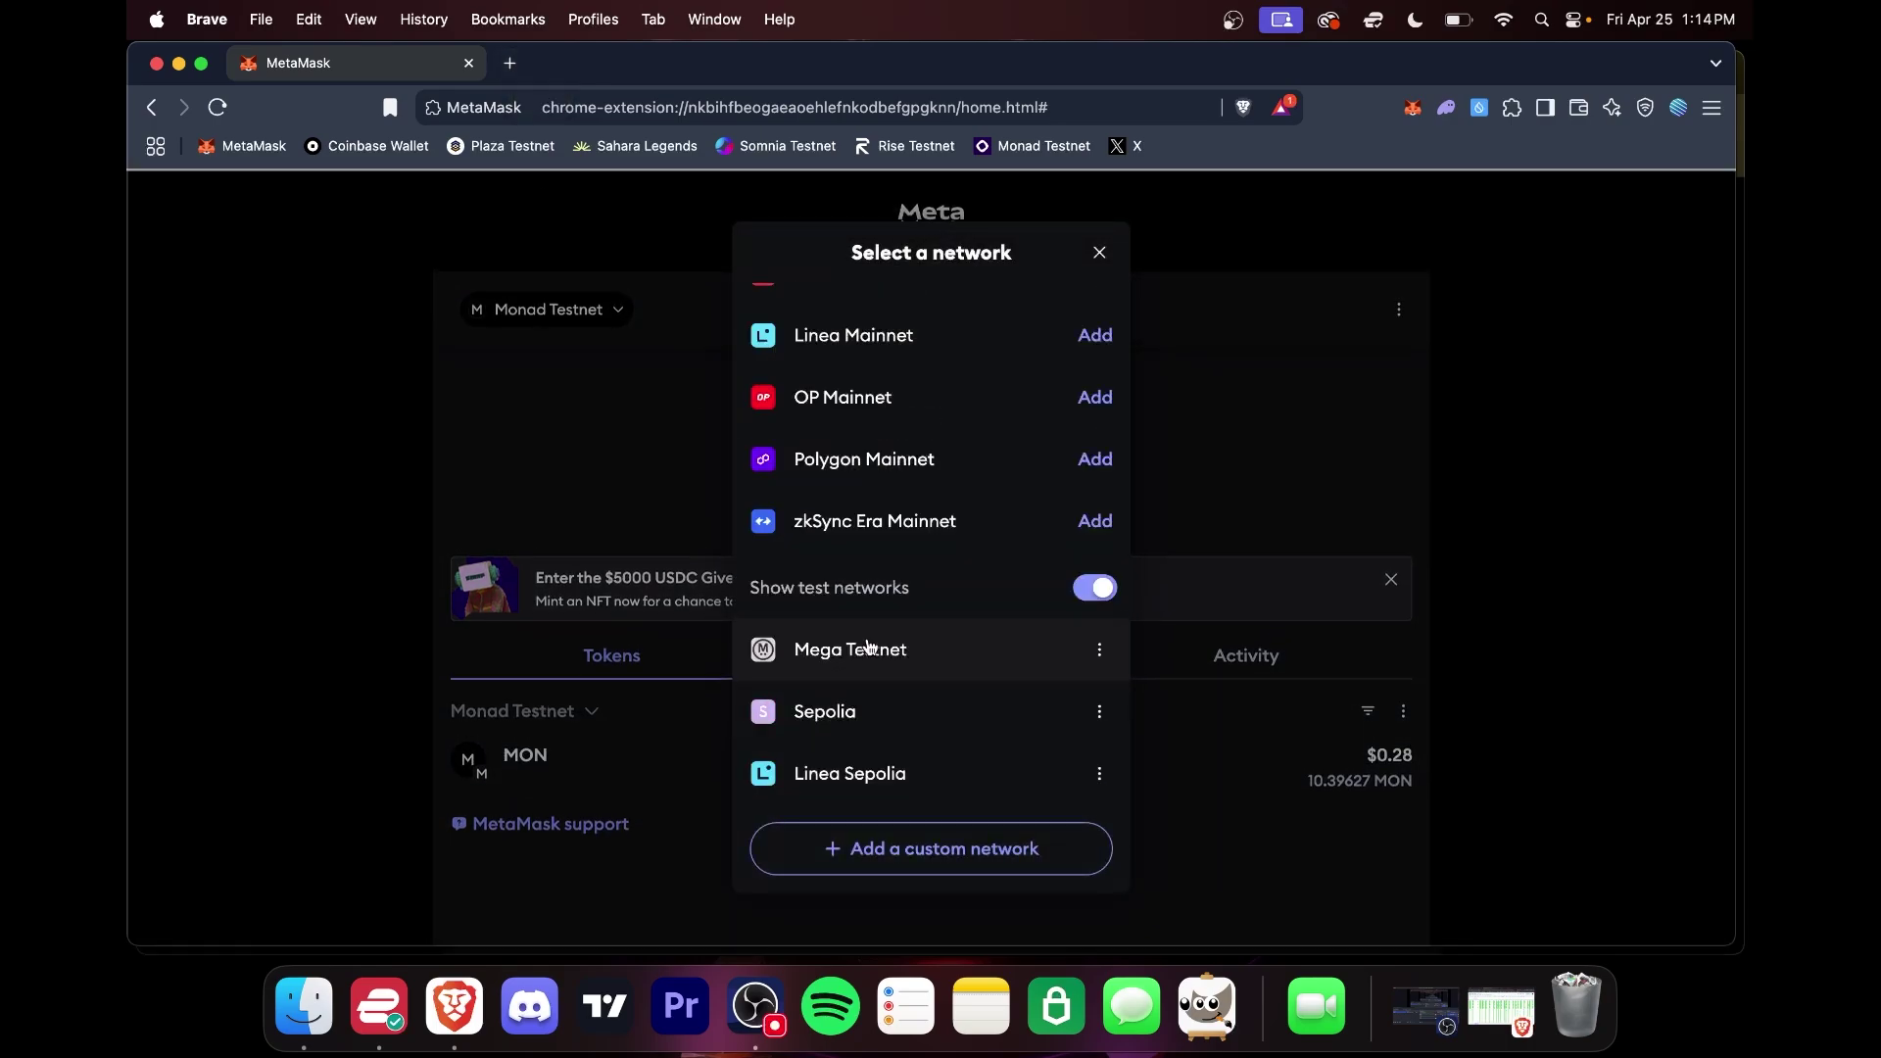
pyautogui.click(589, 412)
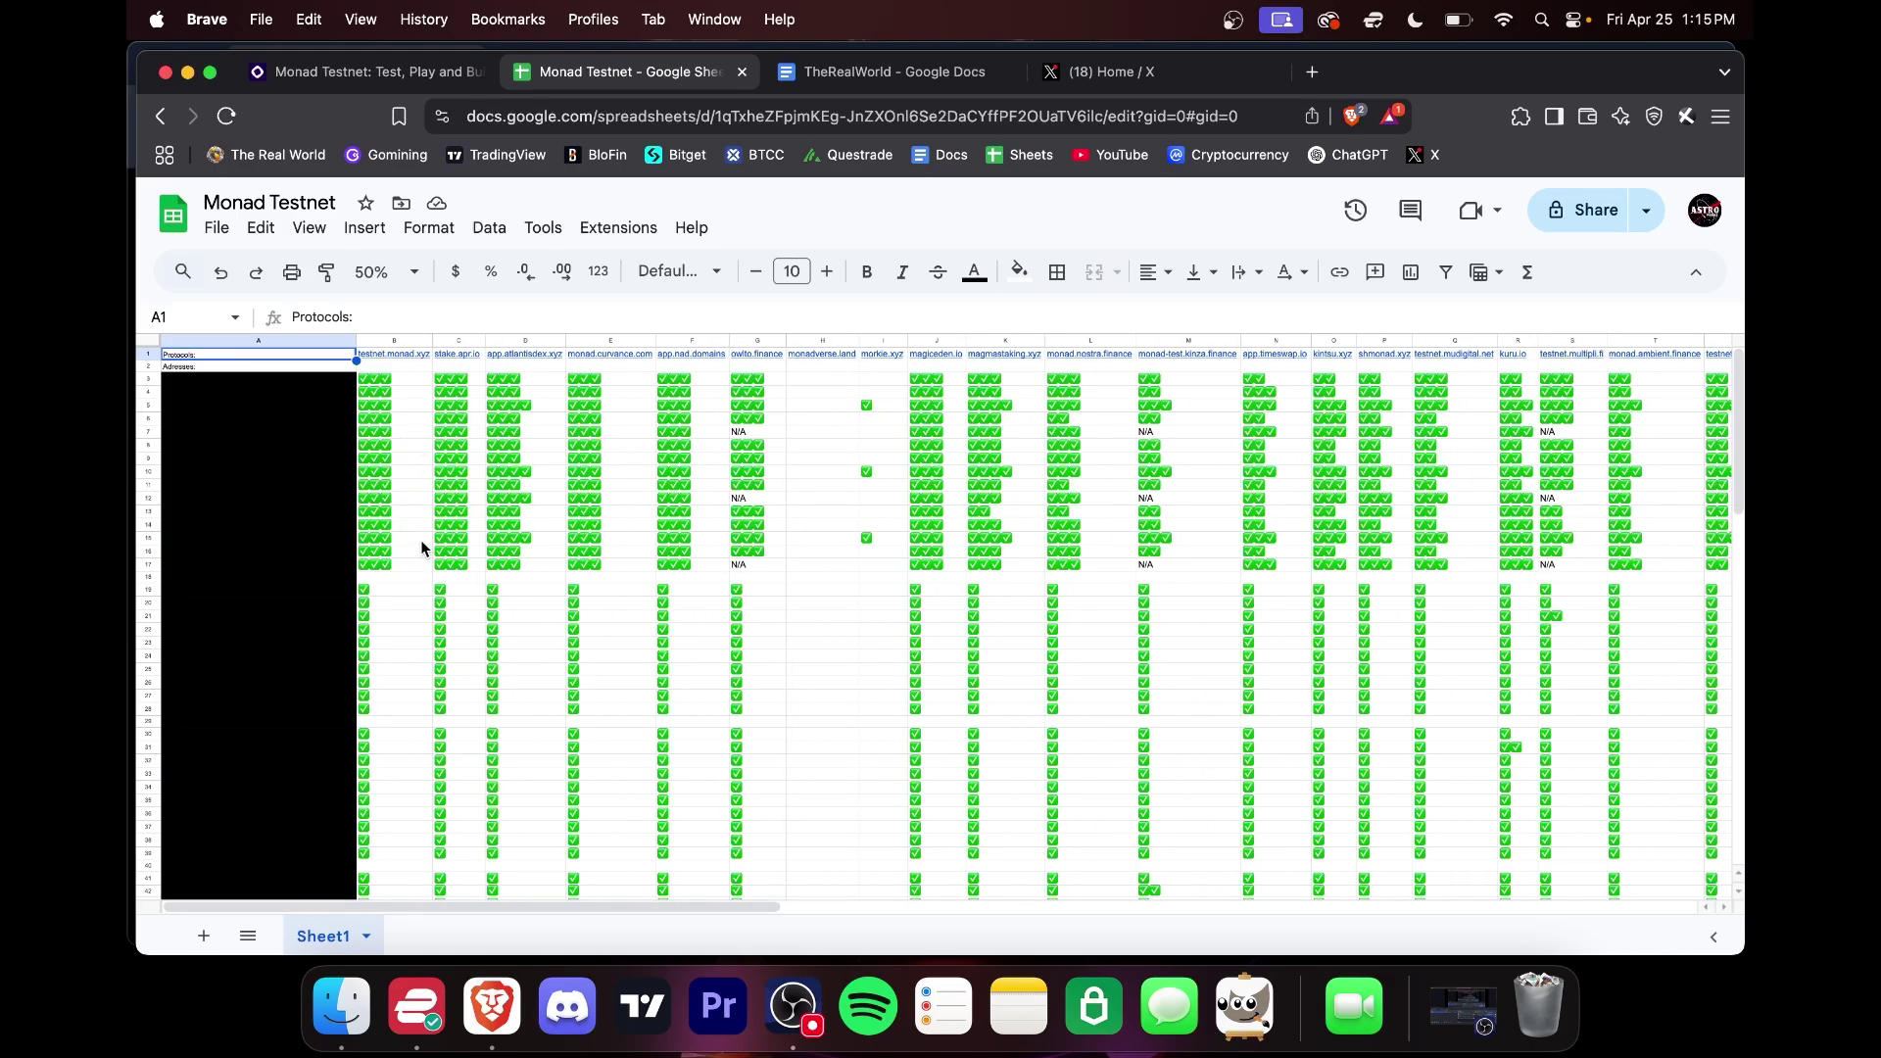
# Step: Examine the address rows of the Monad Testnet spreadsheet down to the last one and return to the protocol headers
pyautogui.scroll(-5, 421, 545)
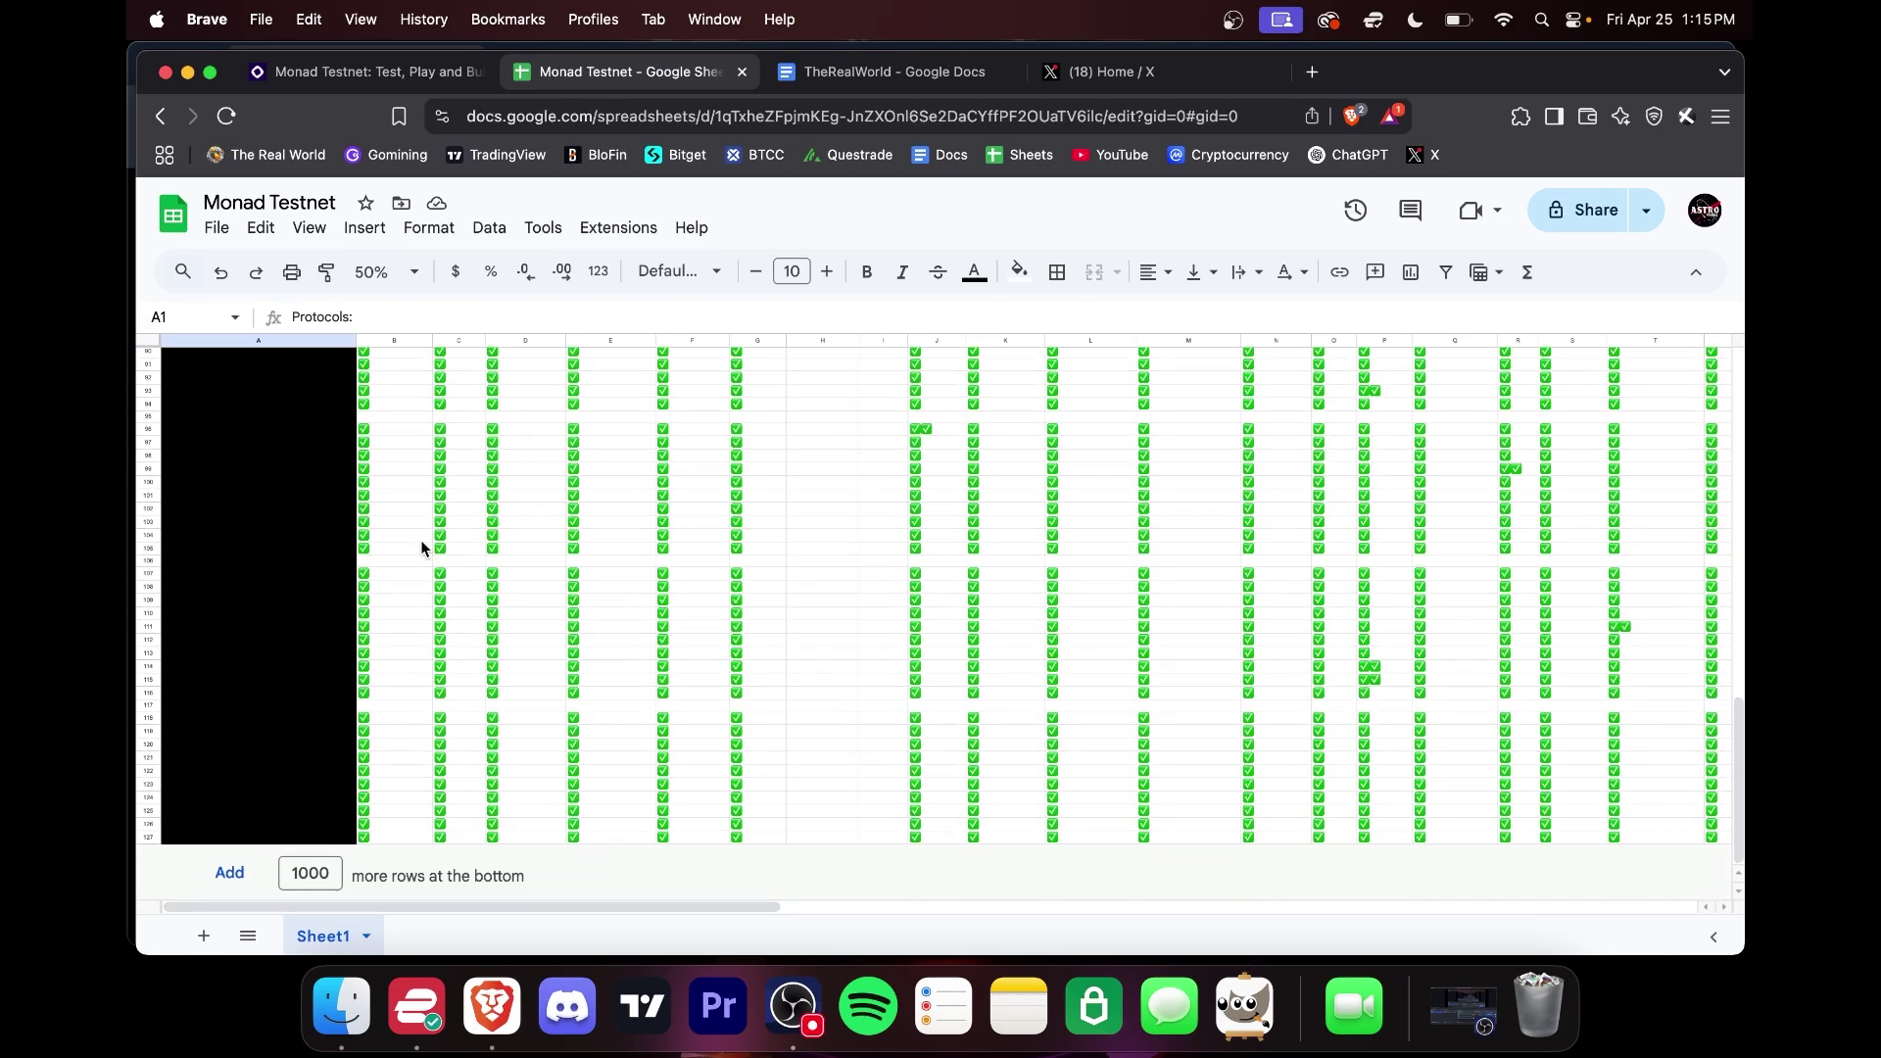
pyautogui.scroll(5, 422, 547)
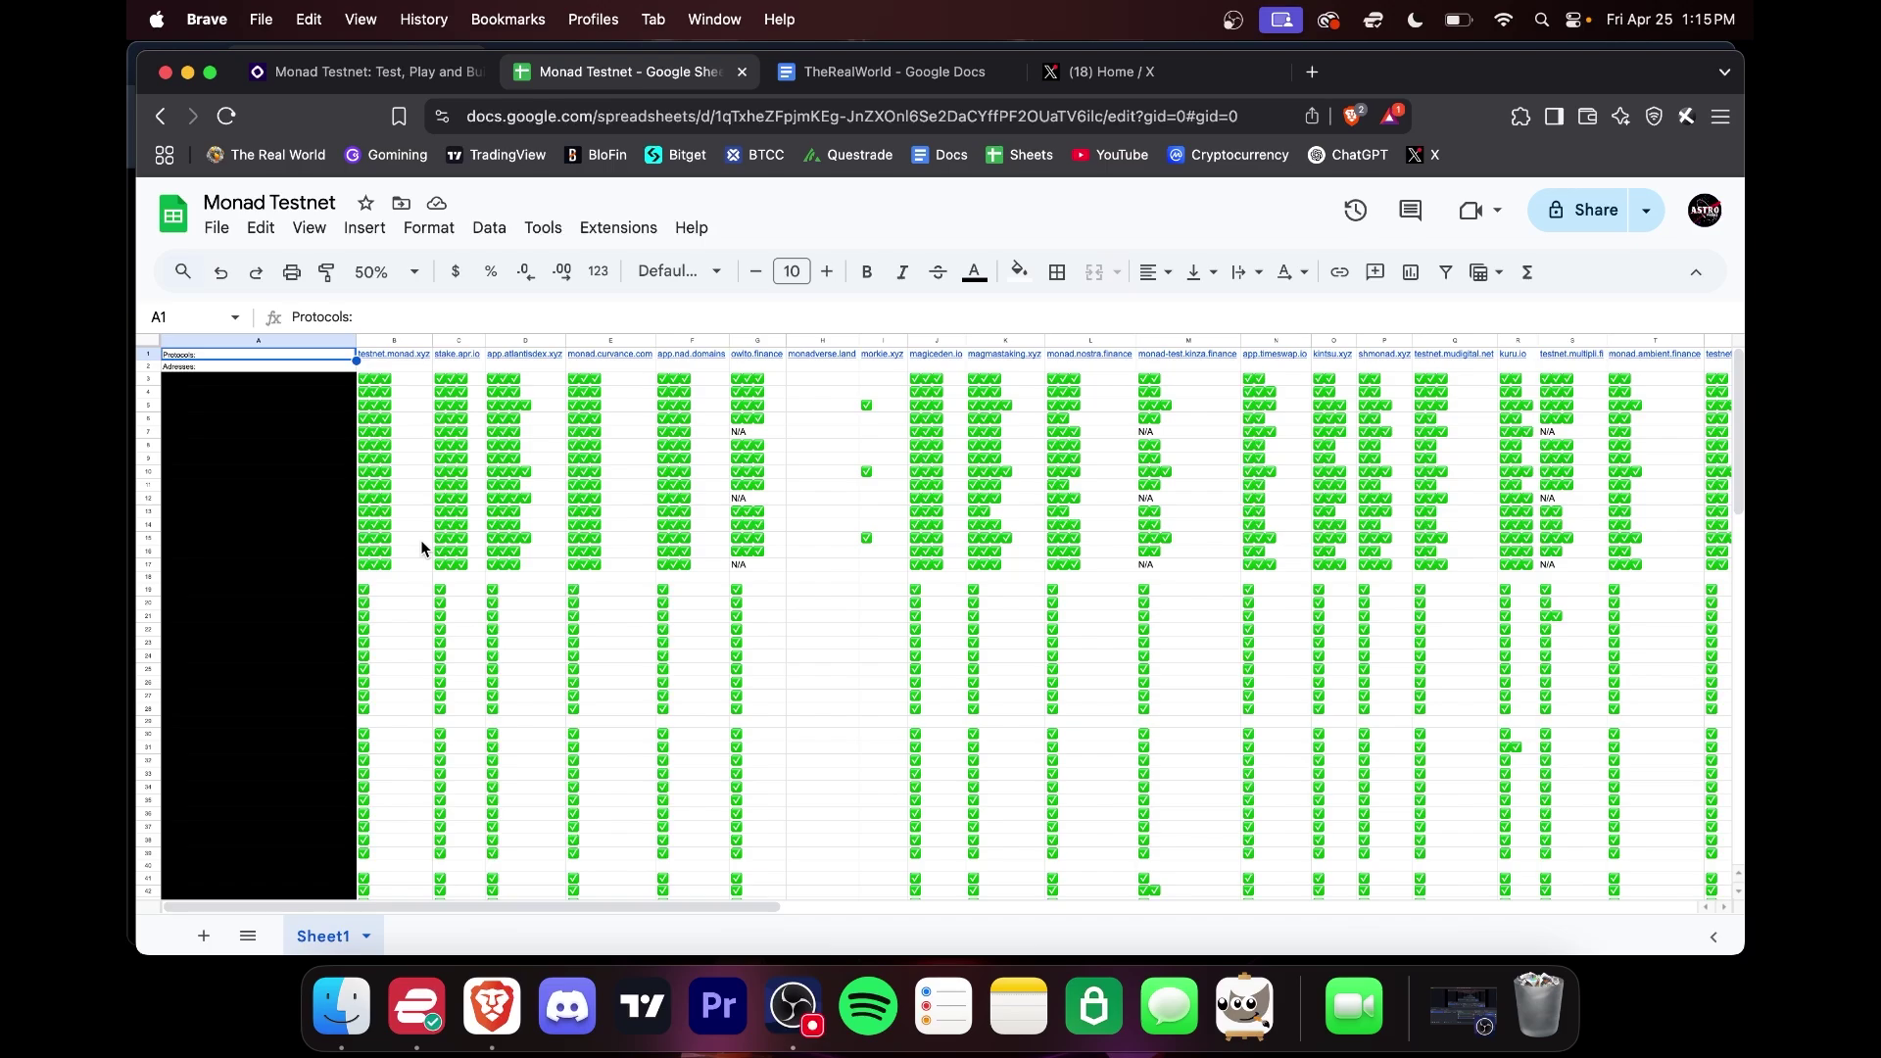
pyautogui.scroll(-8, 487, 776)
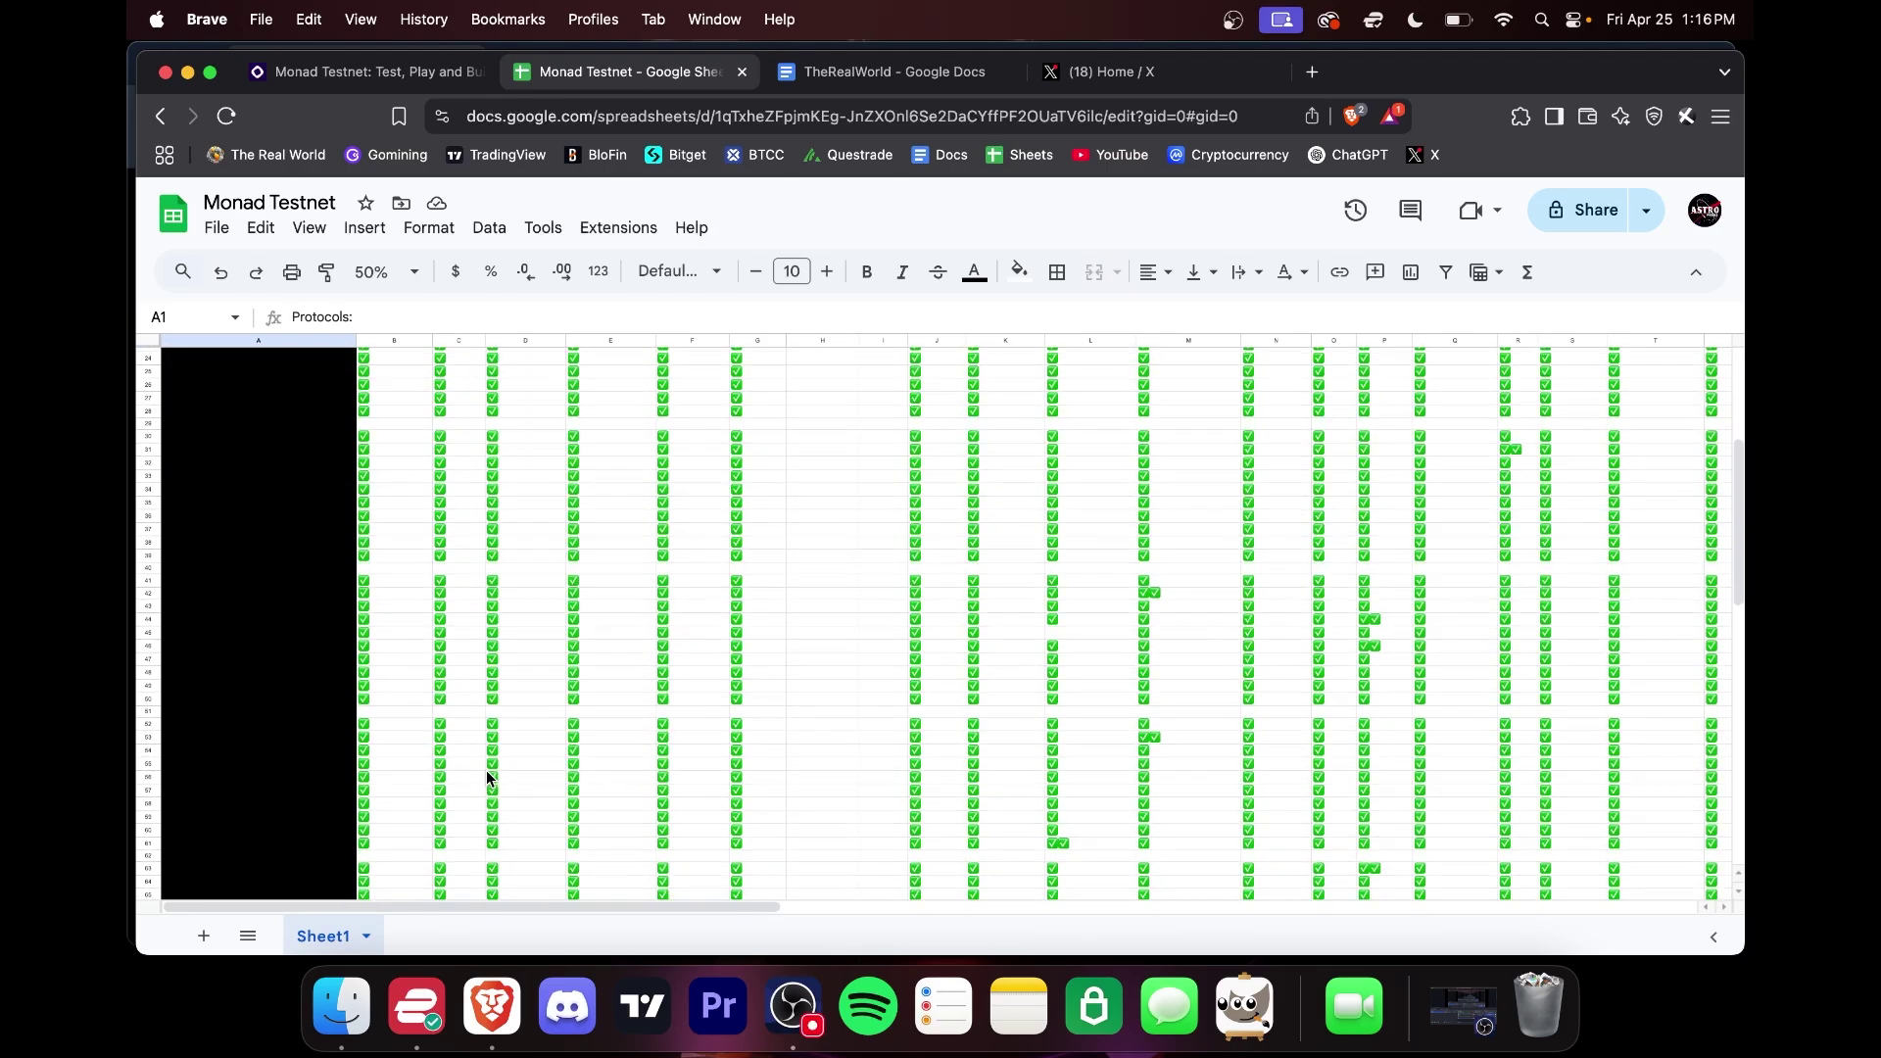
pyautogui.scroll(8, 486, 777)
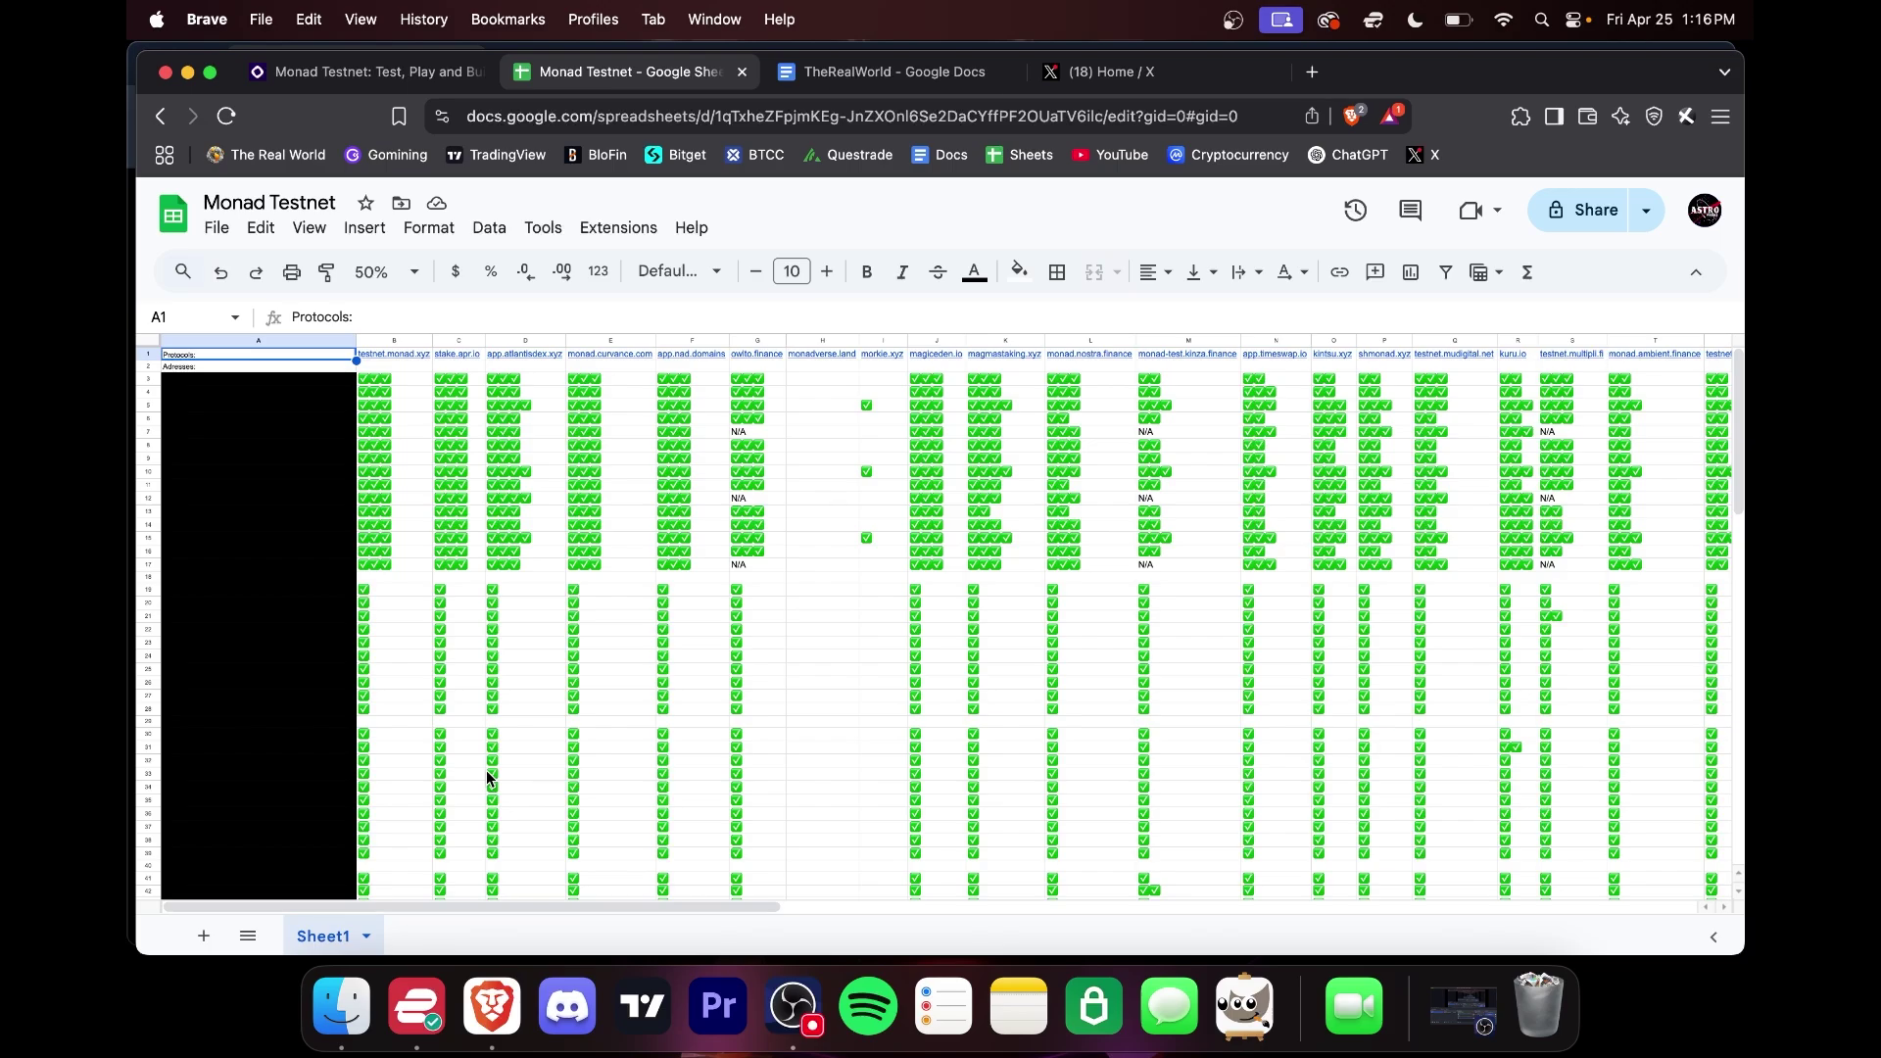
pyautogui.scroll(-20, 414, 683)
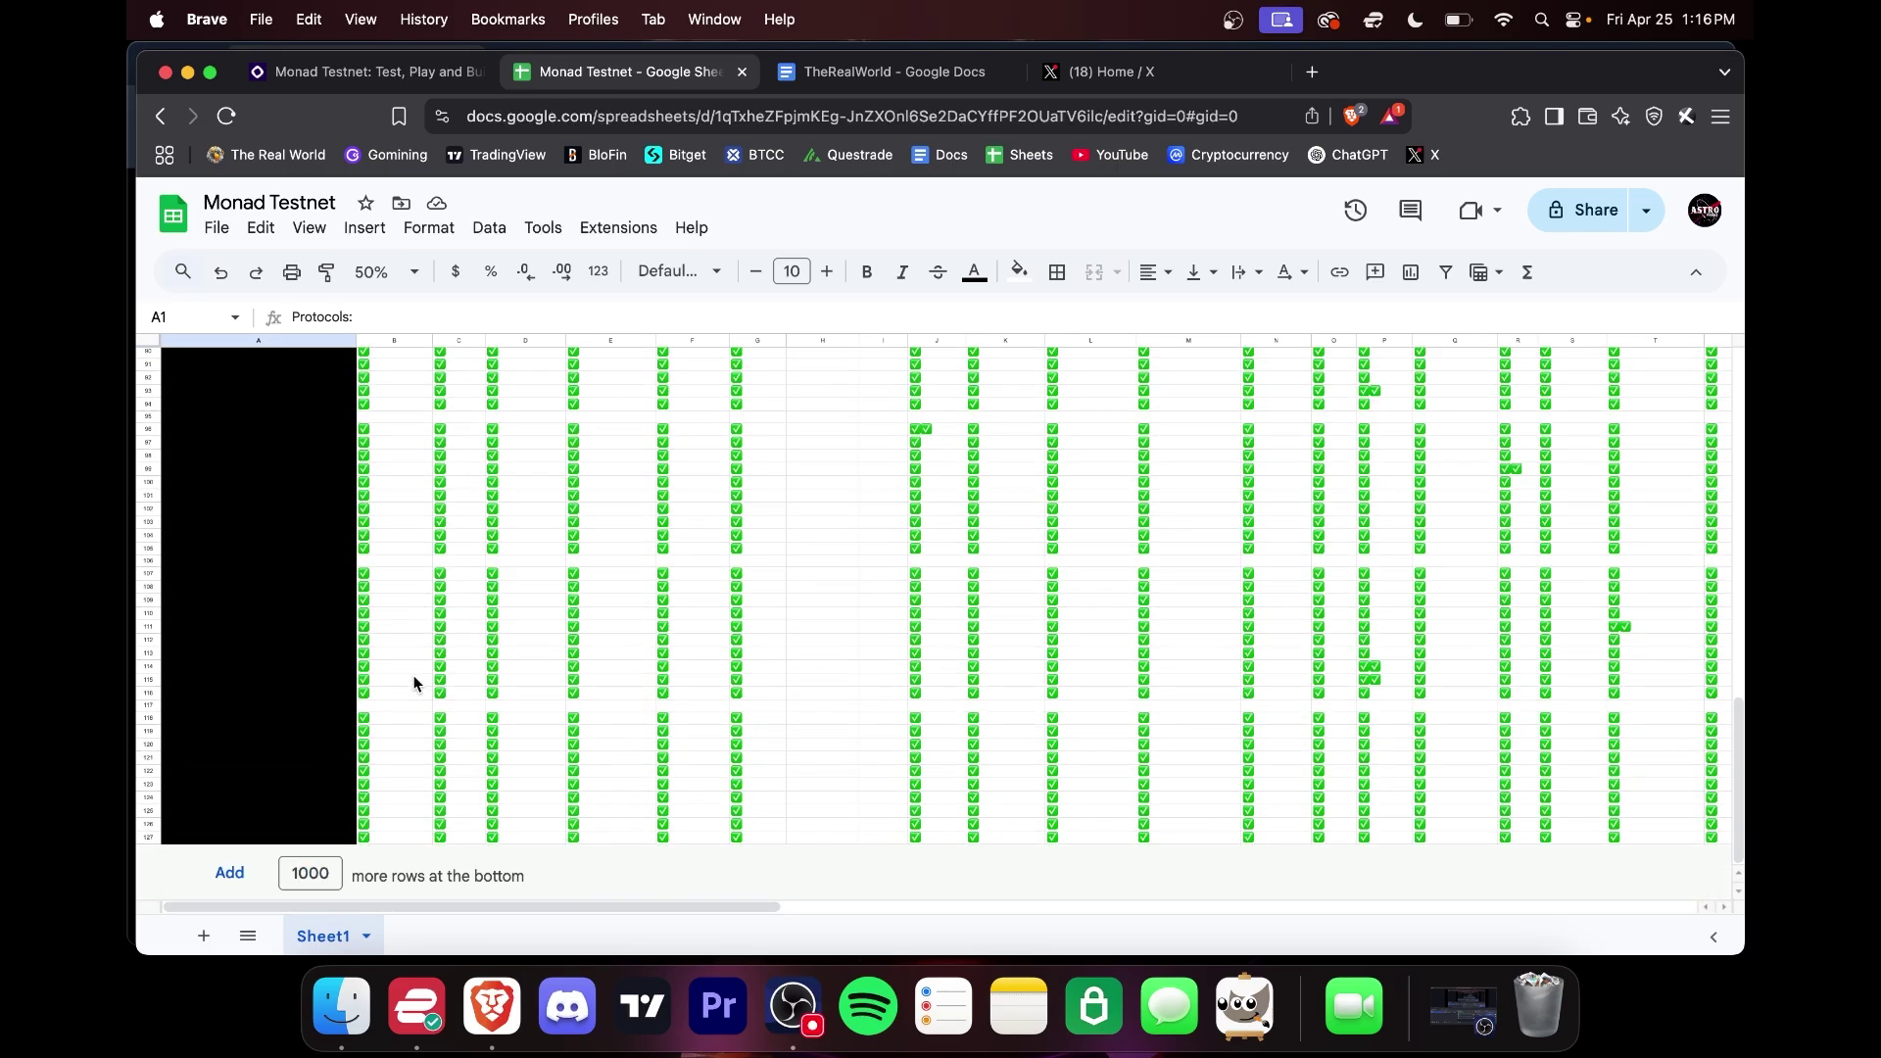
pyautogui.scroll(20, 413, 683)
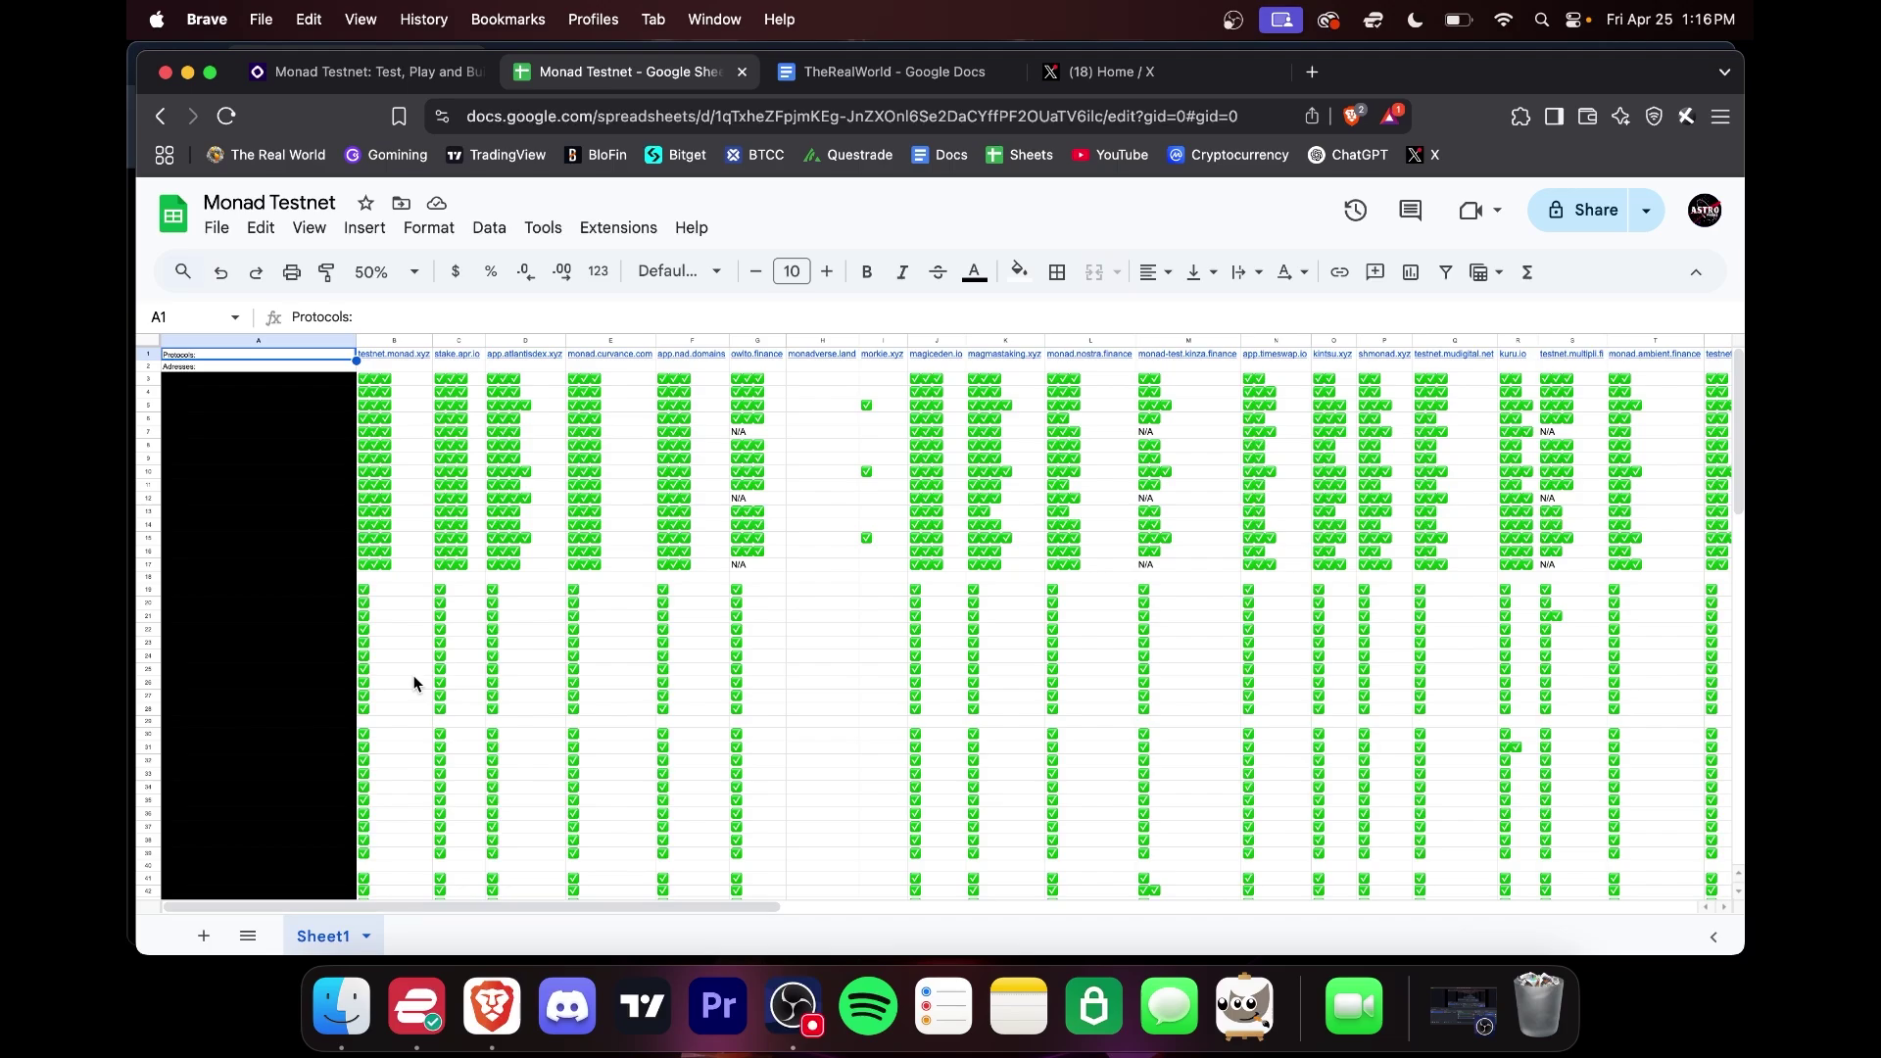
# Step: View the Add Monad Testnet page, then find the pandaria.lfj.gg protocol among the spreadsheet's column headers
pyautogui.click(385, 74)
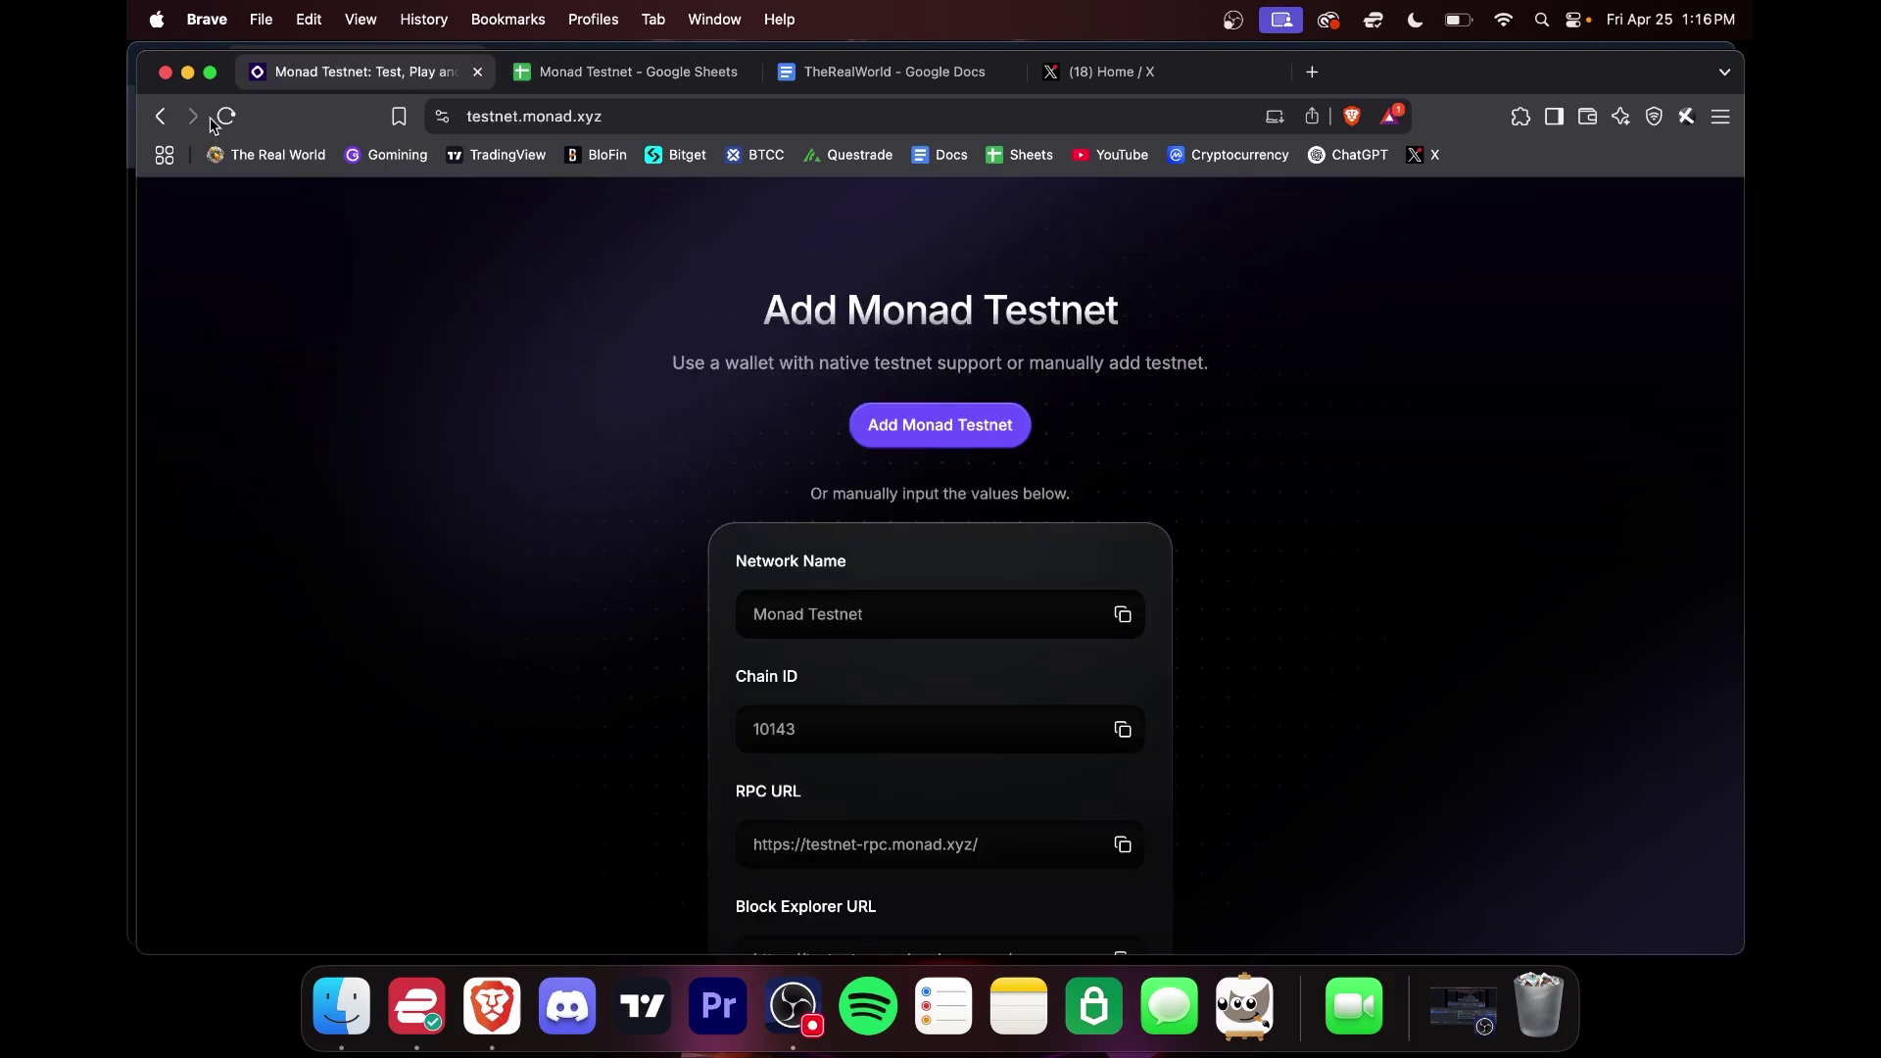
pyautogui.hotkey('ctrl', 'Tab')
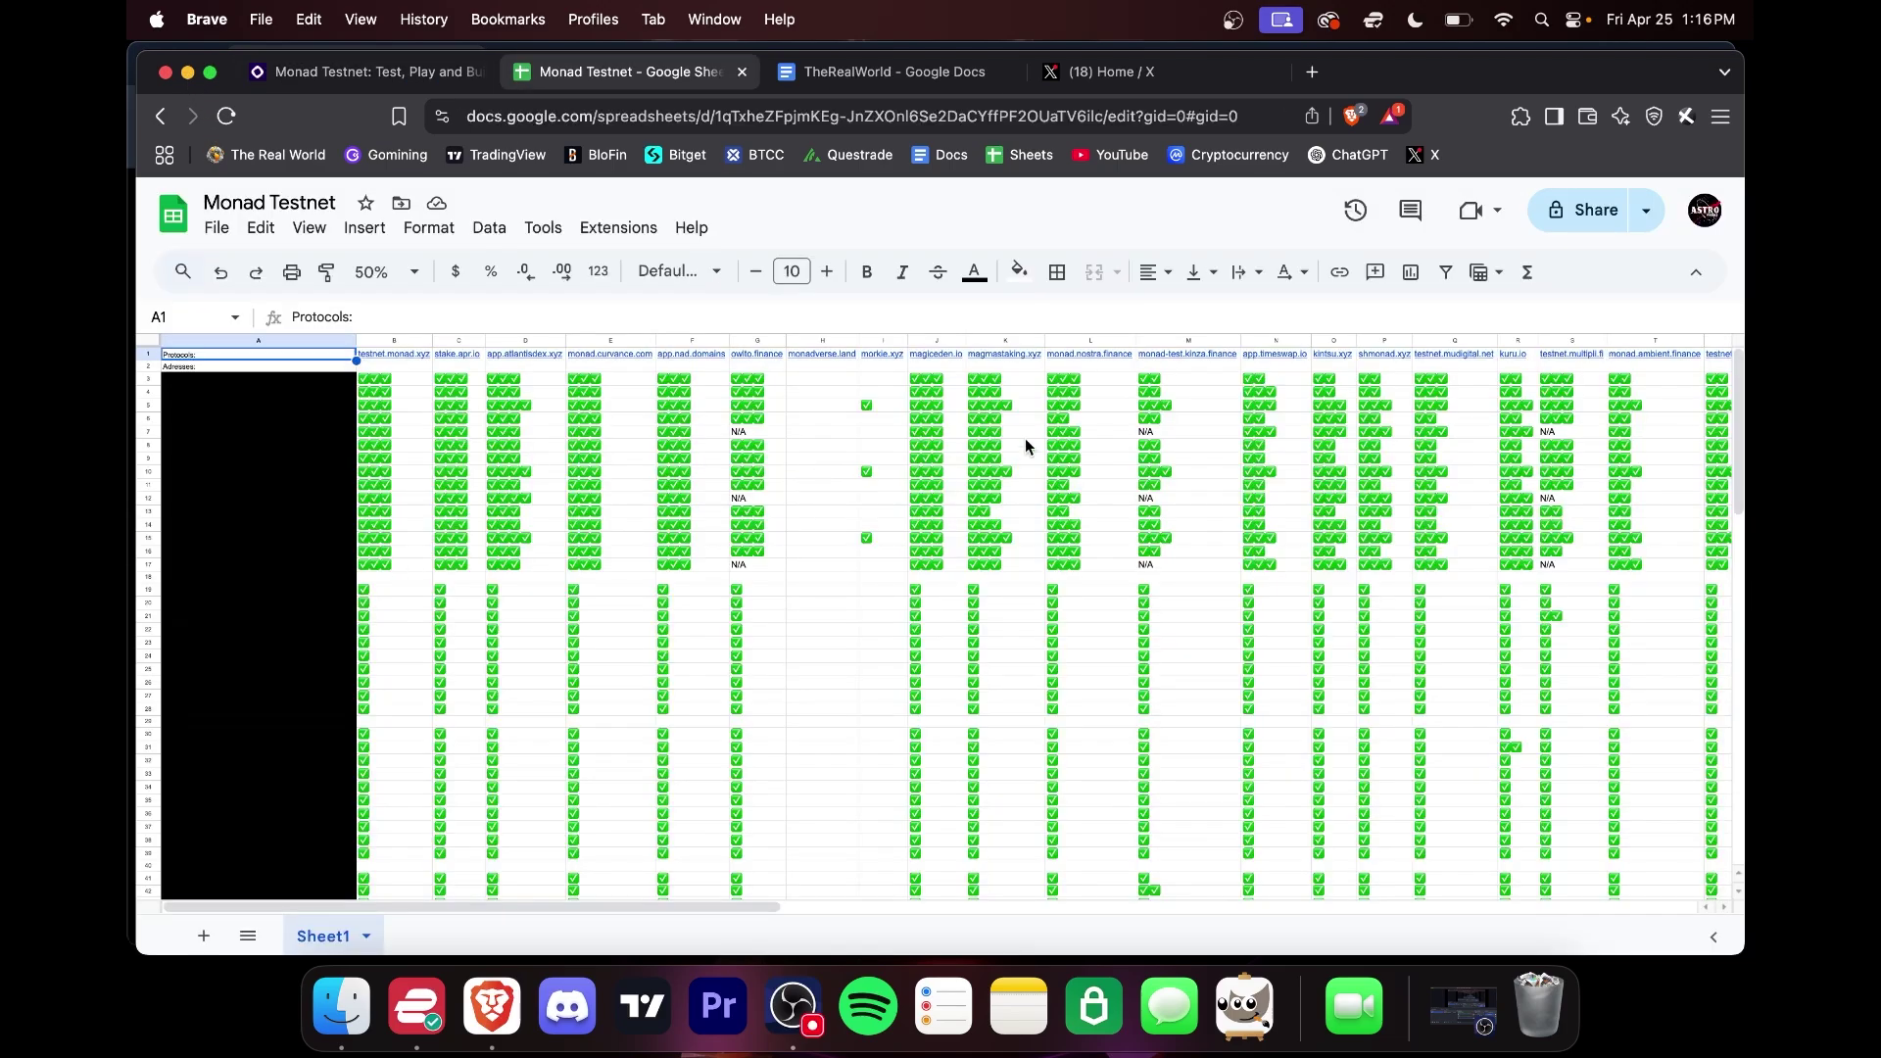
pyautogui.hscroll(10, 1044, 445)
pyautogui.hscroll(5, 1046, 444)
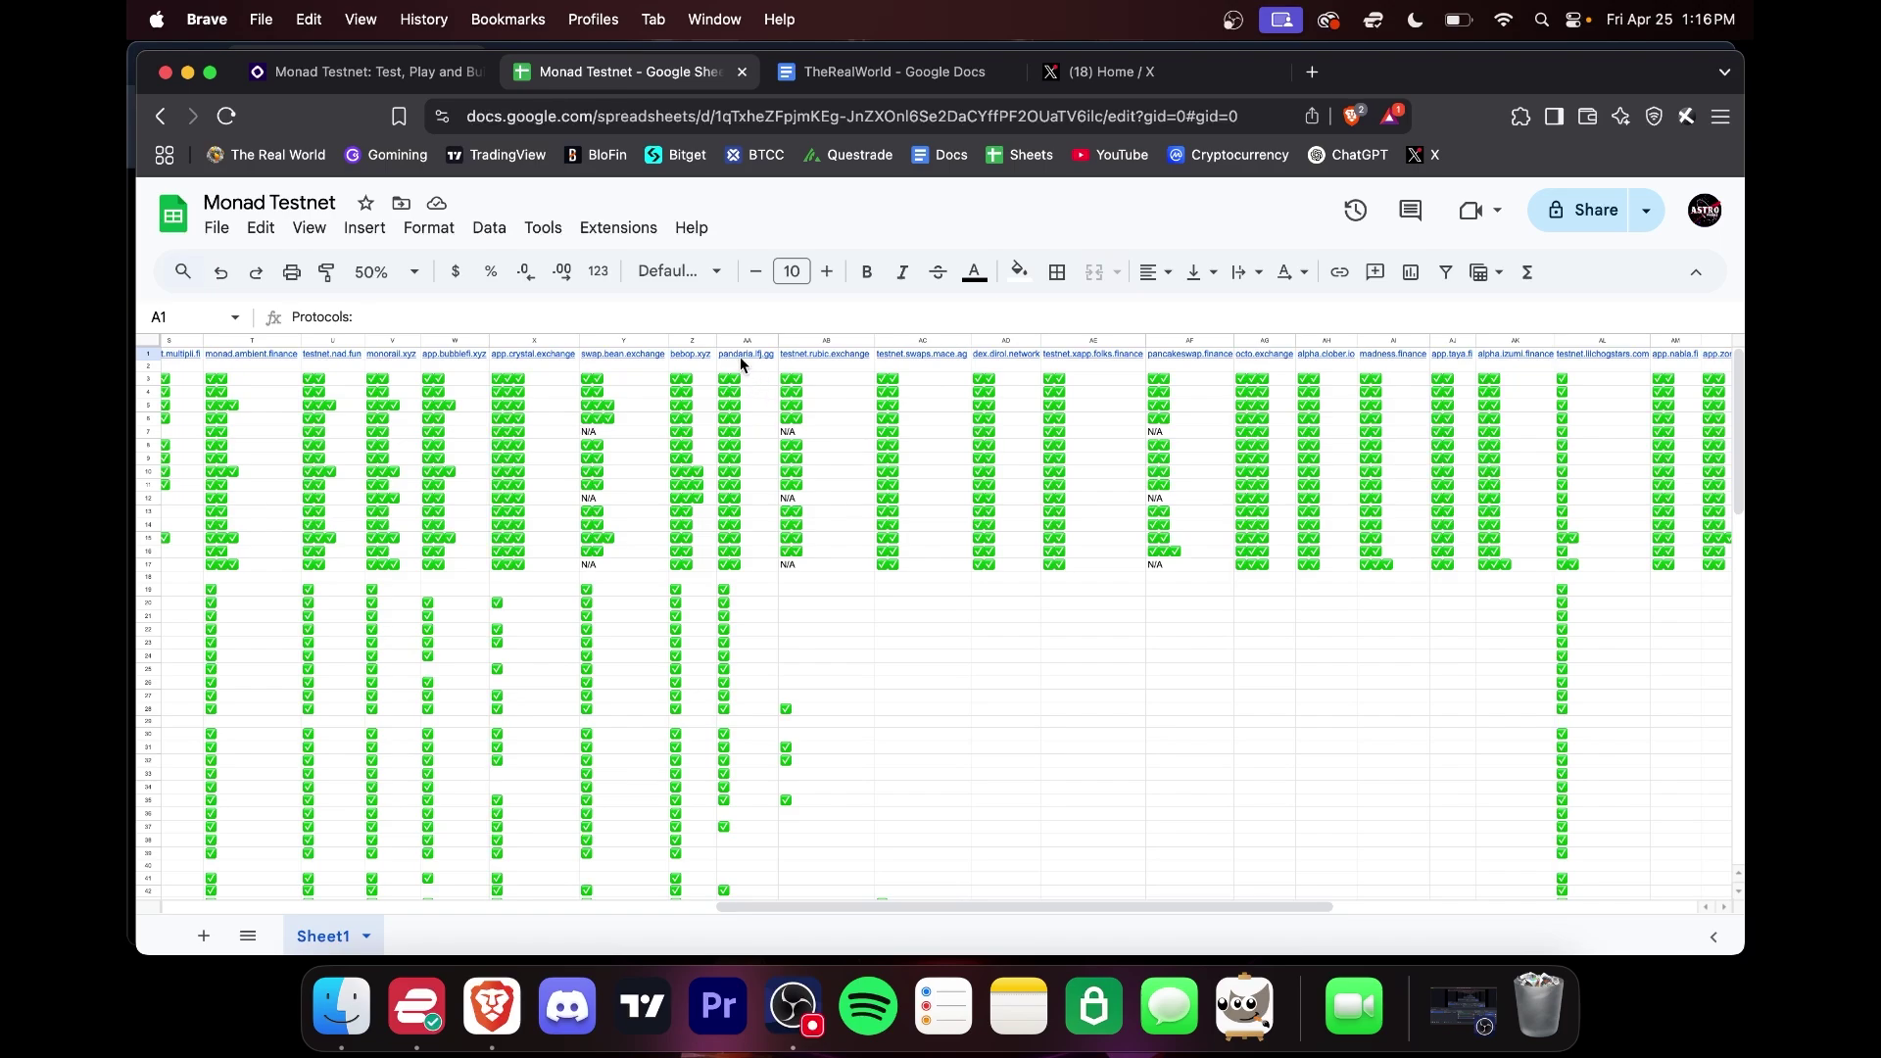
pyautogui.moveTo(739, 357)
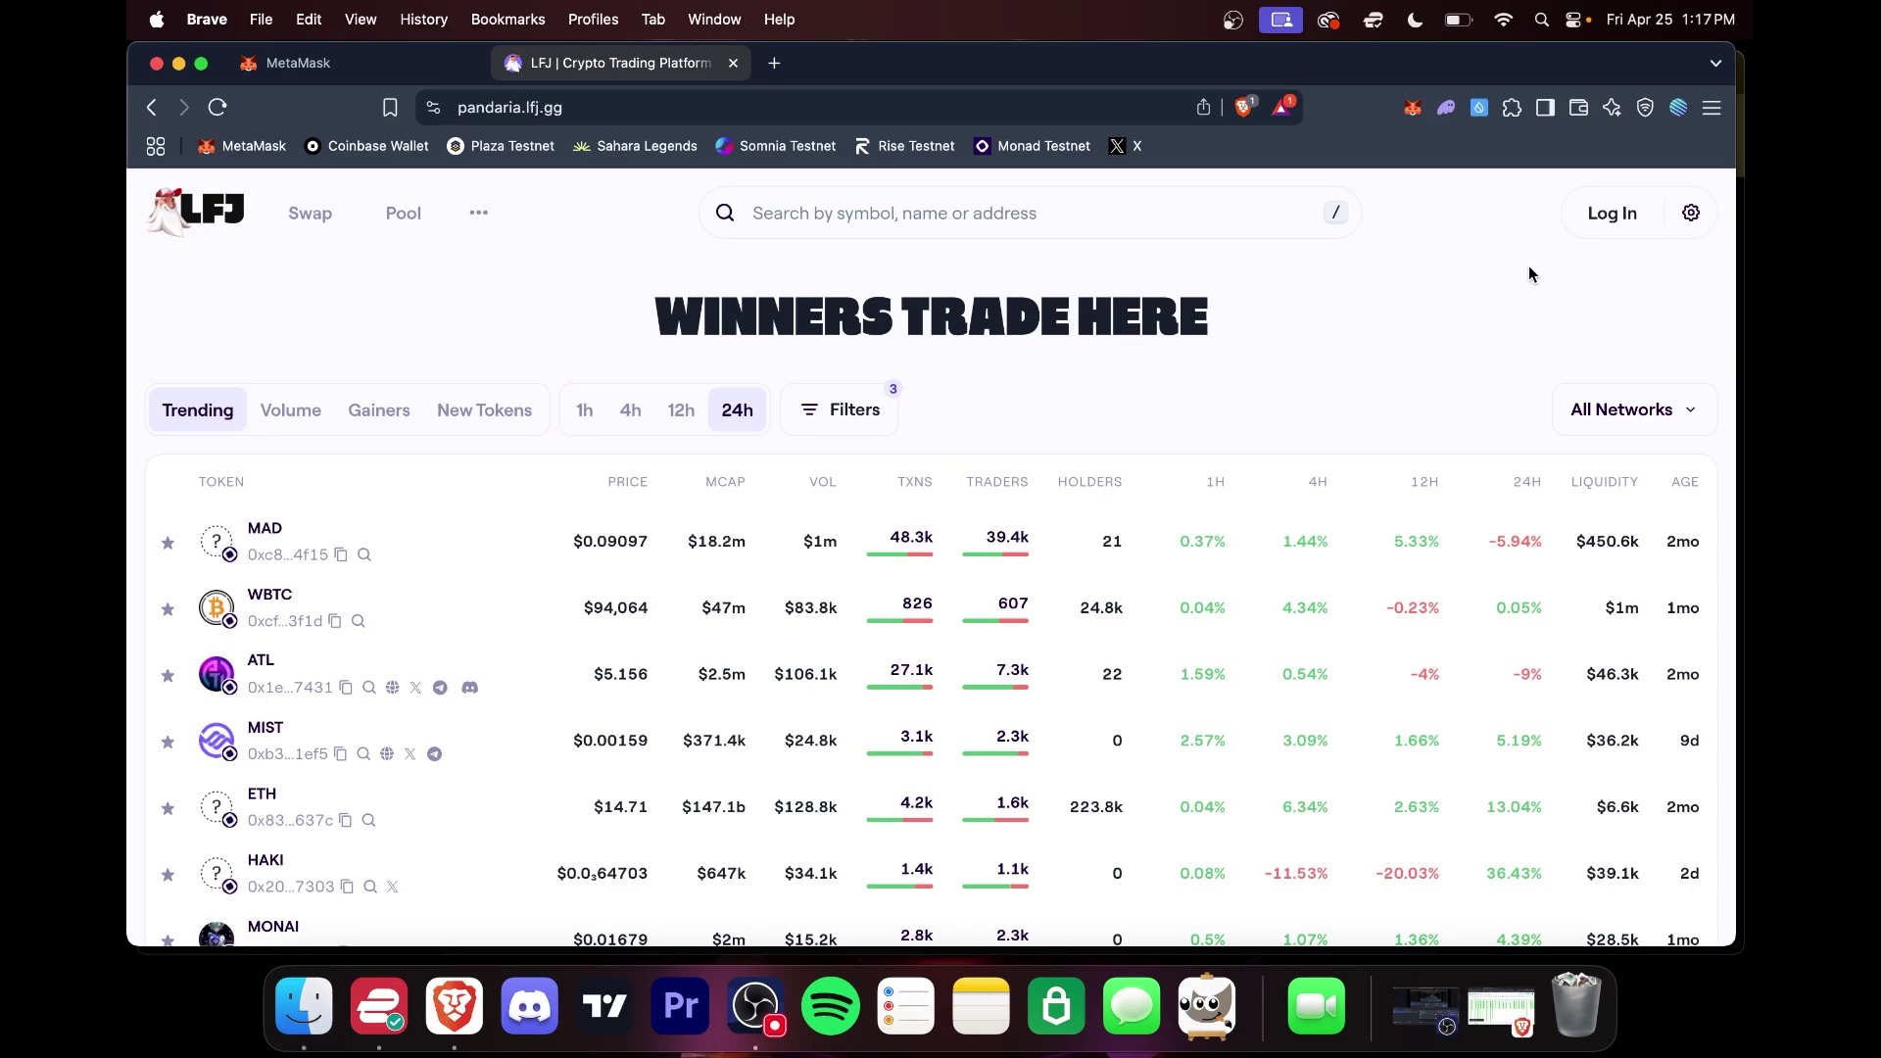
# Step: Log in to LFJ at pandaria.lfj.gg with the MetaMask wallet and approve the wallet requests
pyautogui.click(1588, 236)
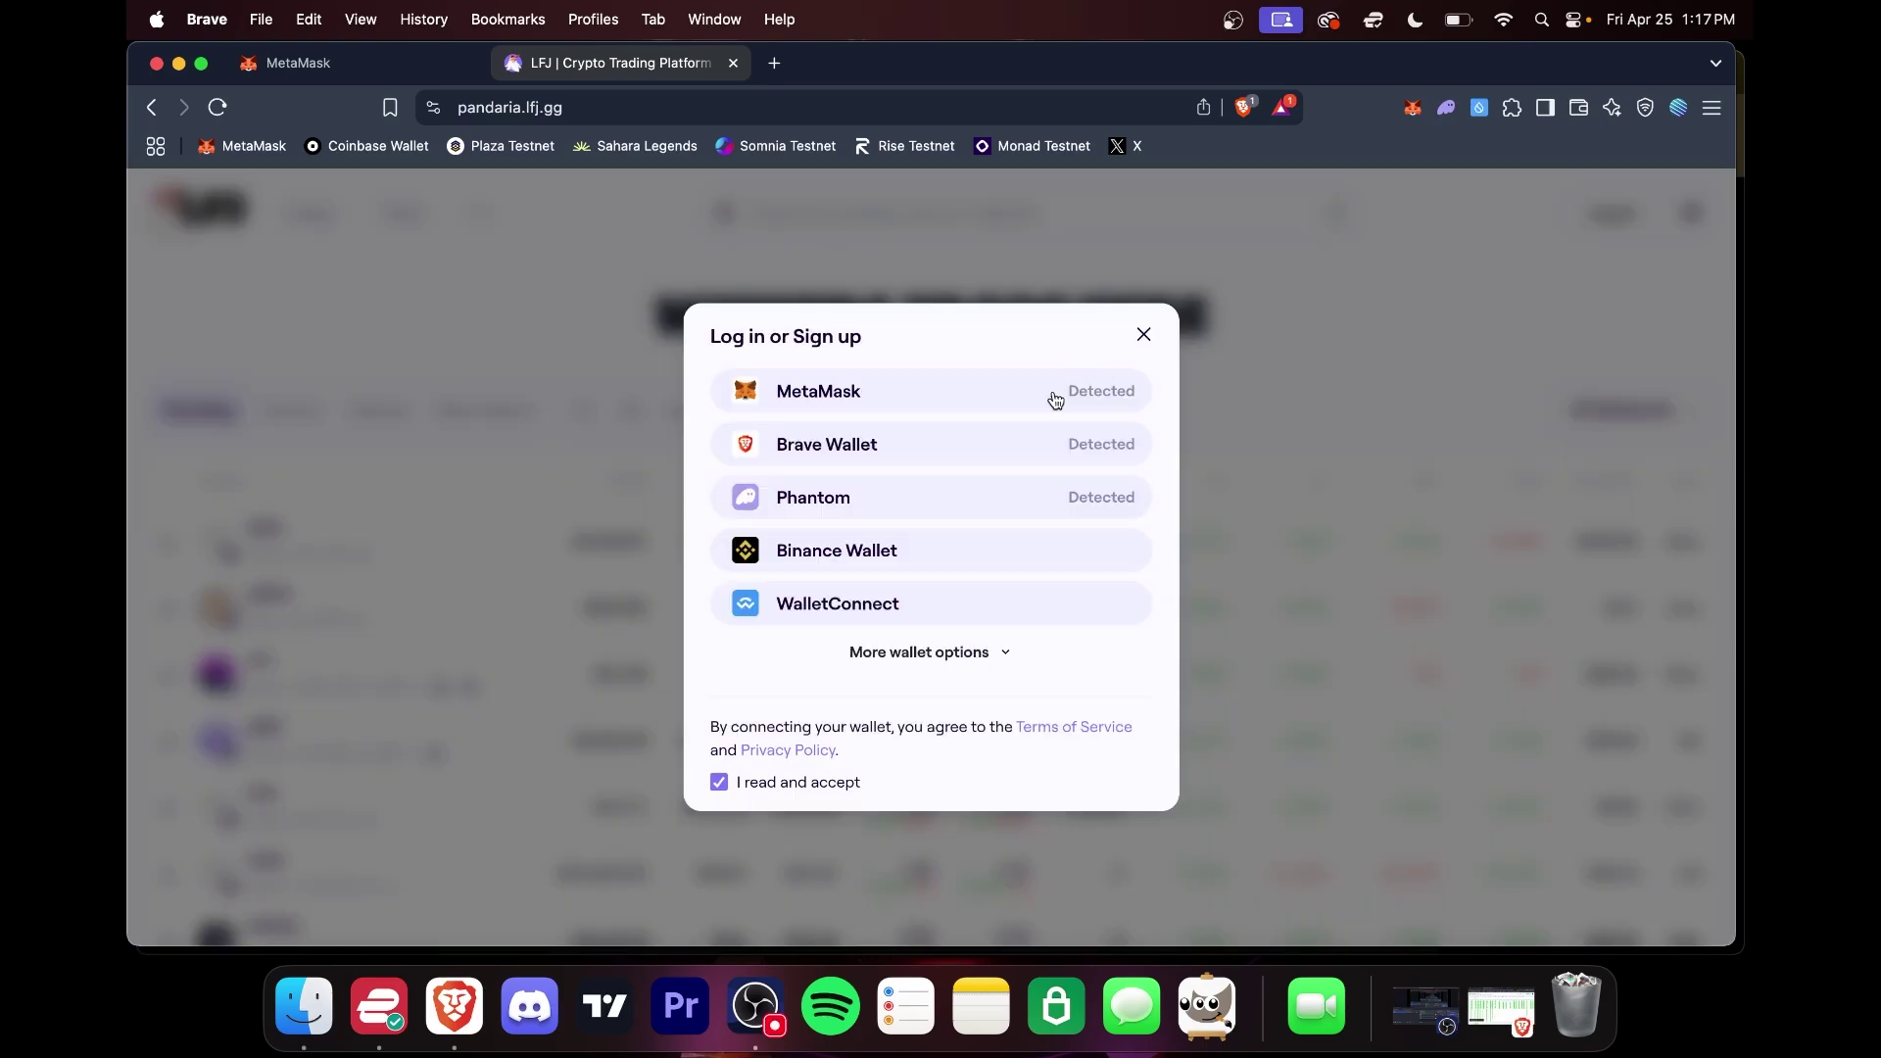
pyautogui.click(963, 397)
pyautogui.click(1071, 550)
pyautogui.click(1618, 245)
pyautogui.click(1685, 323)
pyautogui.click(1384, 184)
pyautogui.click(1587, 650)
pyautogui.click(1631, 686)
# Step: Look over the LFJ swap form and the Monad Testnet liquidity pools
pyautogui.click(310, 214)
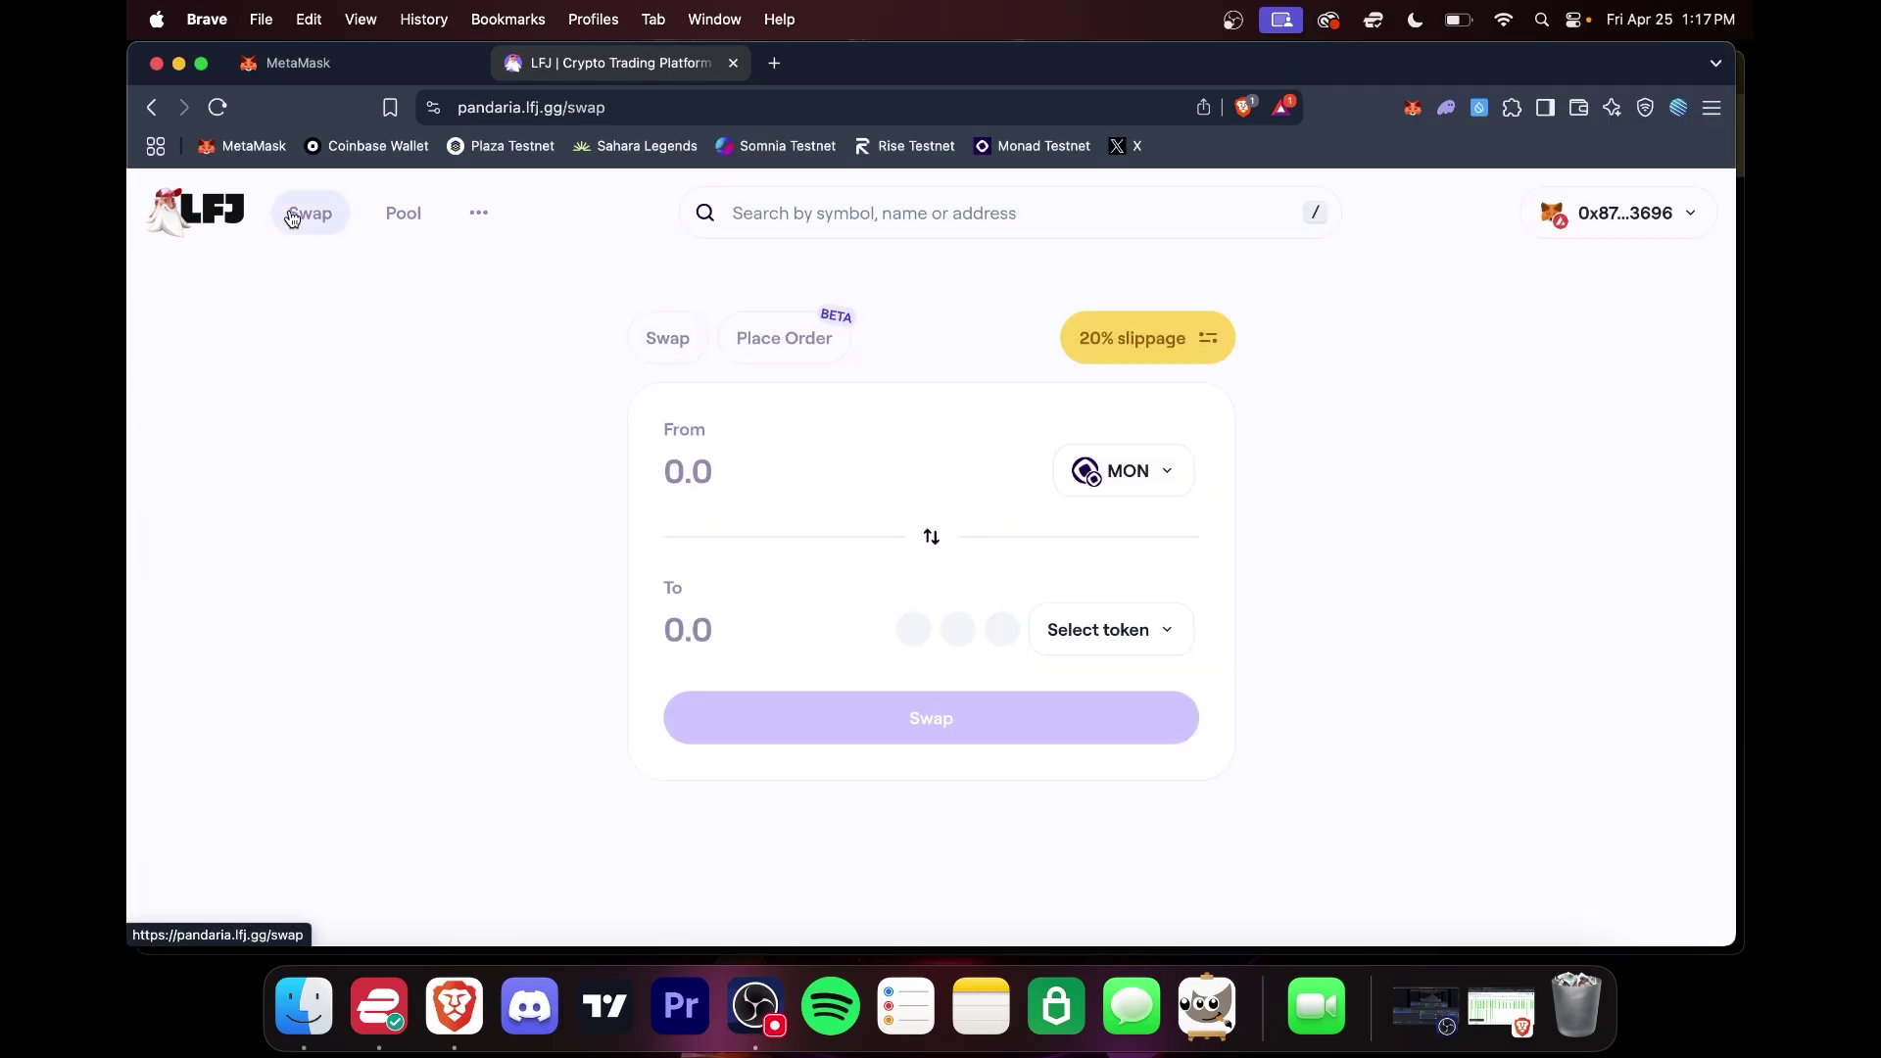
pyautogui.click(418, 214)
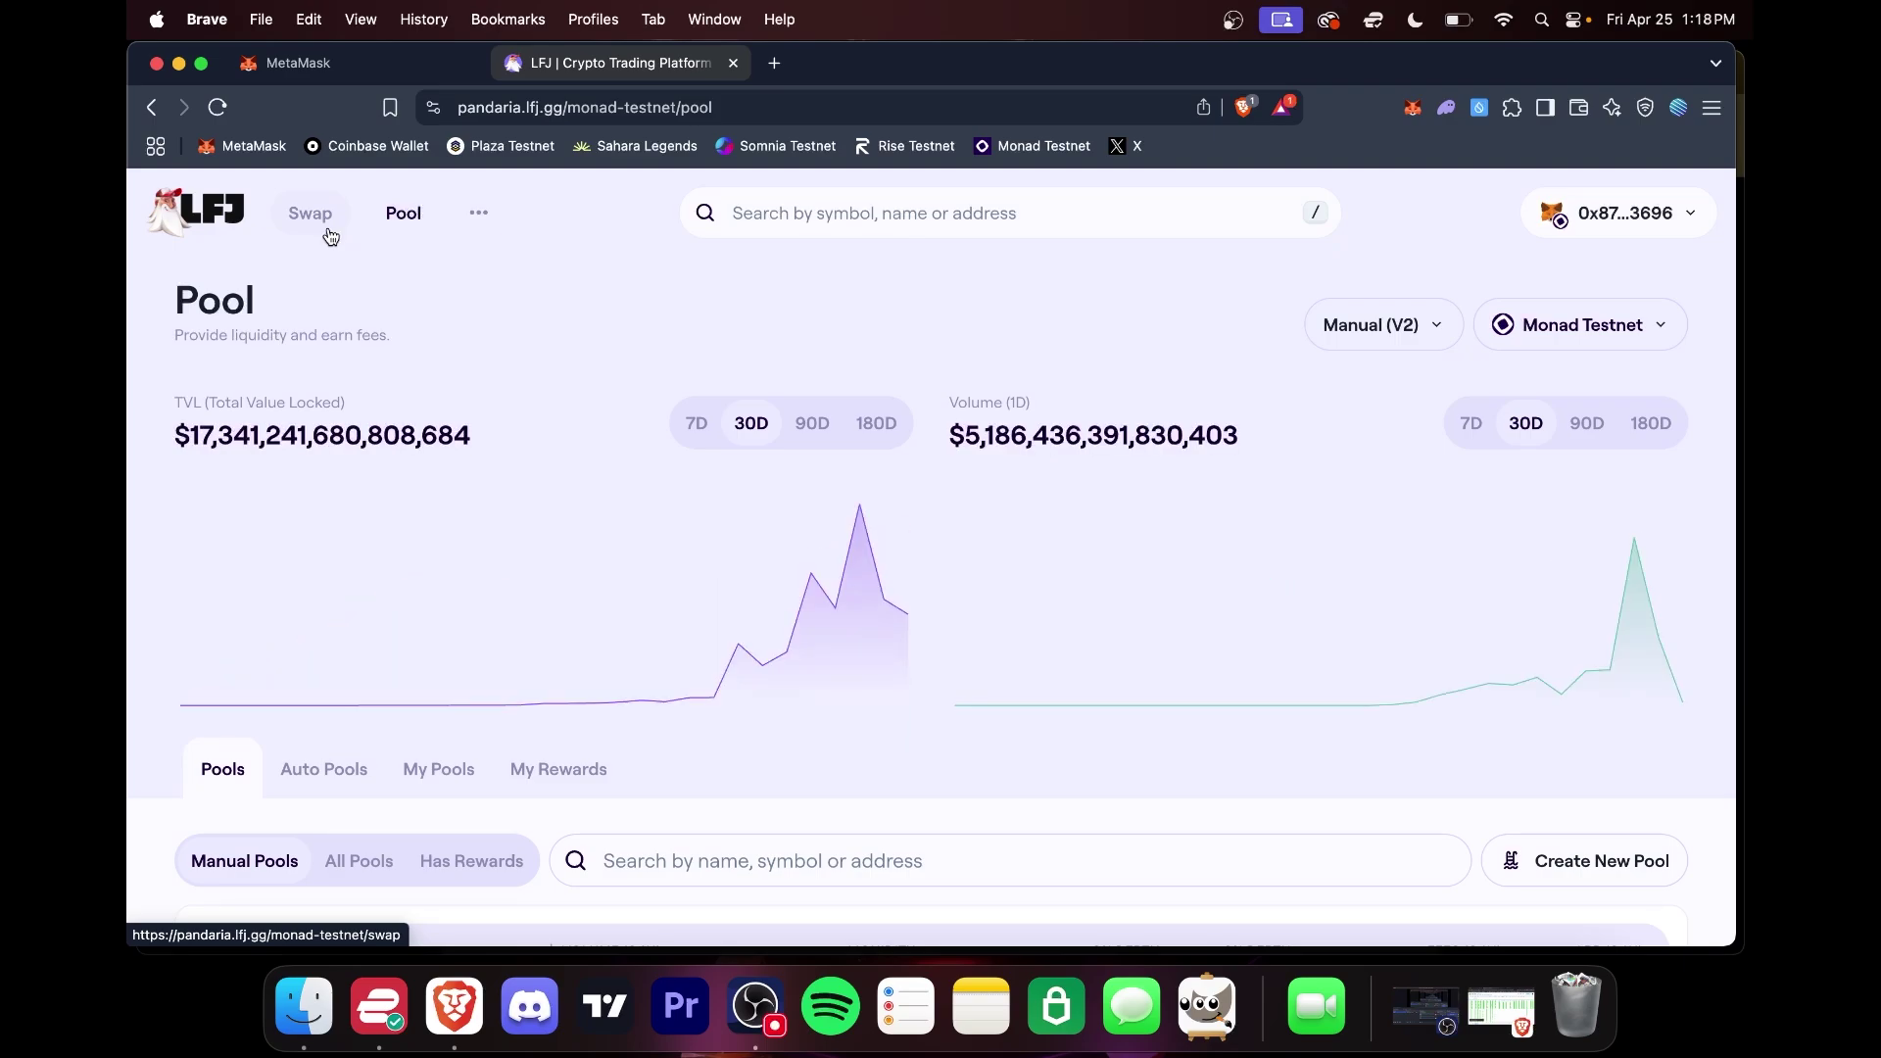
pyautogui.scroll(-10, 467, 596)
pyautogui.scroll(10, 467, 595)
# Step: Wrap 0.0356 MON into WMON on the LFJ swap page and approve the transaction in MetaMask
pyautogui.click(309, 214)
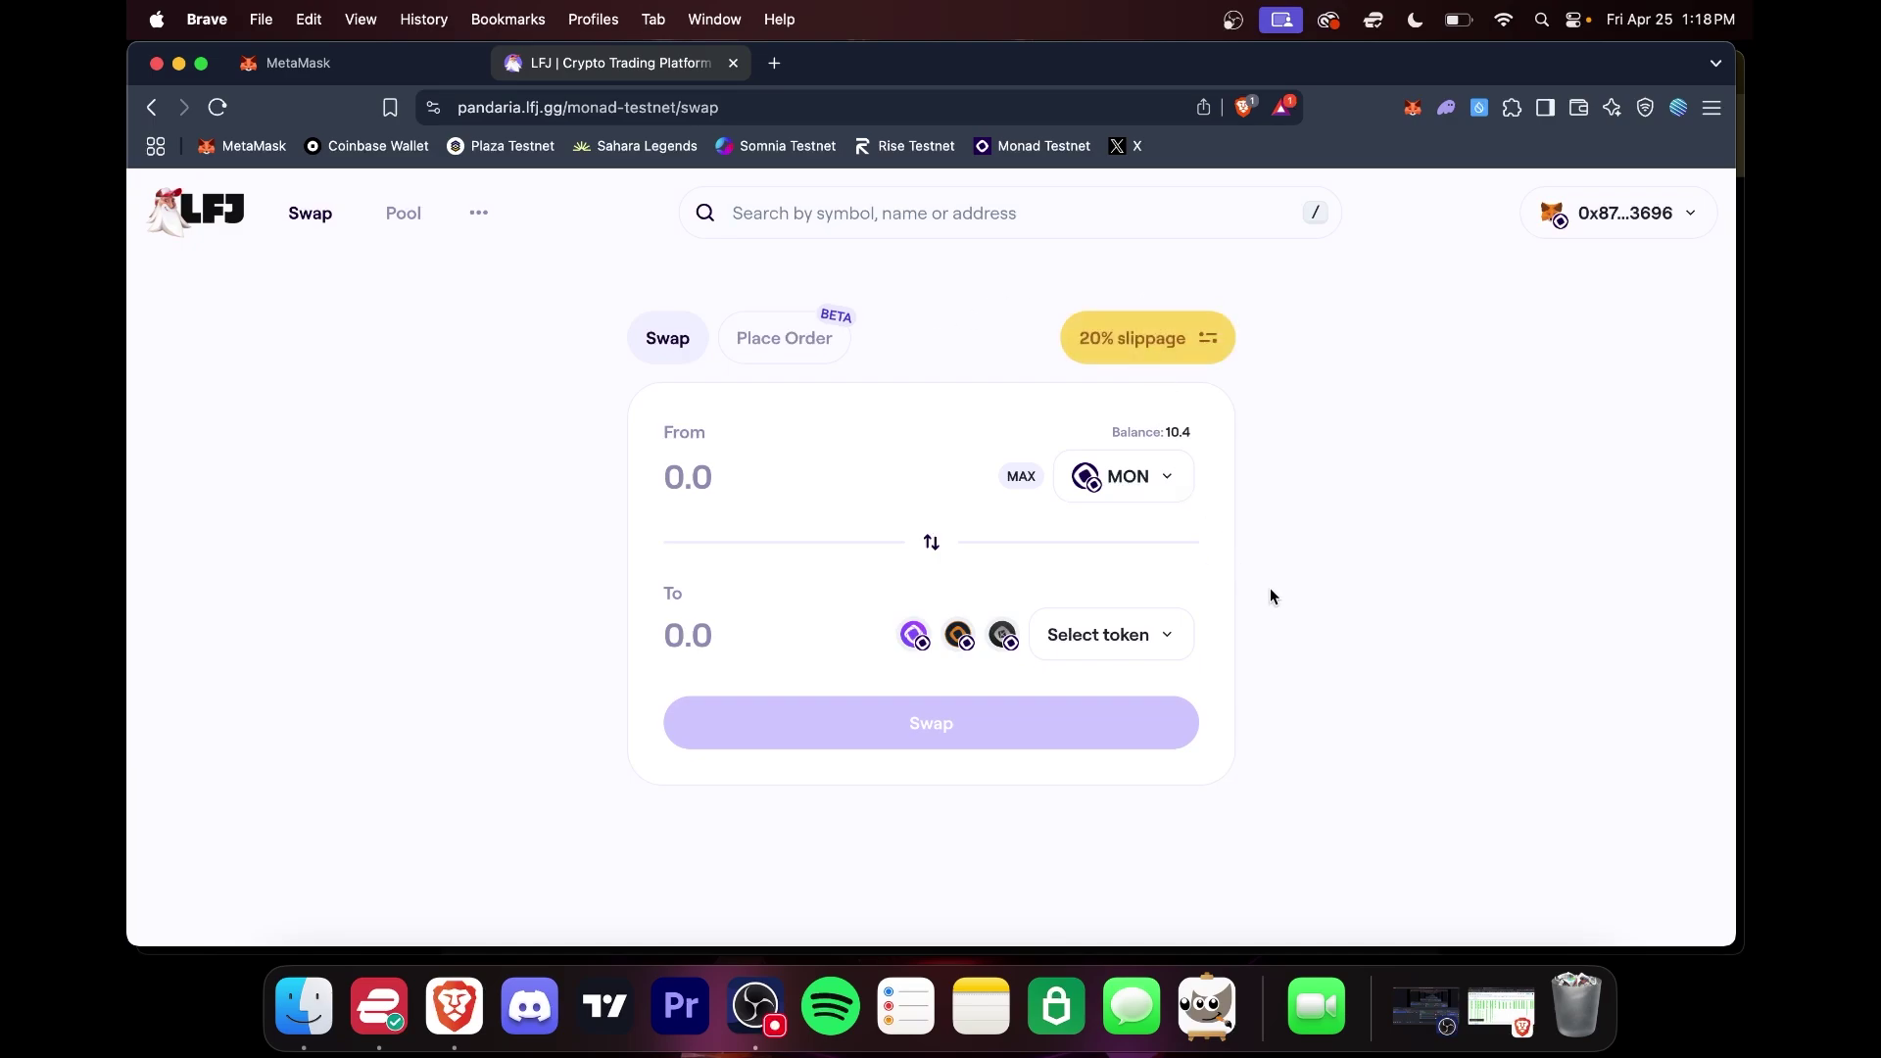
pyautogui.click(1197, 480)
pyautogui.scroll(-3, 842, 705)
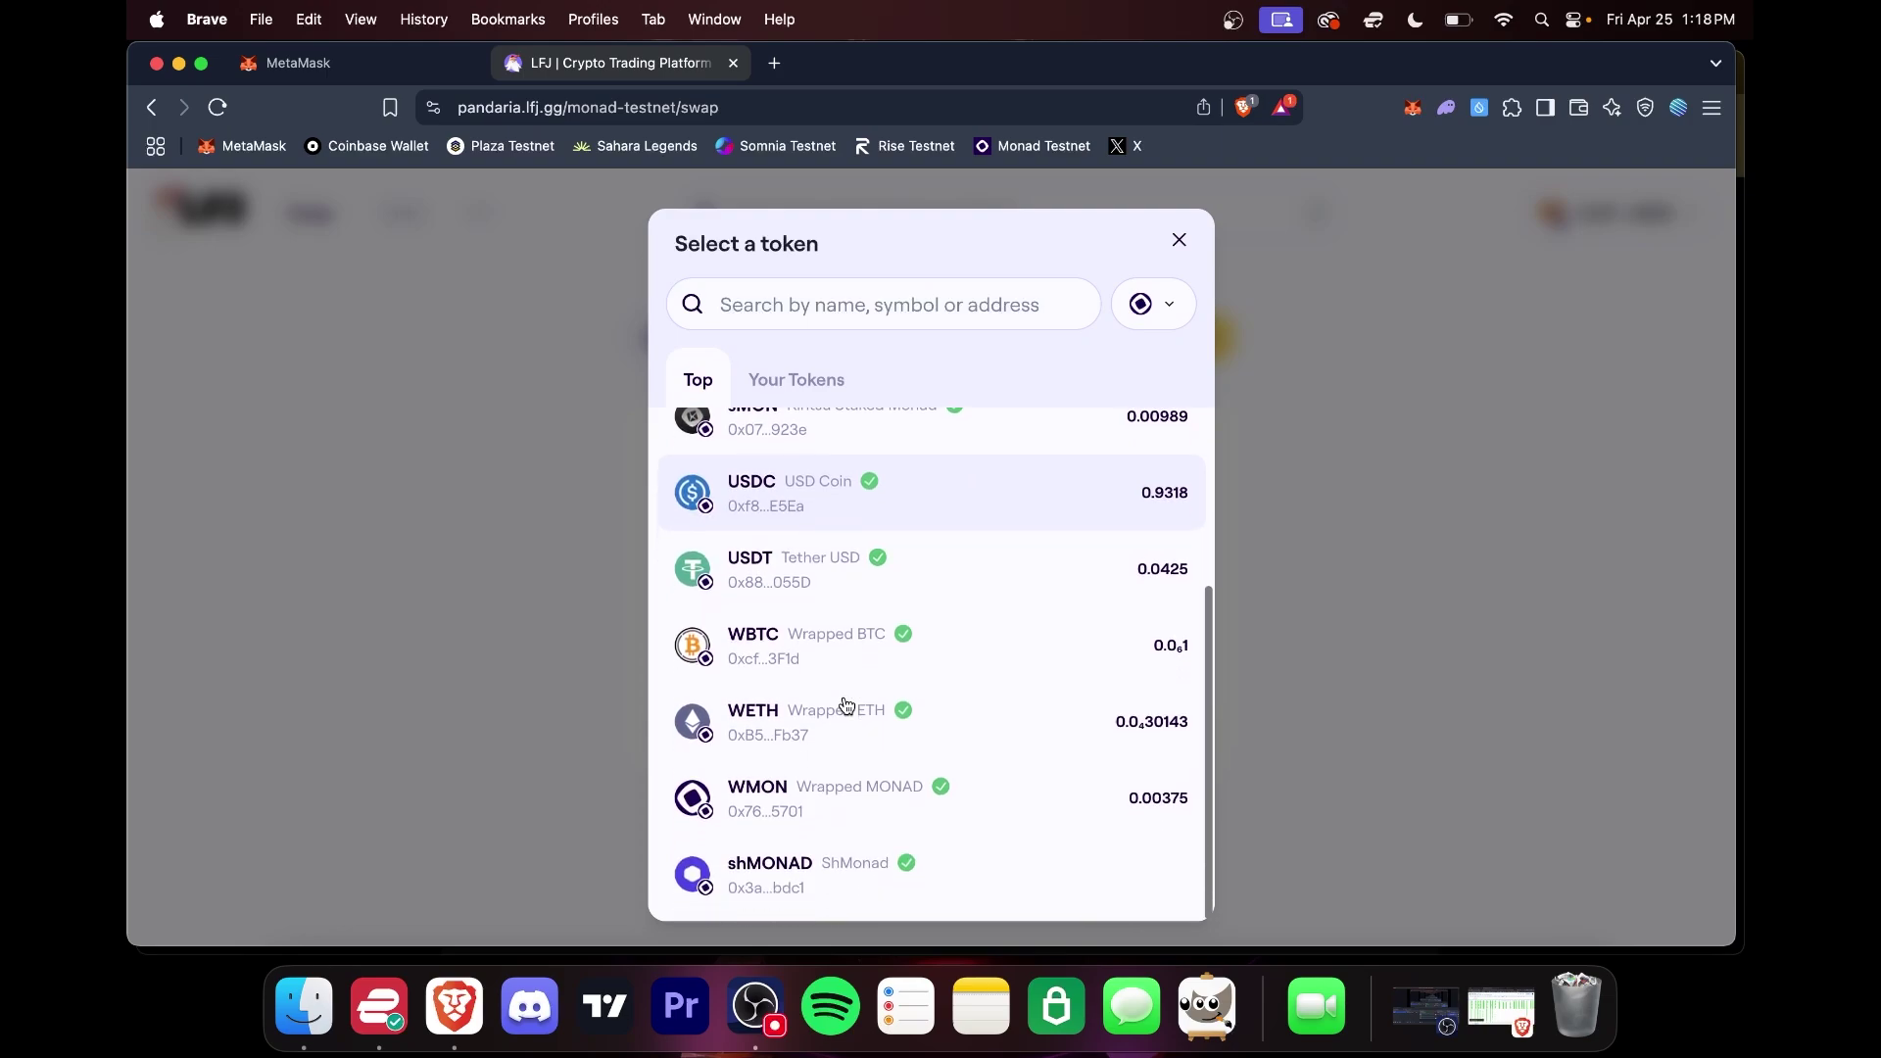
pyautogui.click(885, 783)
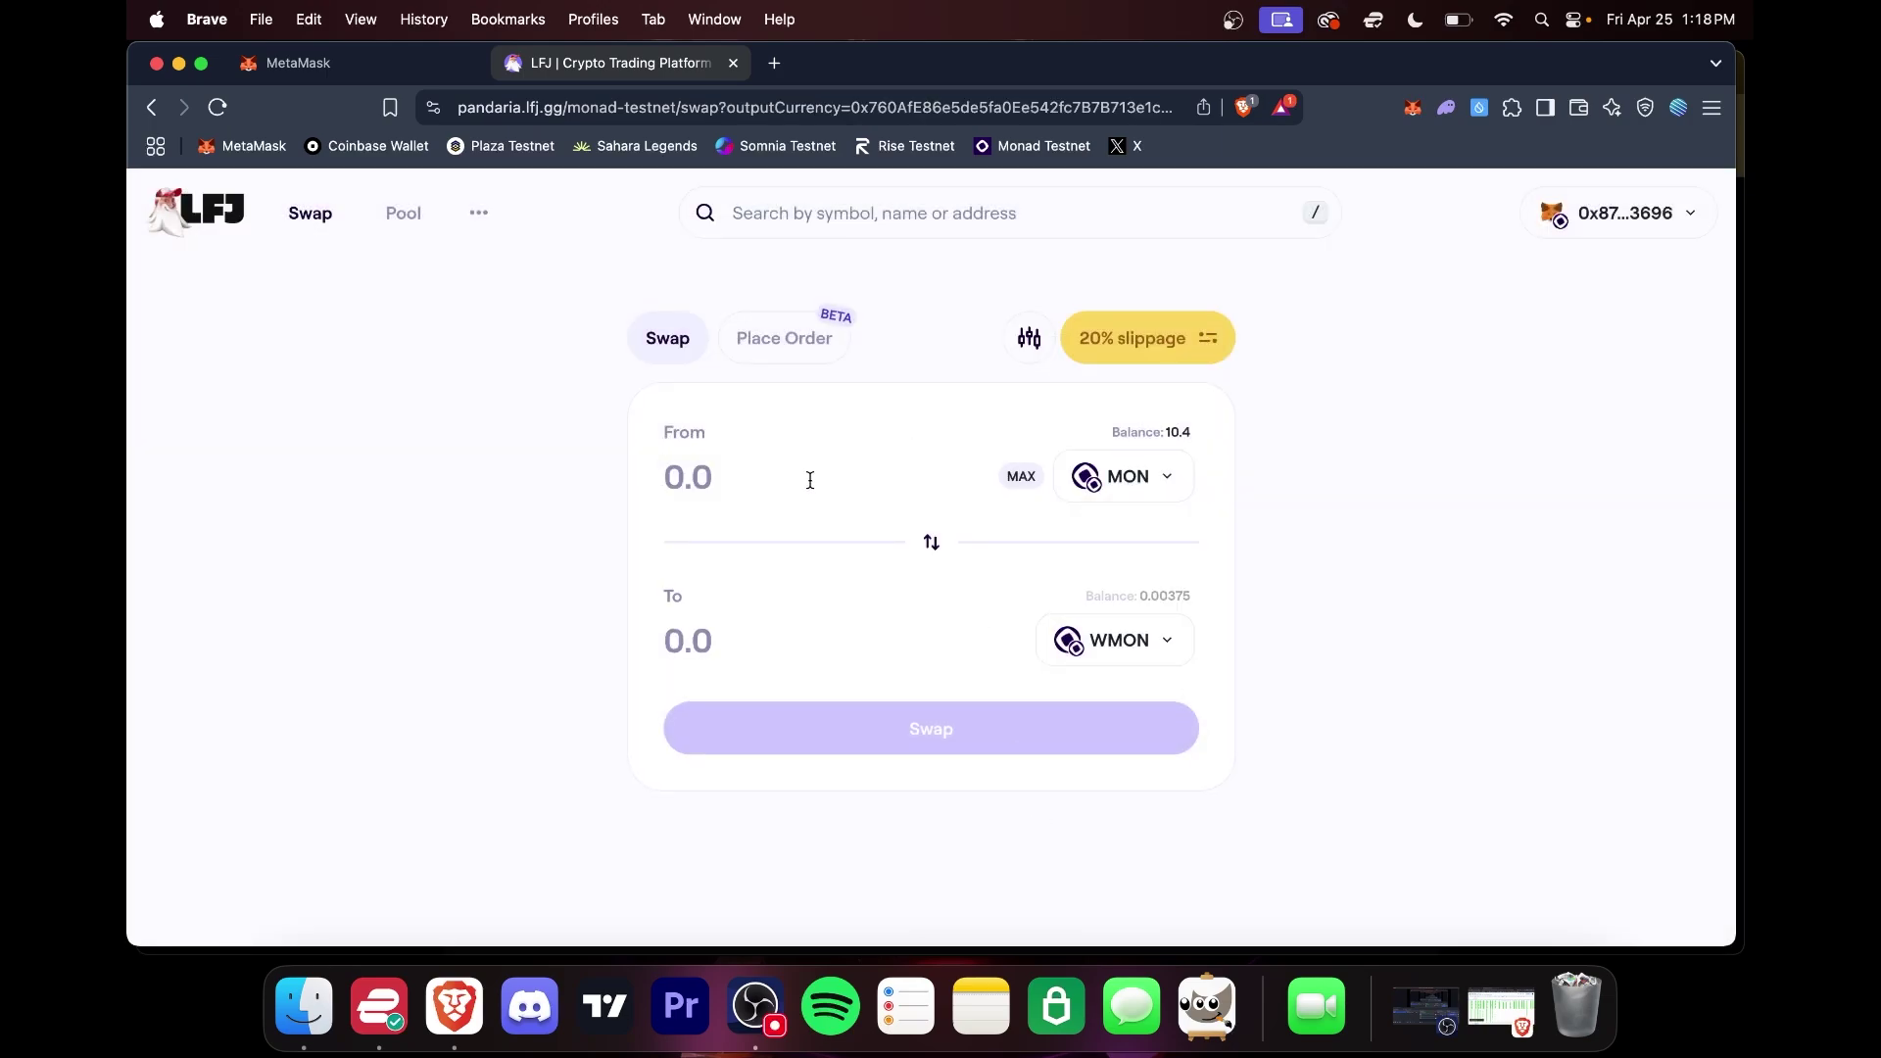
pyautogui.write('0.0')
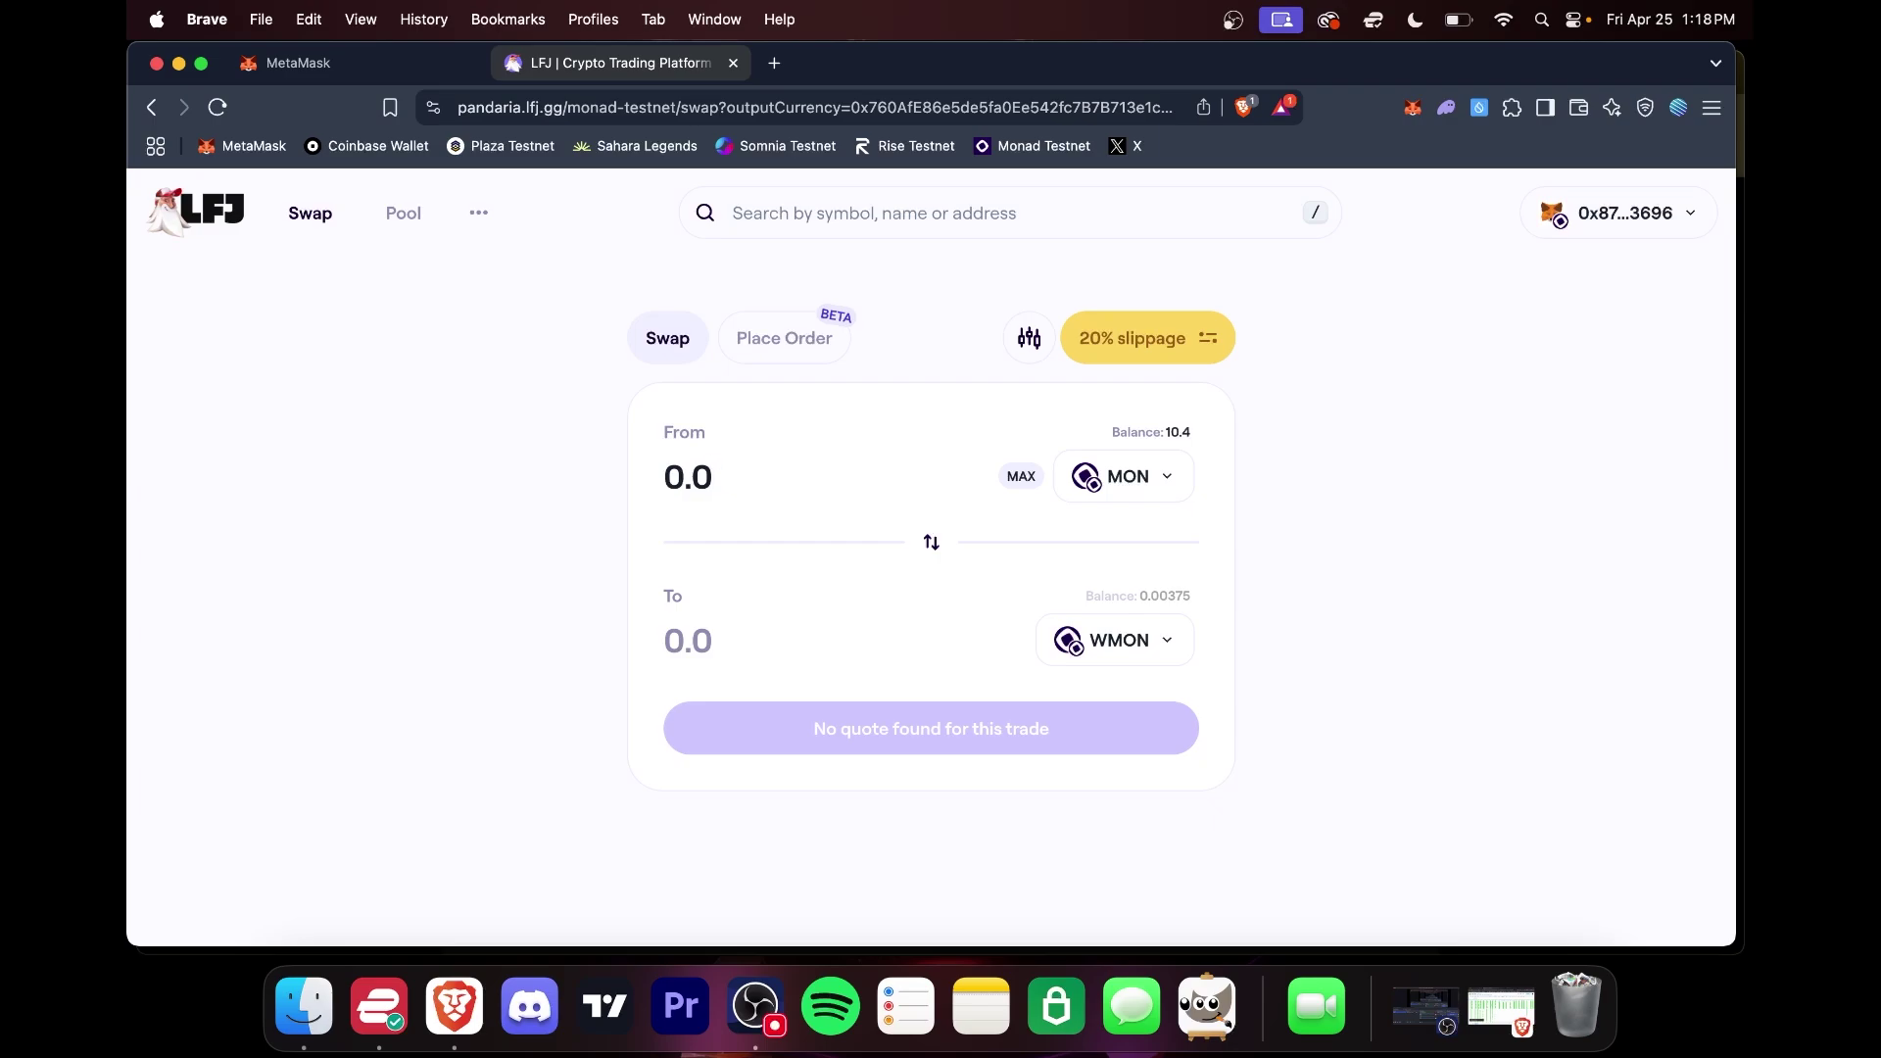
pyautogui.write('356')
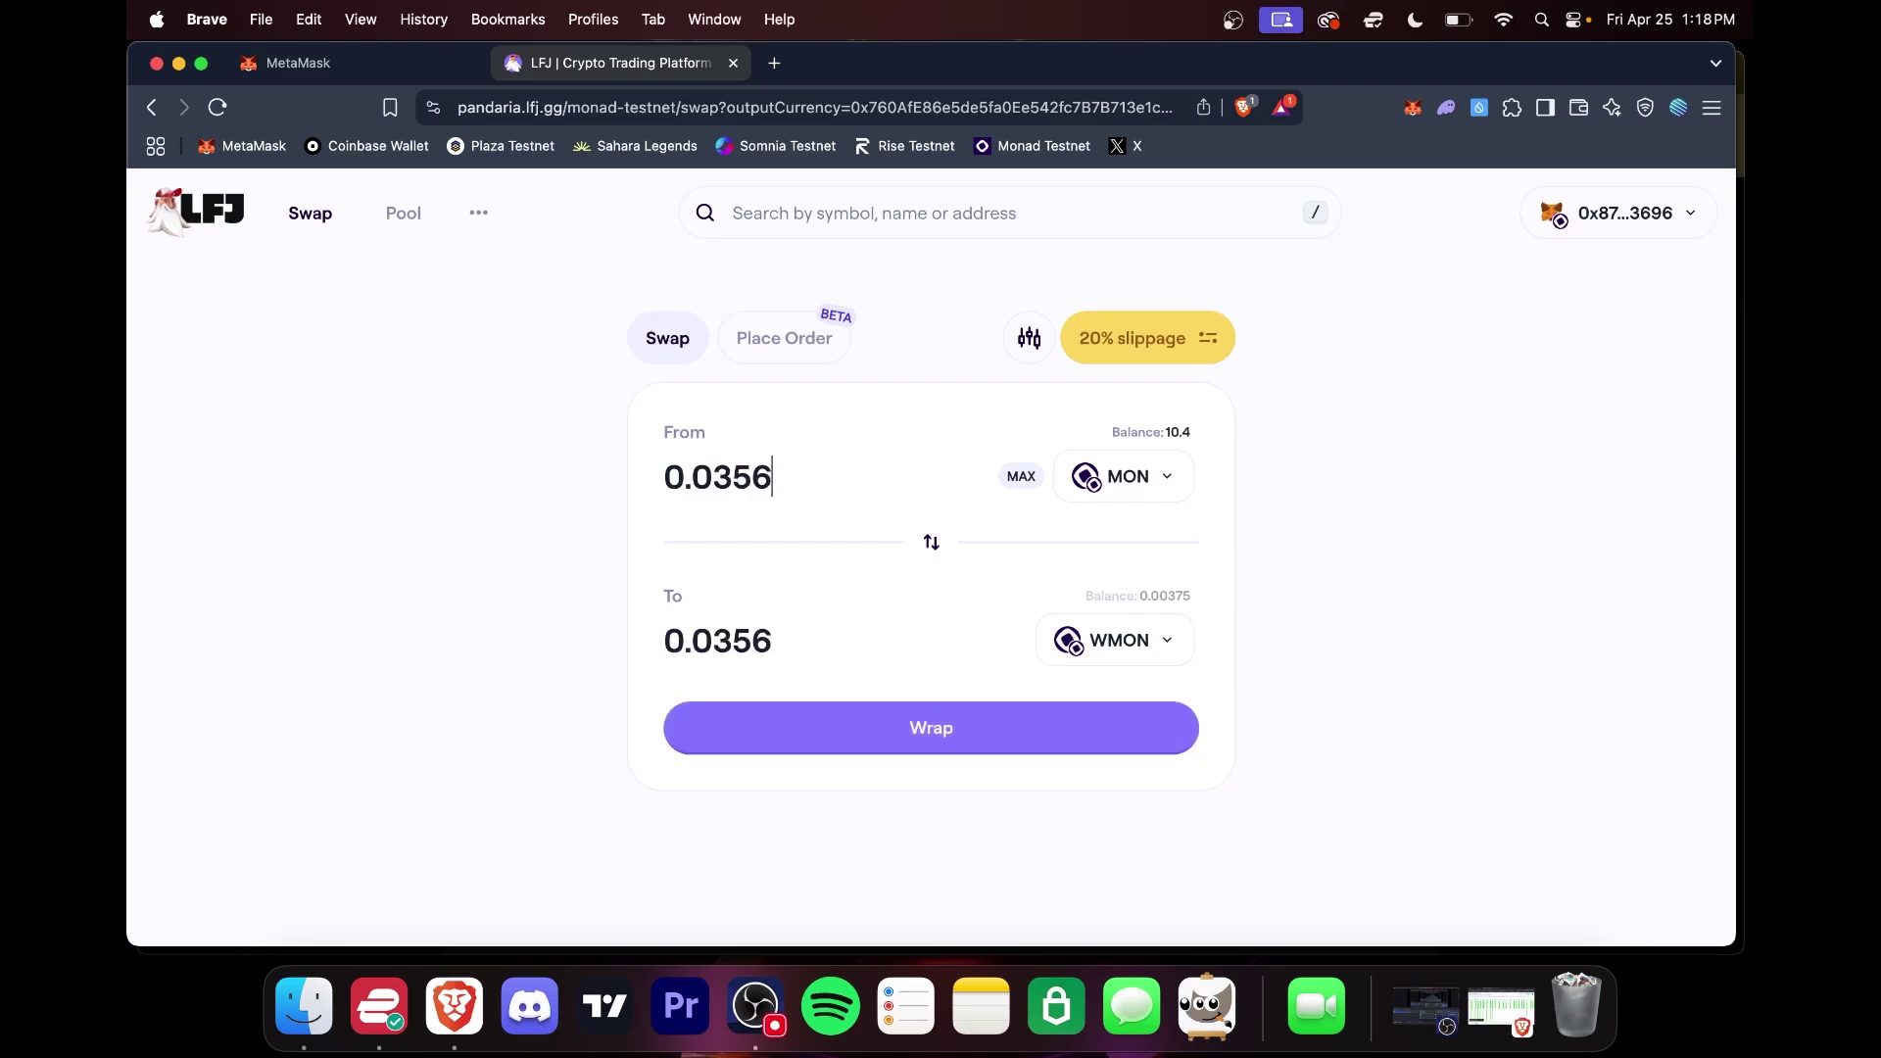
pyautogui.click(896, 741)
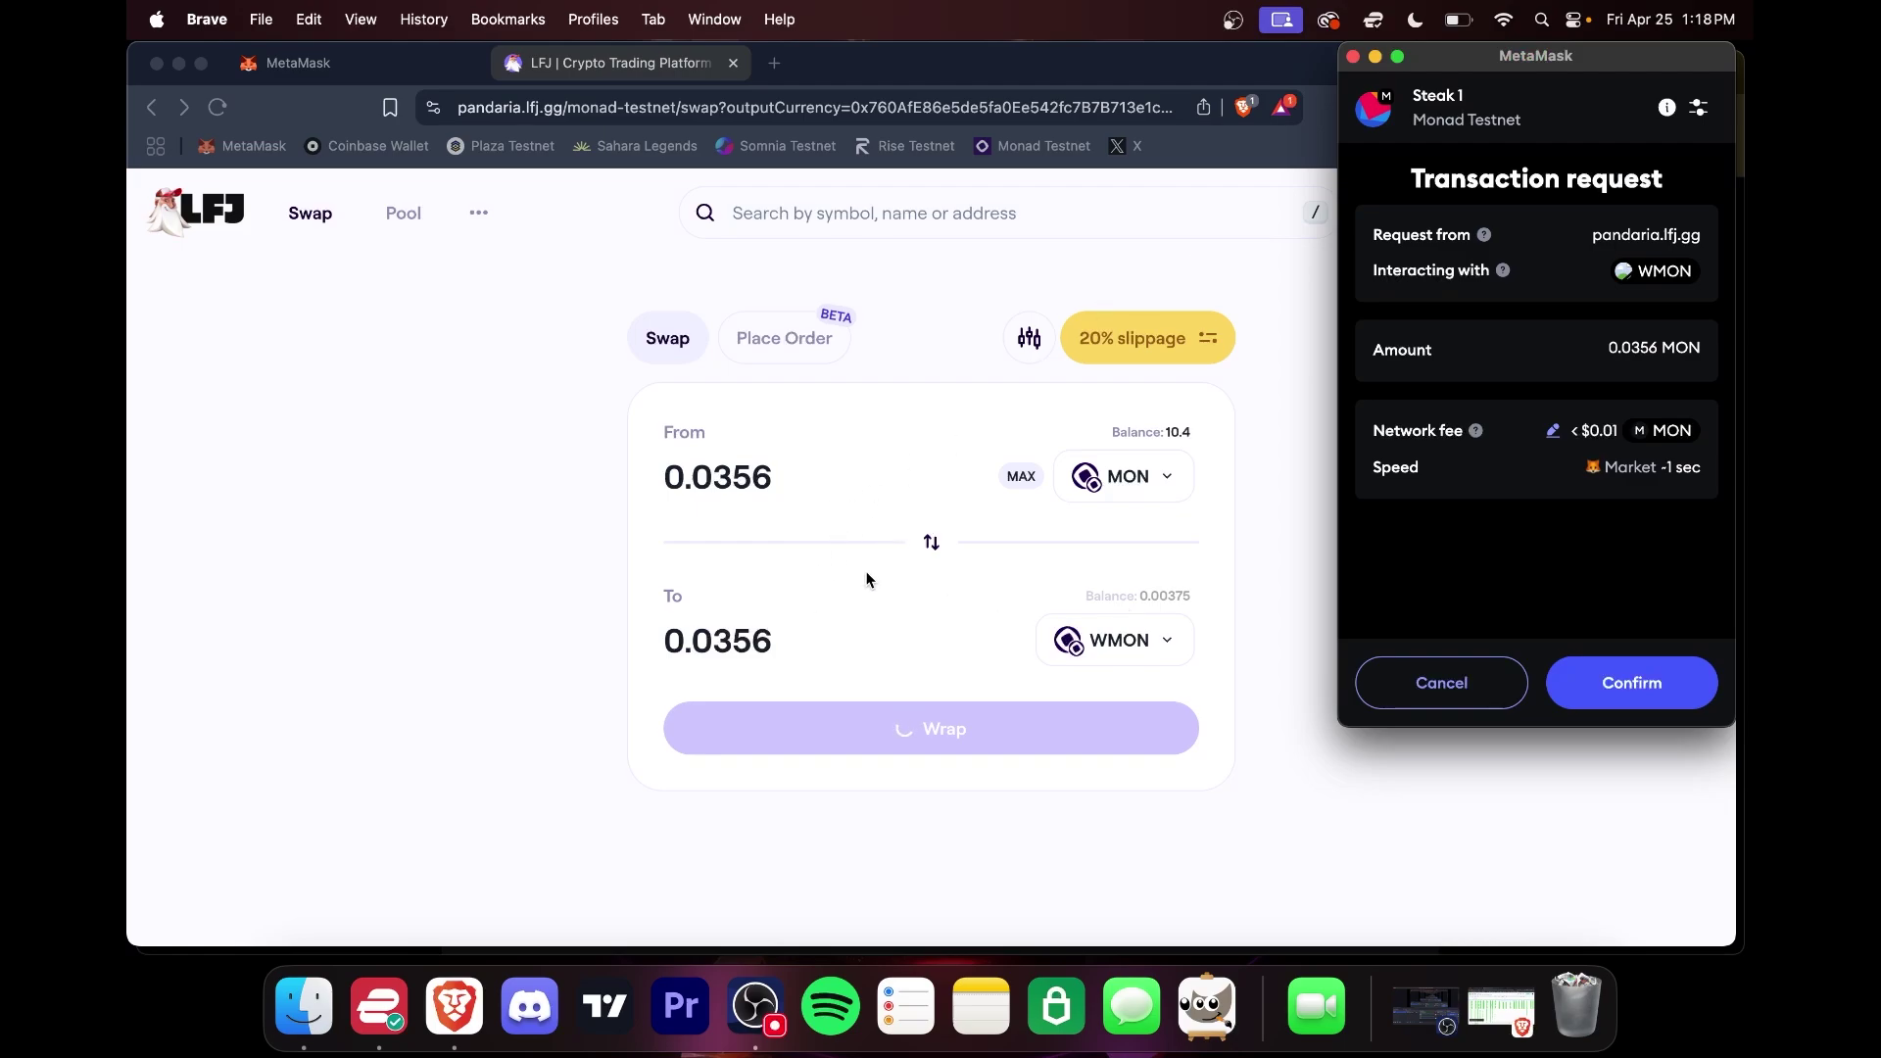
pyautogui.click(1648, 684)
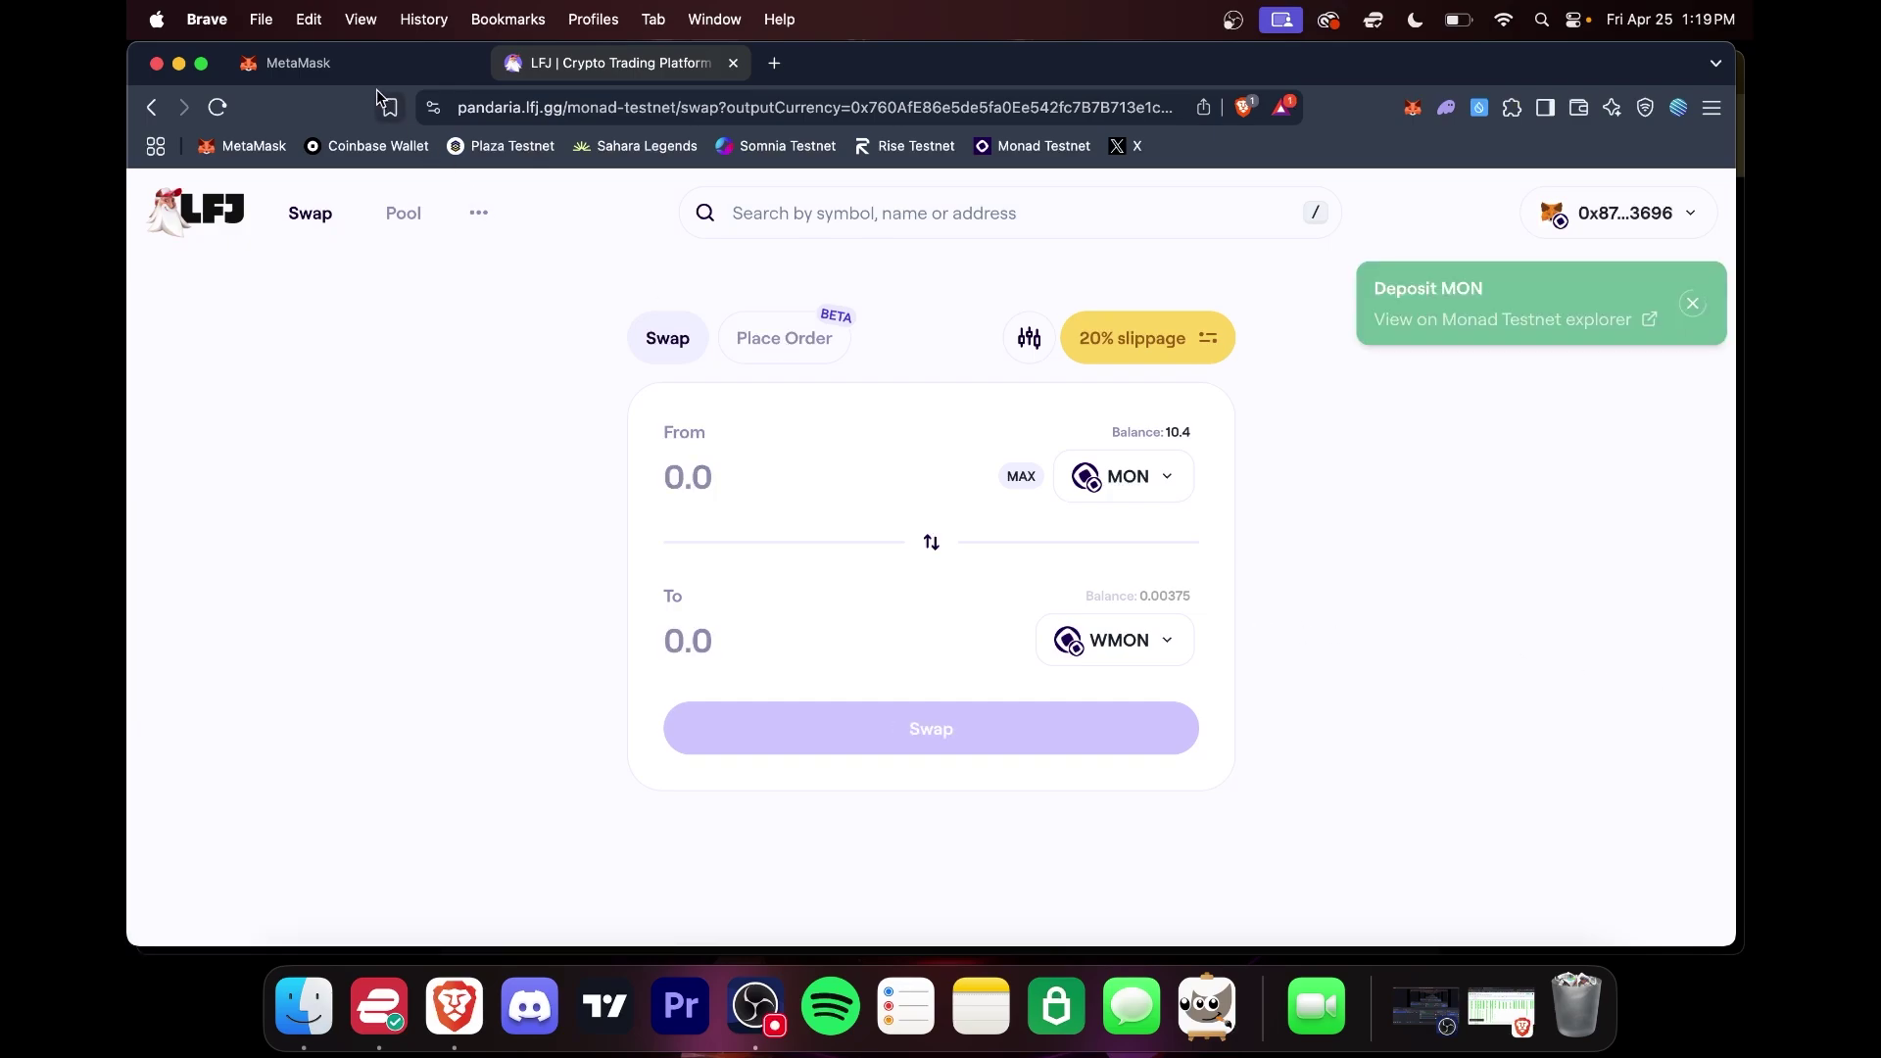
# Step: Switch MetaMask to the Milk 1 account and reconnect LFJ with it as an EVM wallet
pyautogui.click(293, 63)
pyautogui.click(923, 291)
pyautogui.click(940, 479)
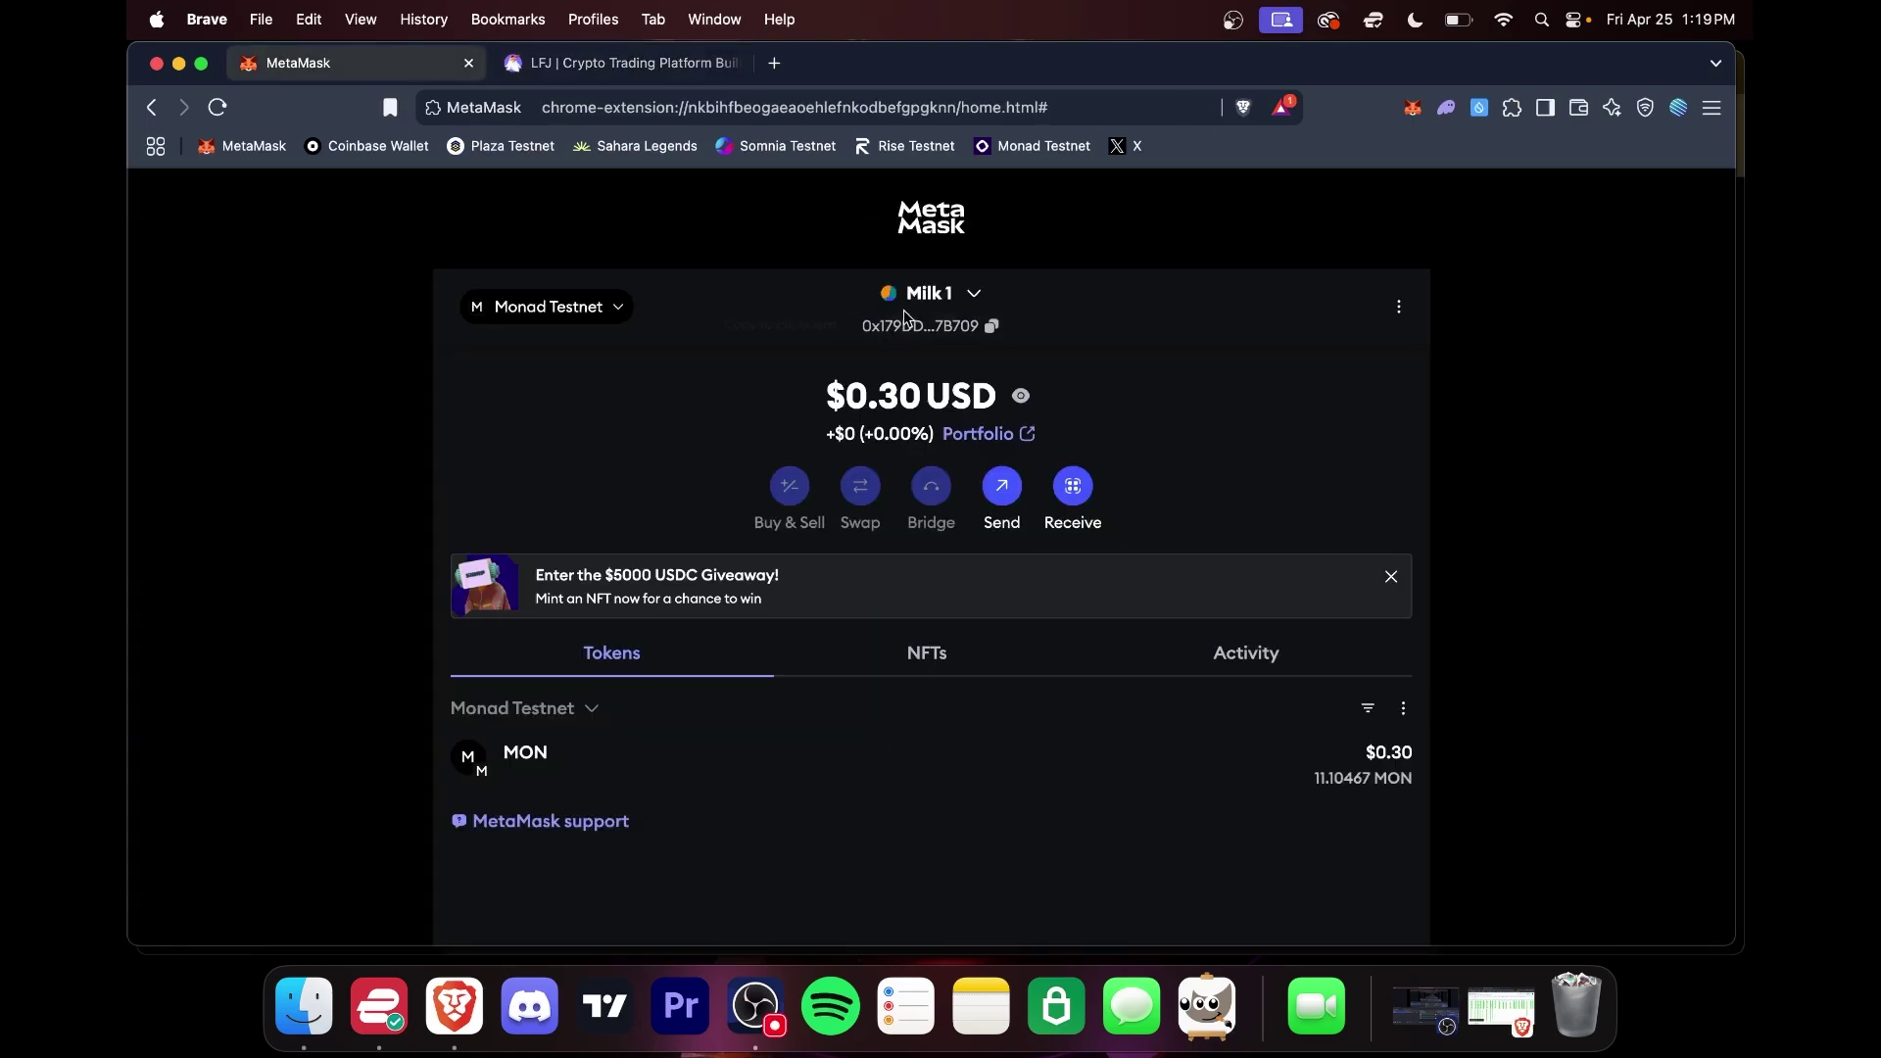
pyautogui.click(637, 65)
pyautogui.click(1616, 212)
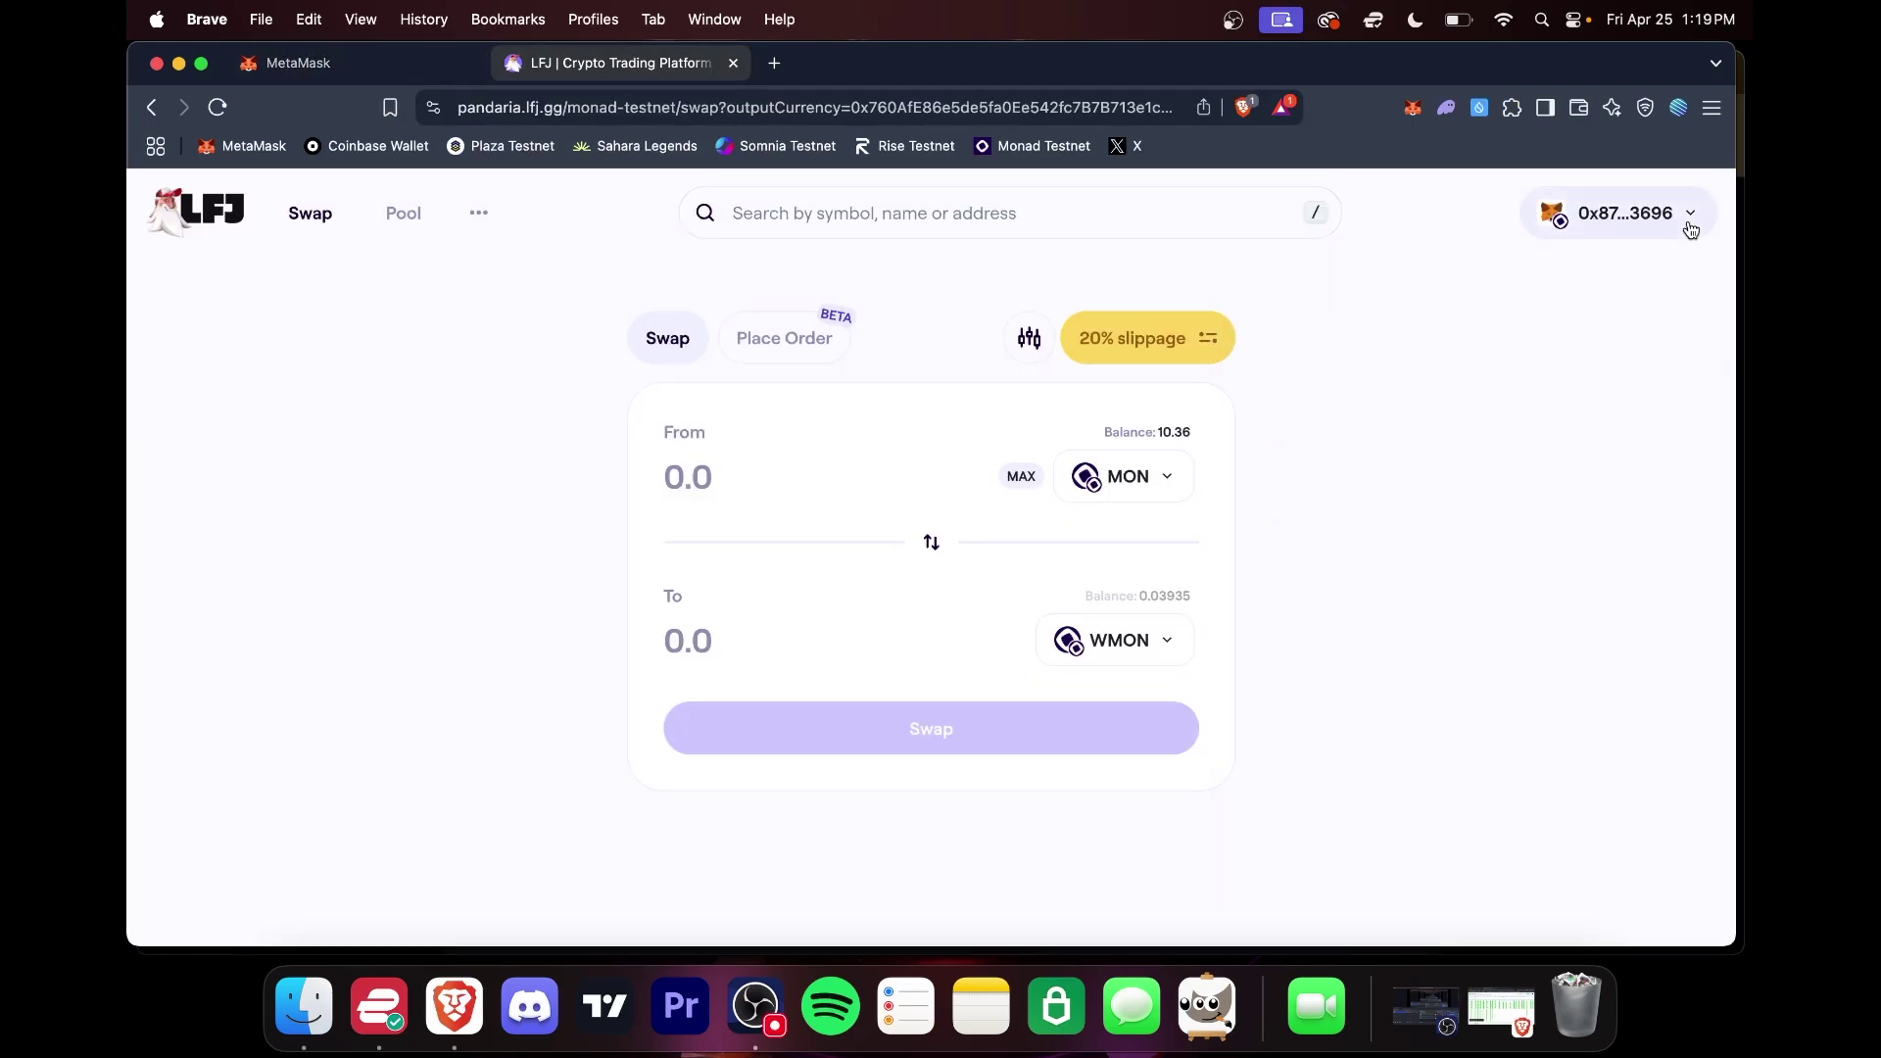
pyautogui.click(1677, 310)
pyautogui.click(1625, 211)
pyautogui.click(970, 399)
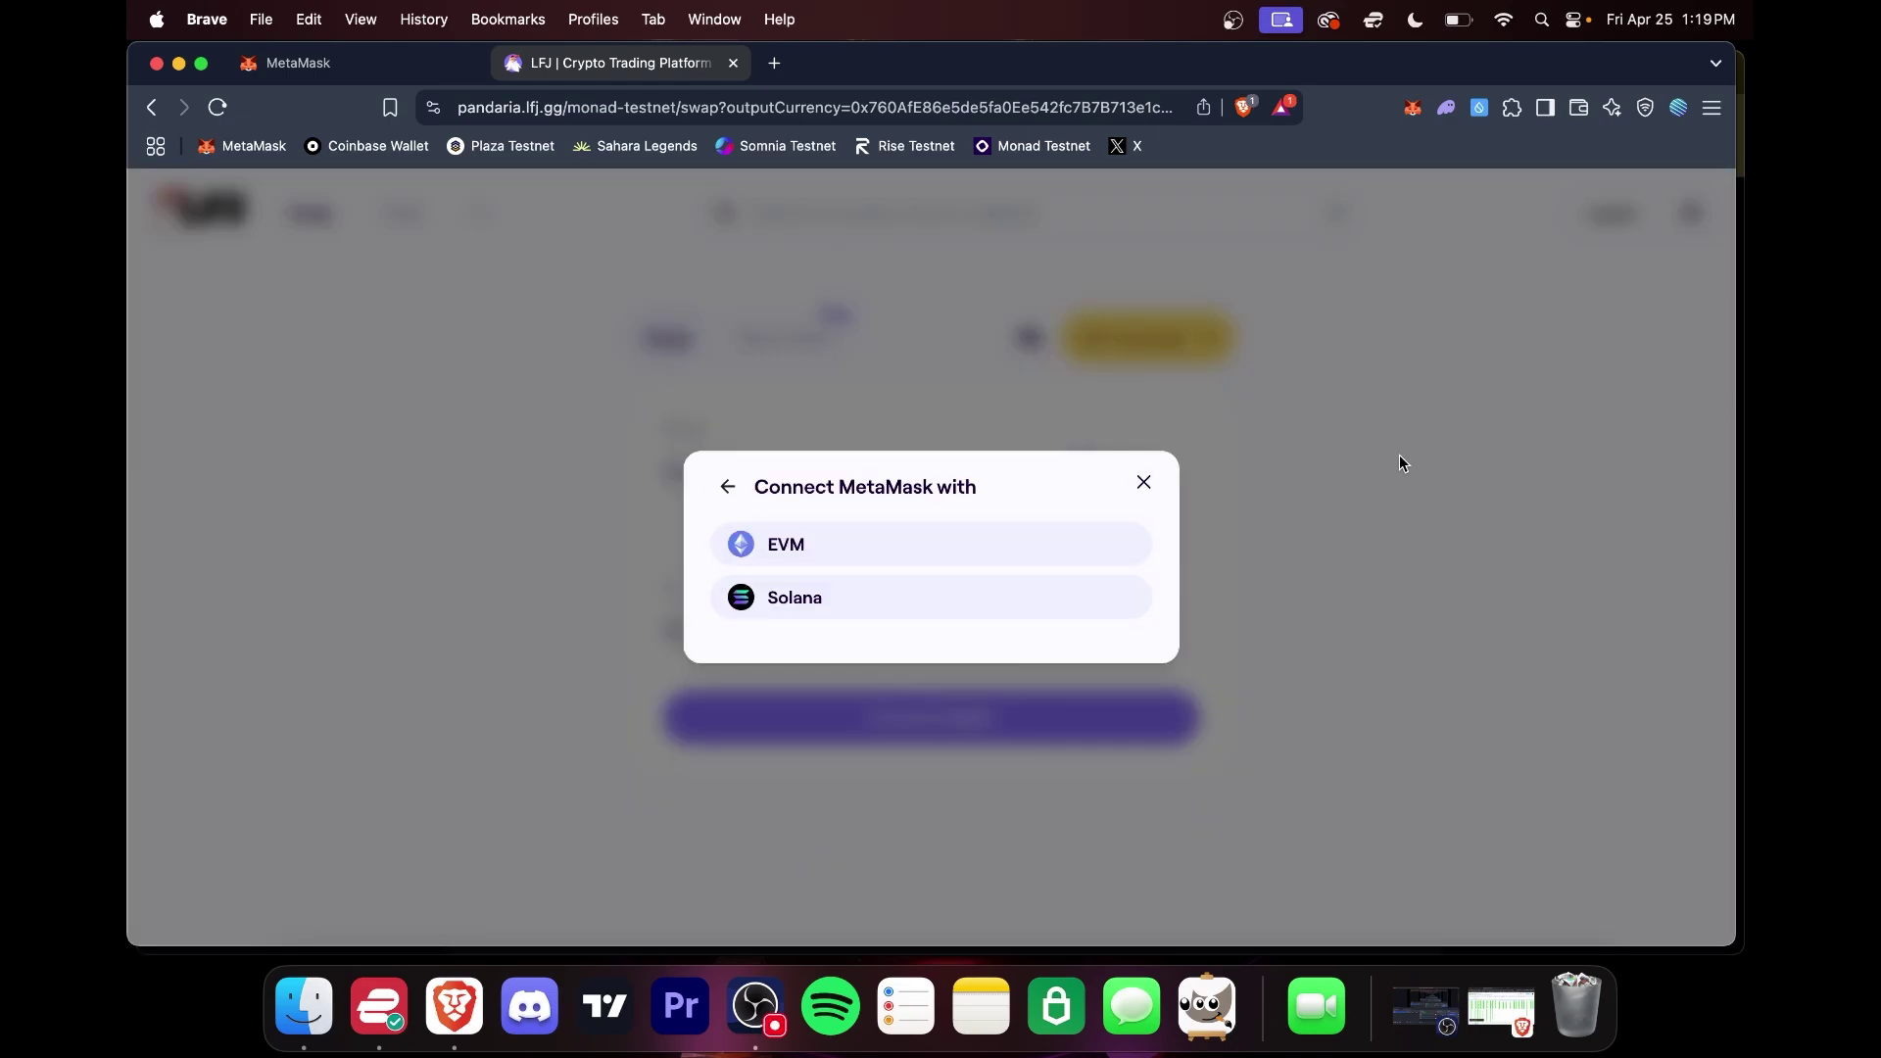
pyautogui.click(1633, 677)
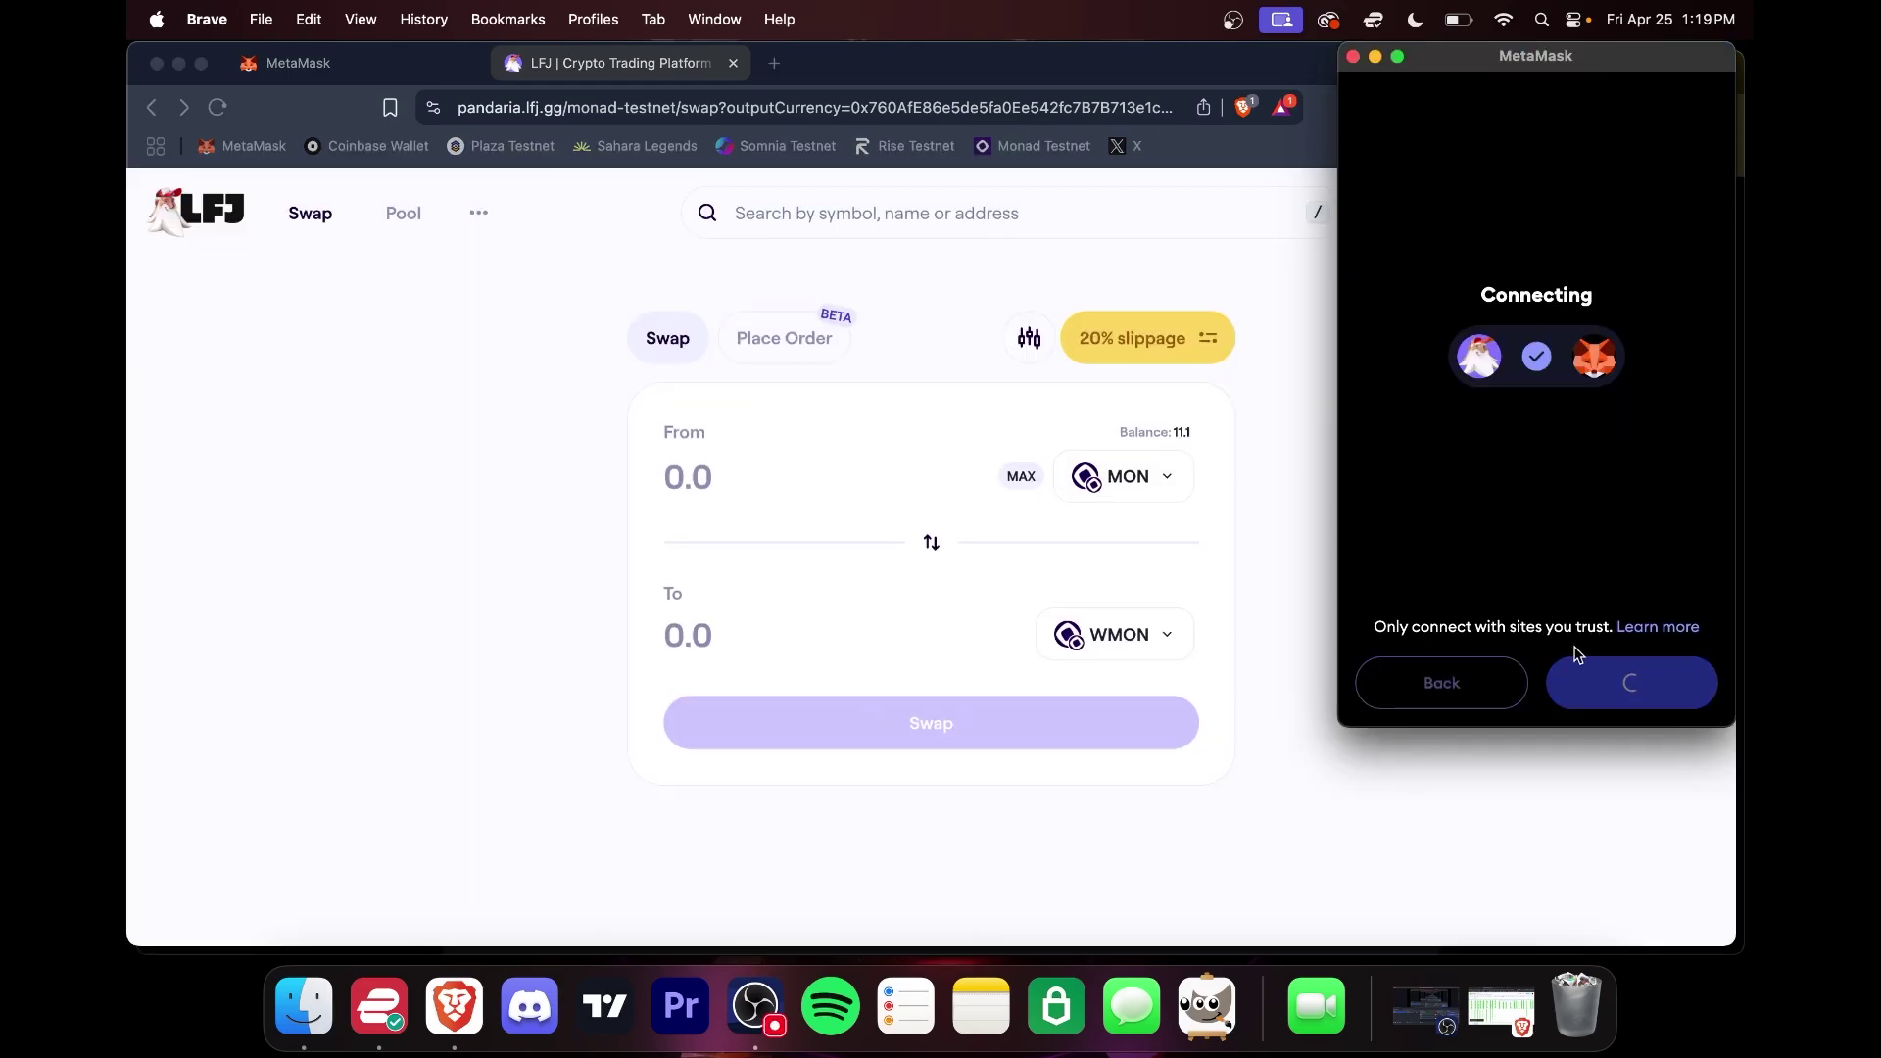
# Step: Wrap 0.0076543 MON into WMON with the Milk 1 account, then switch MetaMask to the Eggs 1 account and return to LFJ
pyautogui.click(748, 477)
pyautogui.write('0.0')
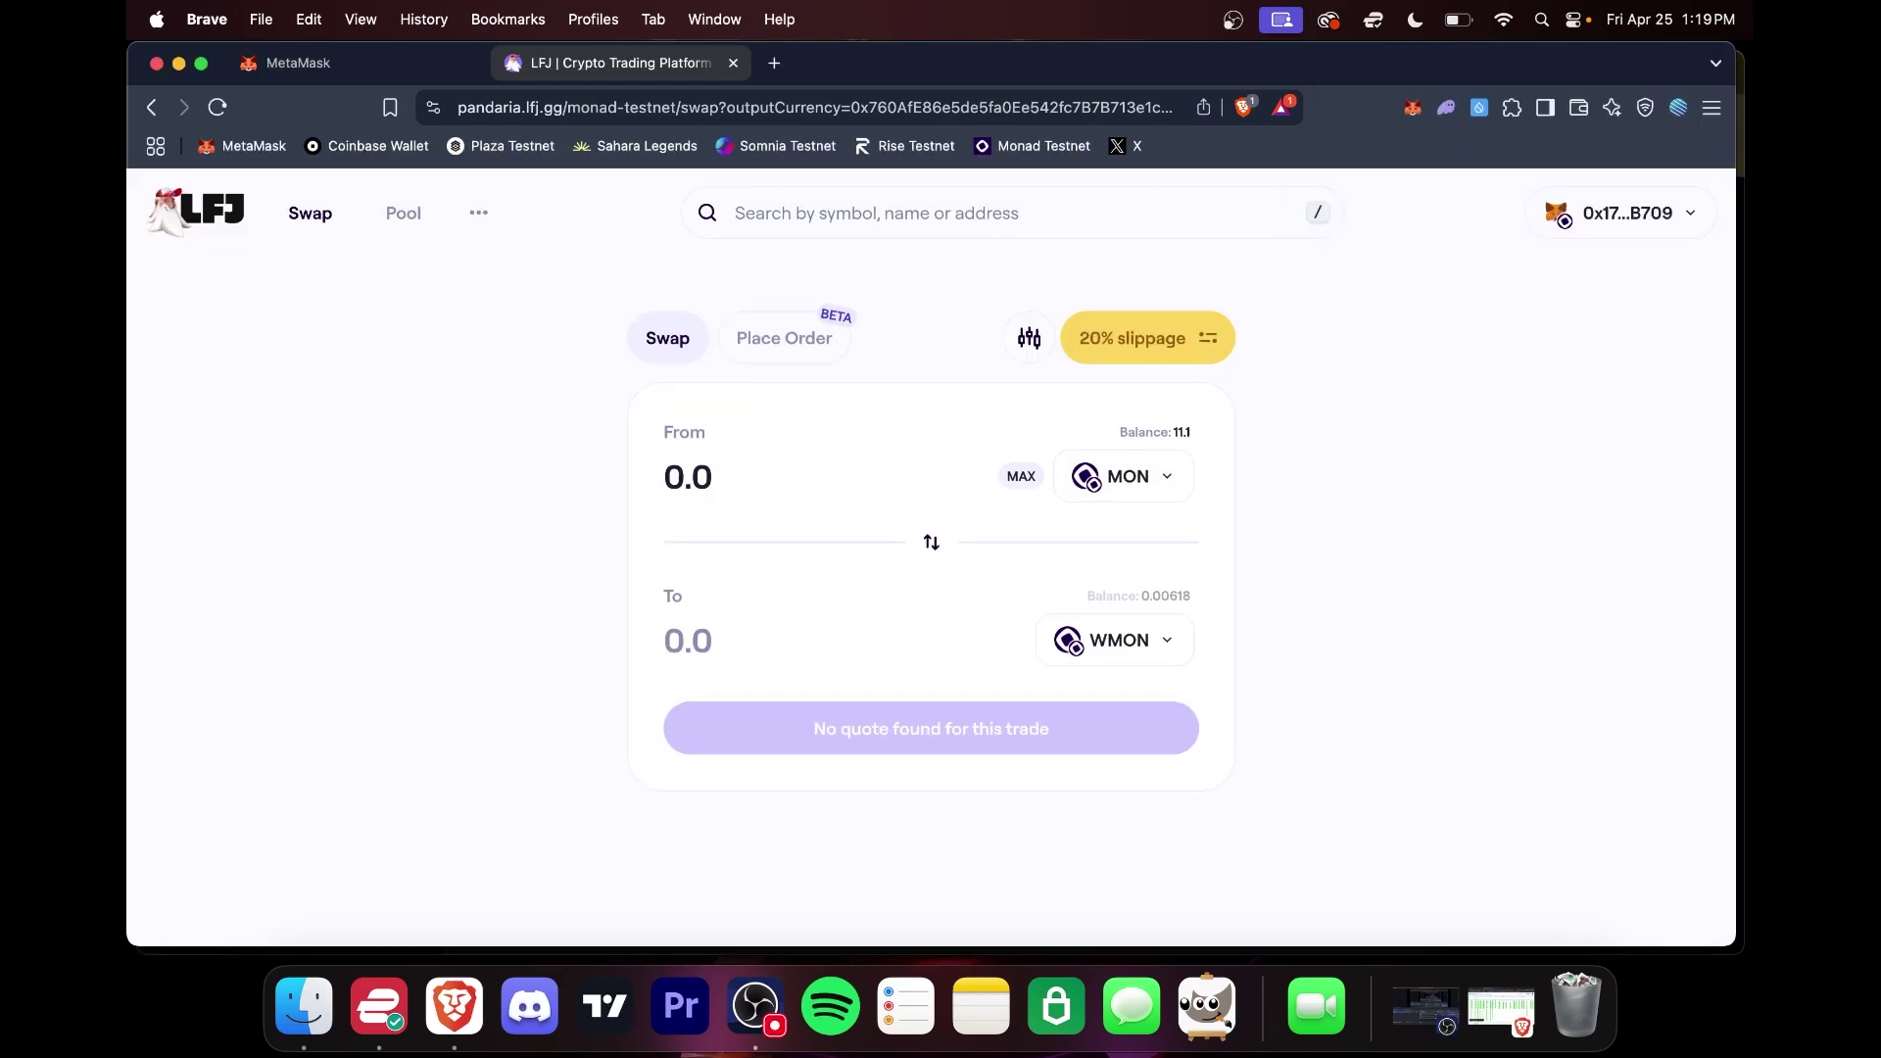
pyautogui.write('076543')
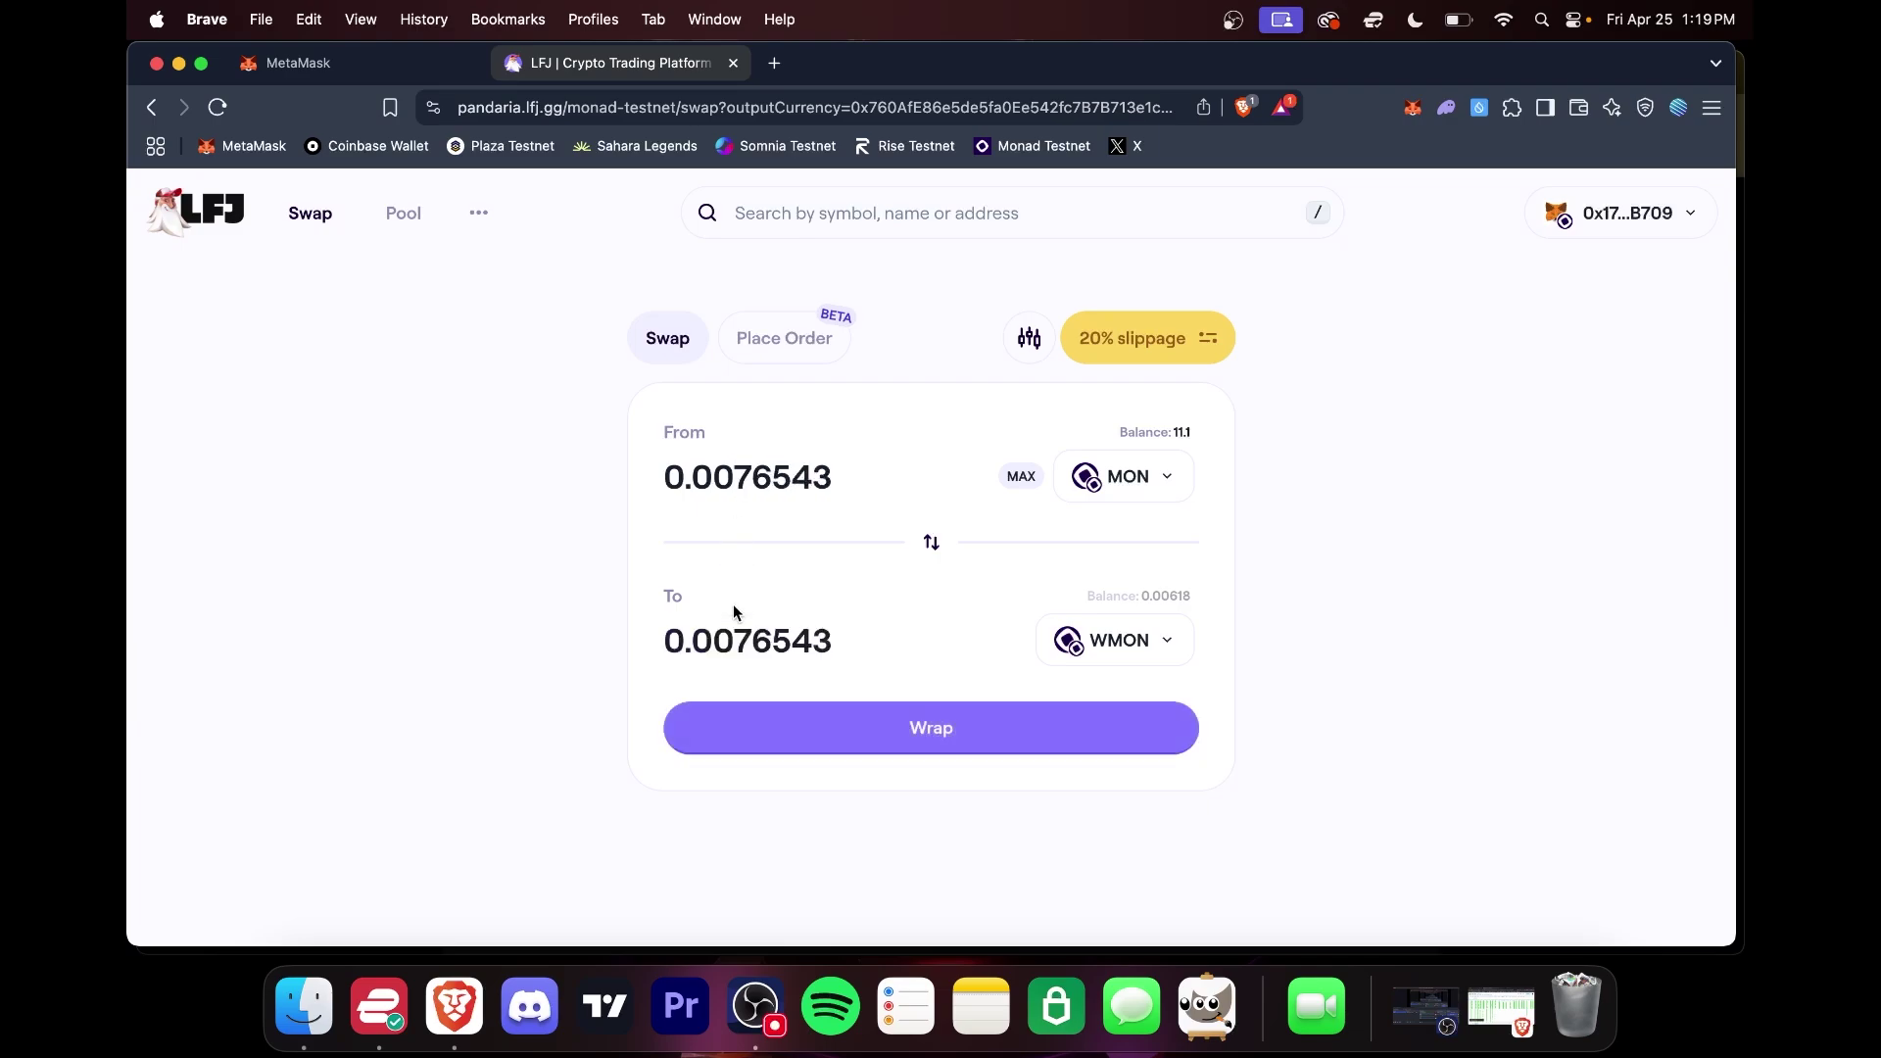
pyautogui.click(798, 725)
pyautogui.click(1602, 675)
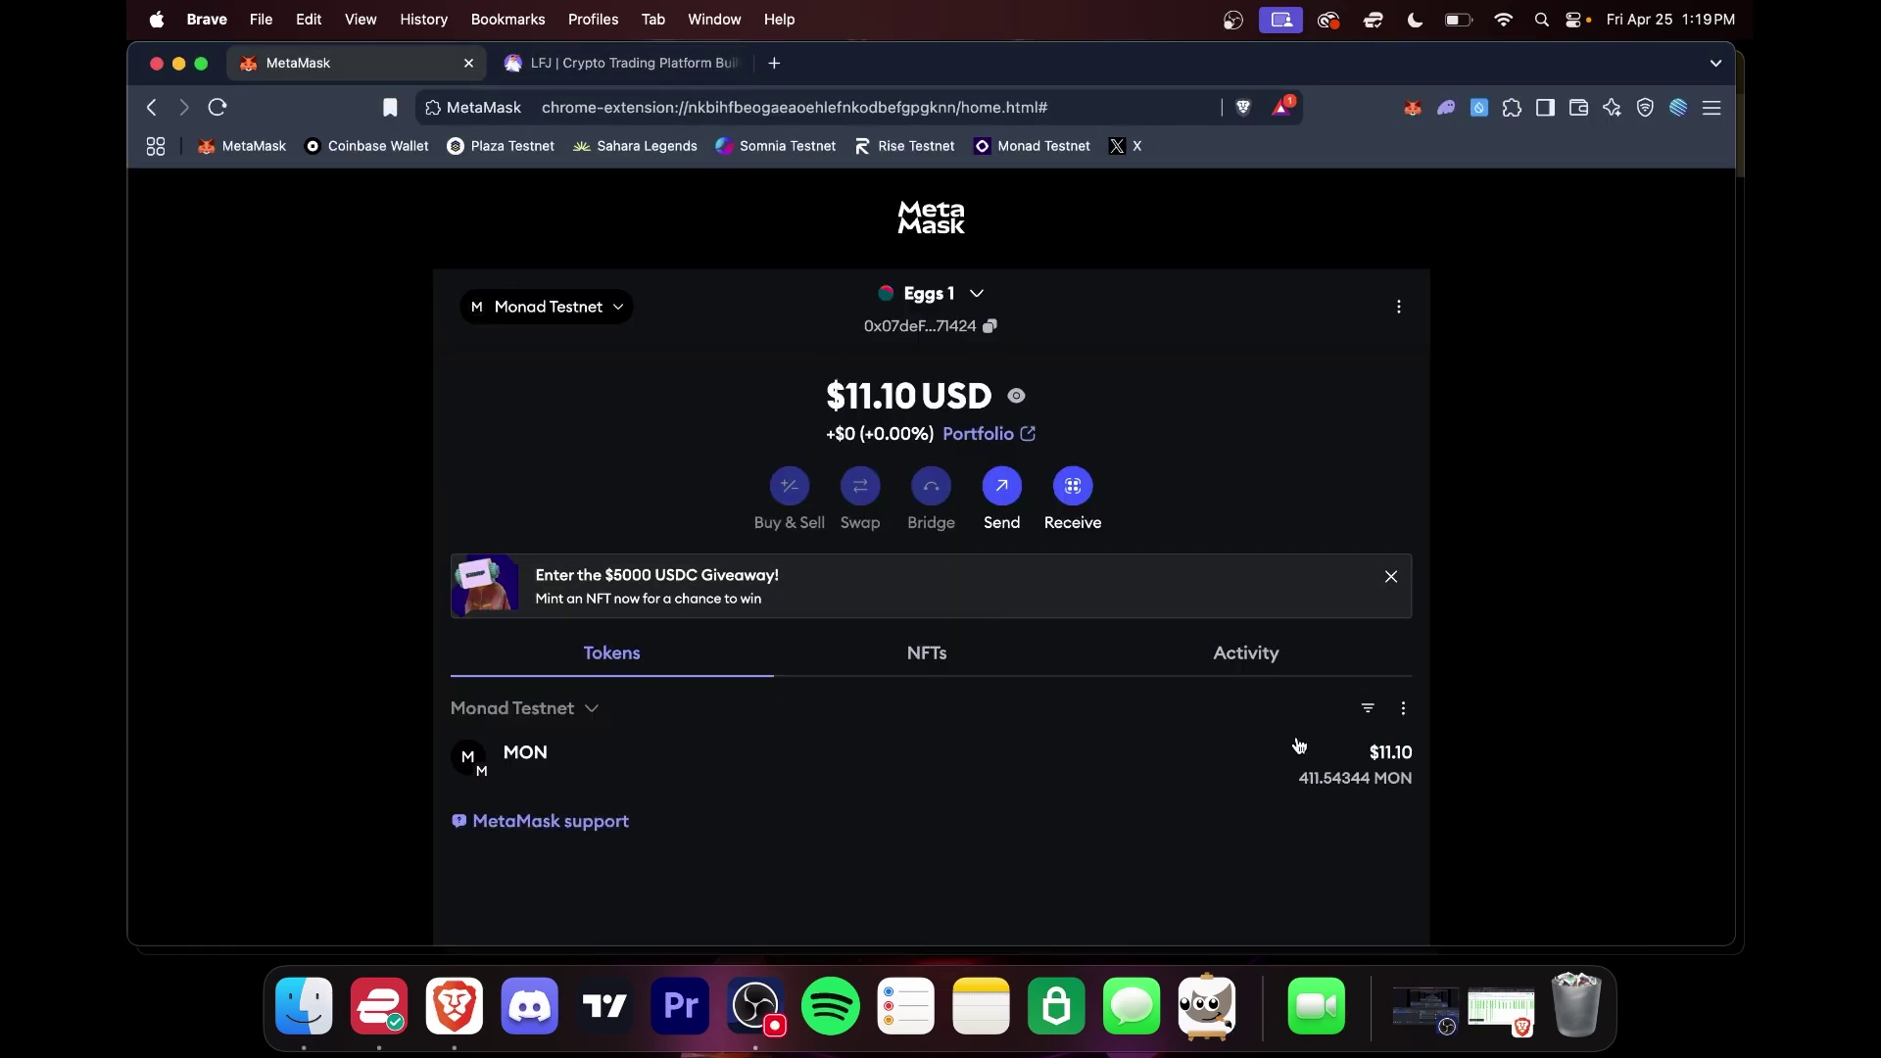
pyautogui.click(588, 67)
pyautogui.click(755, 475)
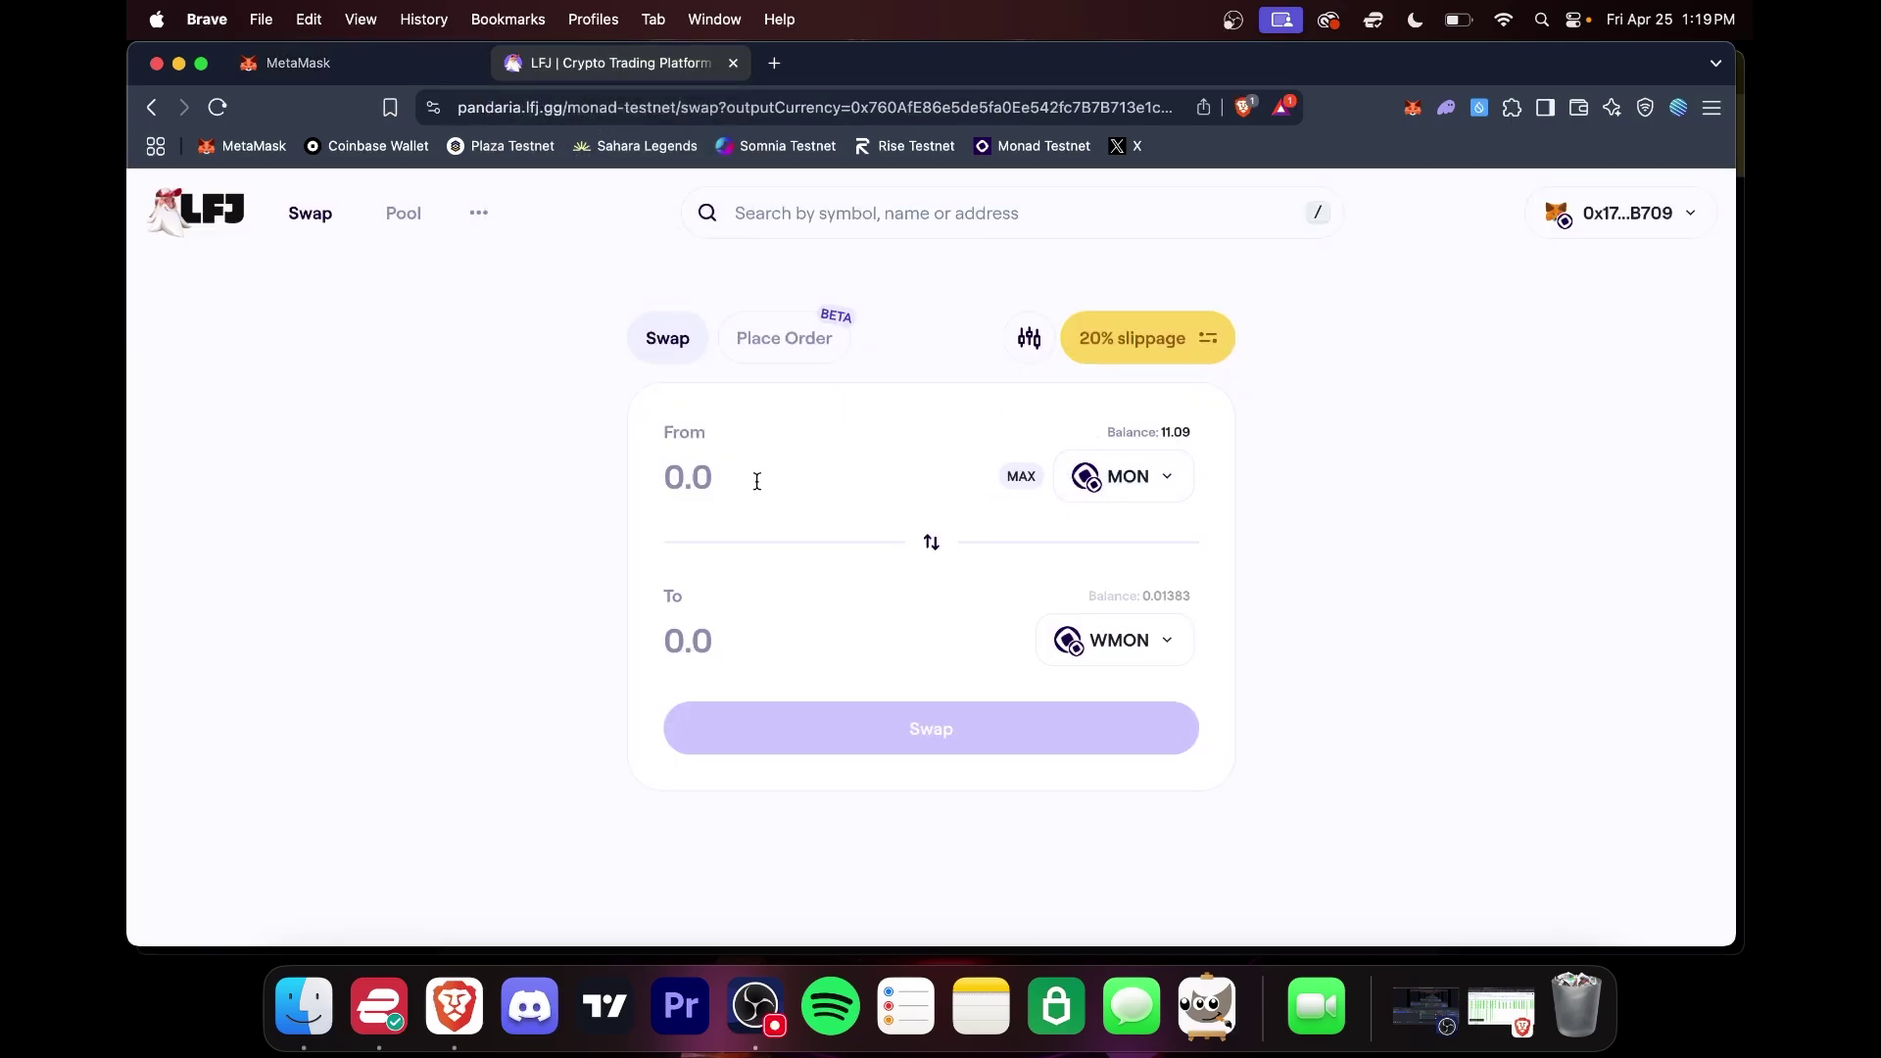
pyautogui.write('0.00')
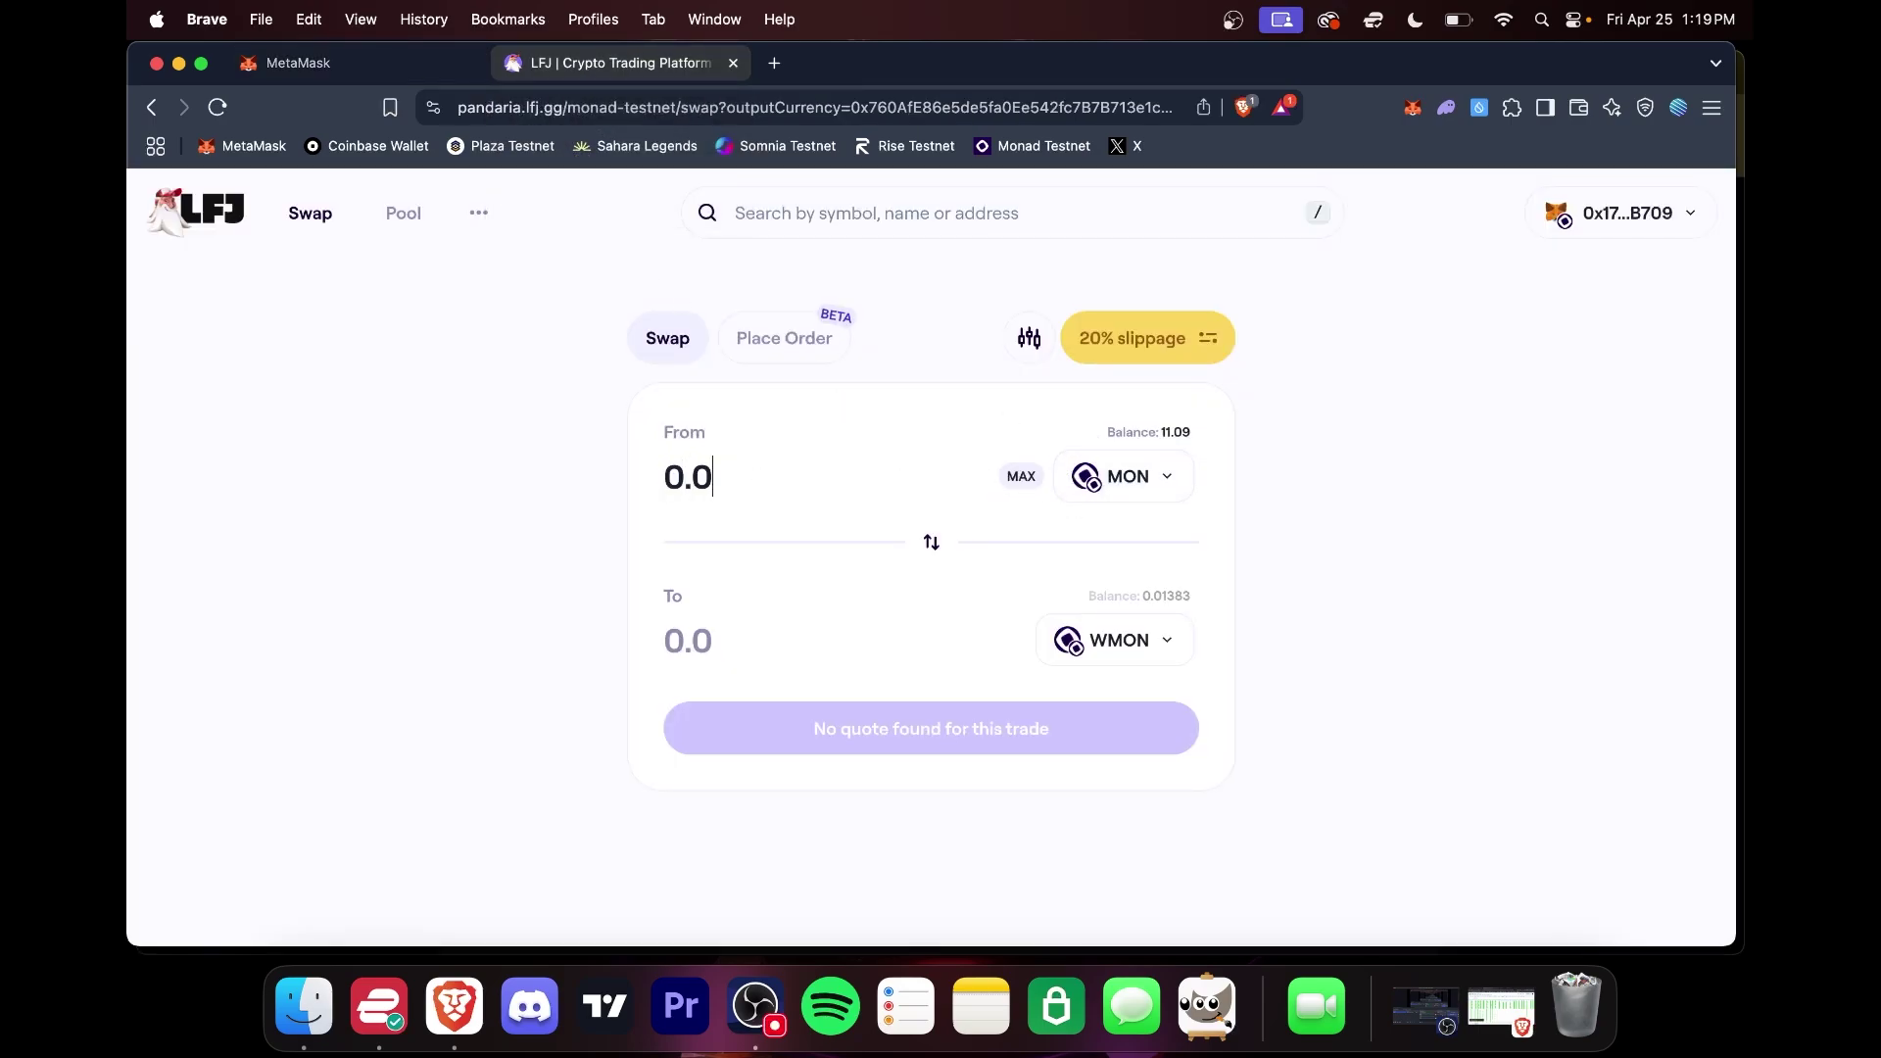
pyautogui.press('BackSpace')
pyautogui.press('BackSpace')
pyautogui.press('BackSpace')
# Step: Disconnect the Milk 1 wallet from LFJ and log in with the Eggs 1 MetaMask account over EVM
pyautogui.click(1627, 213)
pyautogui.click(1678, 315)
pyautogui.click(1611, 213)
pyautogui.click(990, 384)
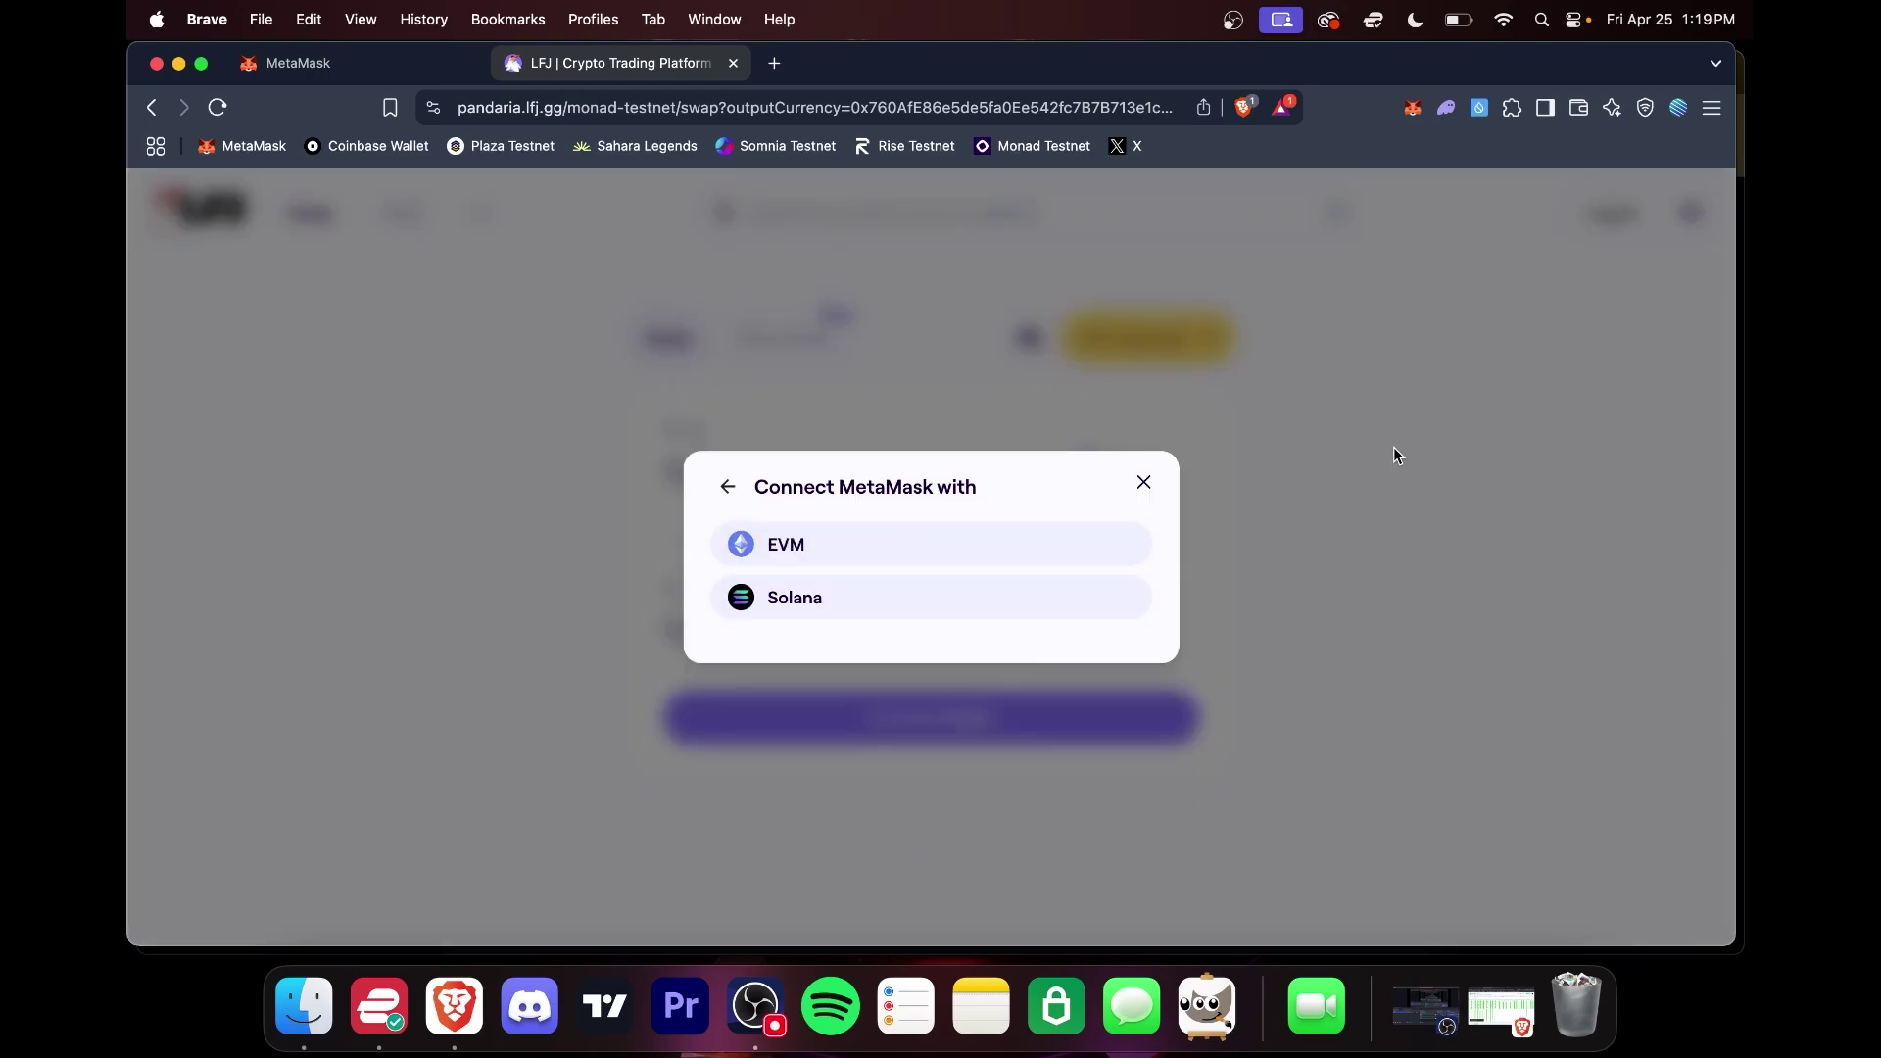
pyautogui.click(1048, 551)
# Step: Wrap 10 MON into WMON with the Eggs 1 account and approve the transaction
pyautogui.write('10')
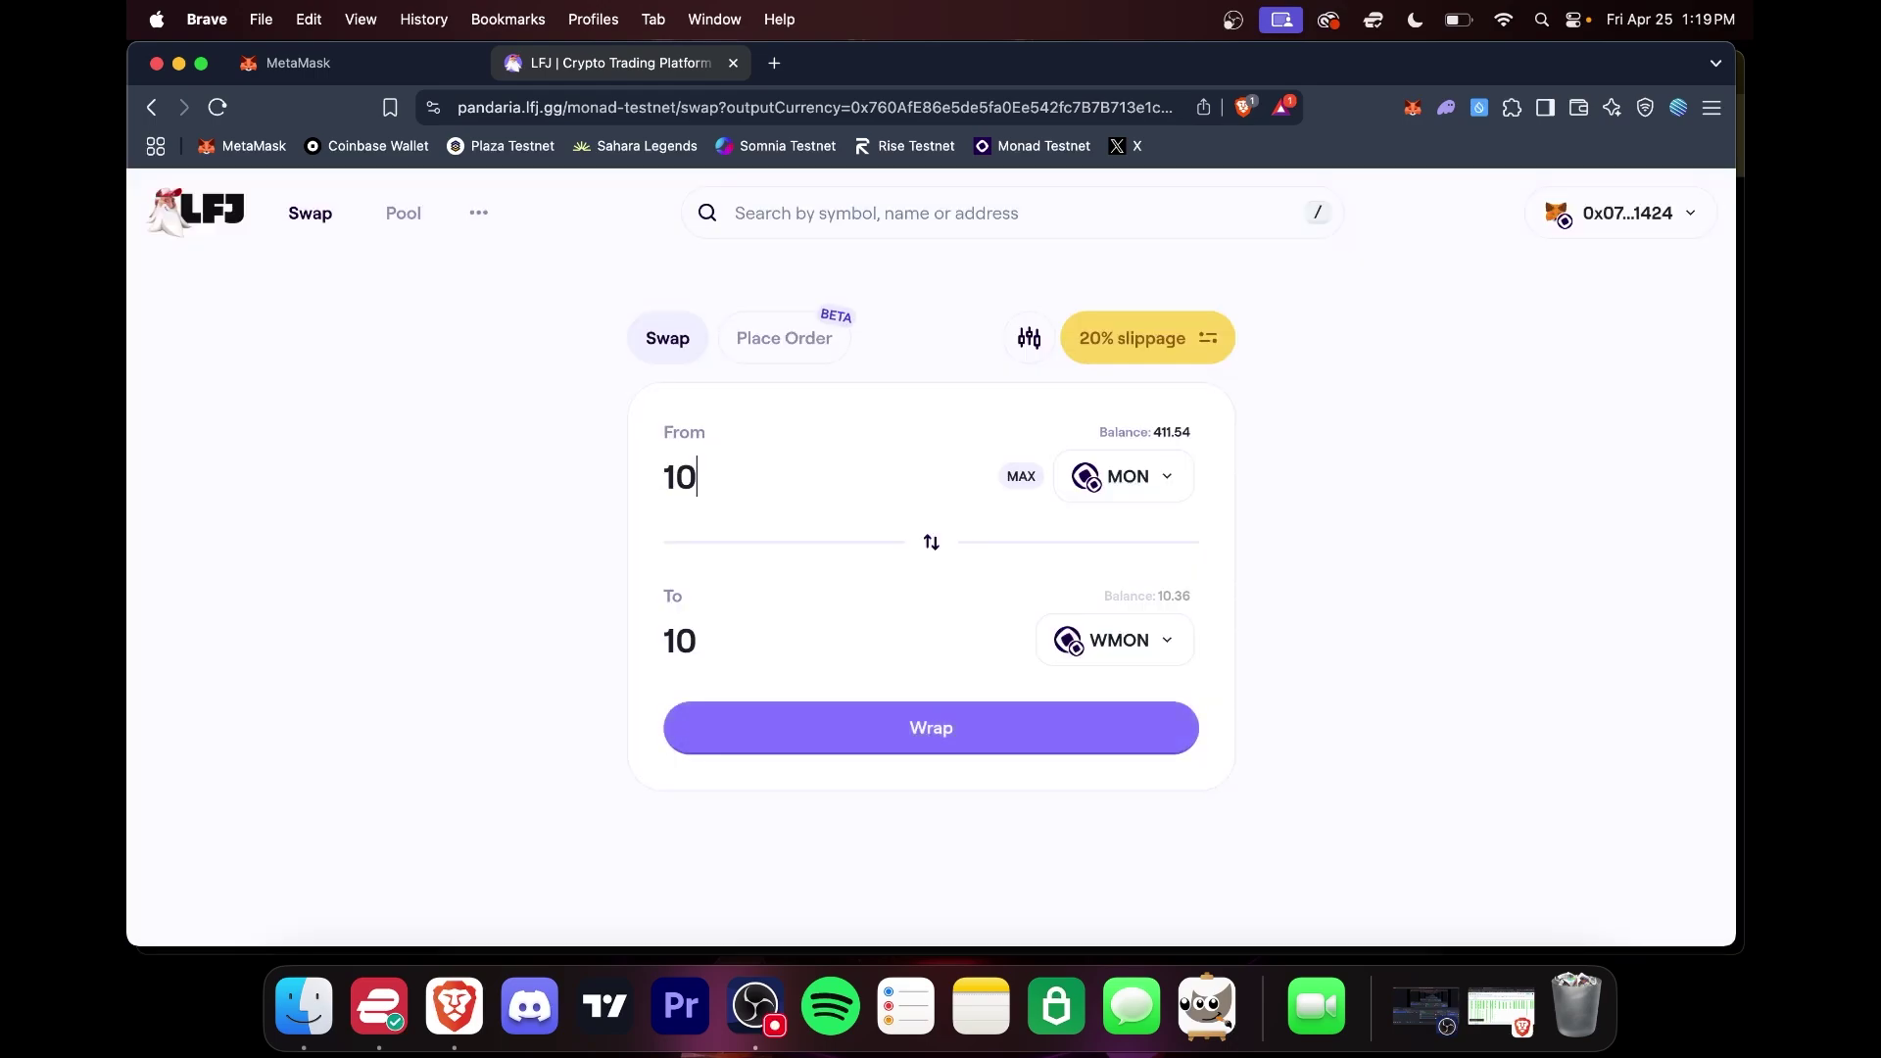
pyautogui.click(874, 738)
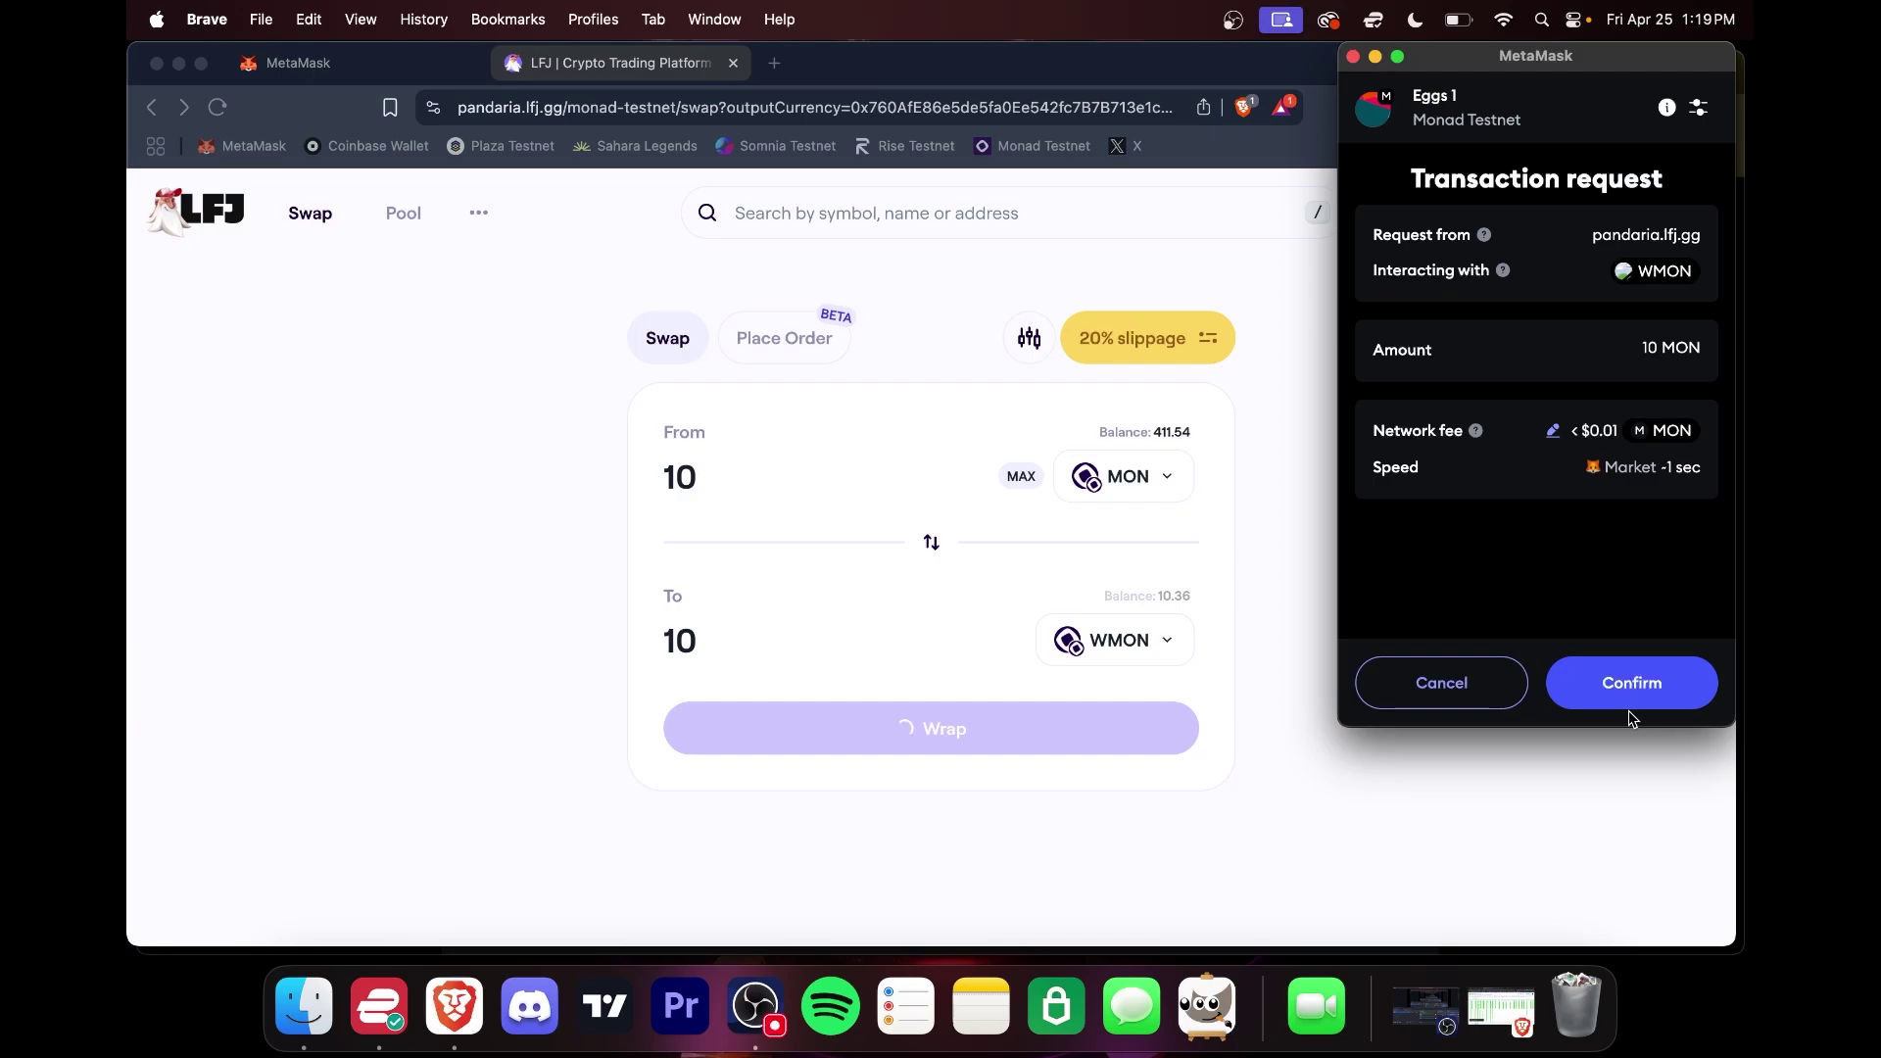
pyautogui.click(1626, 701)
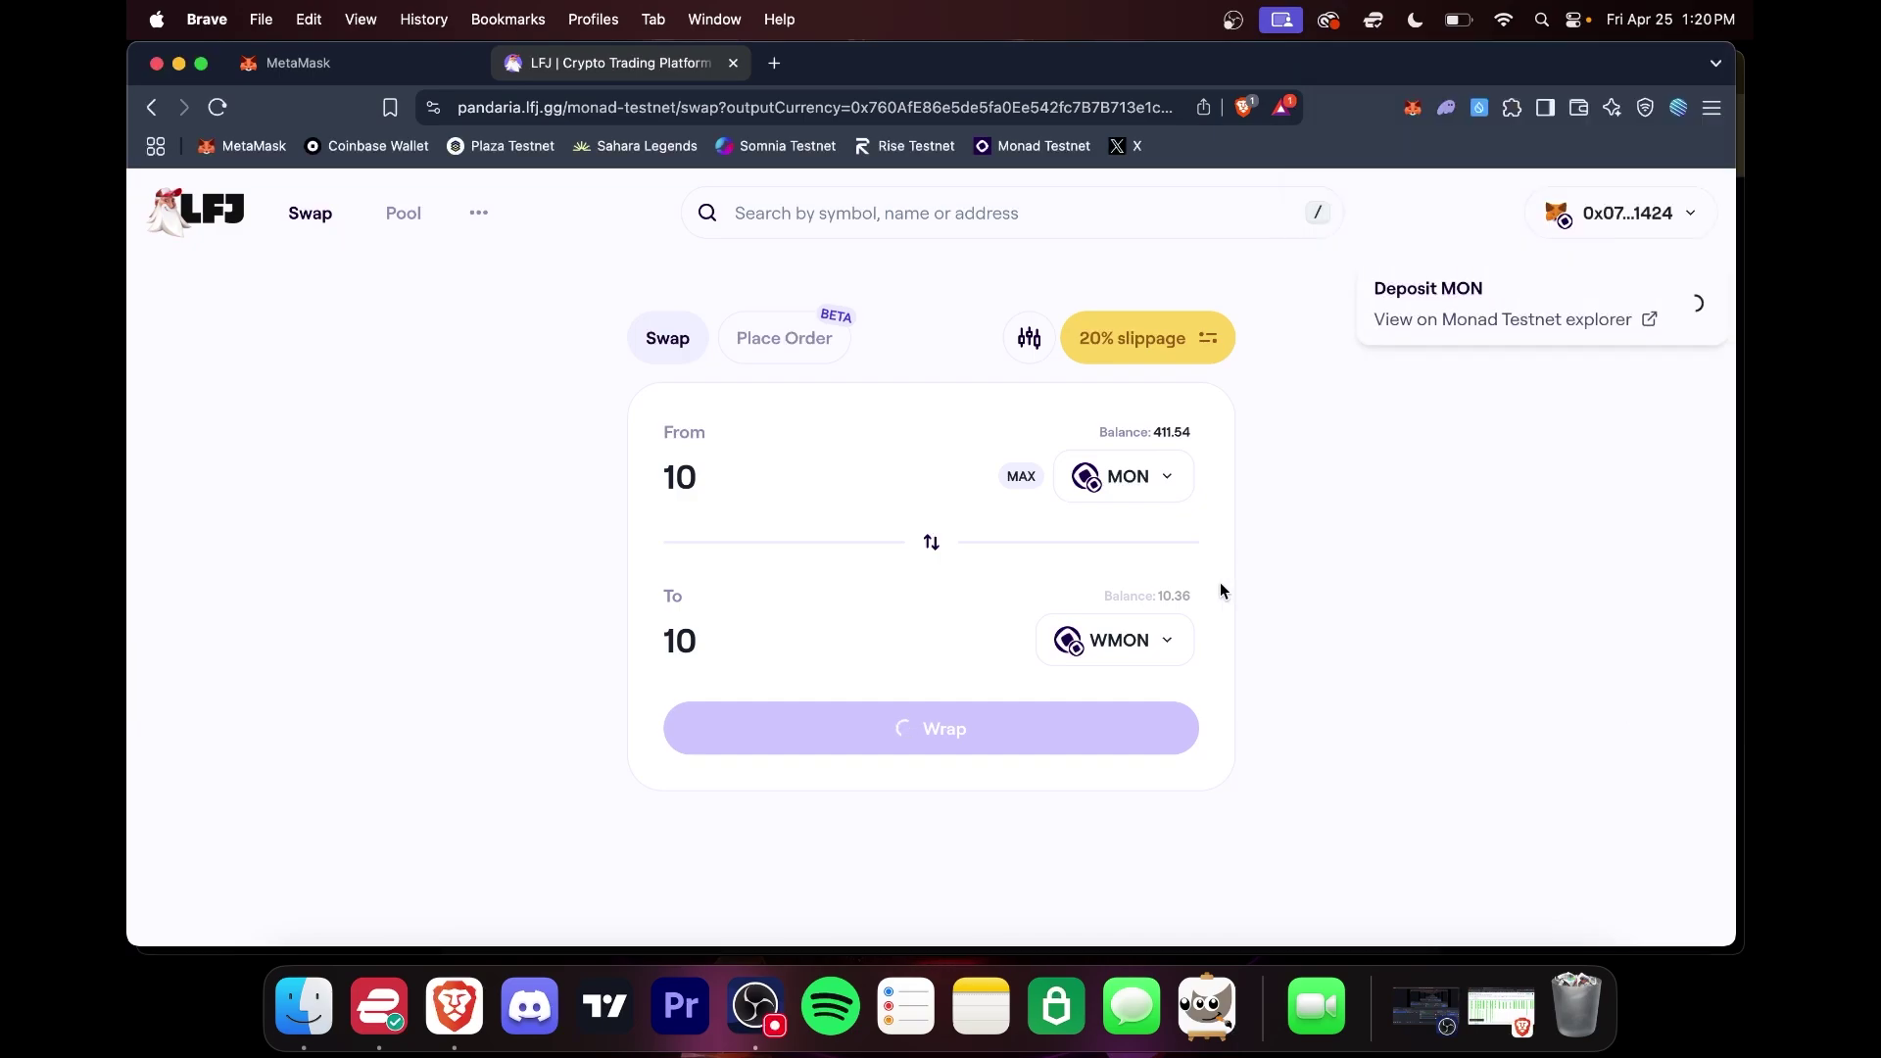
# Step: Switch MetaMask to the Cheese 1 account and reconnect LFJ with it as an EVM wallet
pyautogui.click(319, 68)
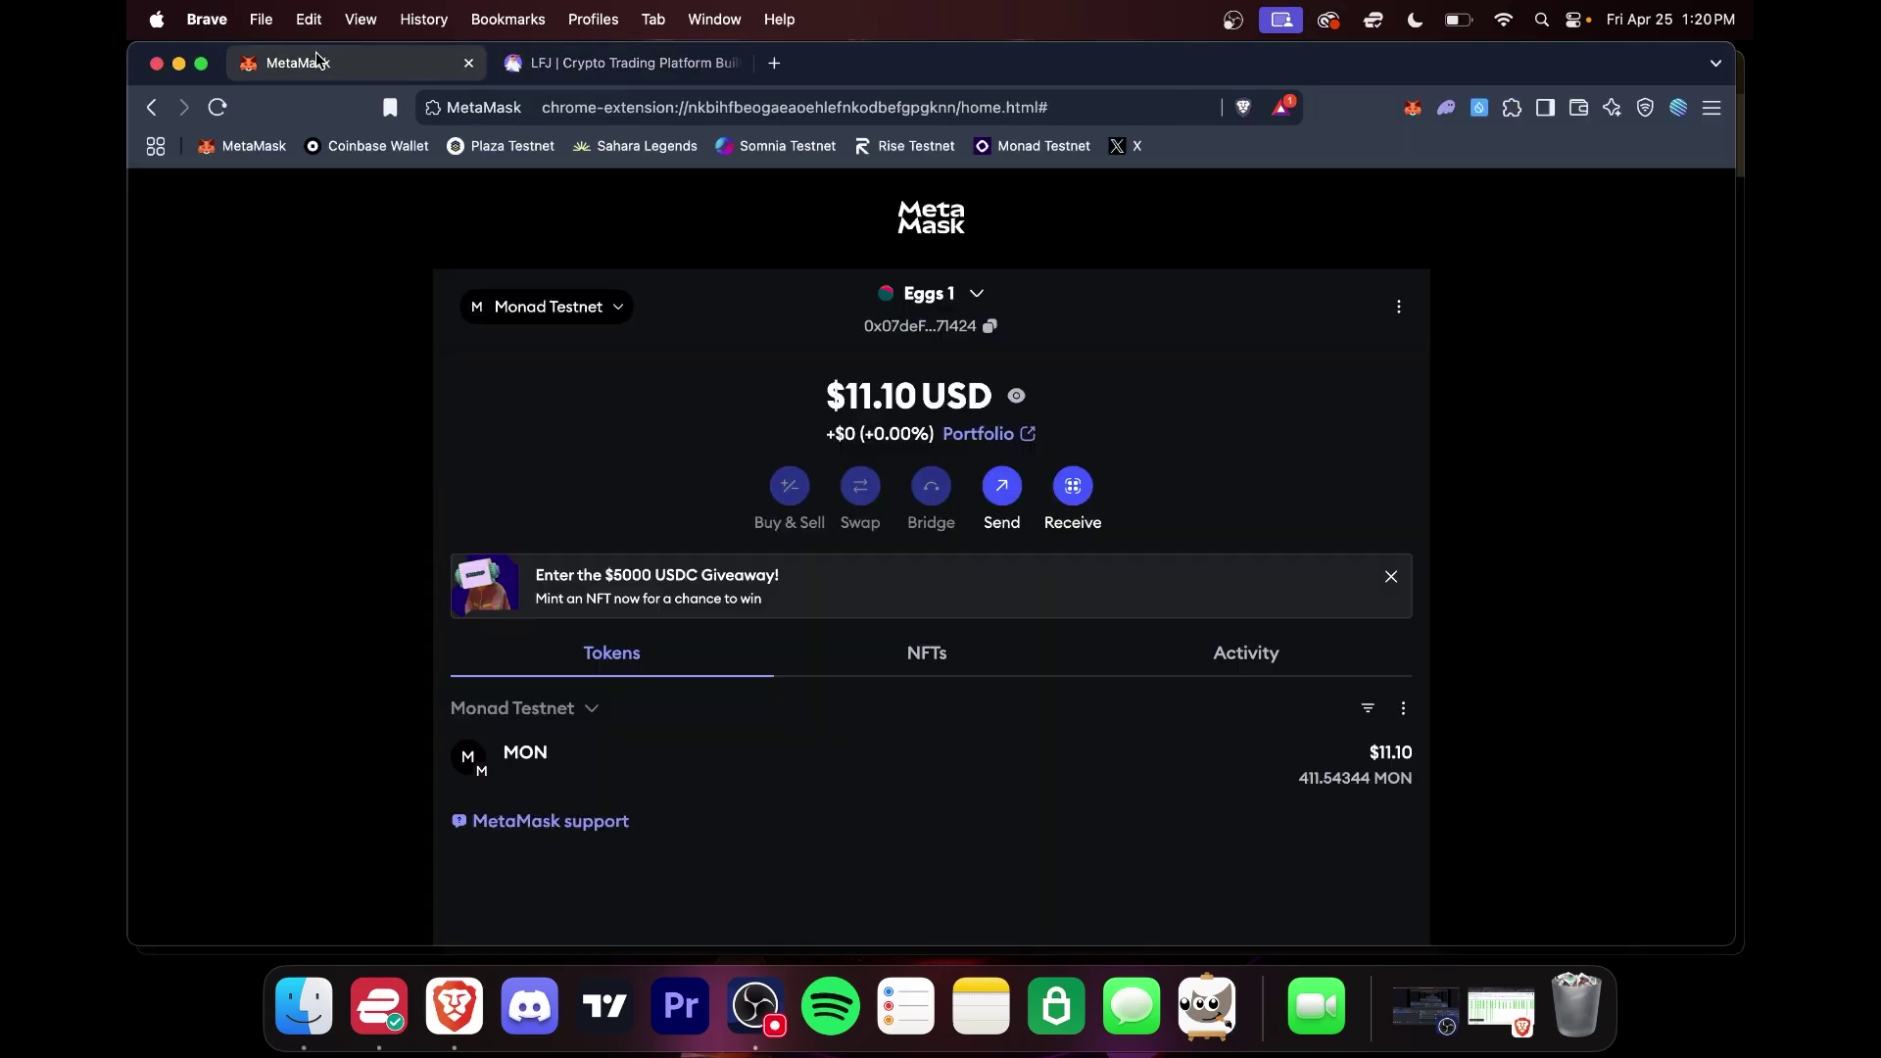
pyautogui.click(914, 287)
pyautogui.click(933, 728)
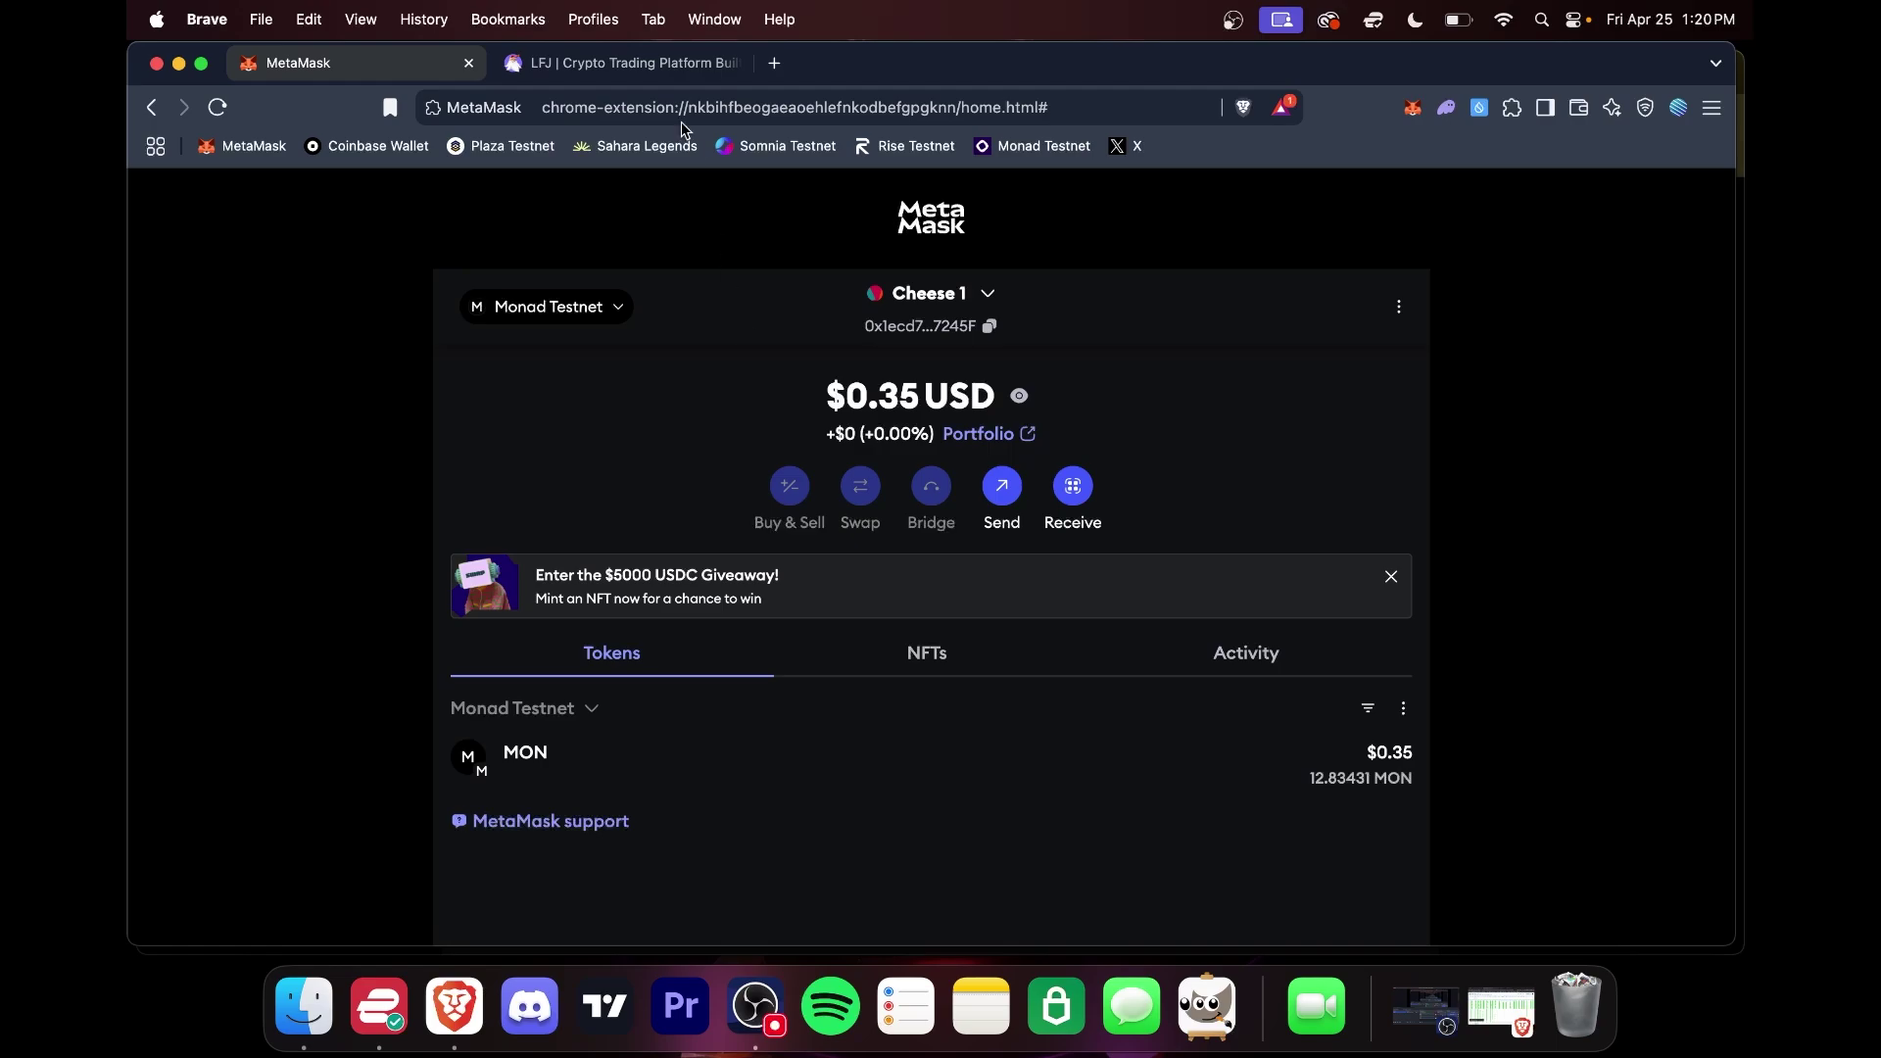
pyautogui.click(632, 64)
pyautogui.click(1628, 215)
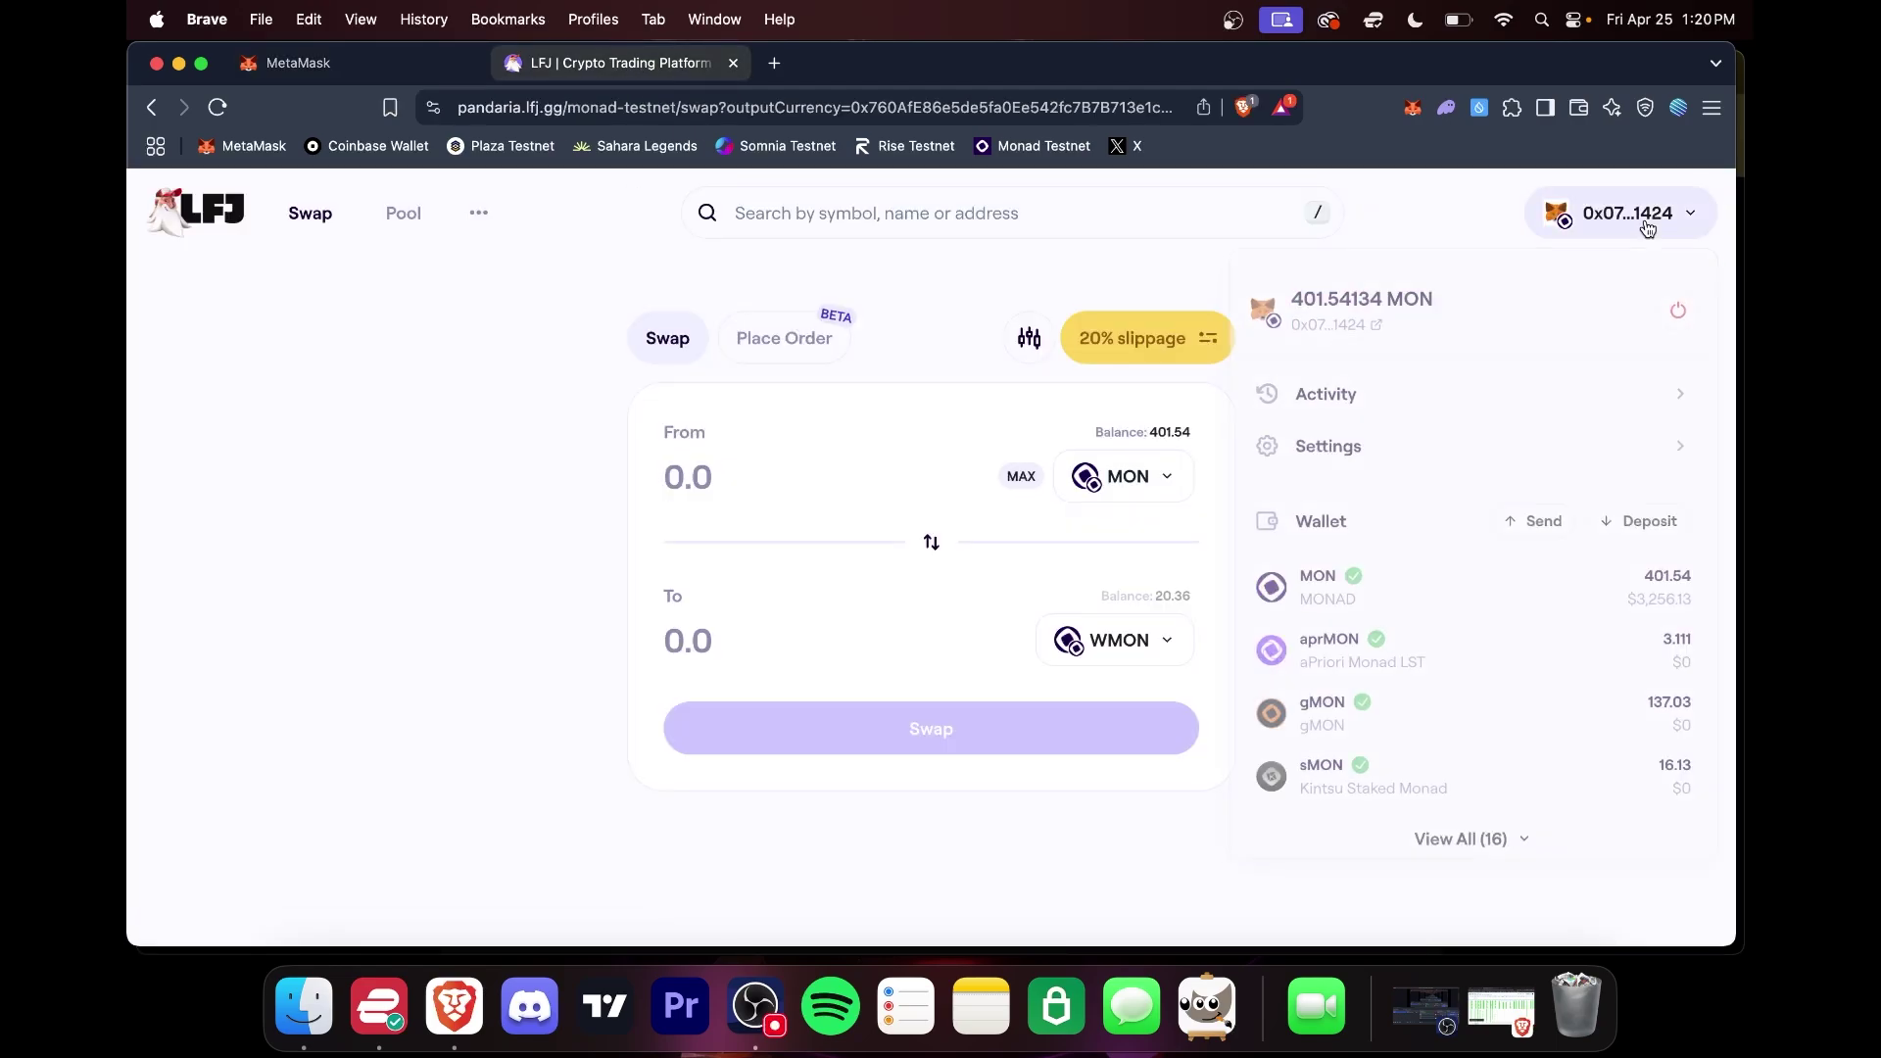
pyautogui.click(1626, 224)
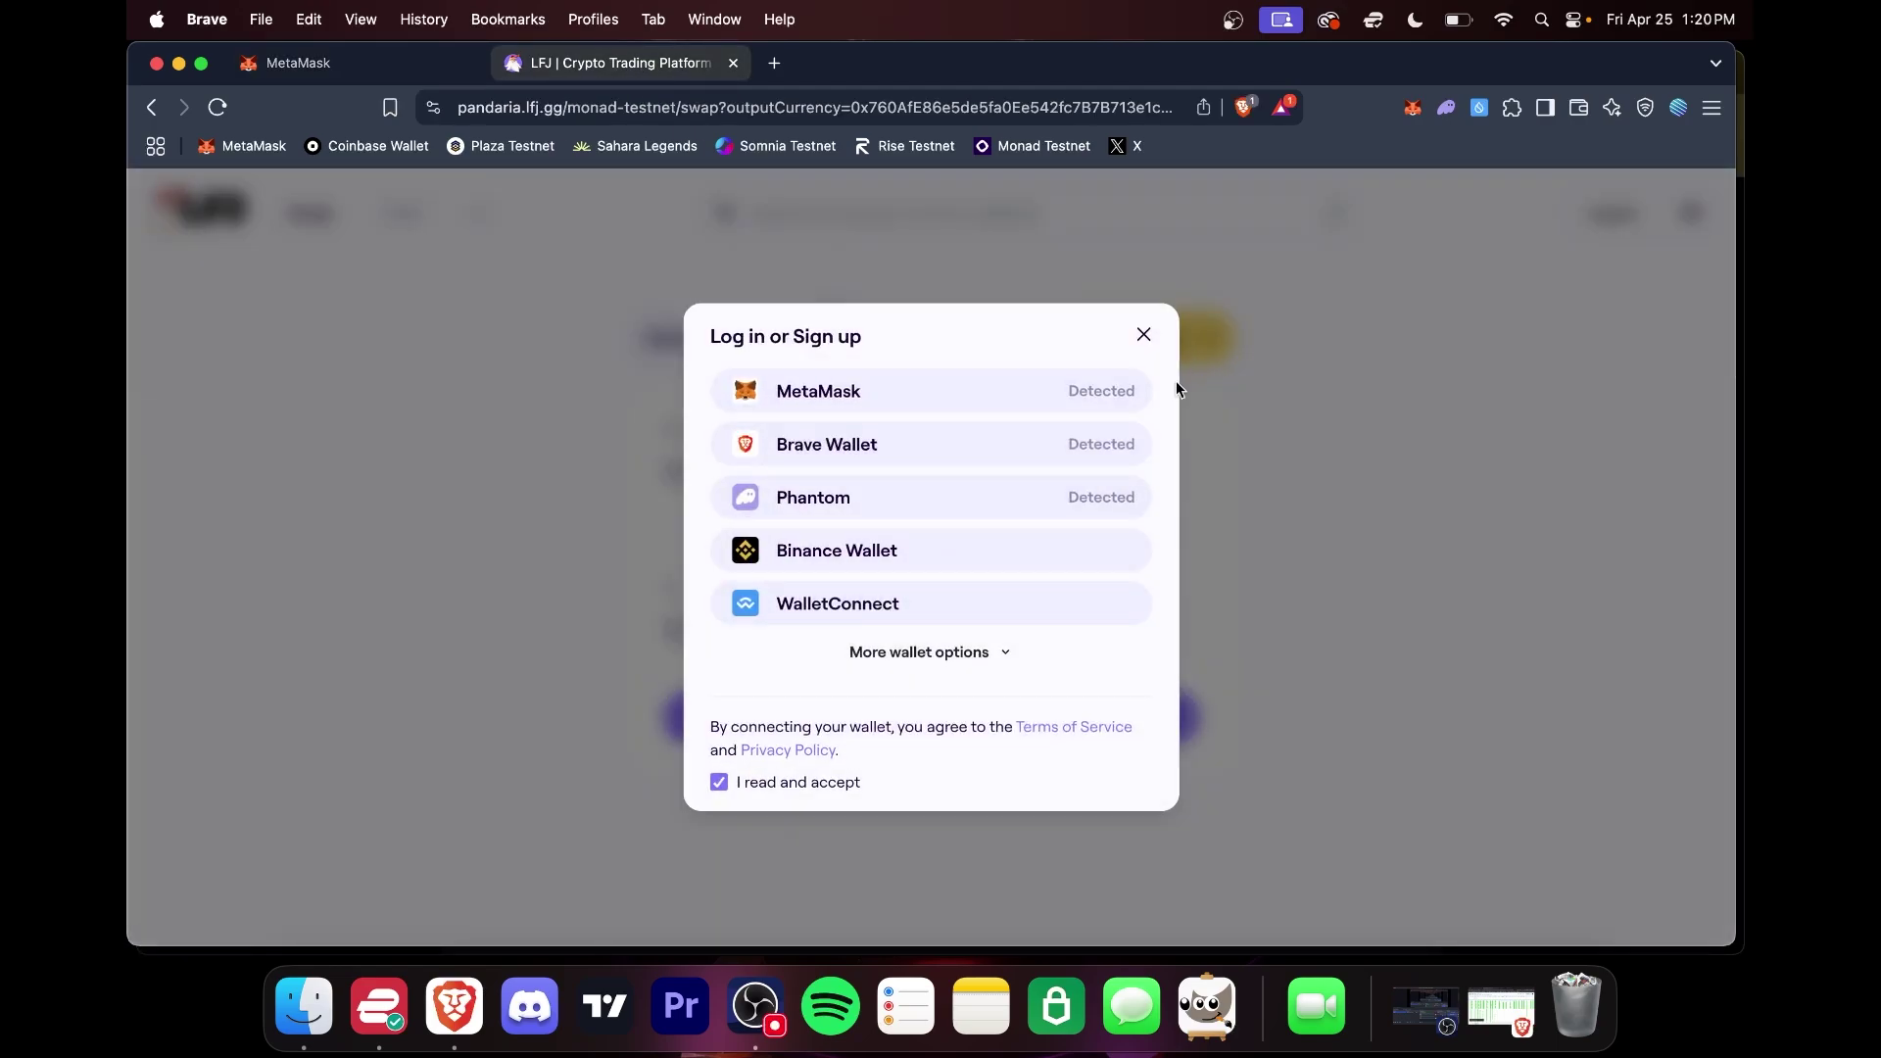
pyautogui.click(1058, 390)
pyautogui.click(958, 535)
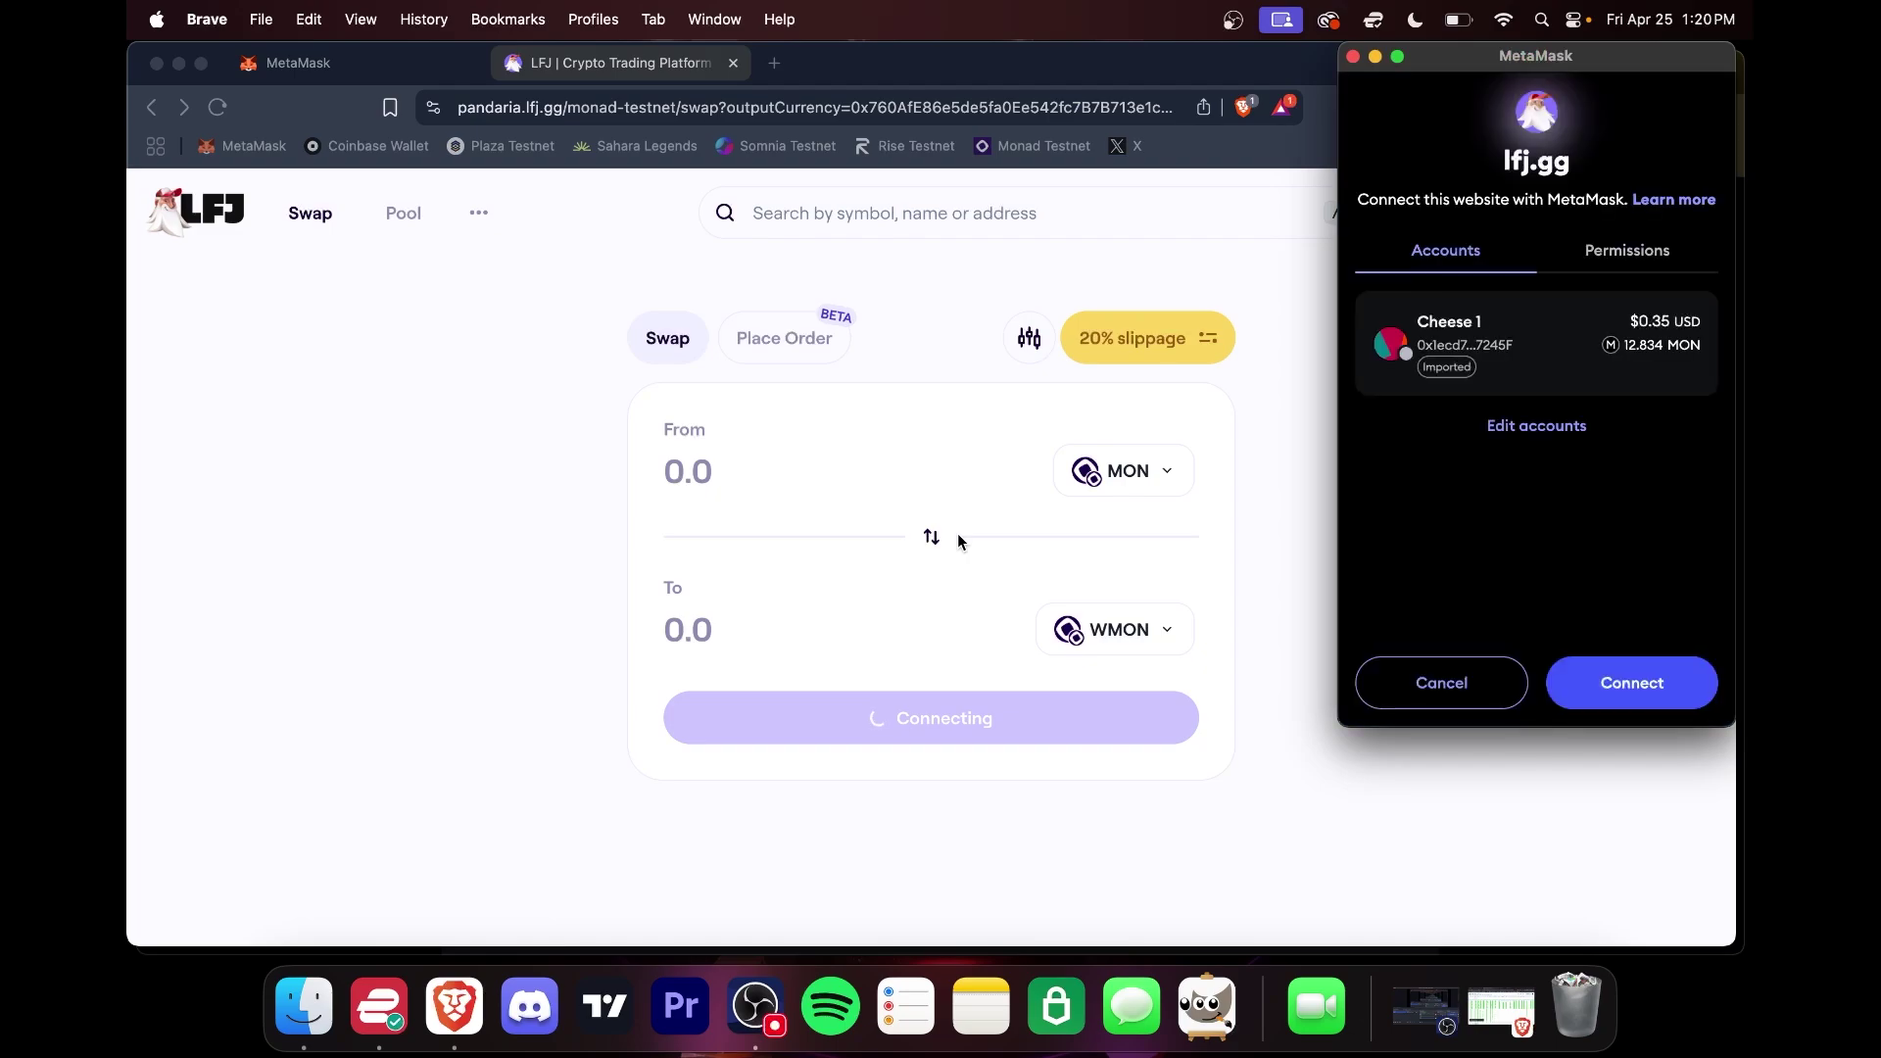
pyautogui.click(1638, 682)
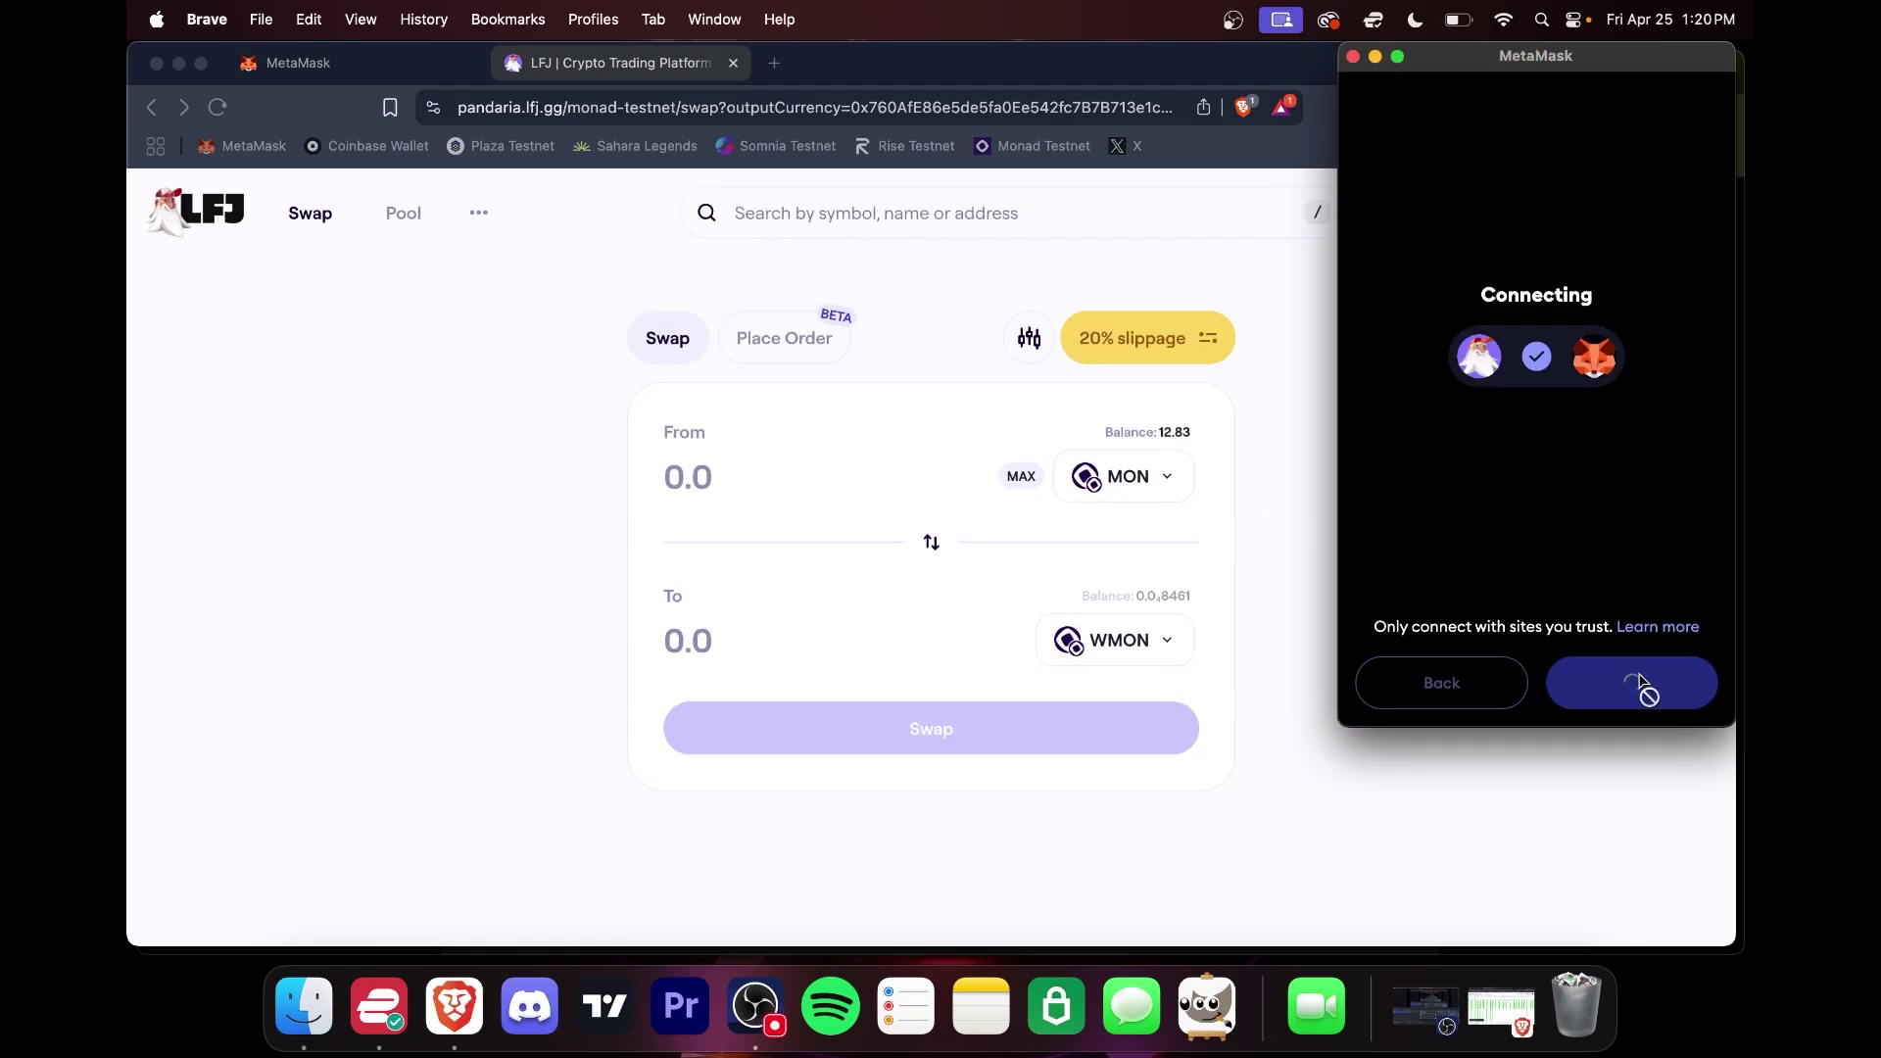
# Step: Wrap 0.1 MON into WMON with the Cheese 1 account and approve the transaction
pyautogui.click(809, 481)
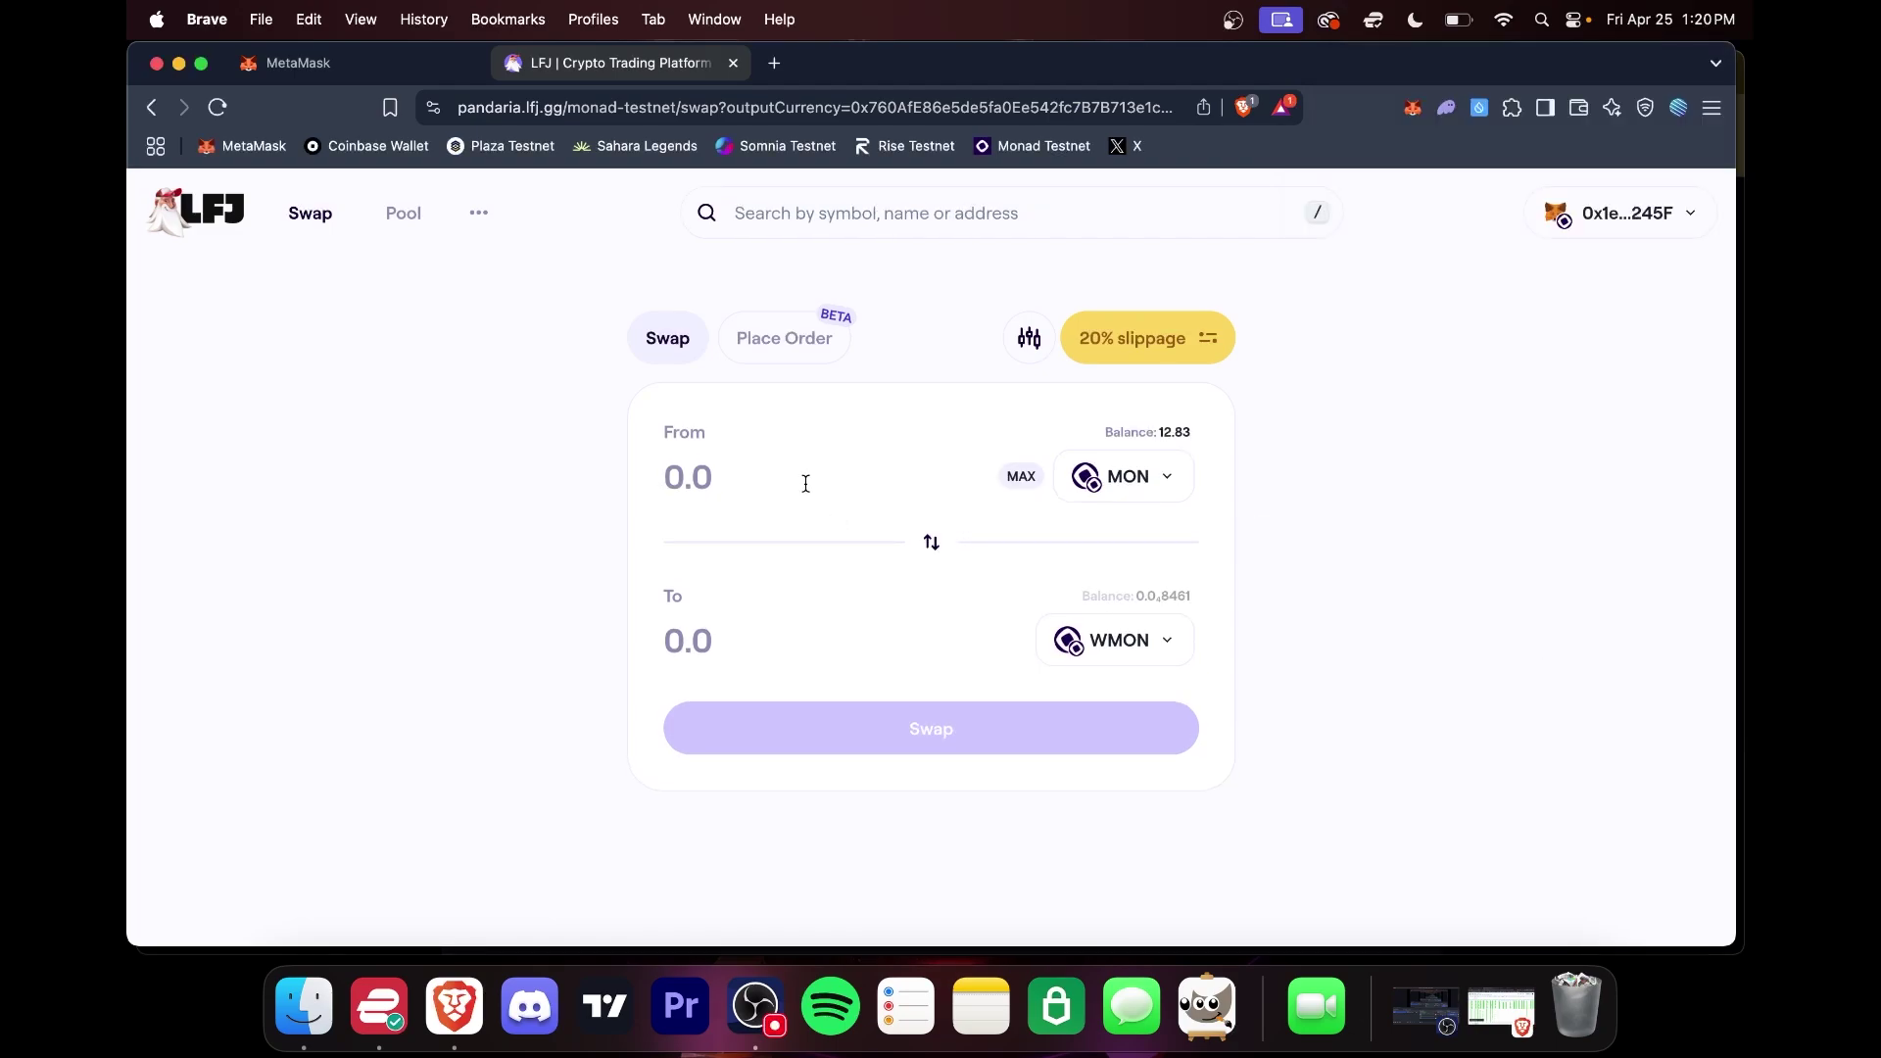
pyautogui.write('0.1')
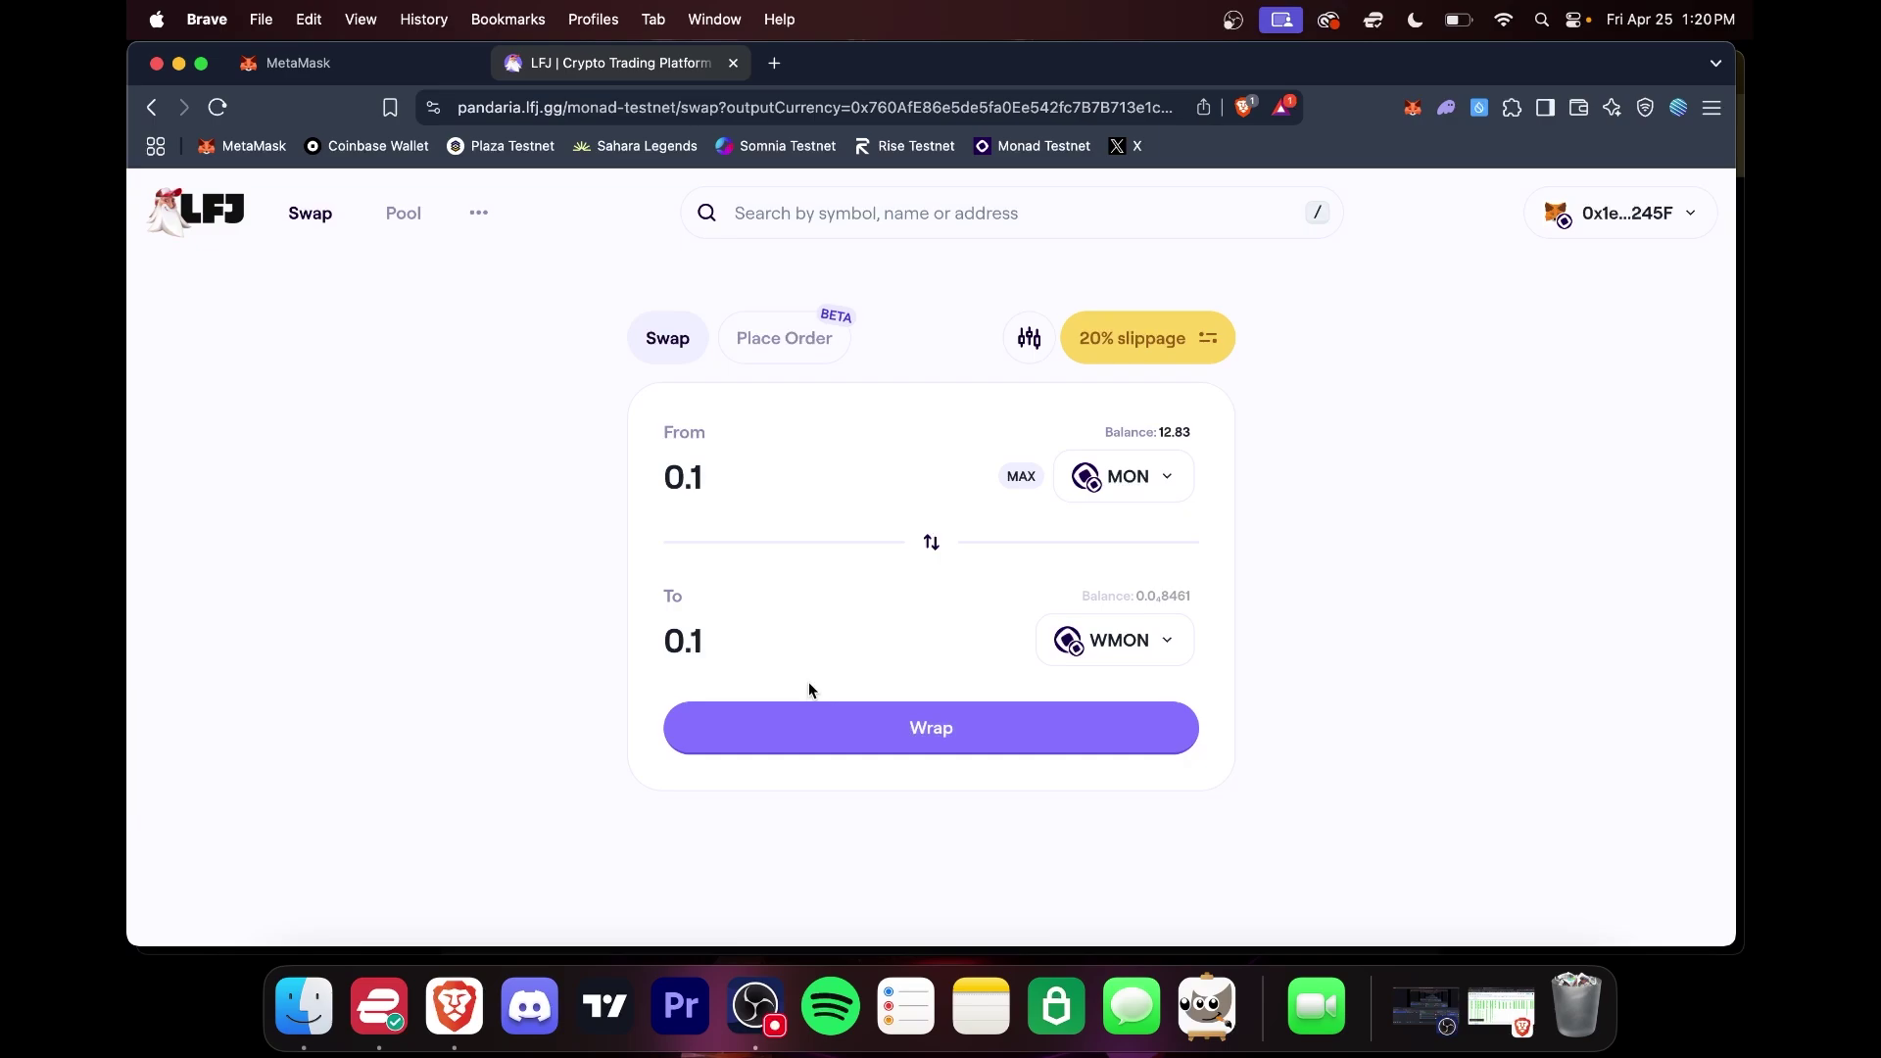
pyautogui.click(875, 740)
pyautogui.click(1633, 680)
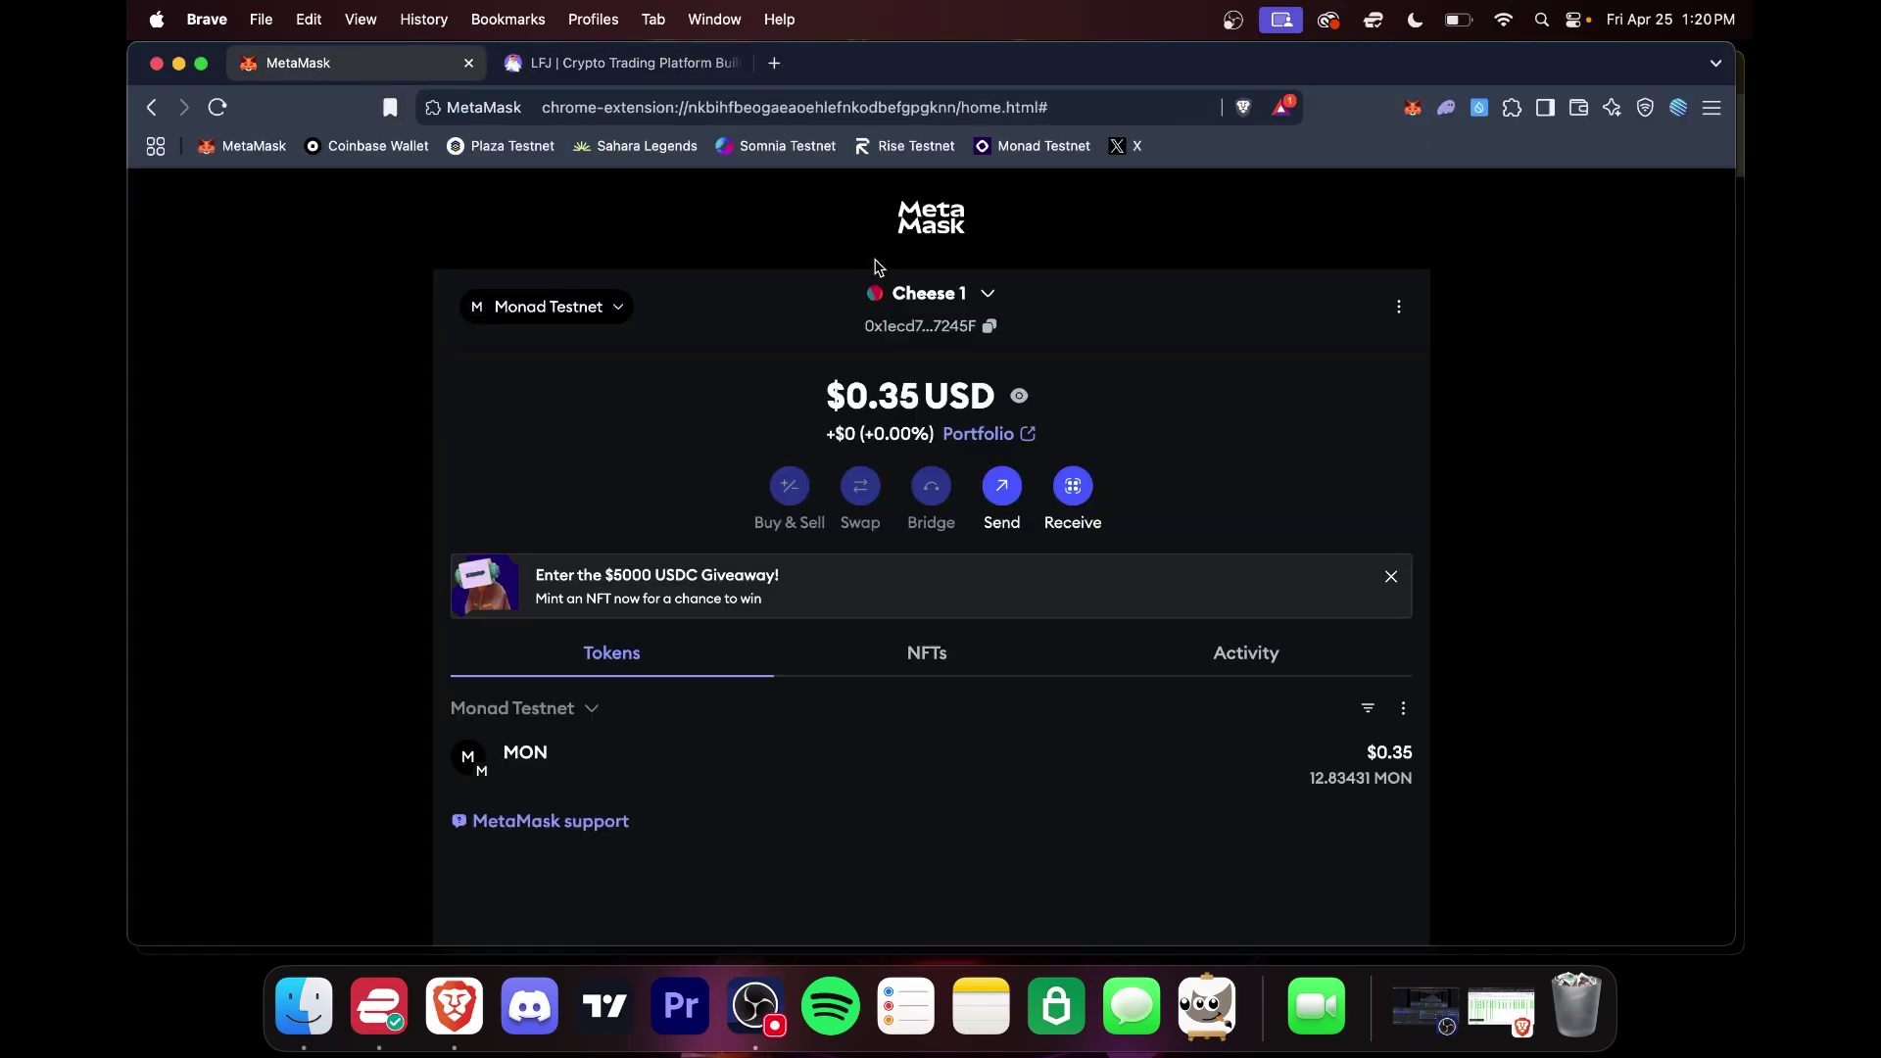
# Step: Check the MetaMask account list, then view the Monad Testnet balance in the Phantom wallet
pyautogui.click(927, 293)
pyautogui.click(803, 368)
pyautogui.click(615, 68)
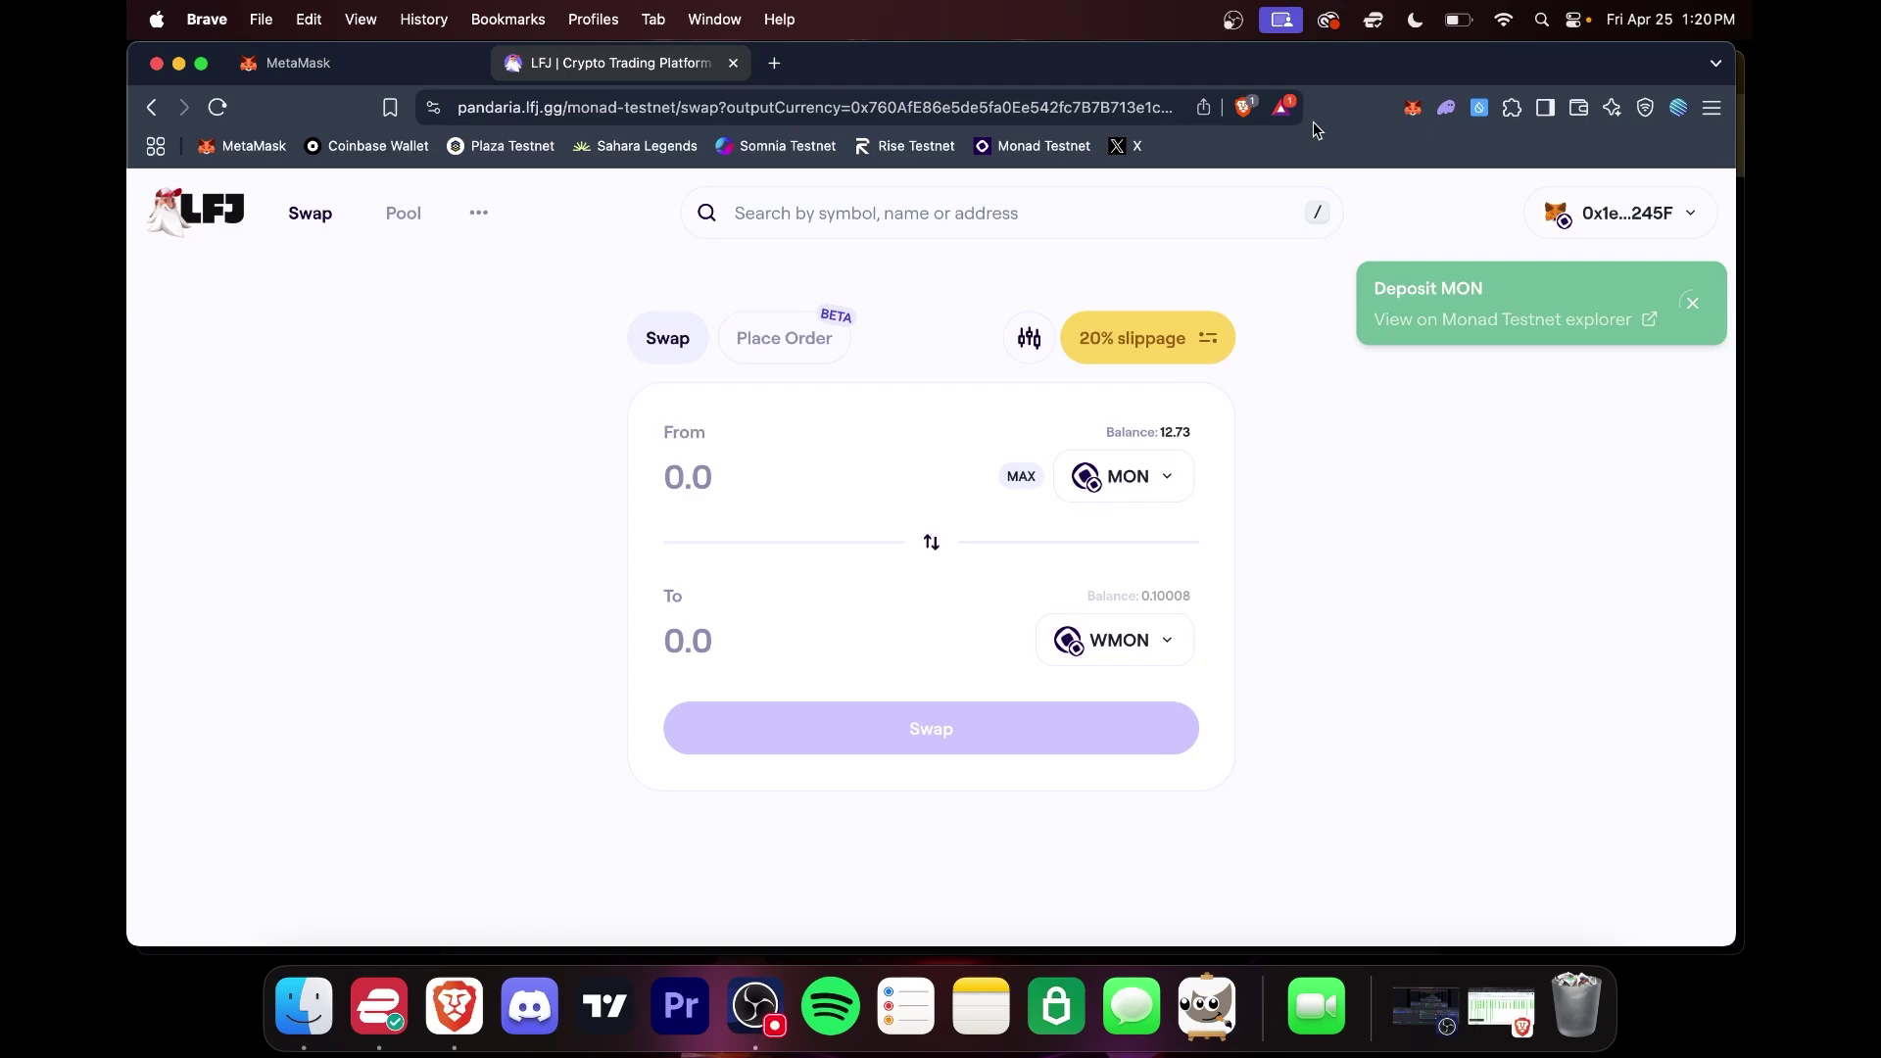
pyautogui.click(1446, 107)
pyautogui.press('Return')
pyautogui.scroll(-5, 1171, 538)
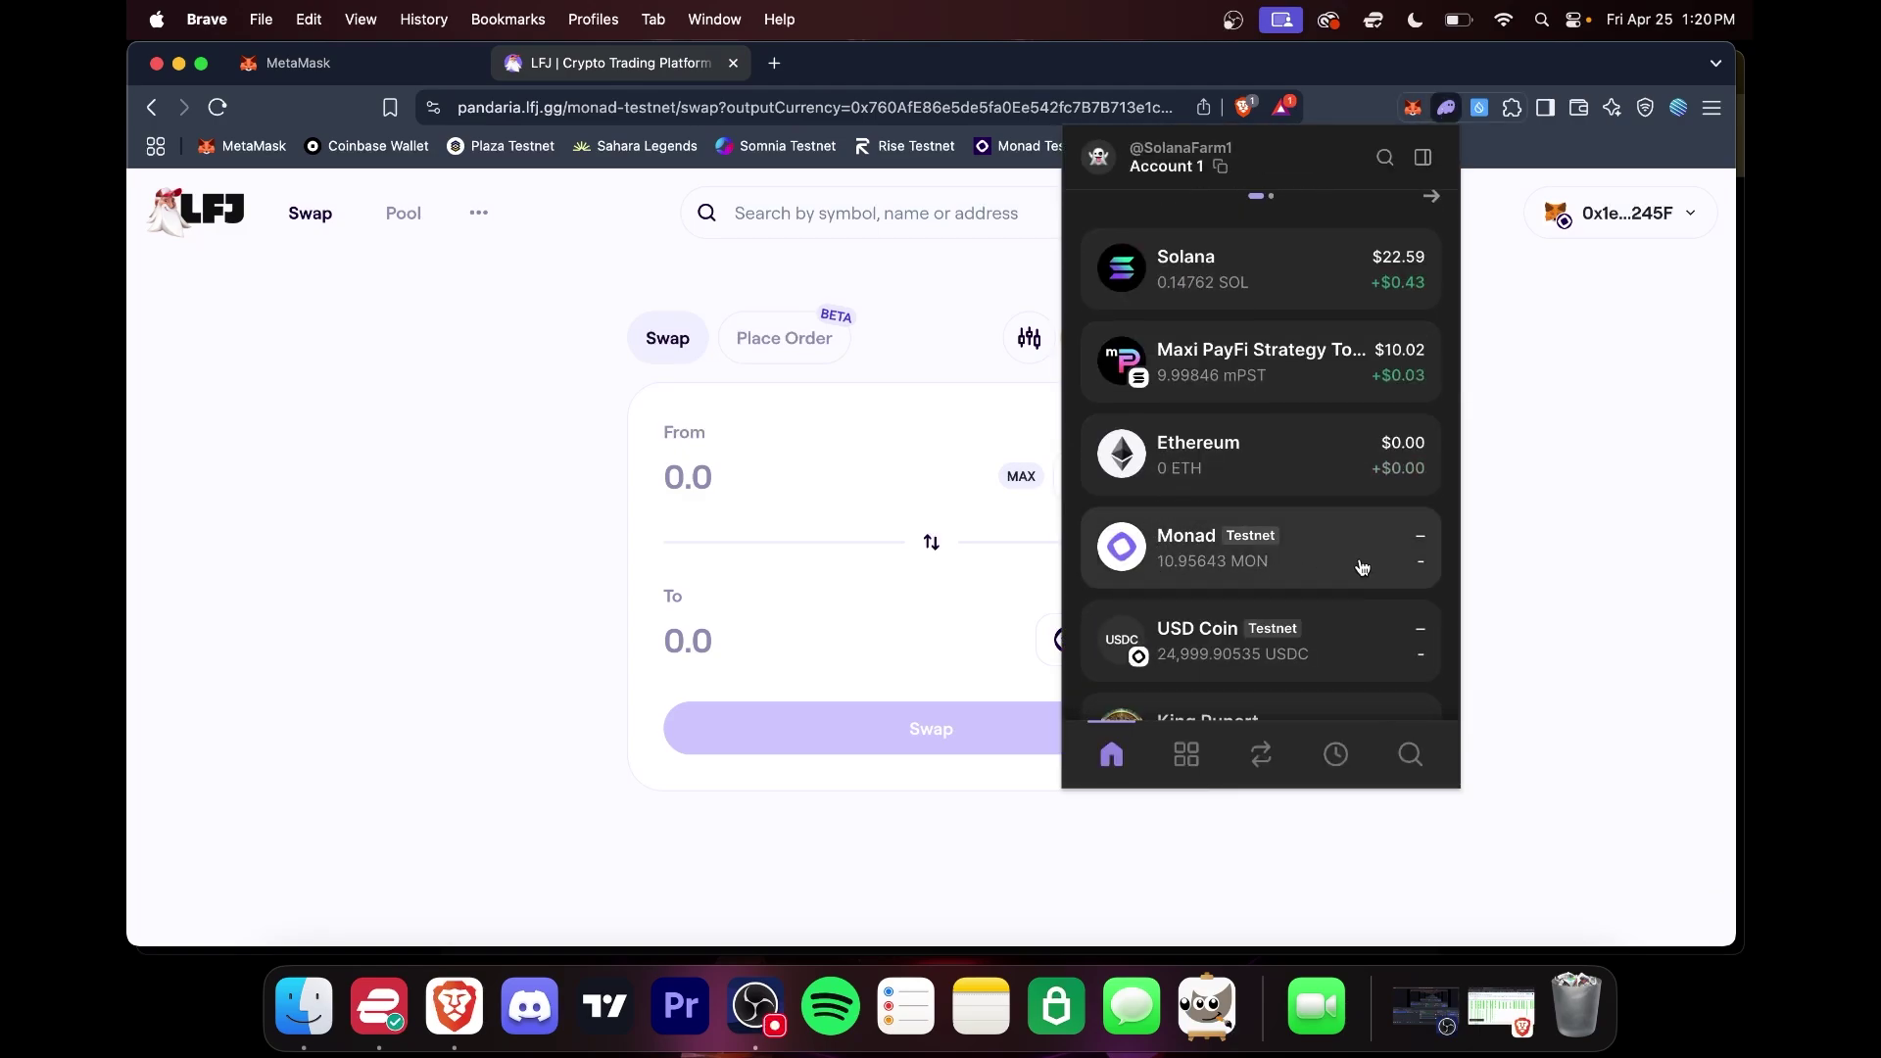
pyautogui.click(1734, 497)
# Step: Disconnect the Cheese 1 wallet from LFJ and log in with the Phantom wallet over EVM
pyautogui.click(1665, 212)
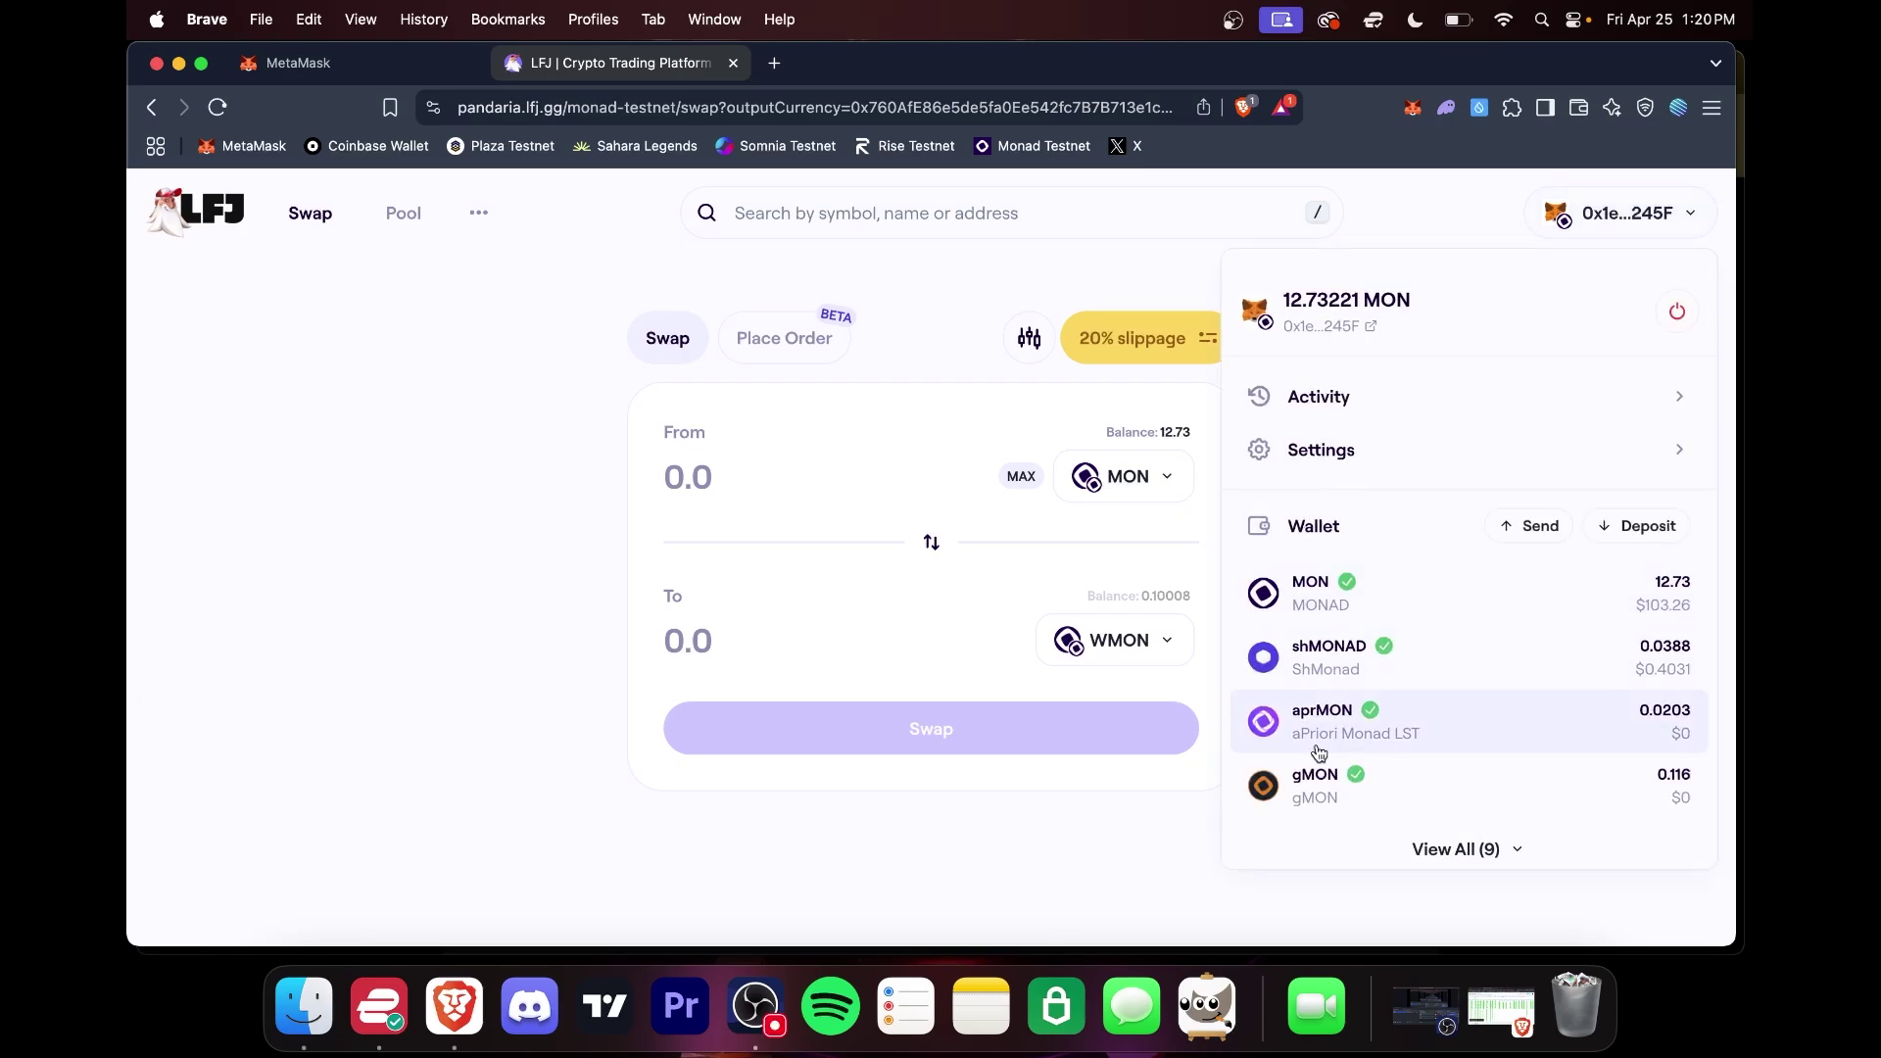
pyautogui.click(1677, 312)
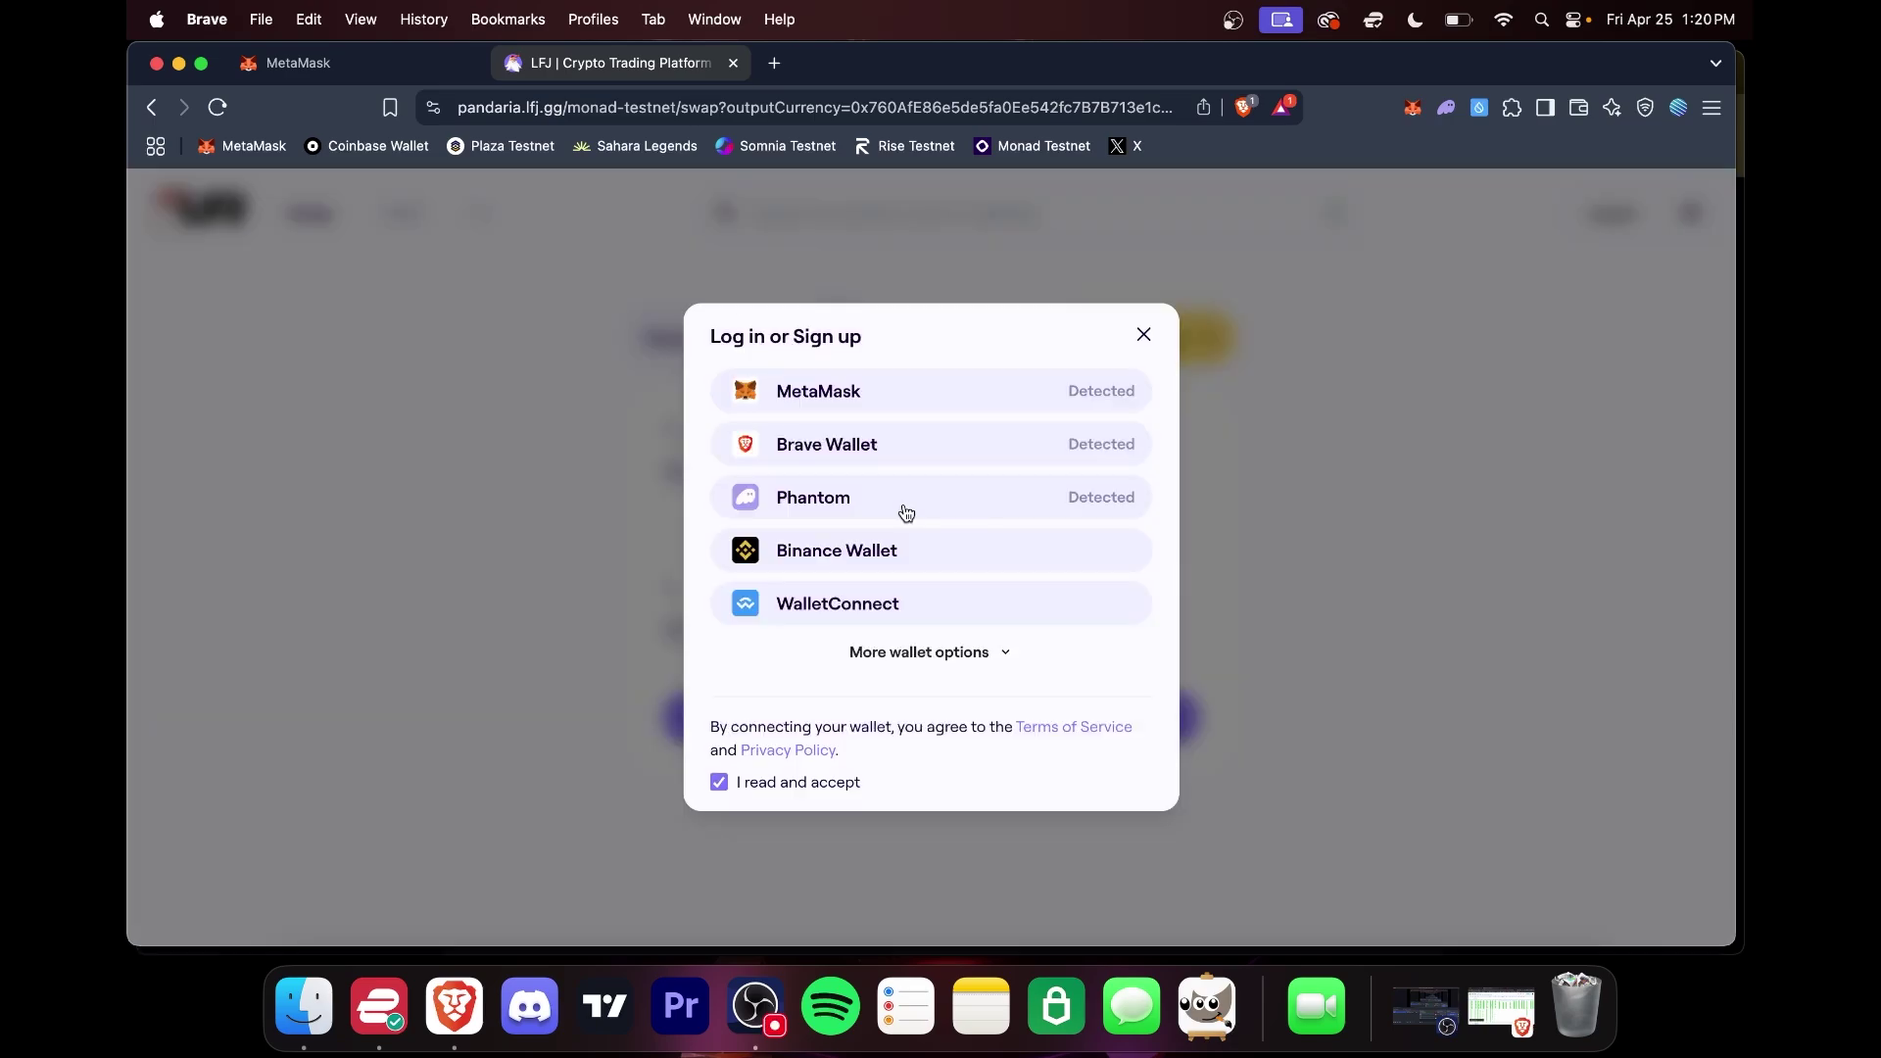
pyautogui.click(1126, 450)
pyautogui.press('super+w')
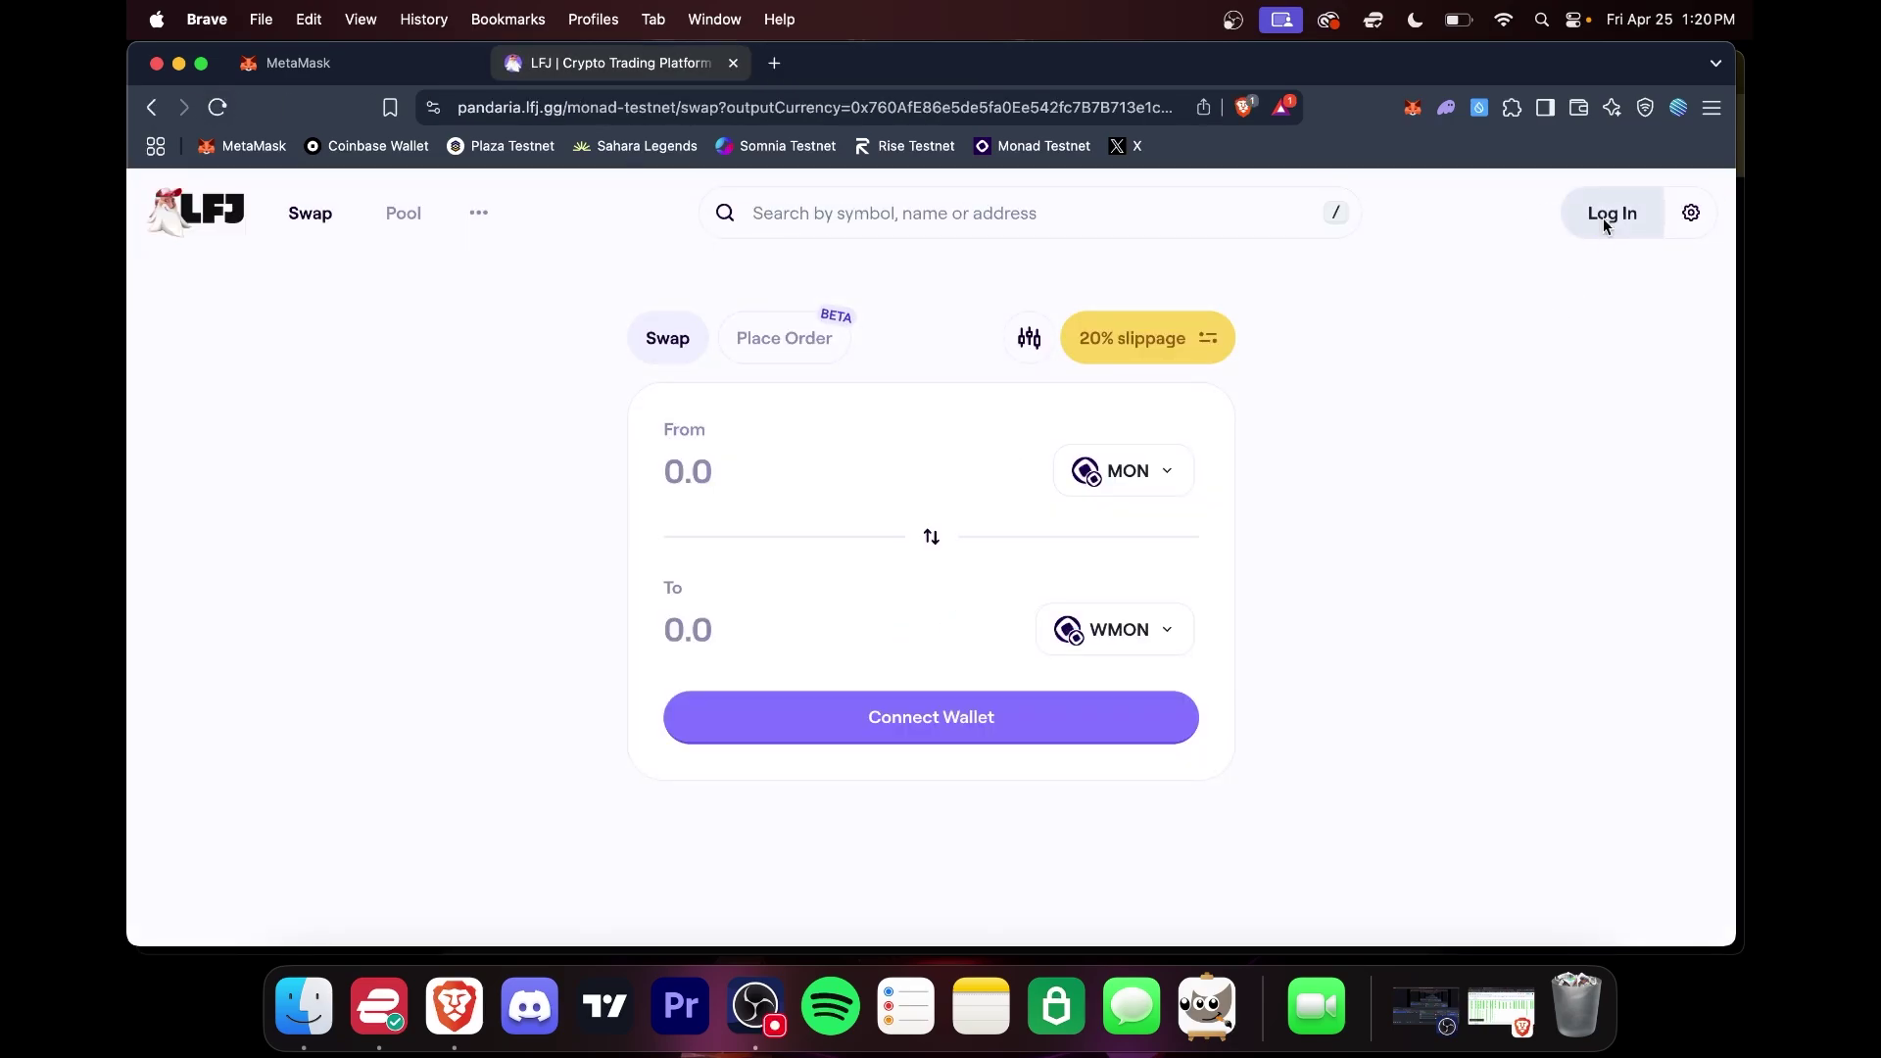
pyautogui.click(1611, 213)
pyautogui.click(936, 500)
pyautogui.click(931, 545)
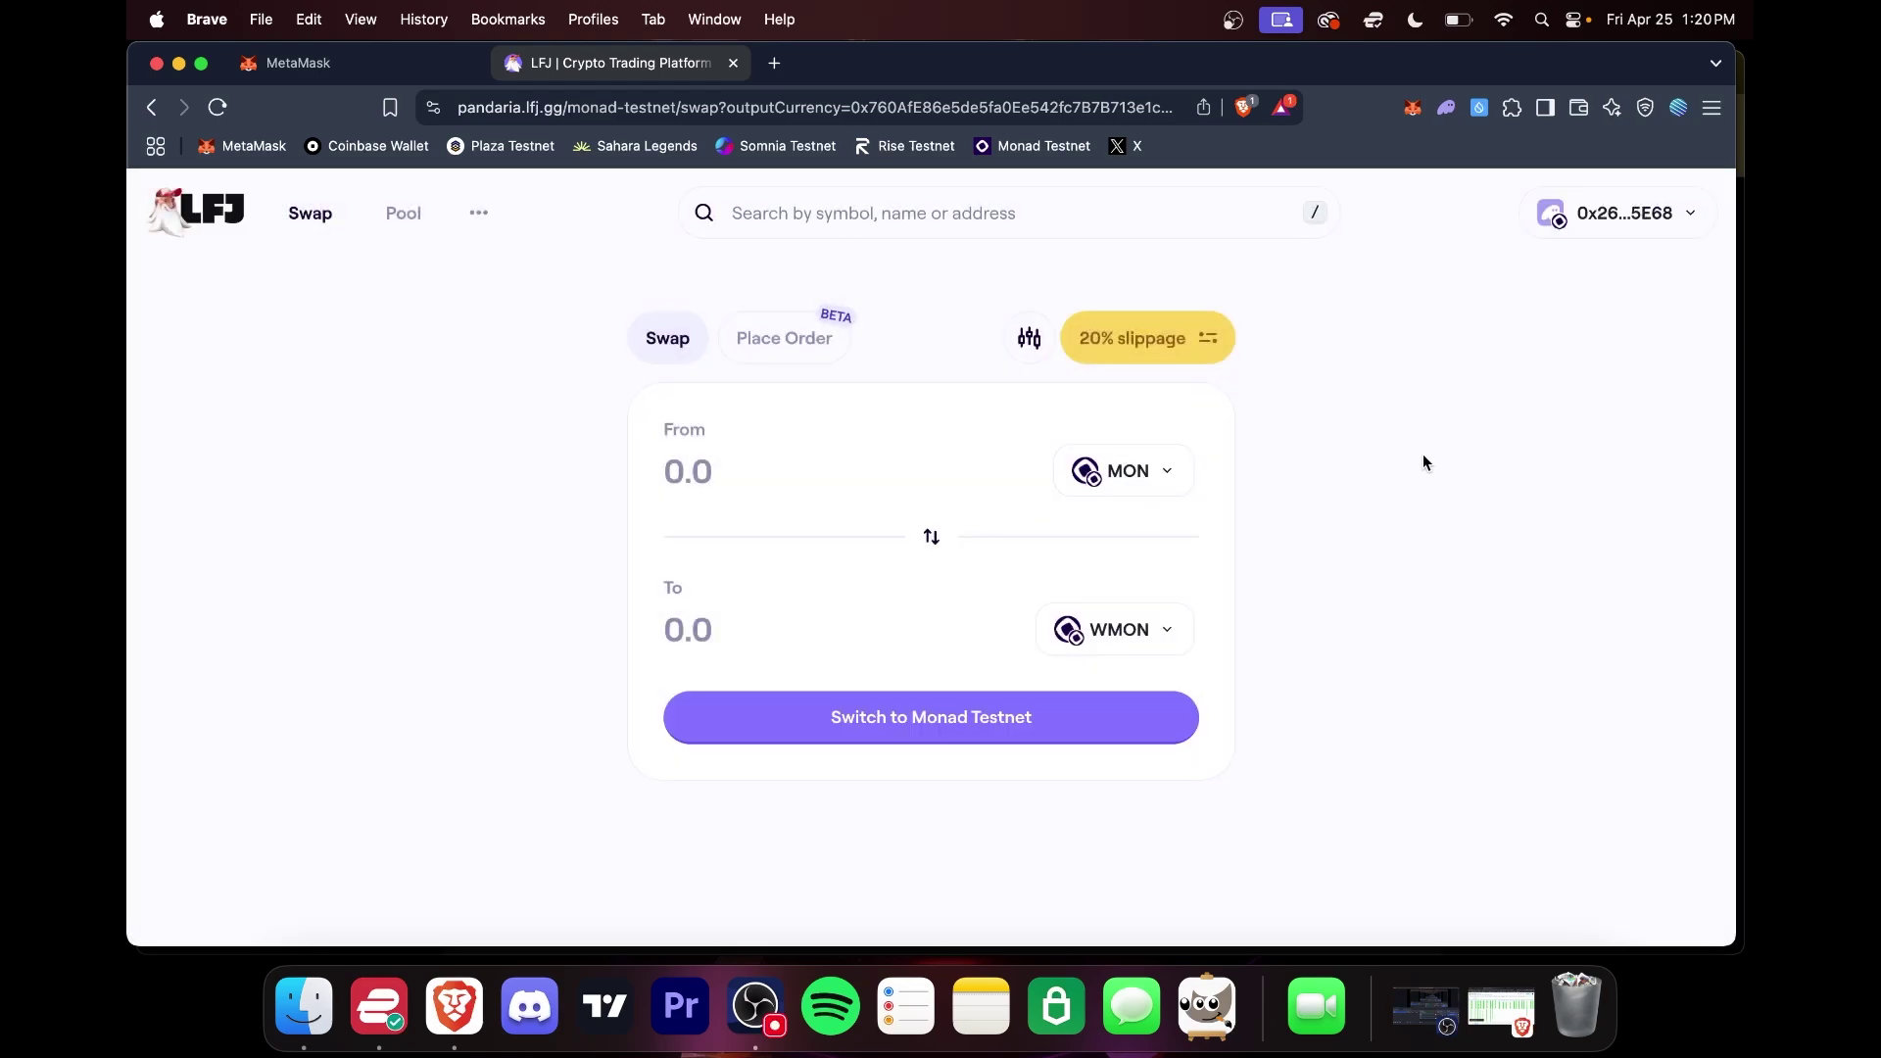
# Step: Wrap 0.05769 MON into WMON with the Phantom wallet and approve the transaction
pyautogui.click(1618, 213)
pyautogui.click(817, 468)
pyautogui.write('0.05769')
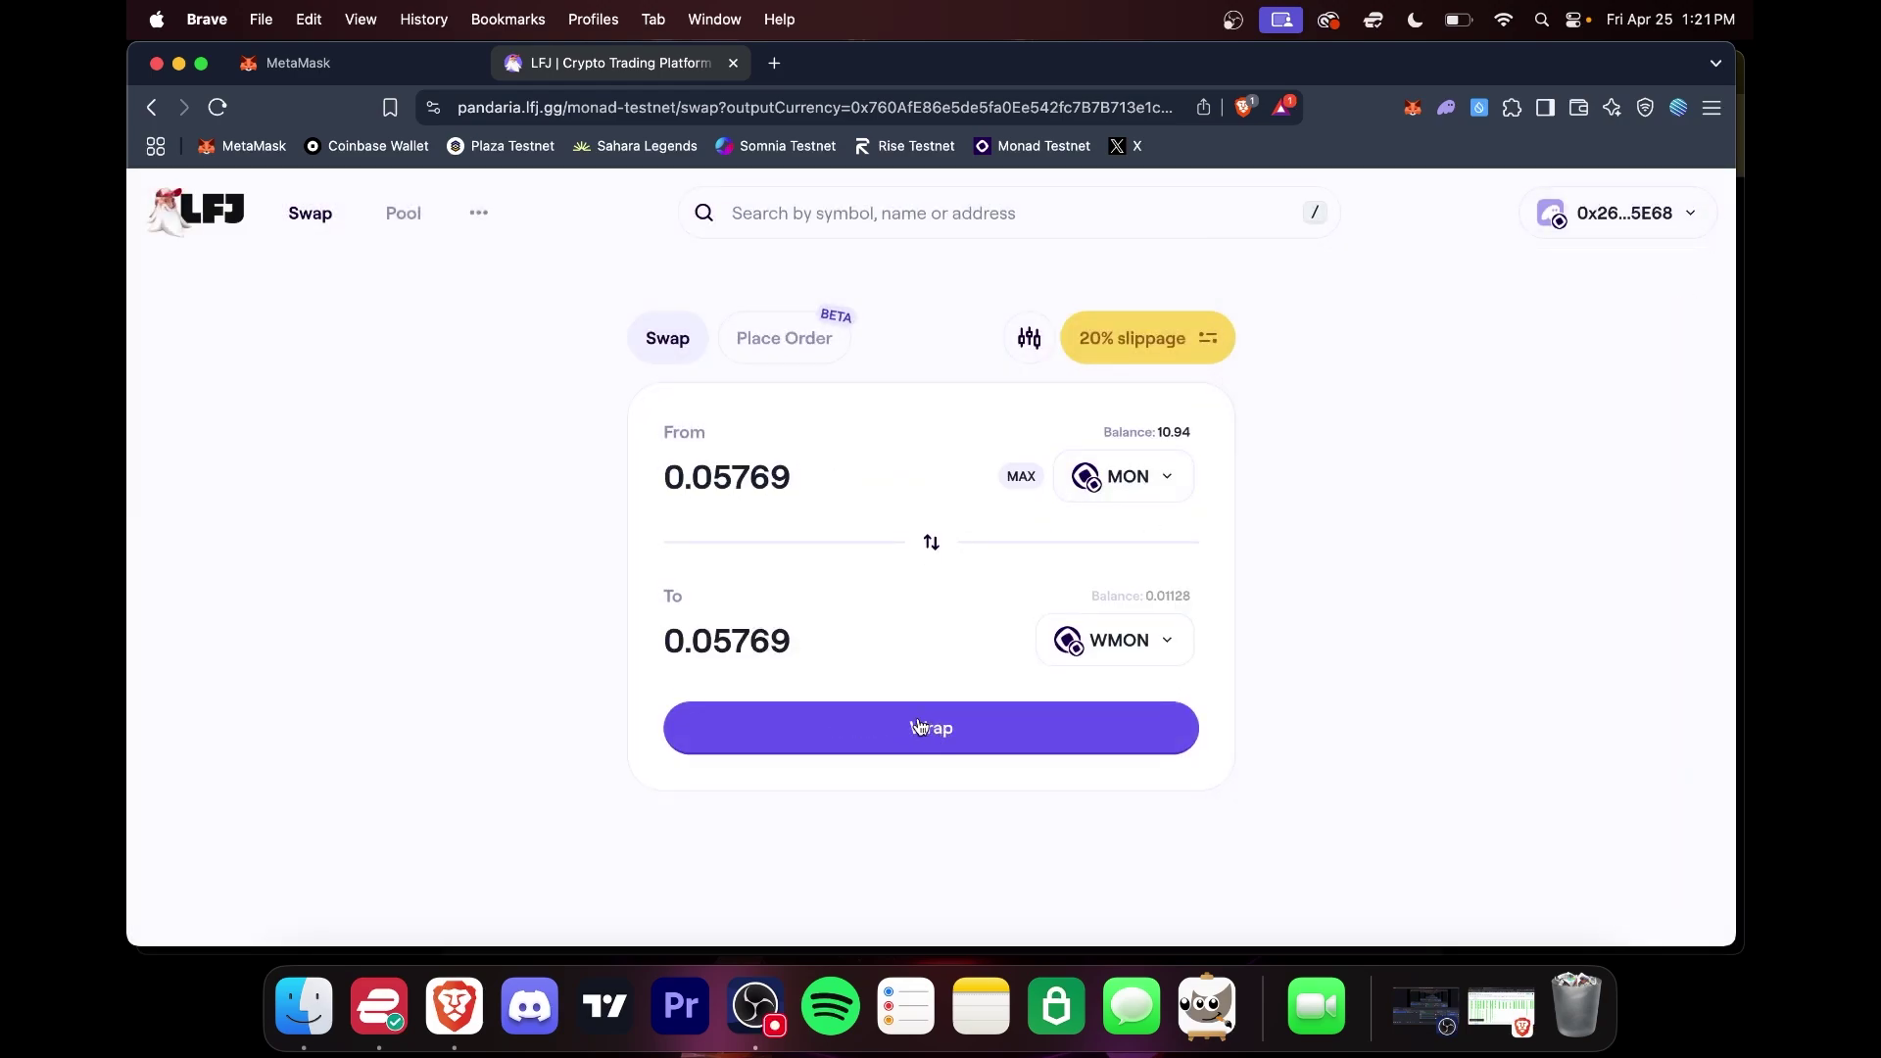
pyautogui.click(919, 729)
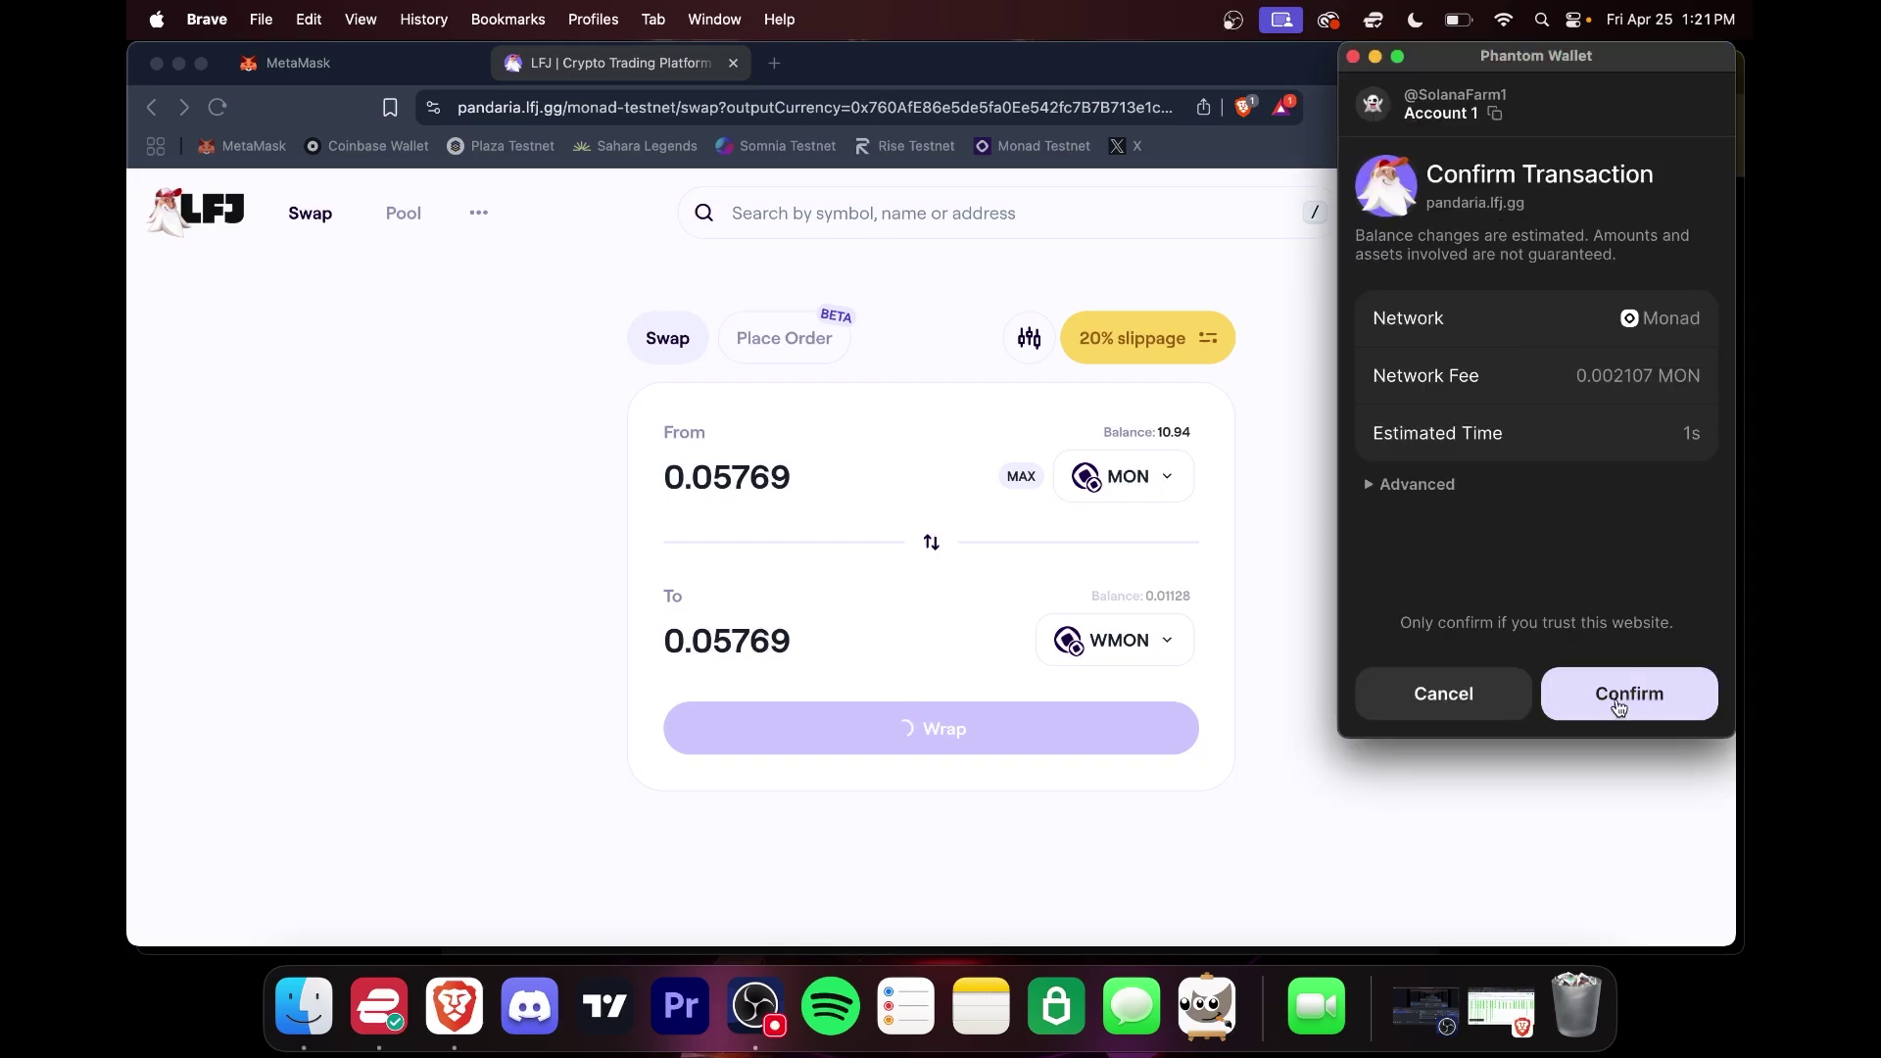
pyautogui.click(1618, 703)
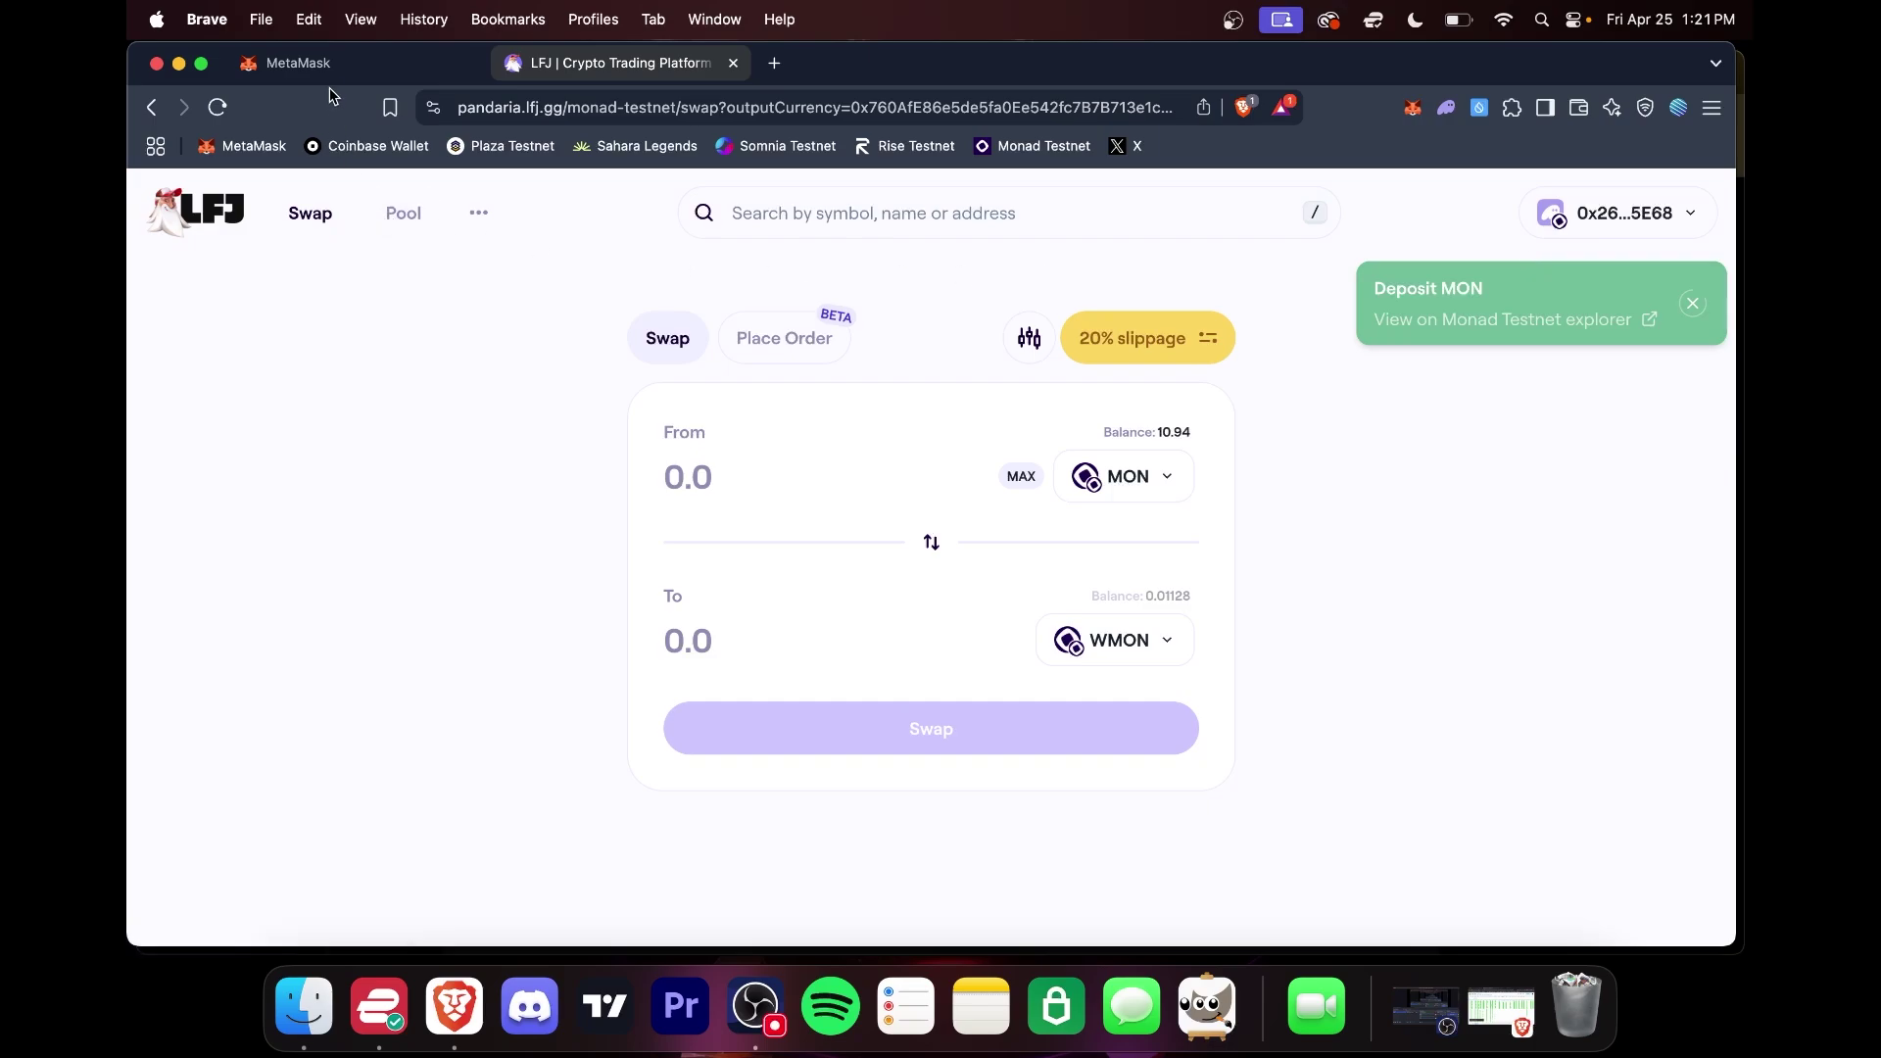
# Step: Review the MetaMask account list on Monad Testnet and check the Phantom wallet
pyautogui.click(343, 62)
pyautogui.click(973, 299)
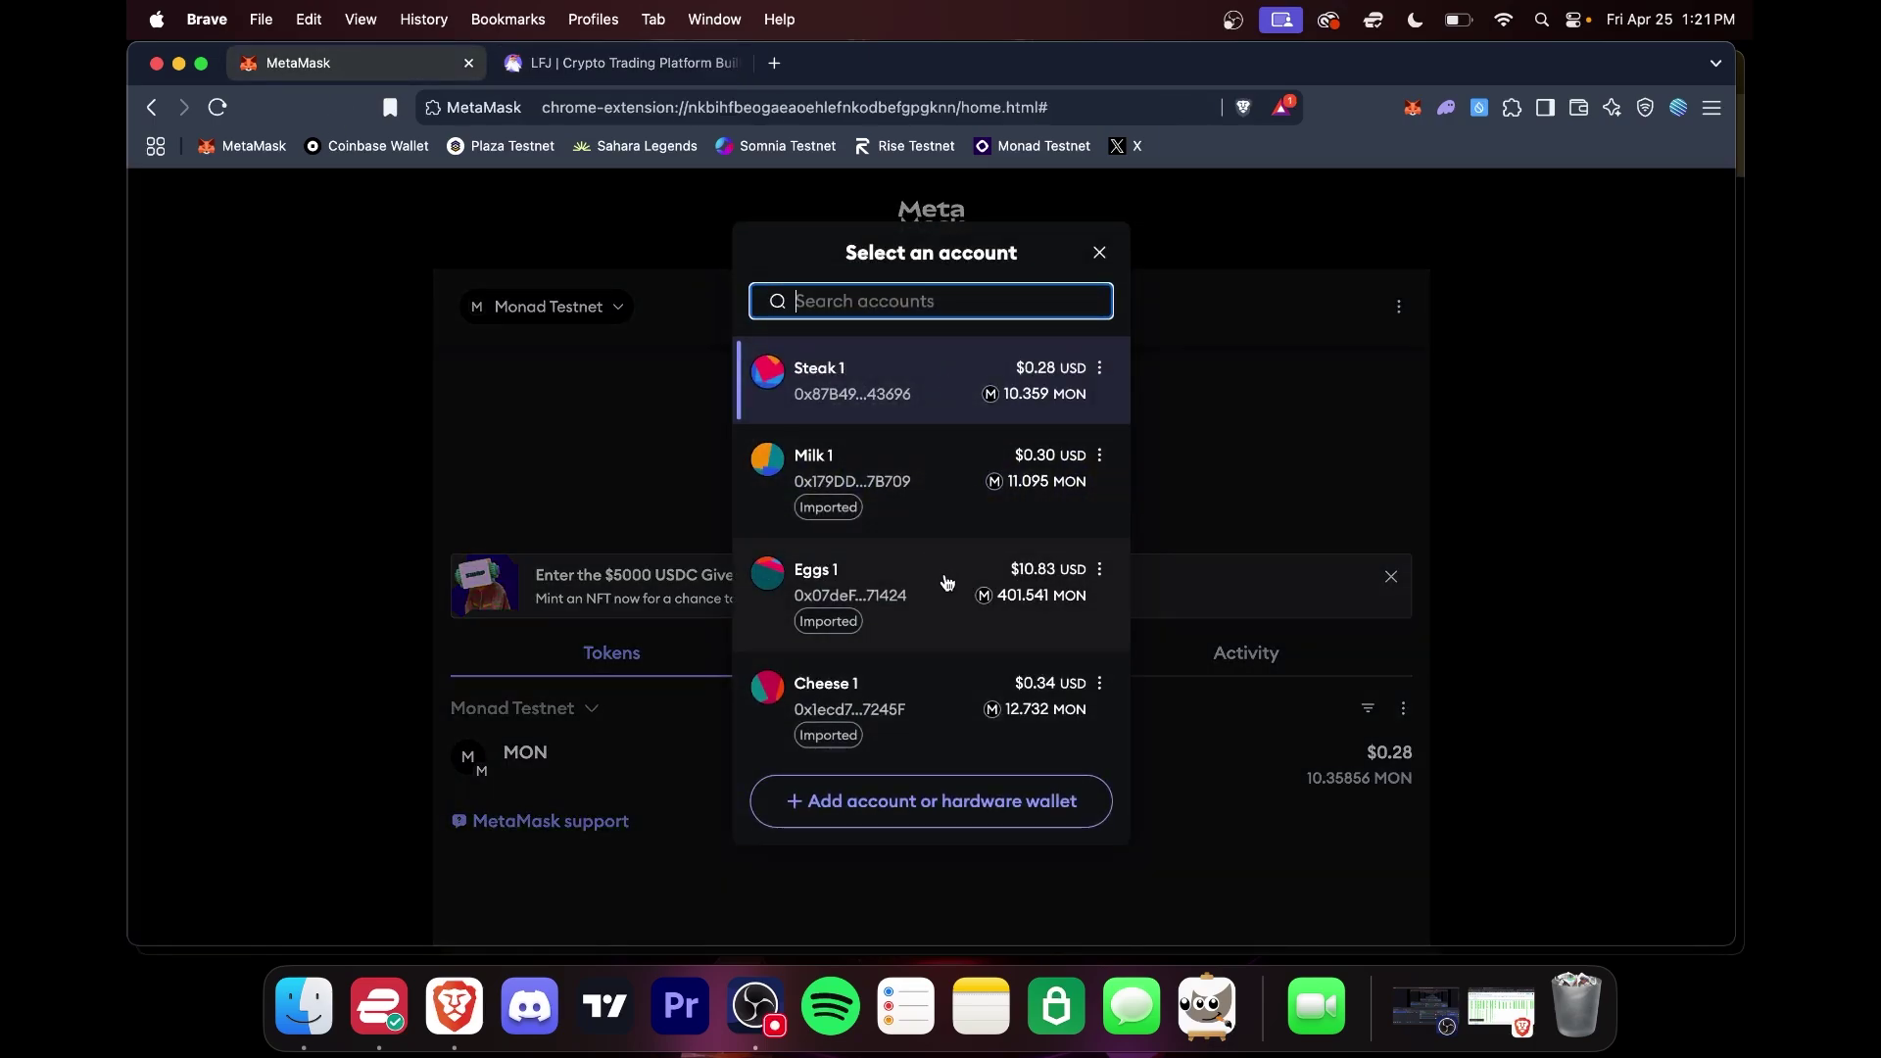
pyautogui.click(1437, 113)
pyautogui.click(386, 256)
pyautogui.click(1101, 256)
# Step: View the Steak 1 account's Monad Testnet transaction activity in MetaMask
pyautogui.click(617, 62)
pyautogui.click(304, 65)
pyautogui.click(1244, 674)
pyautogui.scroll(-5, 957, 814)
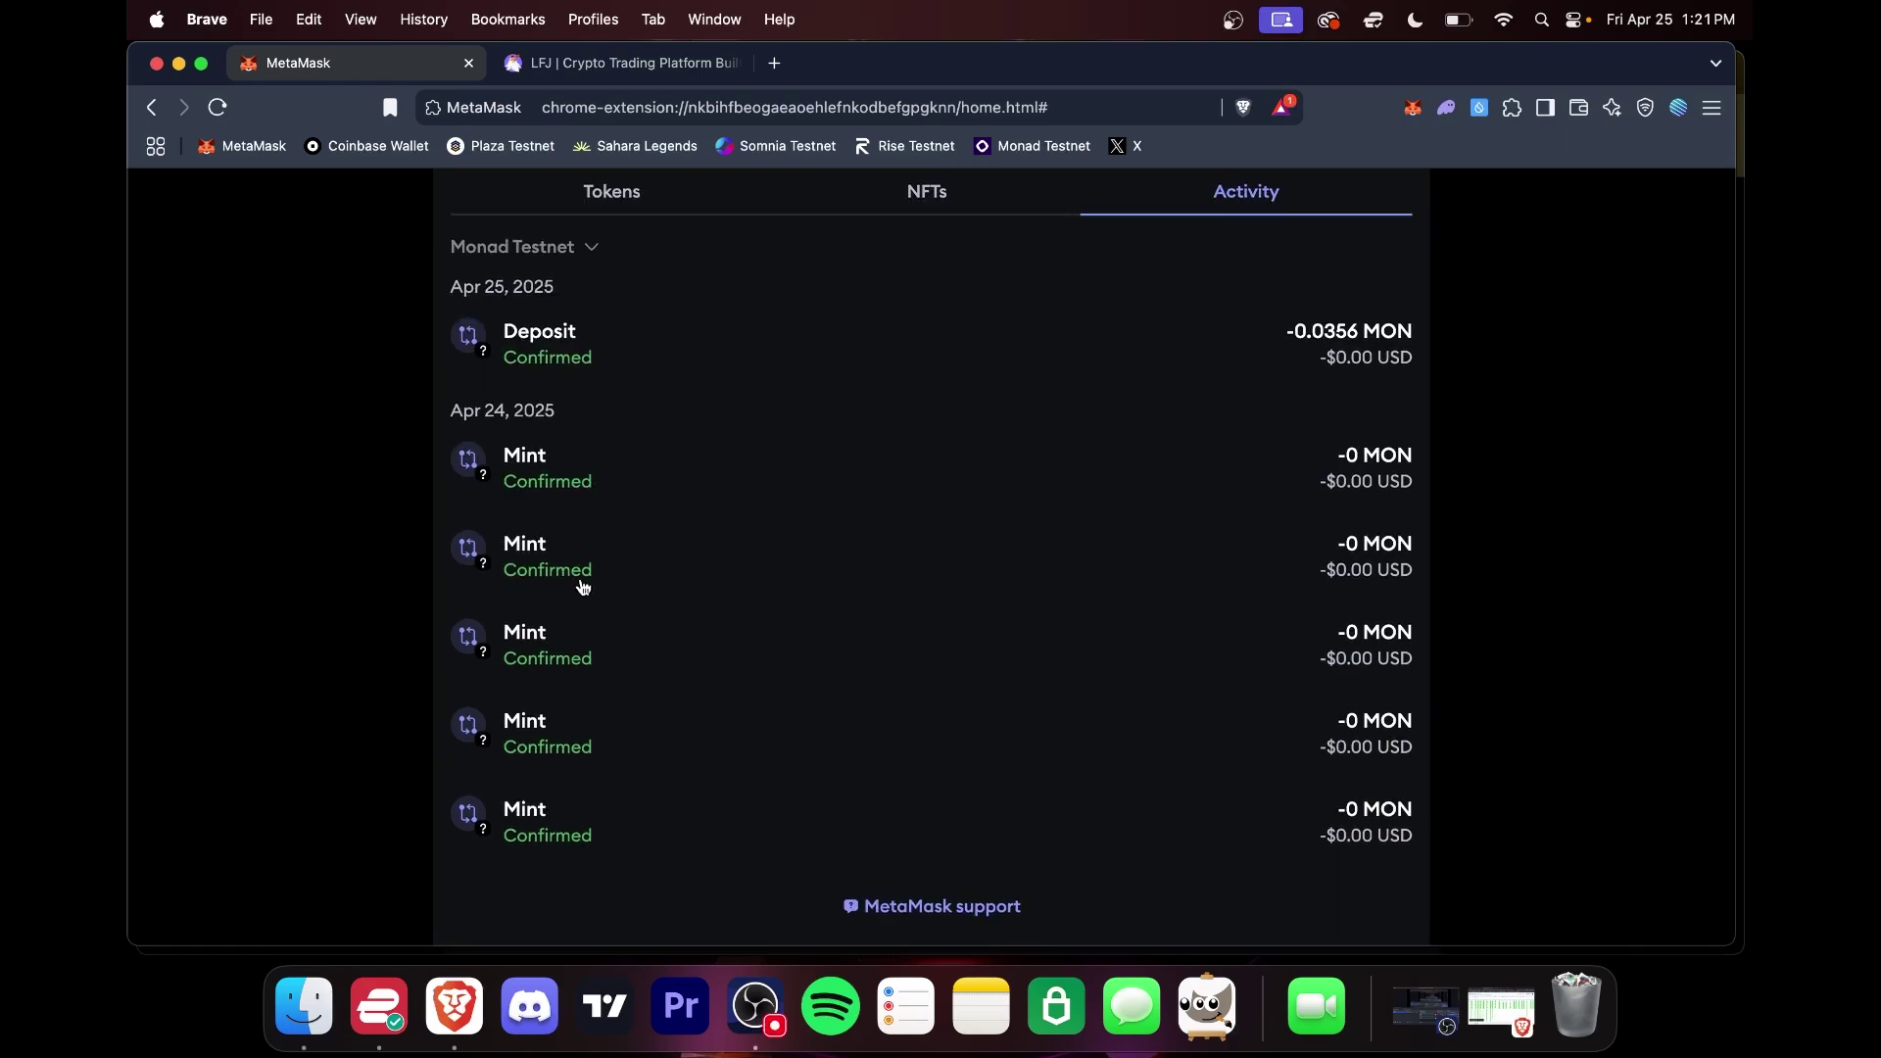
pyautogui.scroll(3, 674, 245)
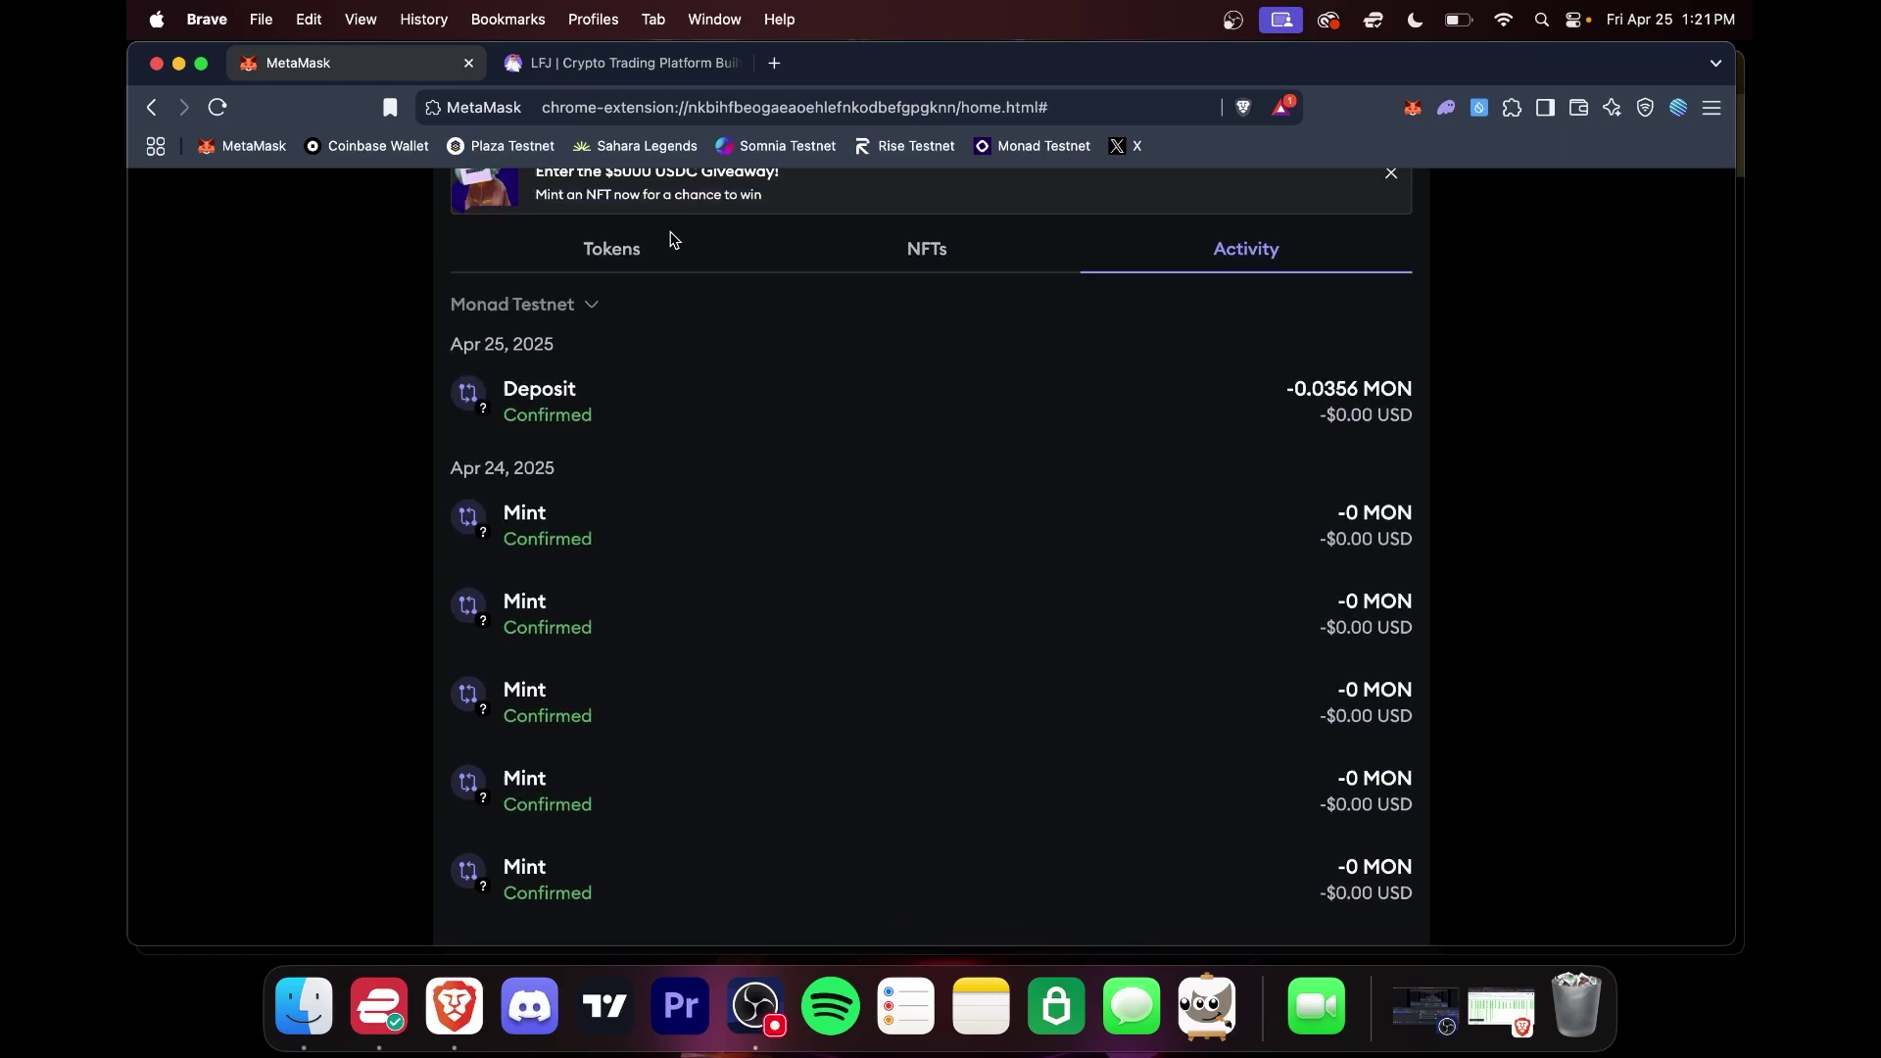
pyautogui.scroll(3, 331, 471)
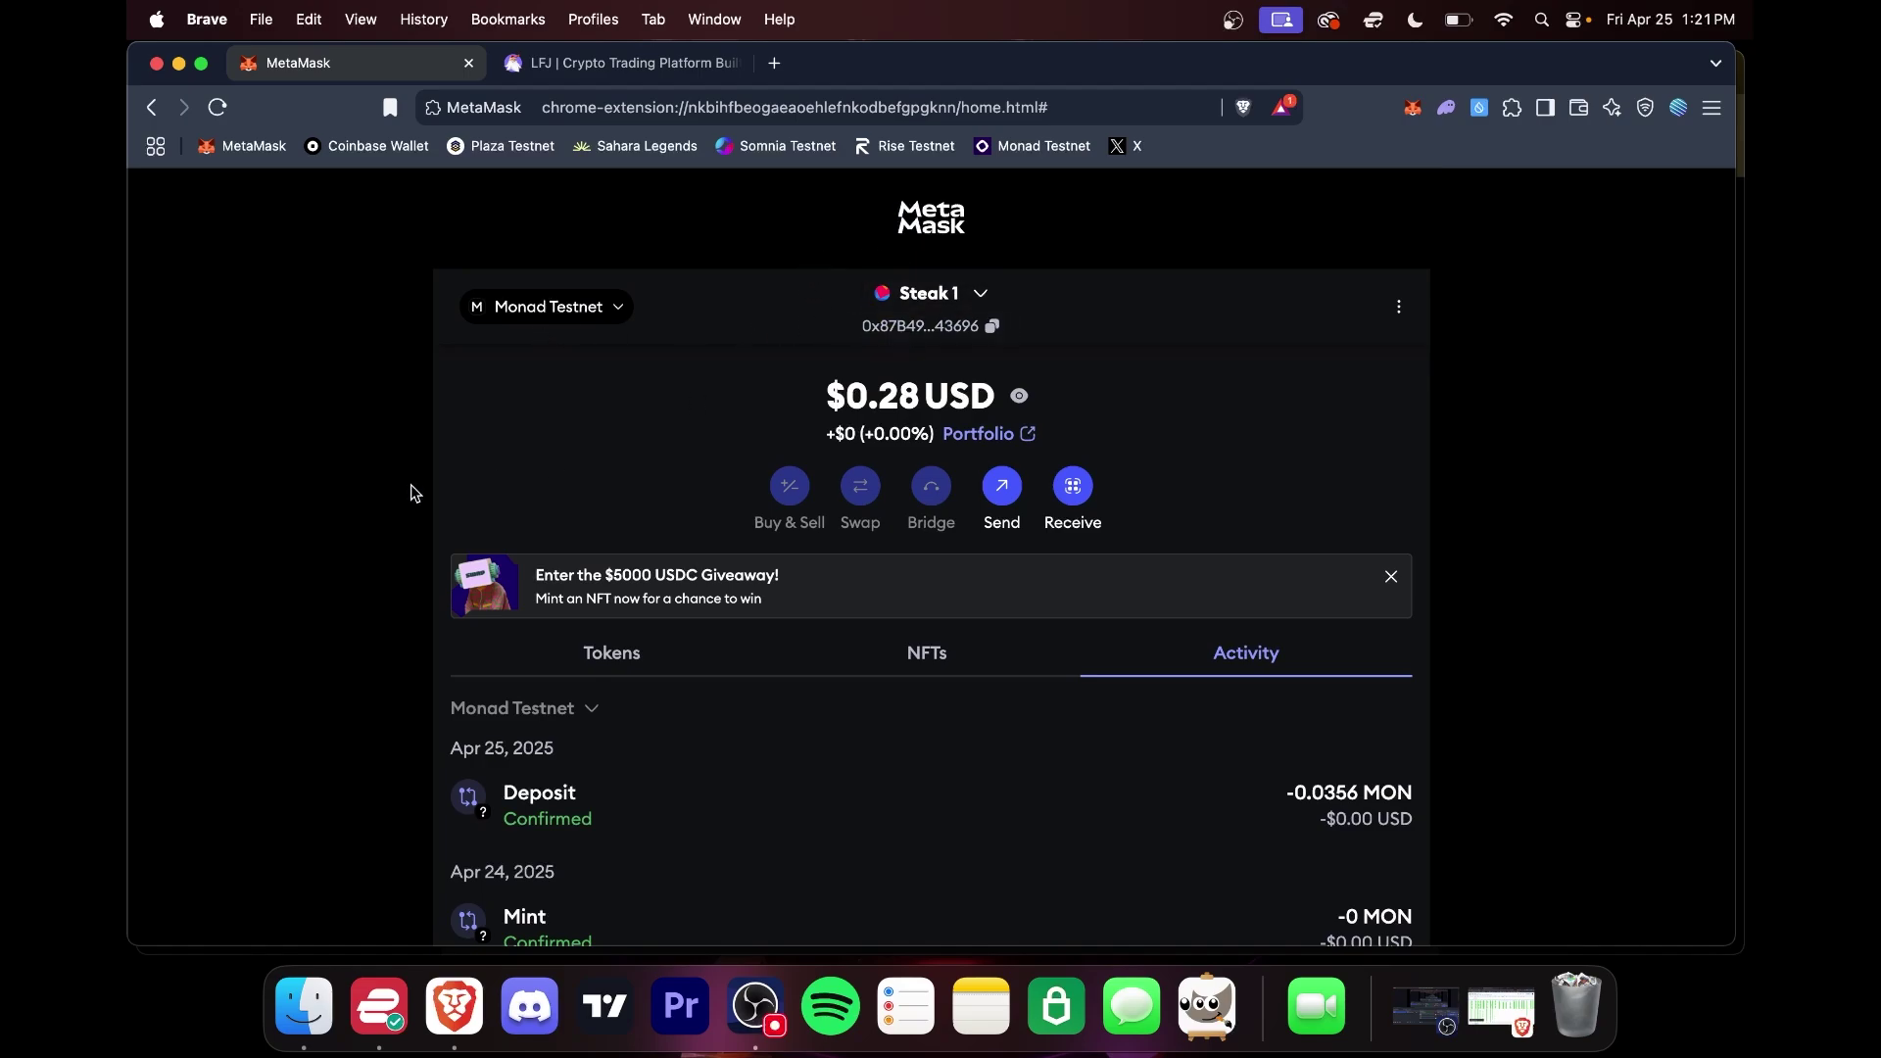
# Step: Close the LFJ page and minimize the first wallet profile's browser window
pyautogui.click(686, 63)
pyautogui.click(743, 63)
pyautogui.click(179, 63)
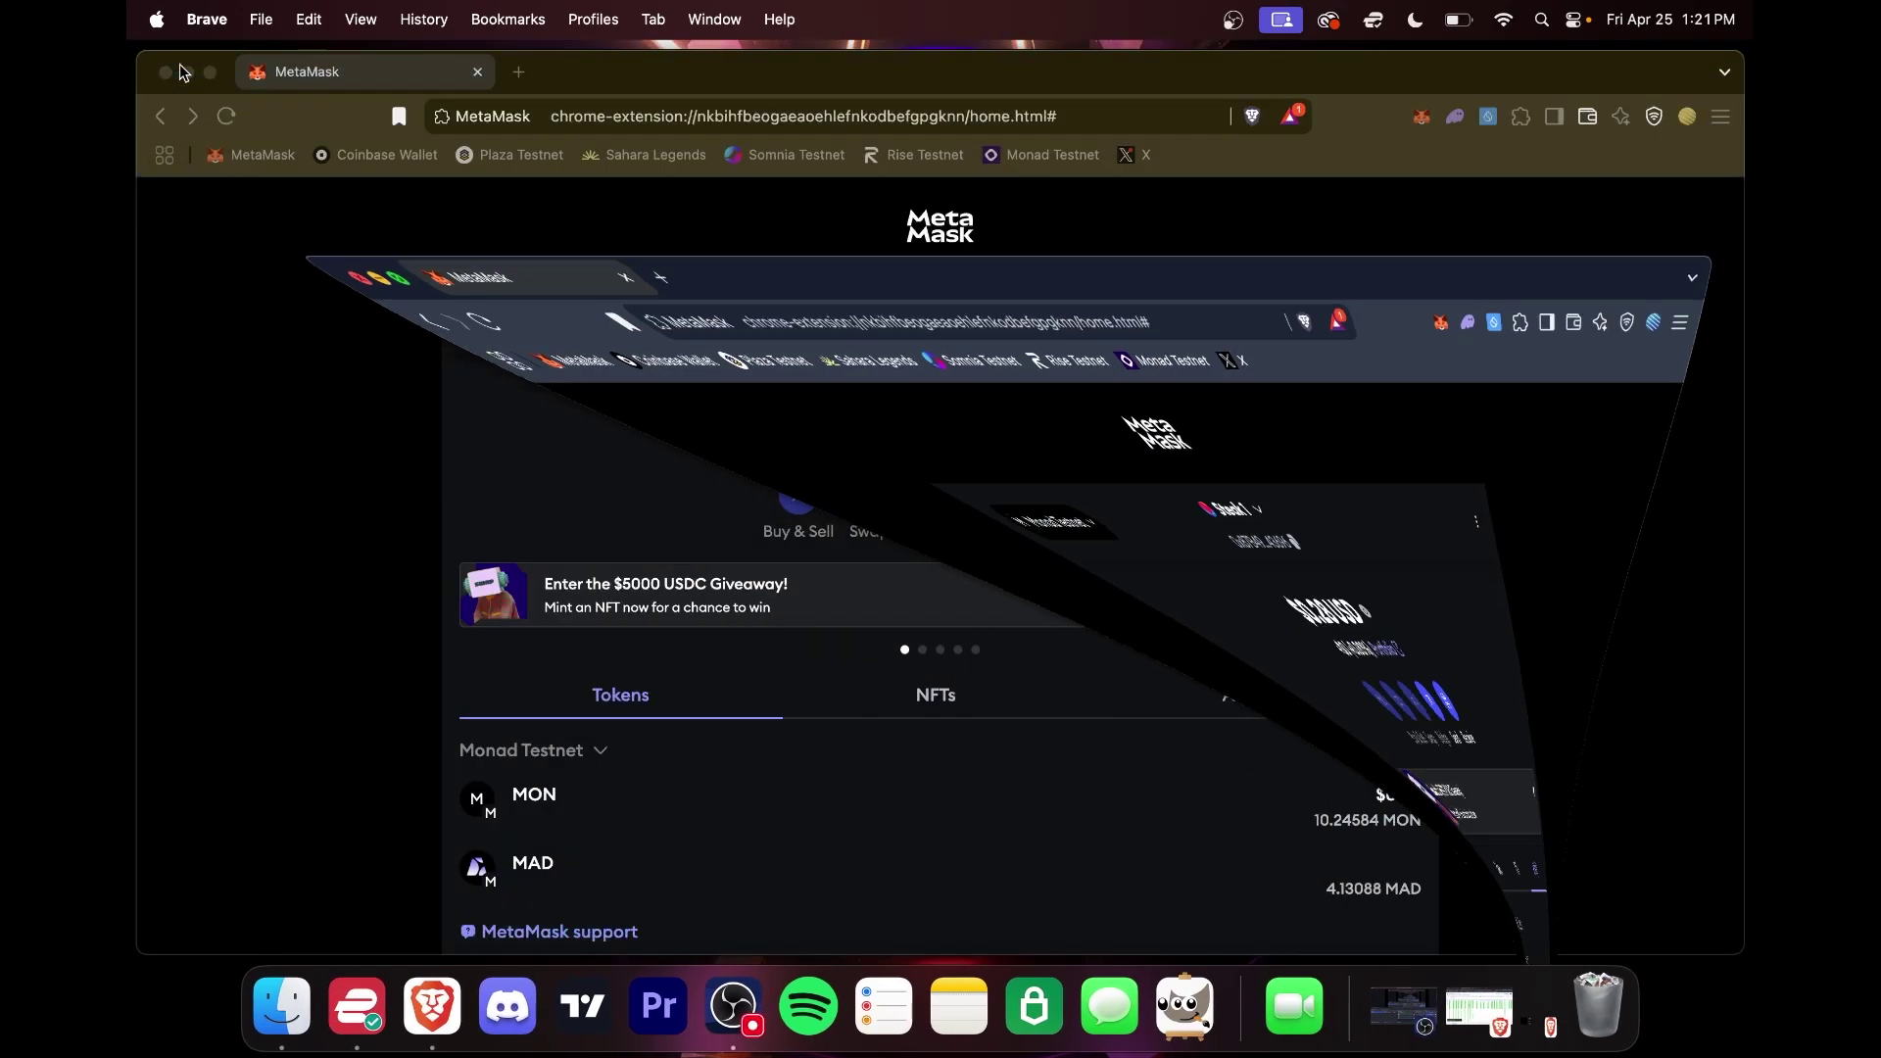
# Step: Review the MetaMask account lists and Phantom wallets in the second and third browser profiles, minimizing the second profile's window
pyautogui.click(935, 302)
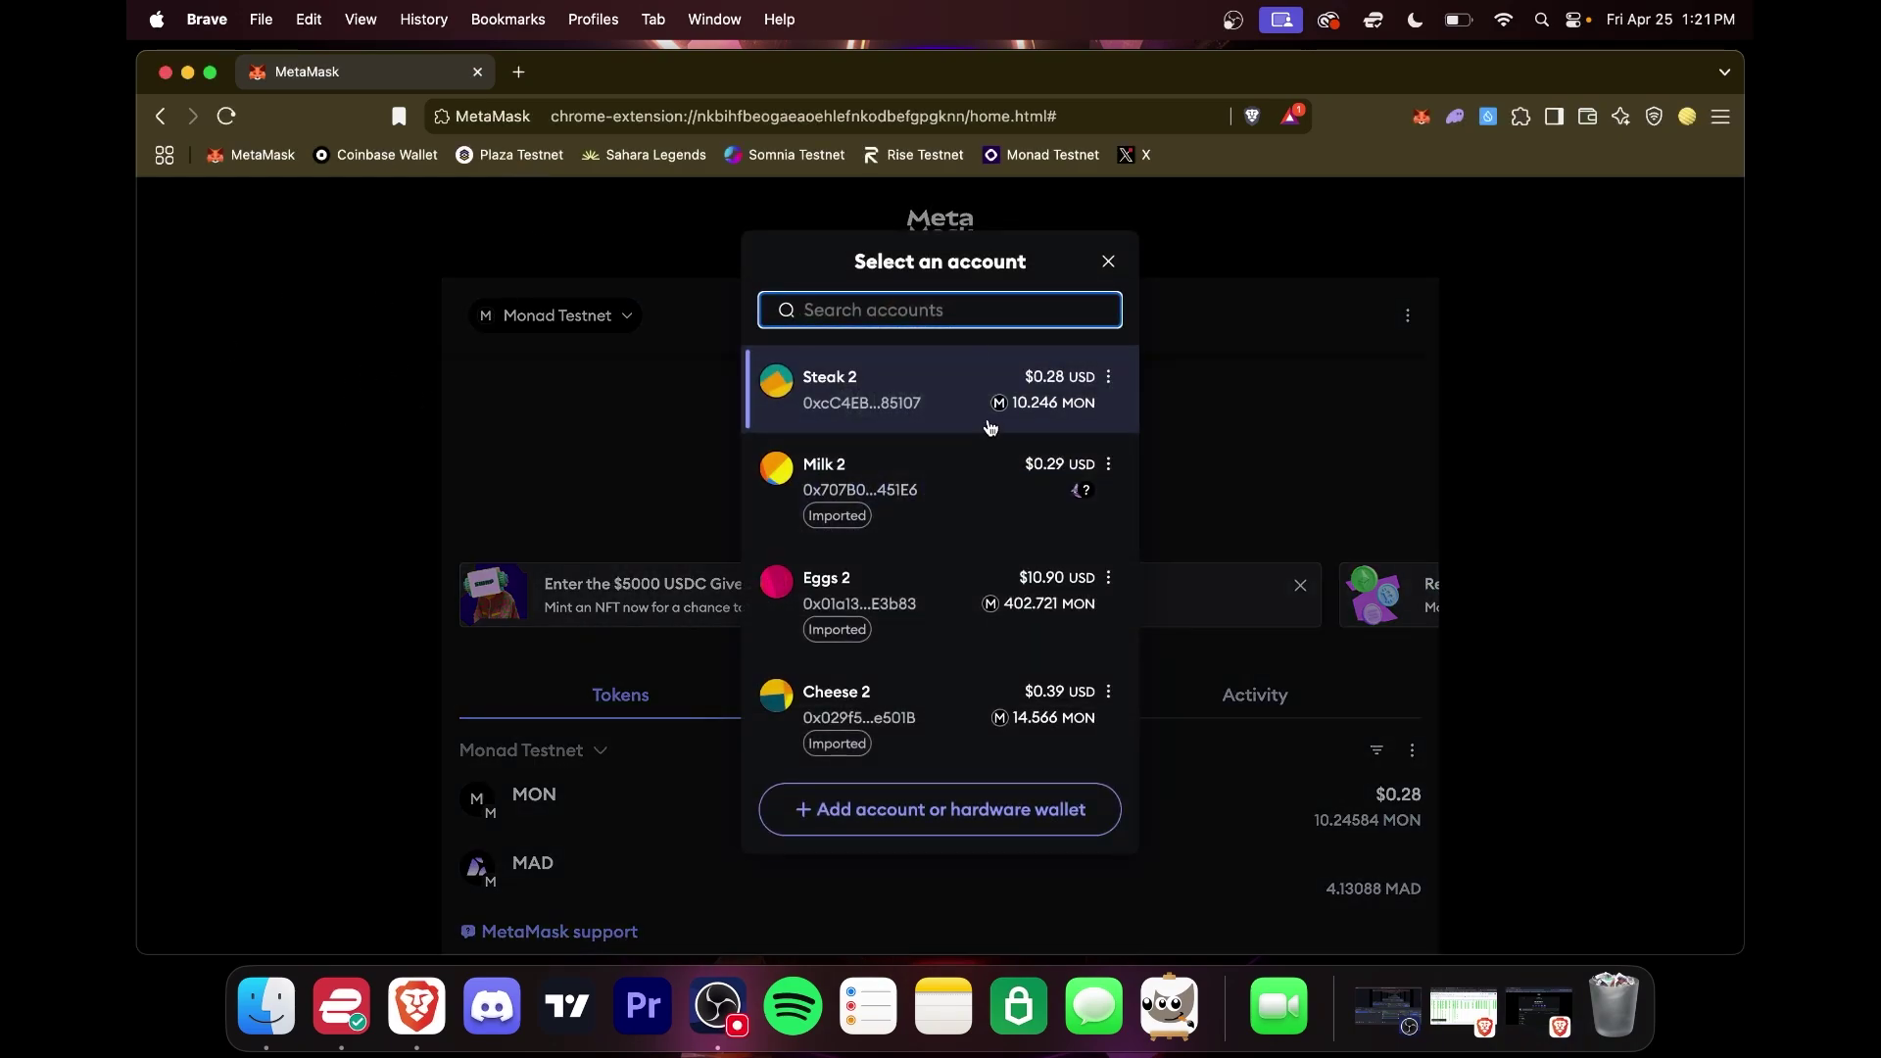
pyautogui.click(1454, 117)
pyautogui.click(1631, 319)
pyautogui.click(187, 73)
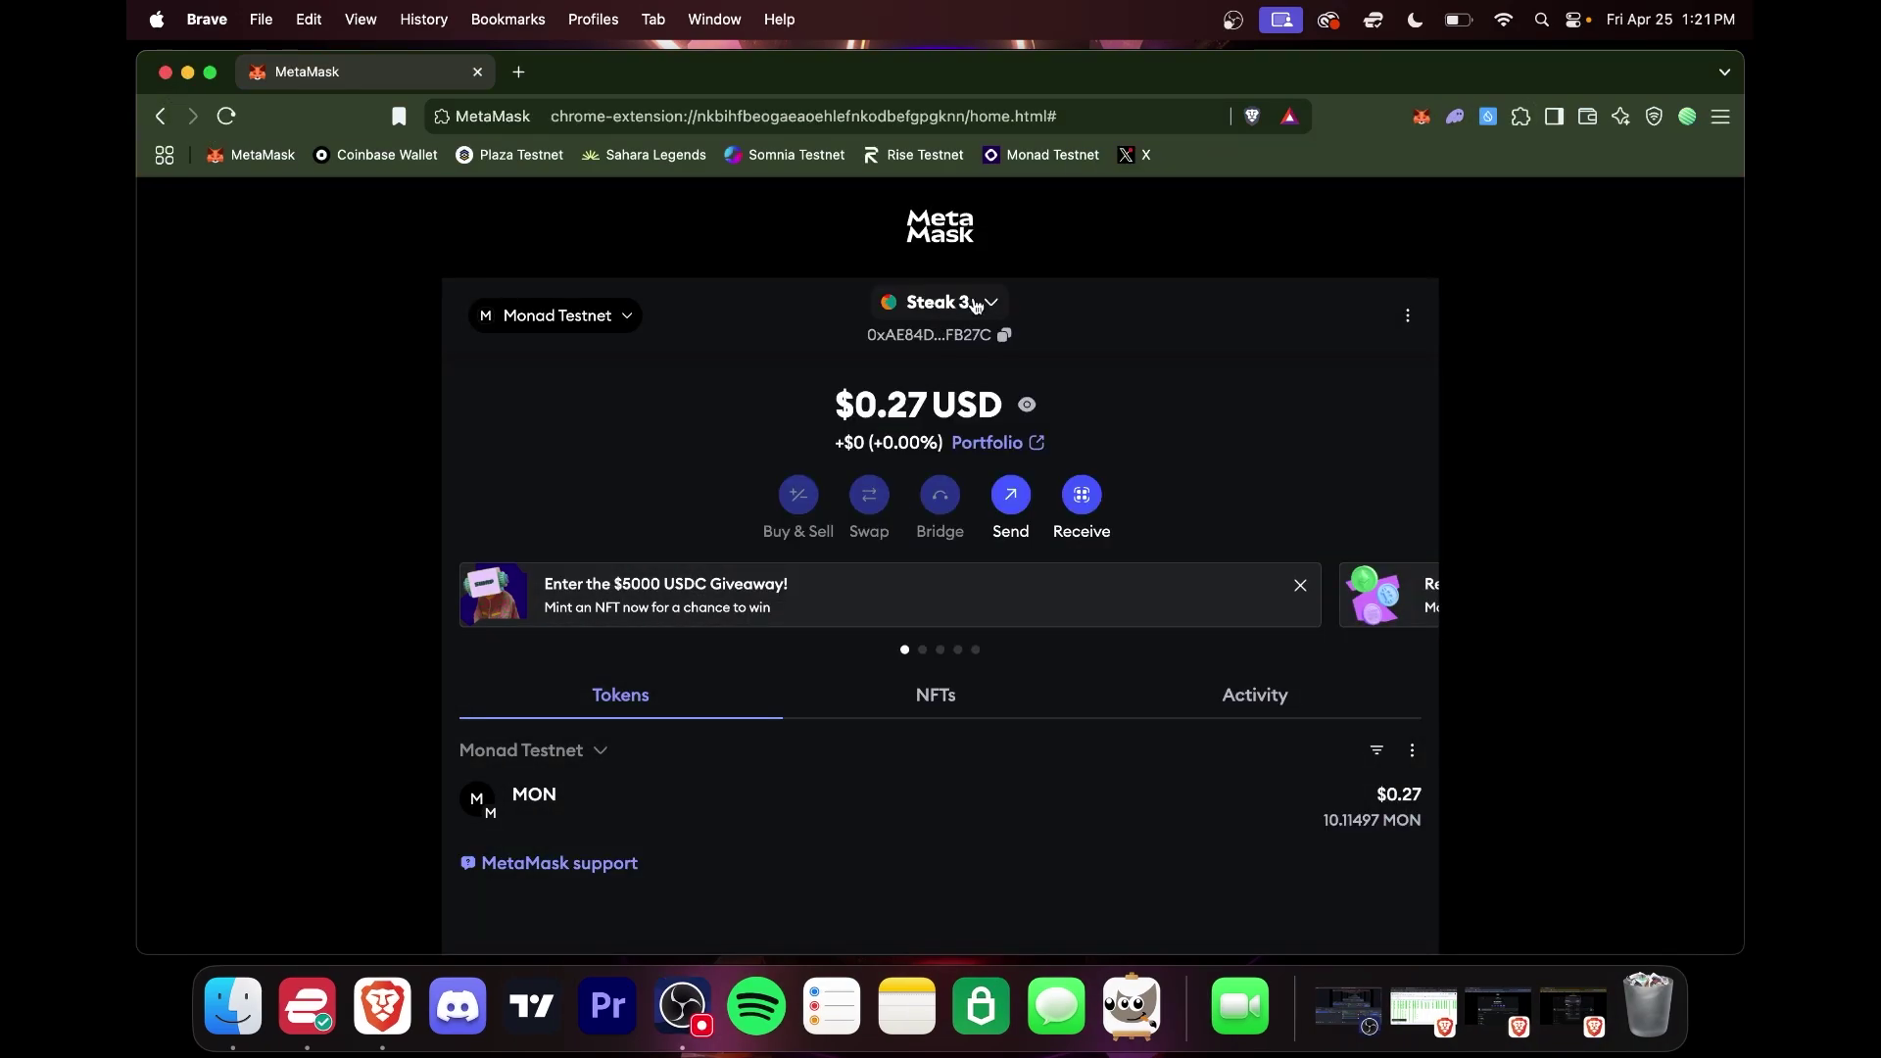
pyautogui.click(977, 306)
pyautogui.click(1522, 269)
pyautogui.click(1455, 117)
pyautogui.click(1561, 380)
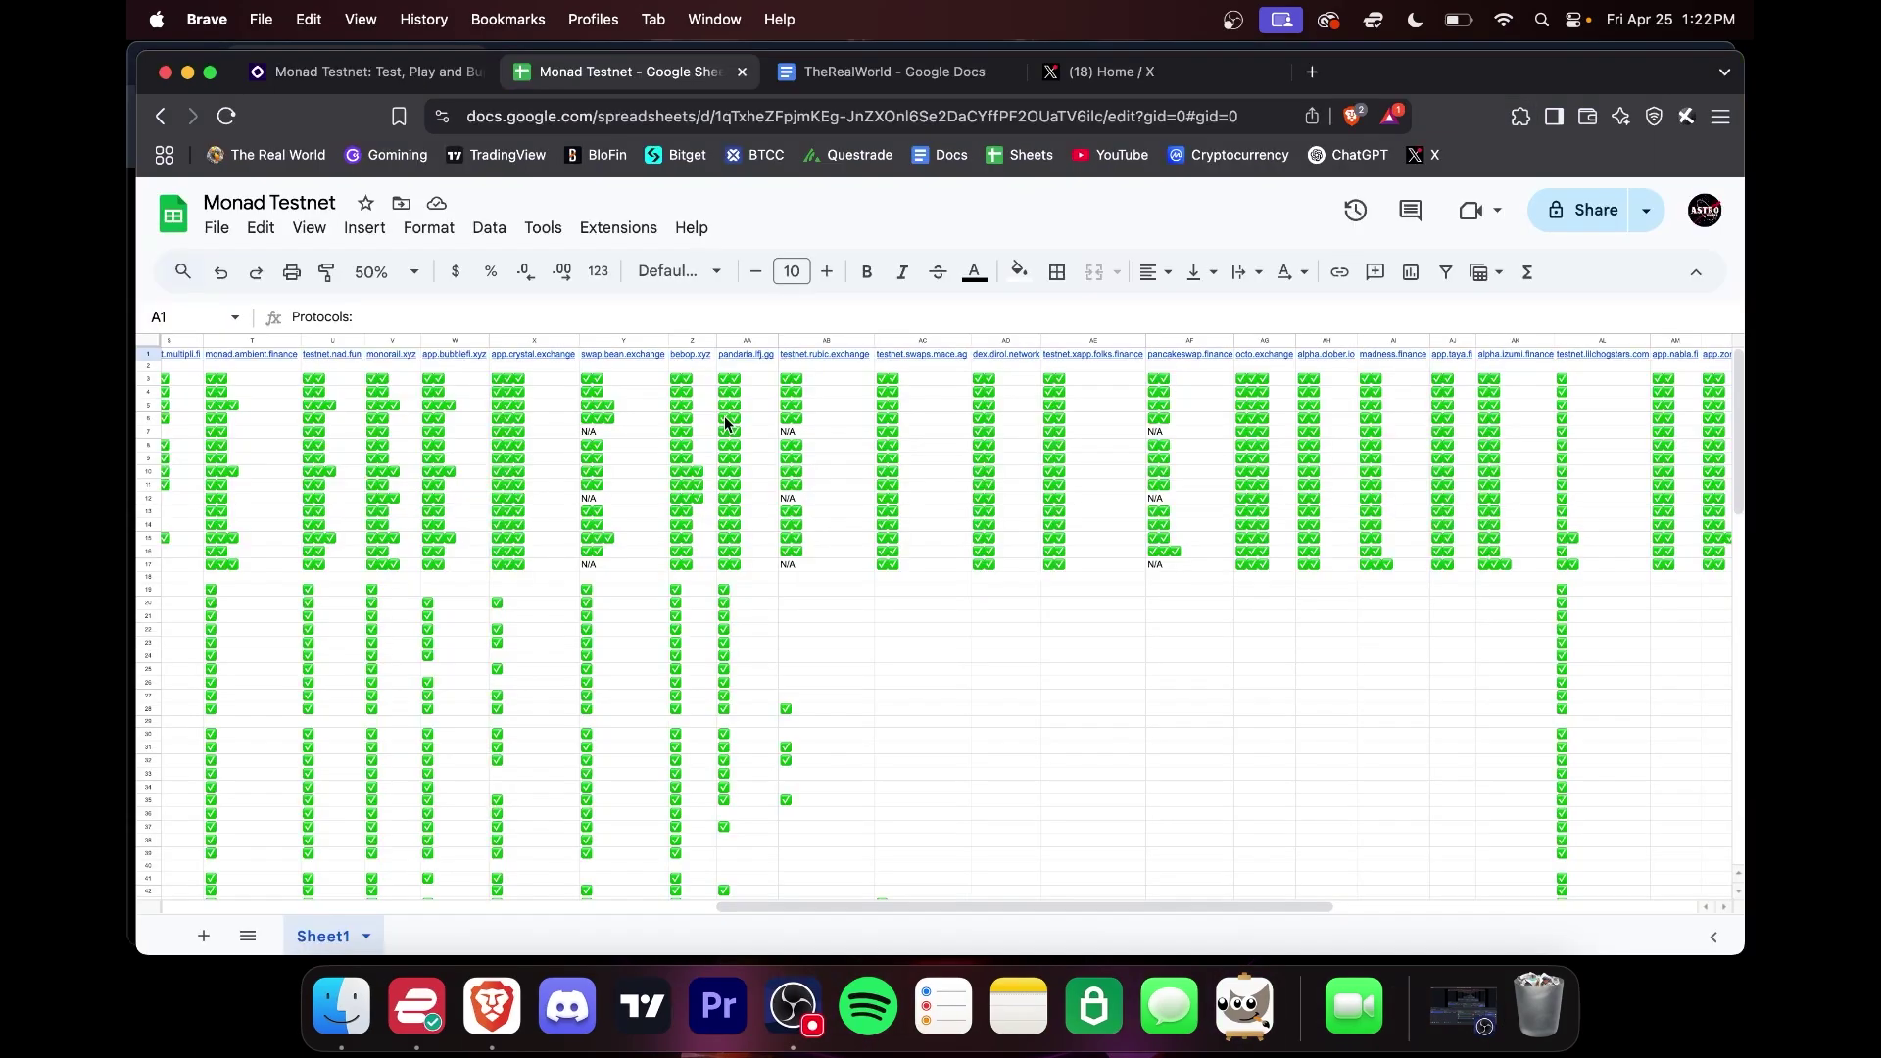
# Step: Copy a check mark and fill the pandaria.lfj.gg column with three check marks for the first wallet group, rows 3 to 7
pyautogui.click(733, 592)
pyautogui.press('super+c')
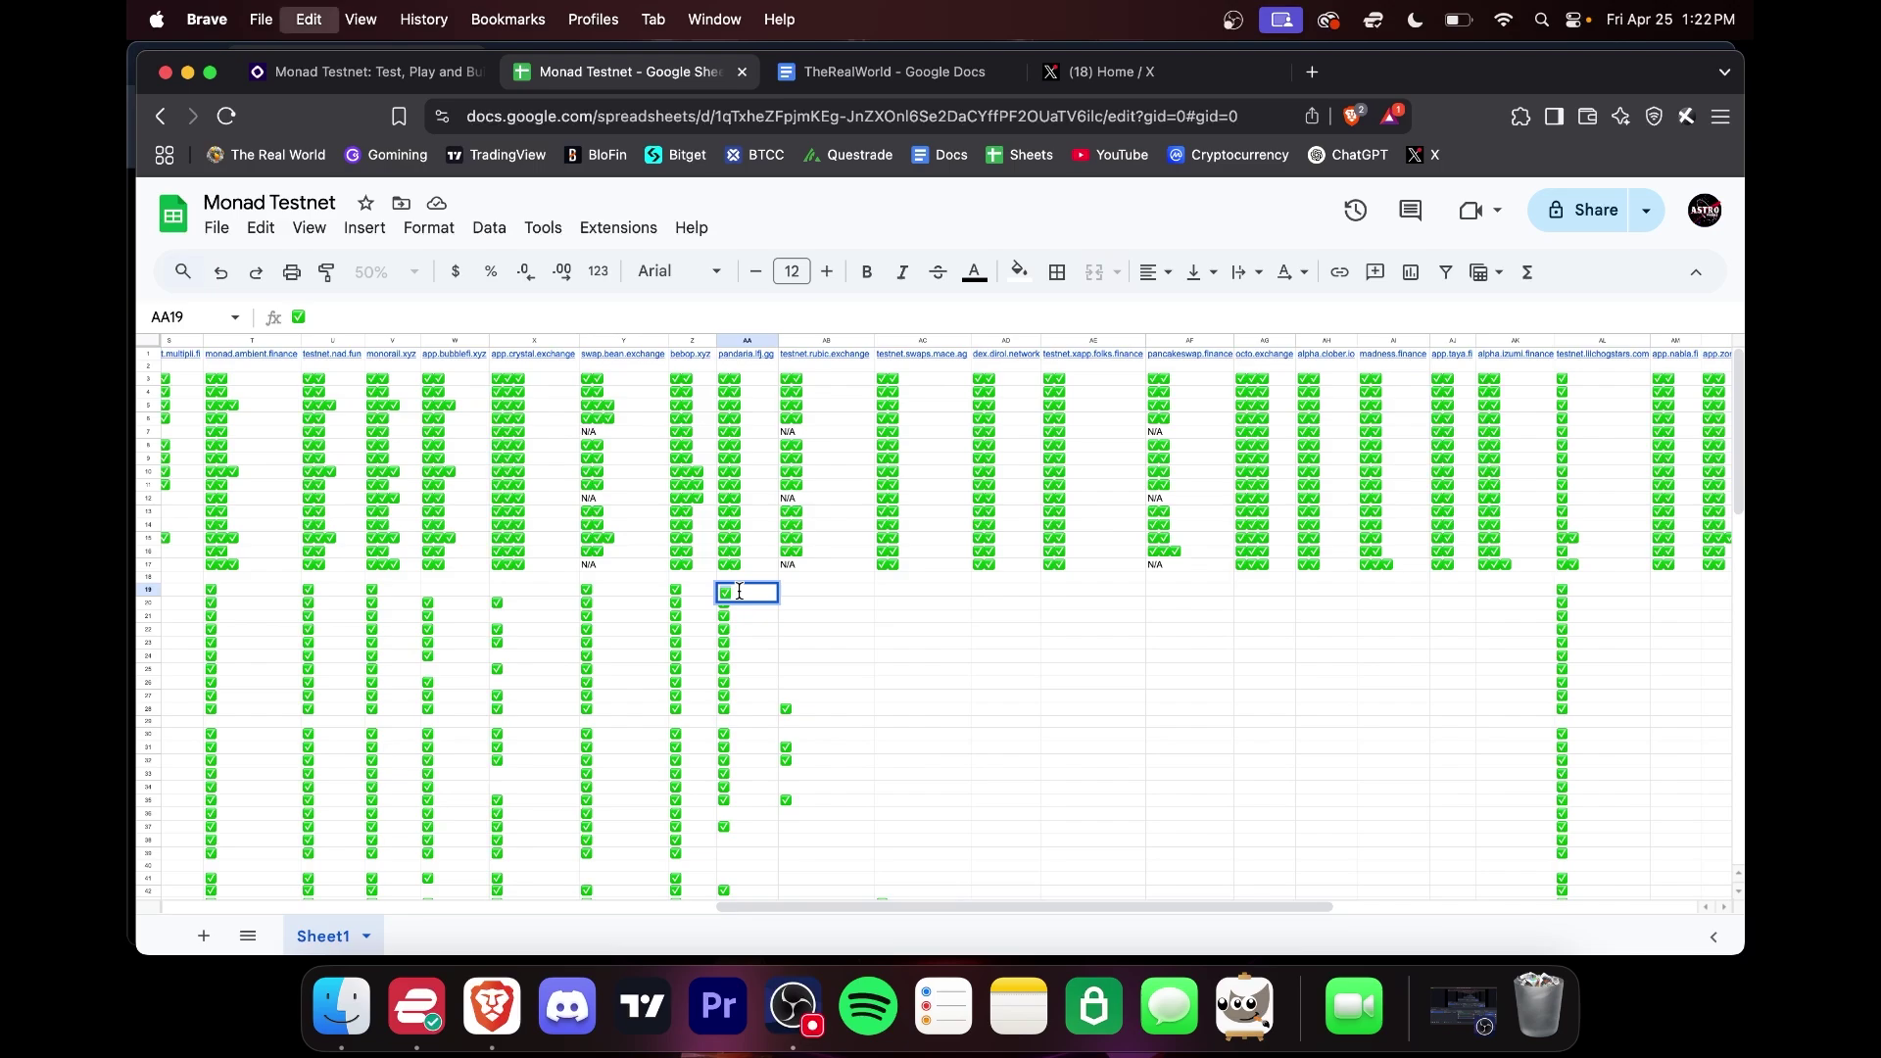
pyautogui.click(756, 380)
pyautogui.click(758, 405)
pyautogui.press('super+v')
pyautogui.write('✅✅')
pyautogui.press('Return')
pyautogui.write('✅✅✅')
pyautogui.press('Return')
pyautogui.write('✅✅✅')
pyautogui.press('Return')
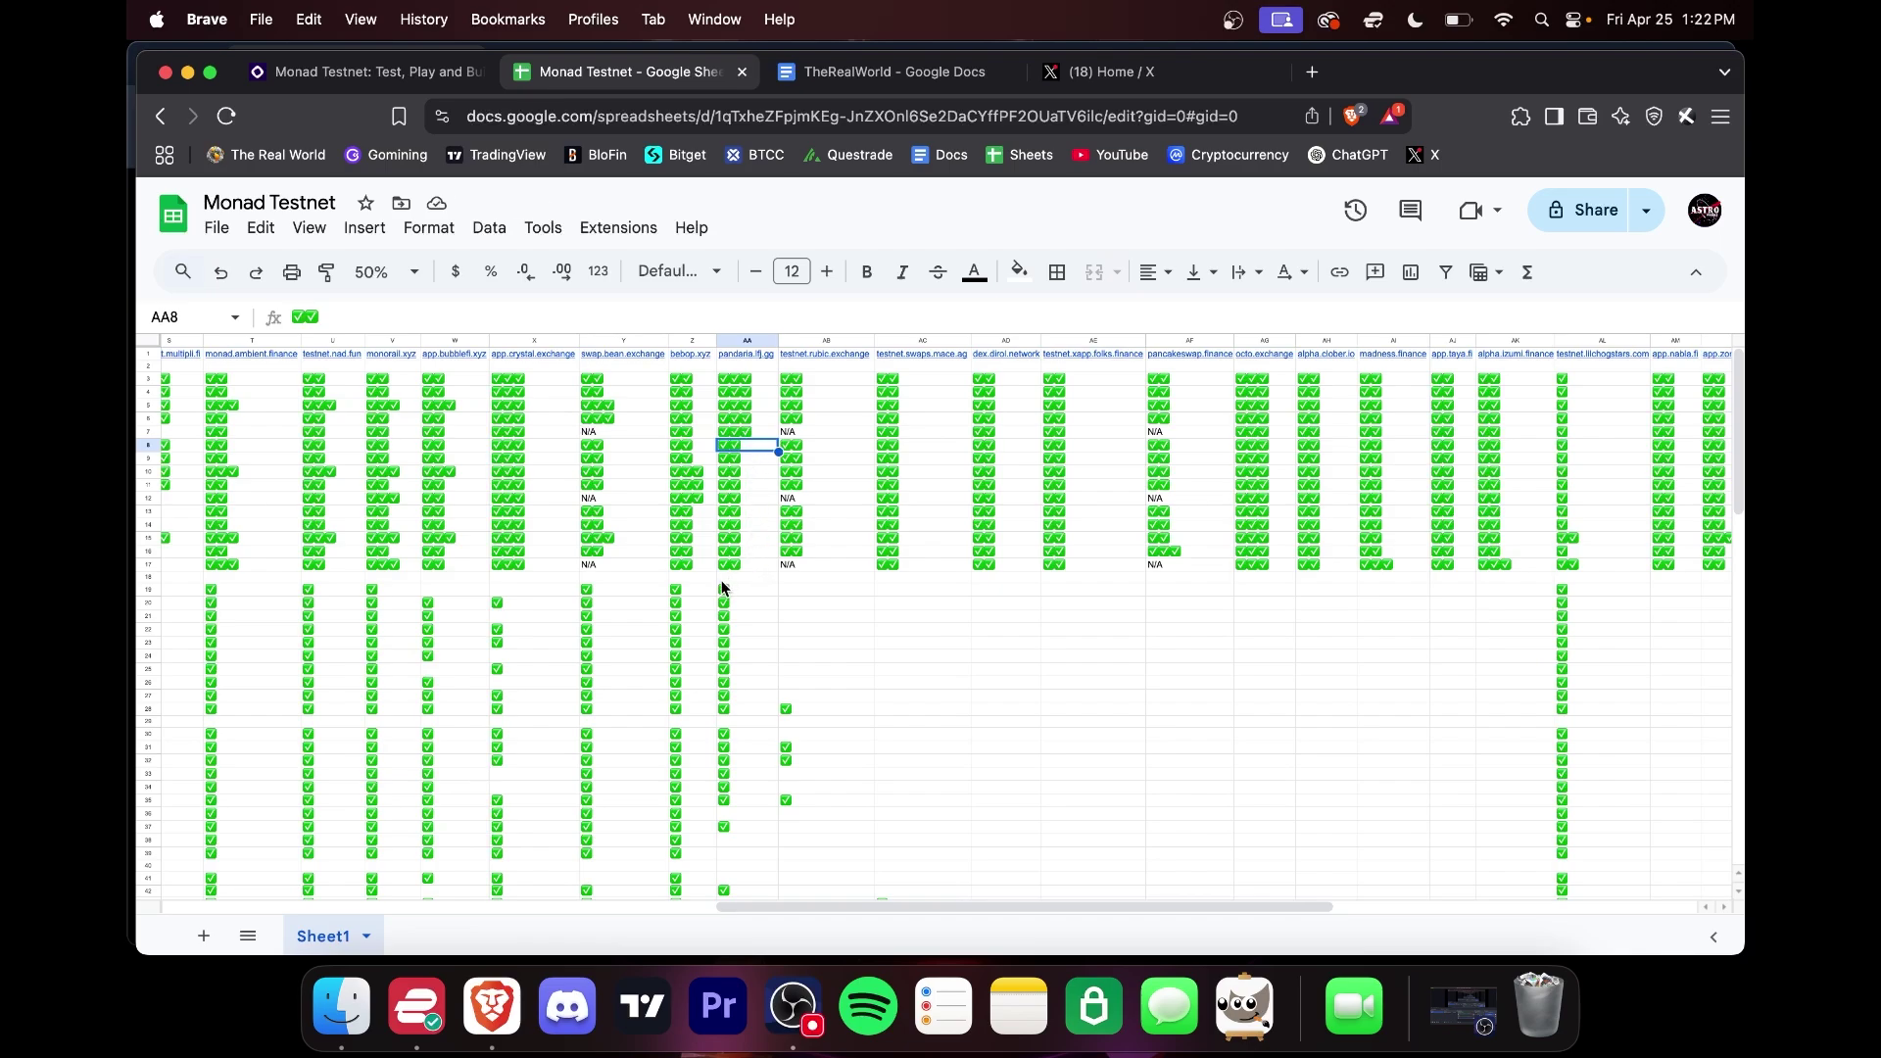
# Step: Minimize the spreadsheet, browse MetaMask's network list, and look at the other wallet extensions, including Phantom
pyautogui.click(187, 72)
pyautogui.click(533, 312)
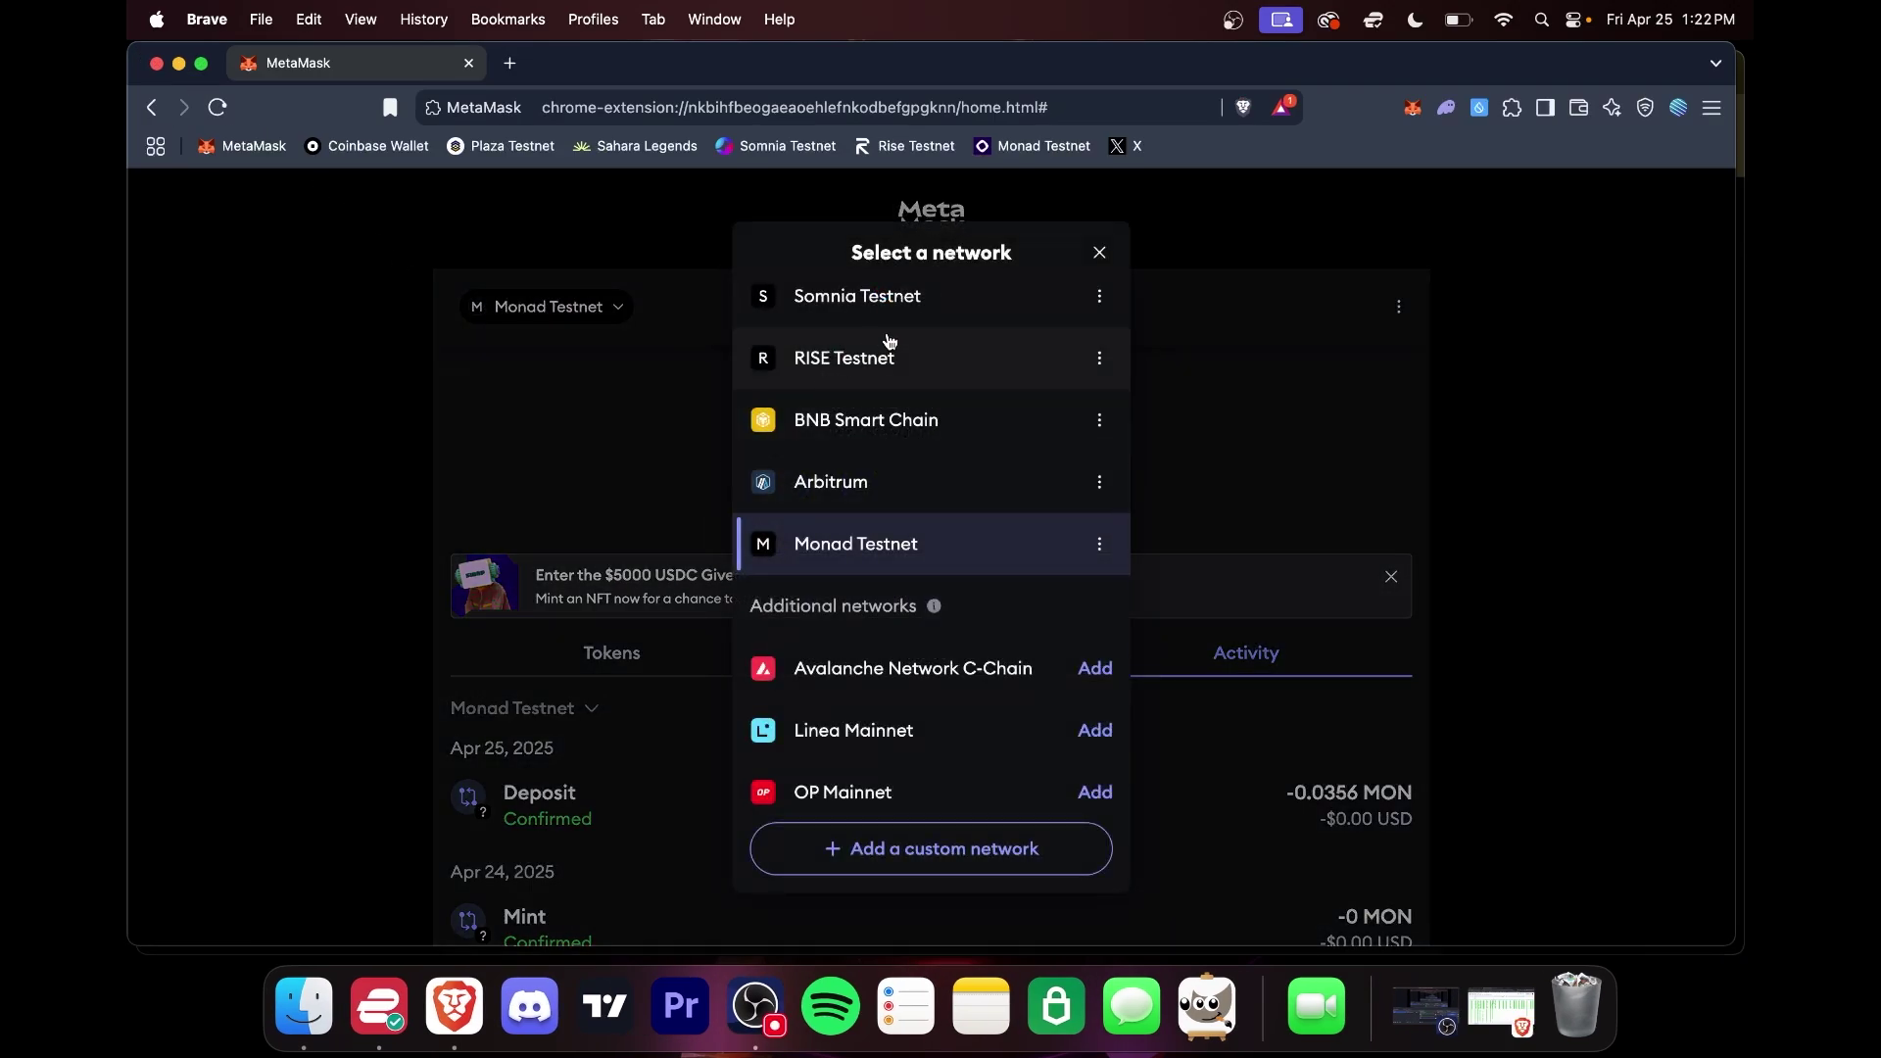
pyautogui.scroll(3, 882, 400)
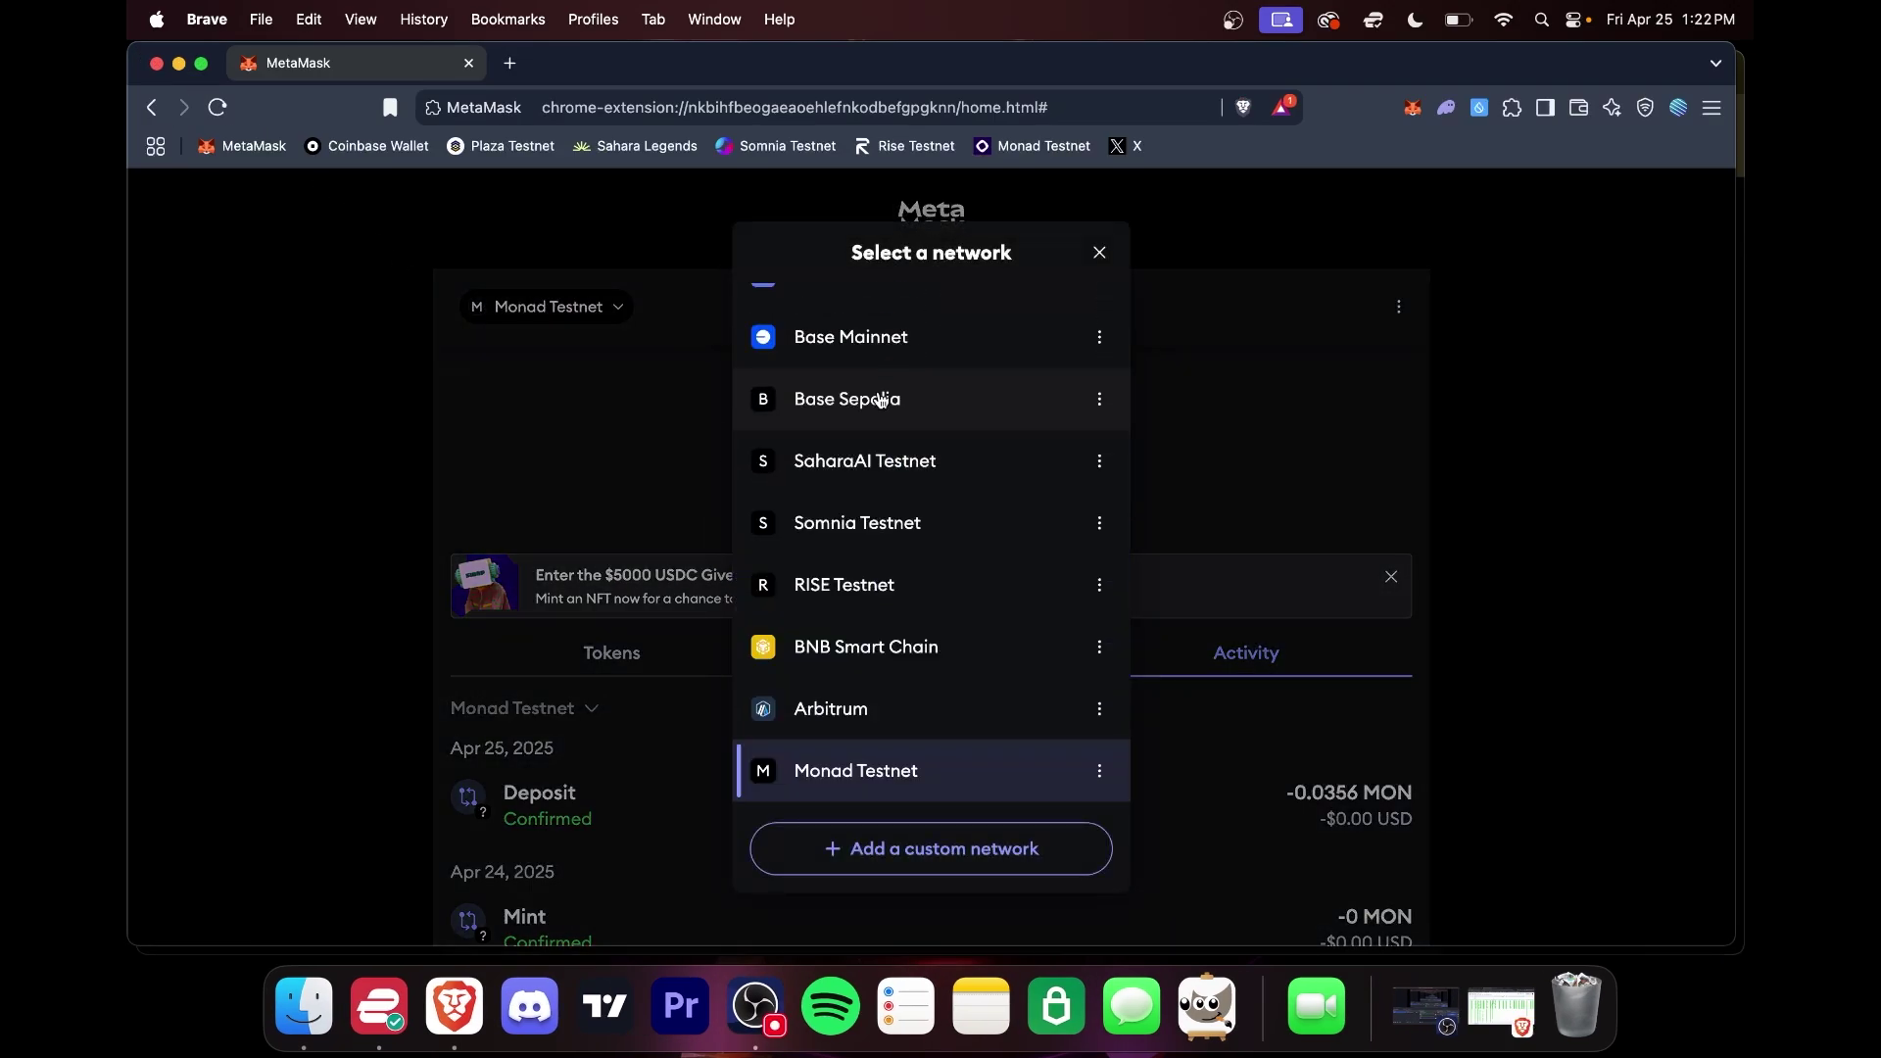
pyautogui.click(1099, 252)
pyautogui.click(1479, 107)
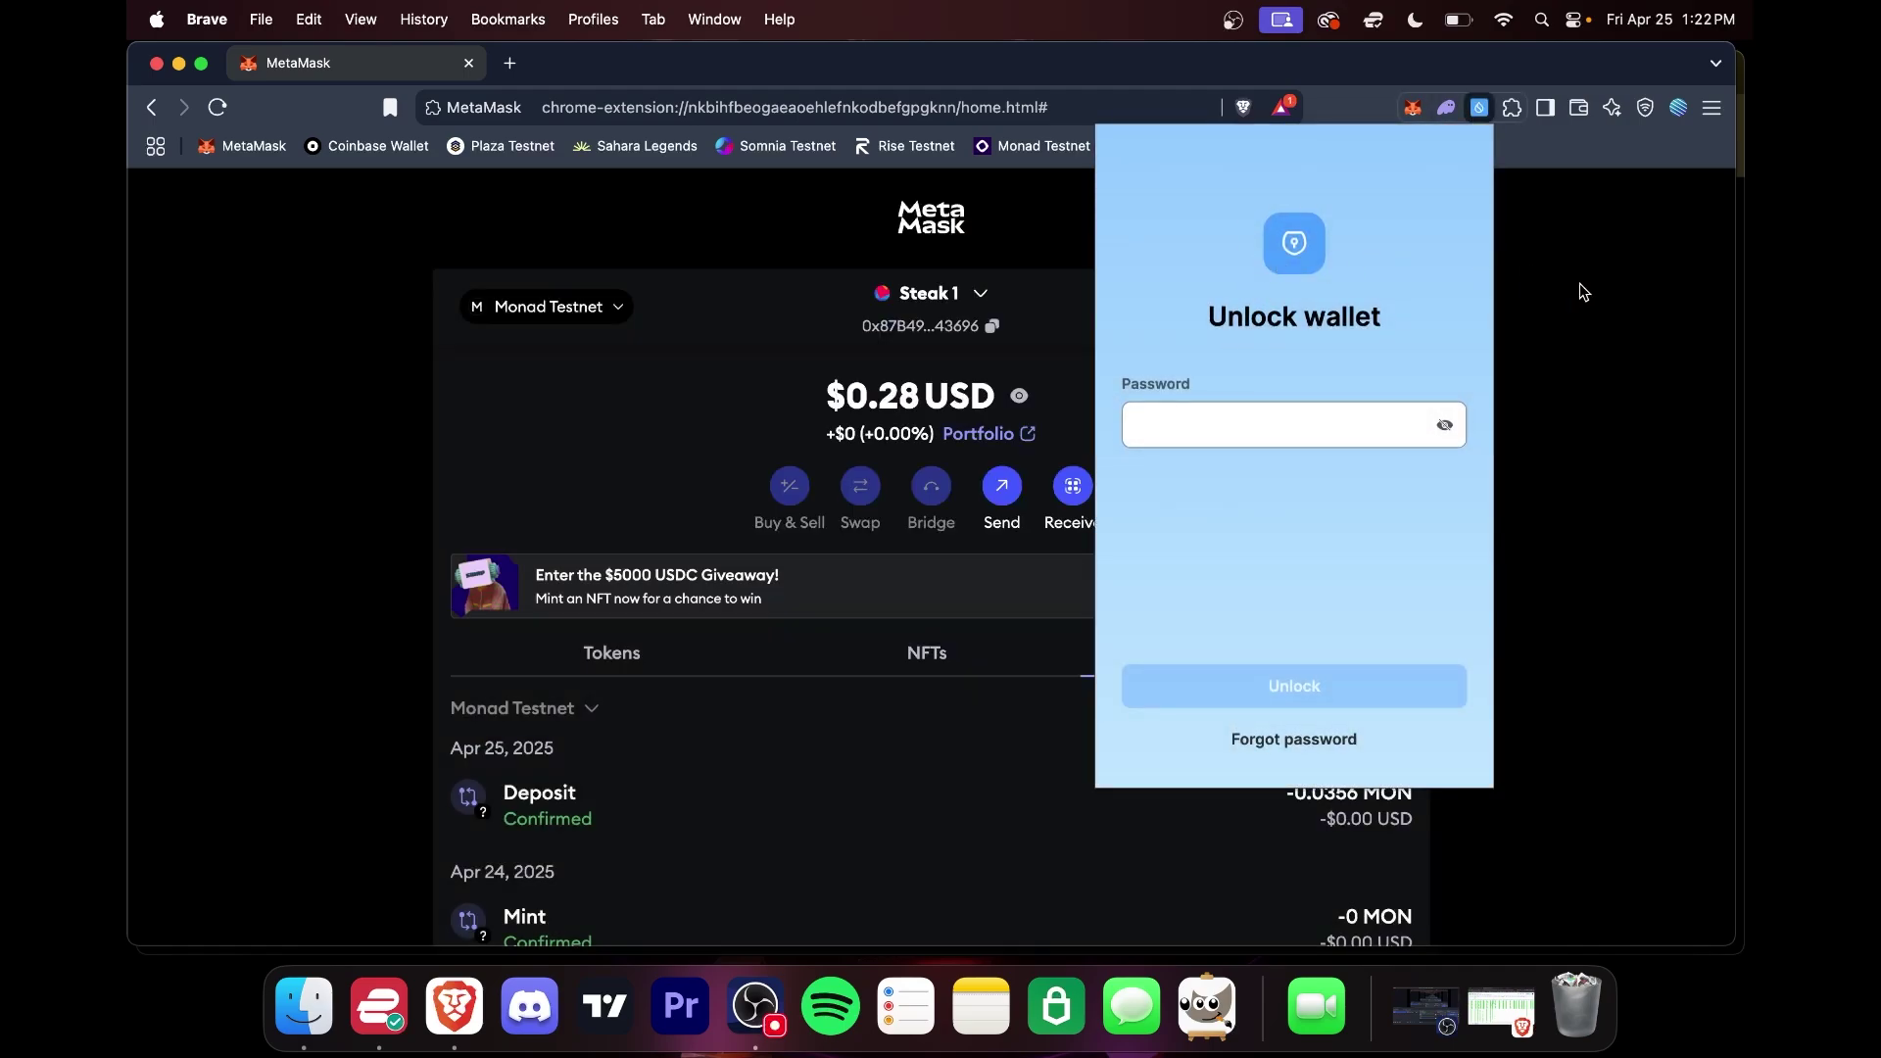
pyautogui.click(1446, 107)
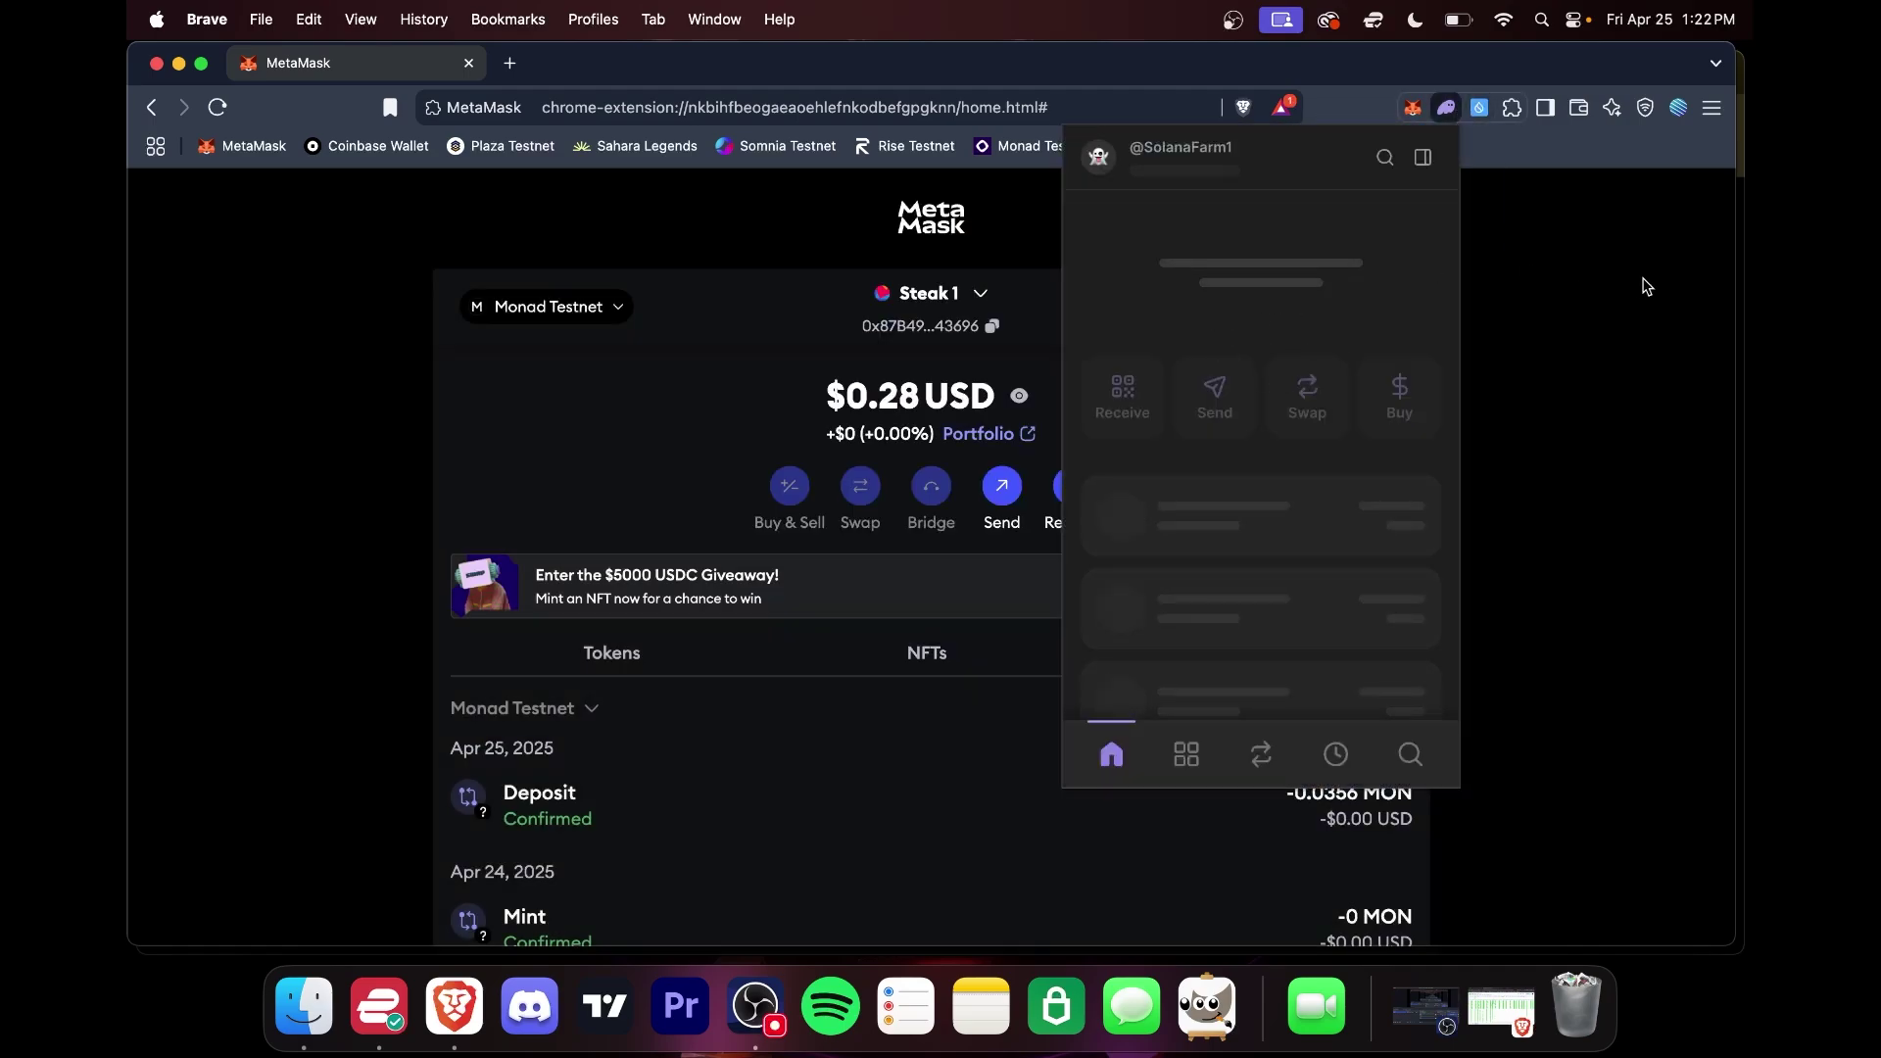
pyautogui.click(1646, 286)
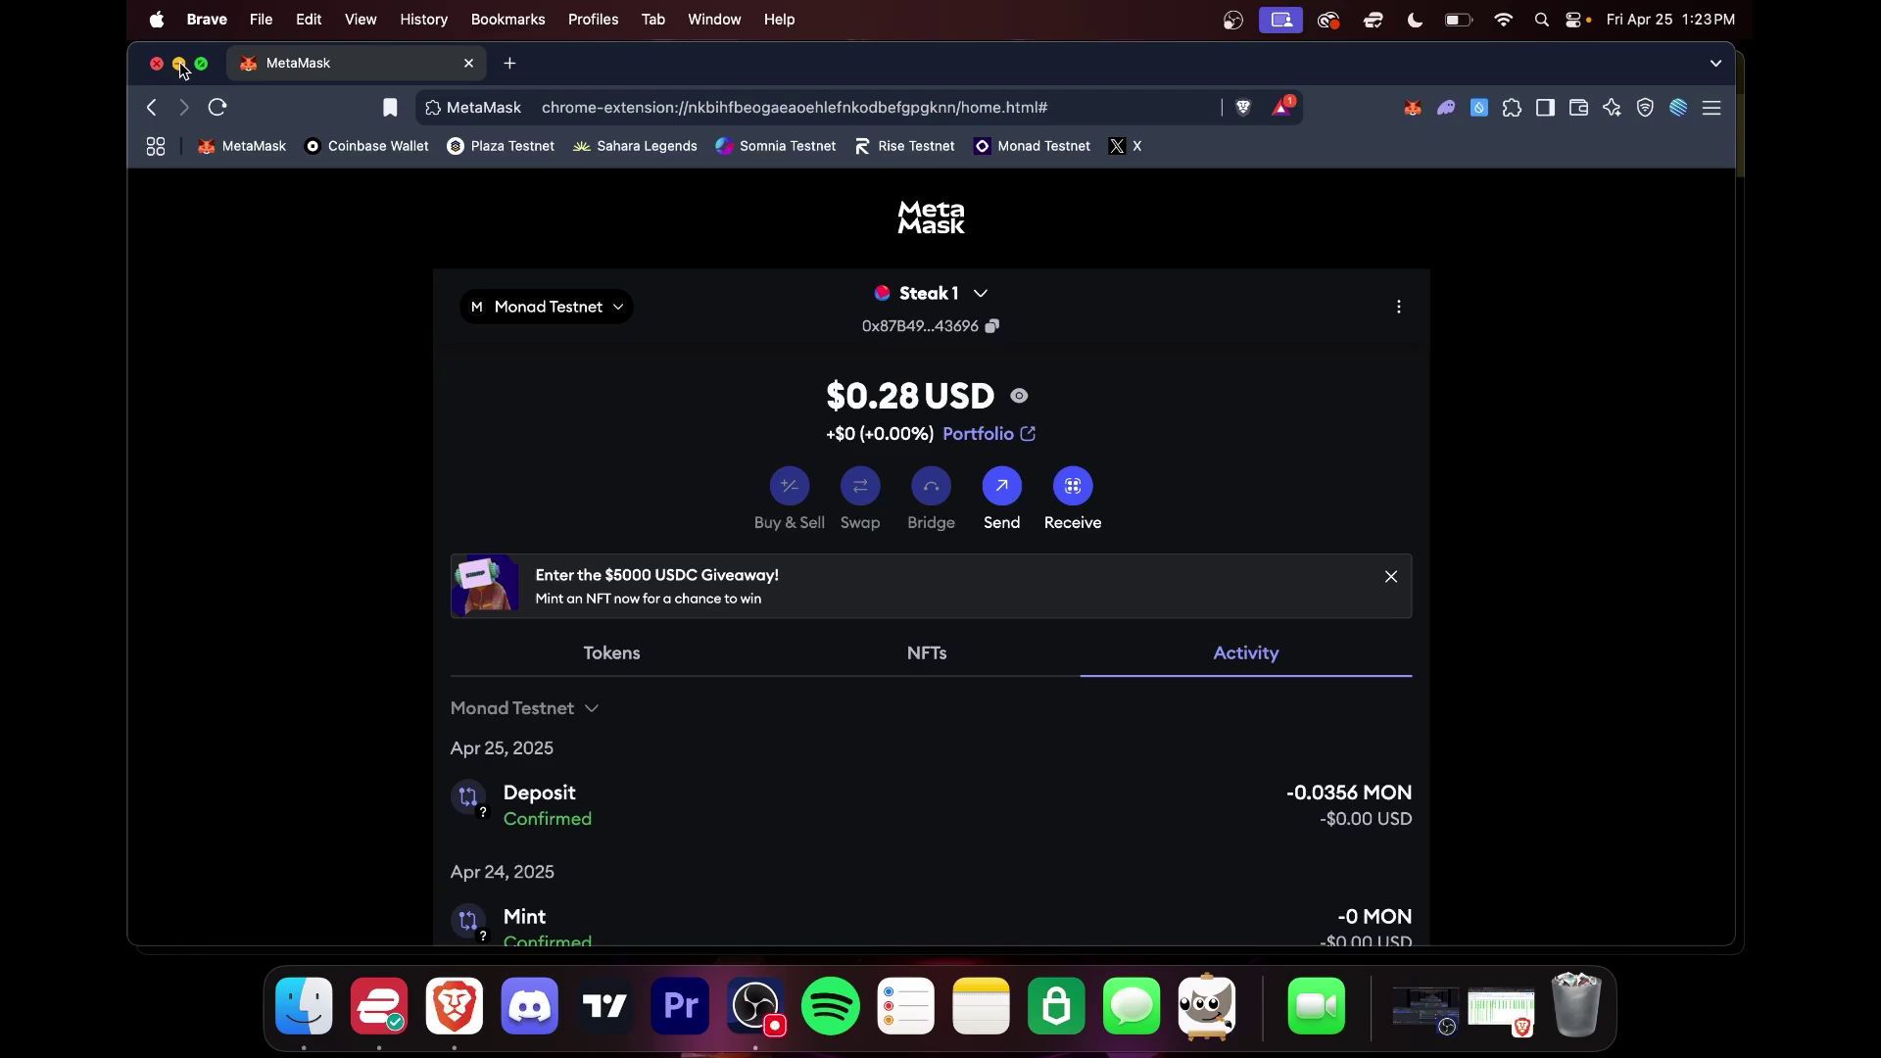
# Step: Review the first profile's MetaMask account list again and switch to OBS
pyautogui.click(941, 294)
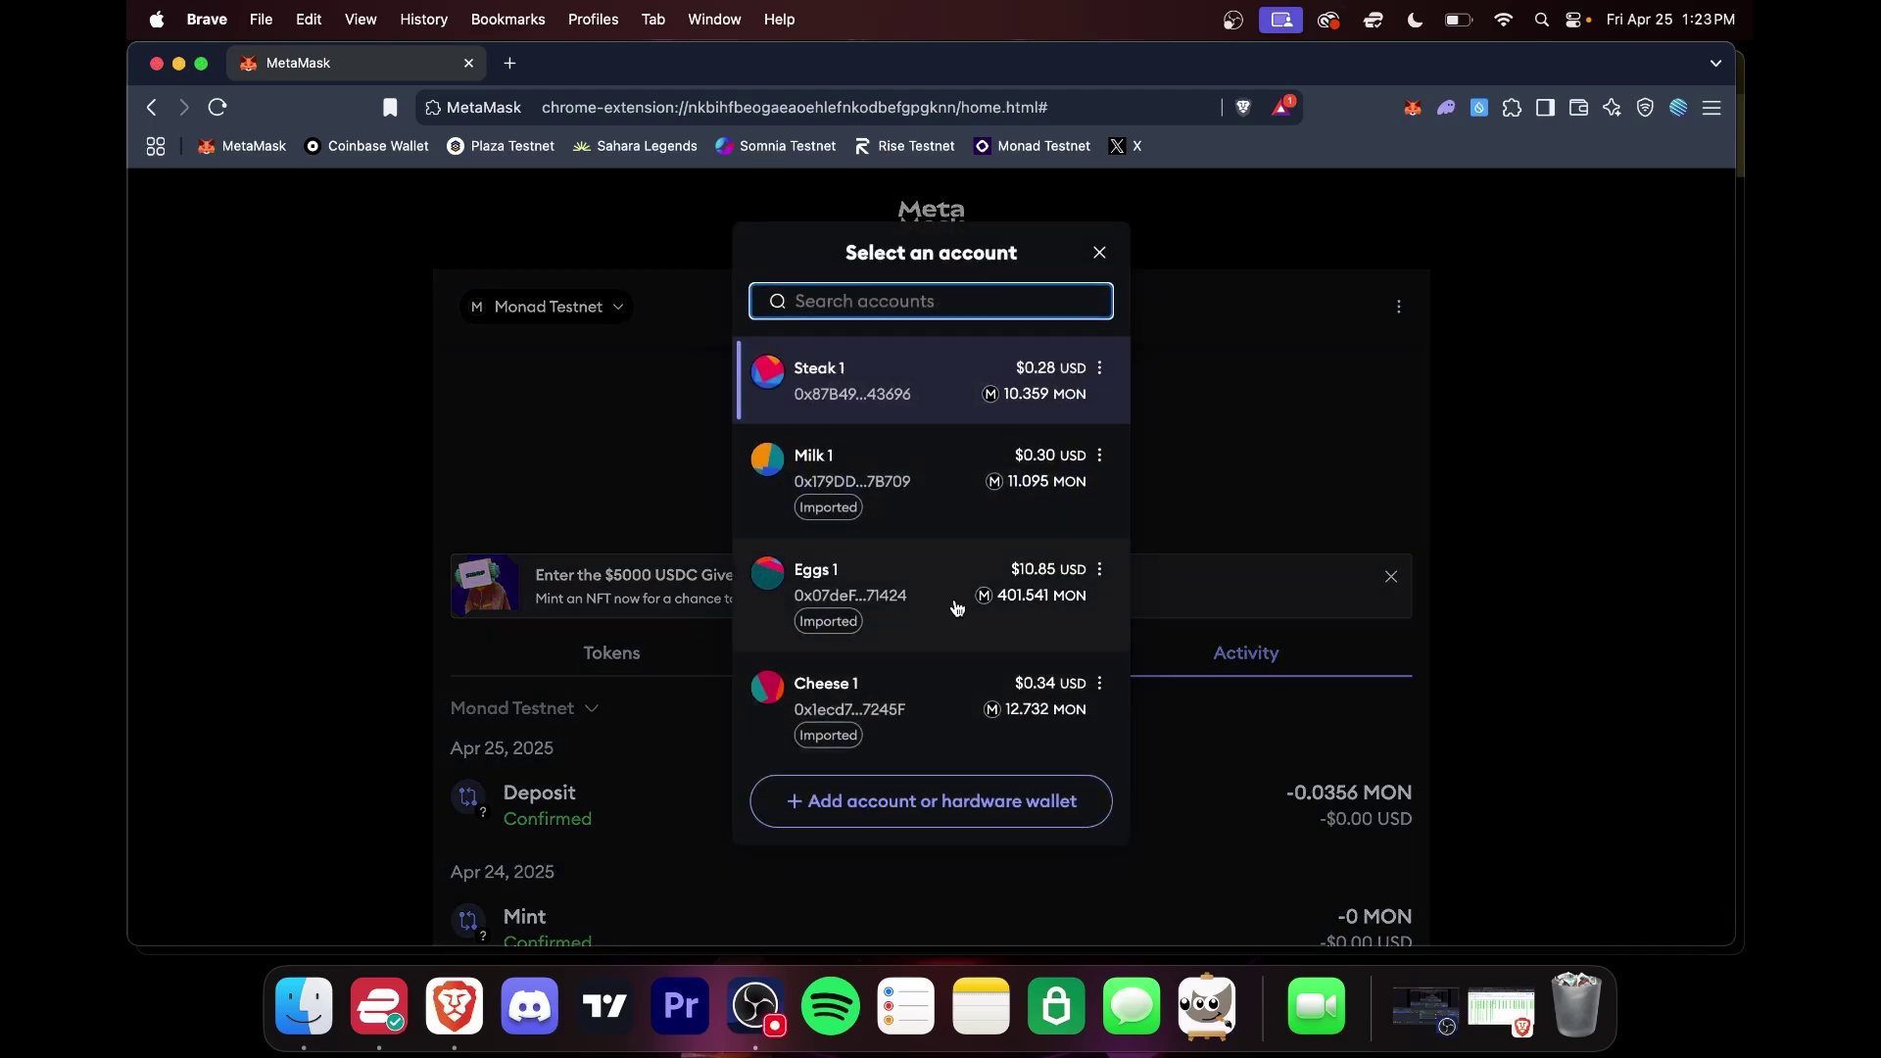
pyautogui.click(1099, 253)
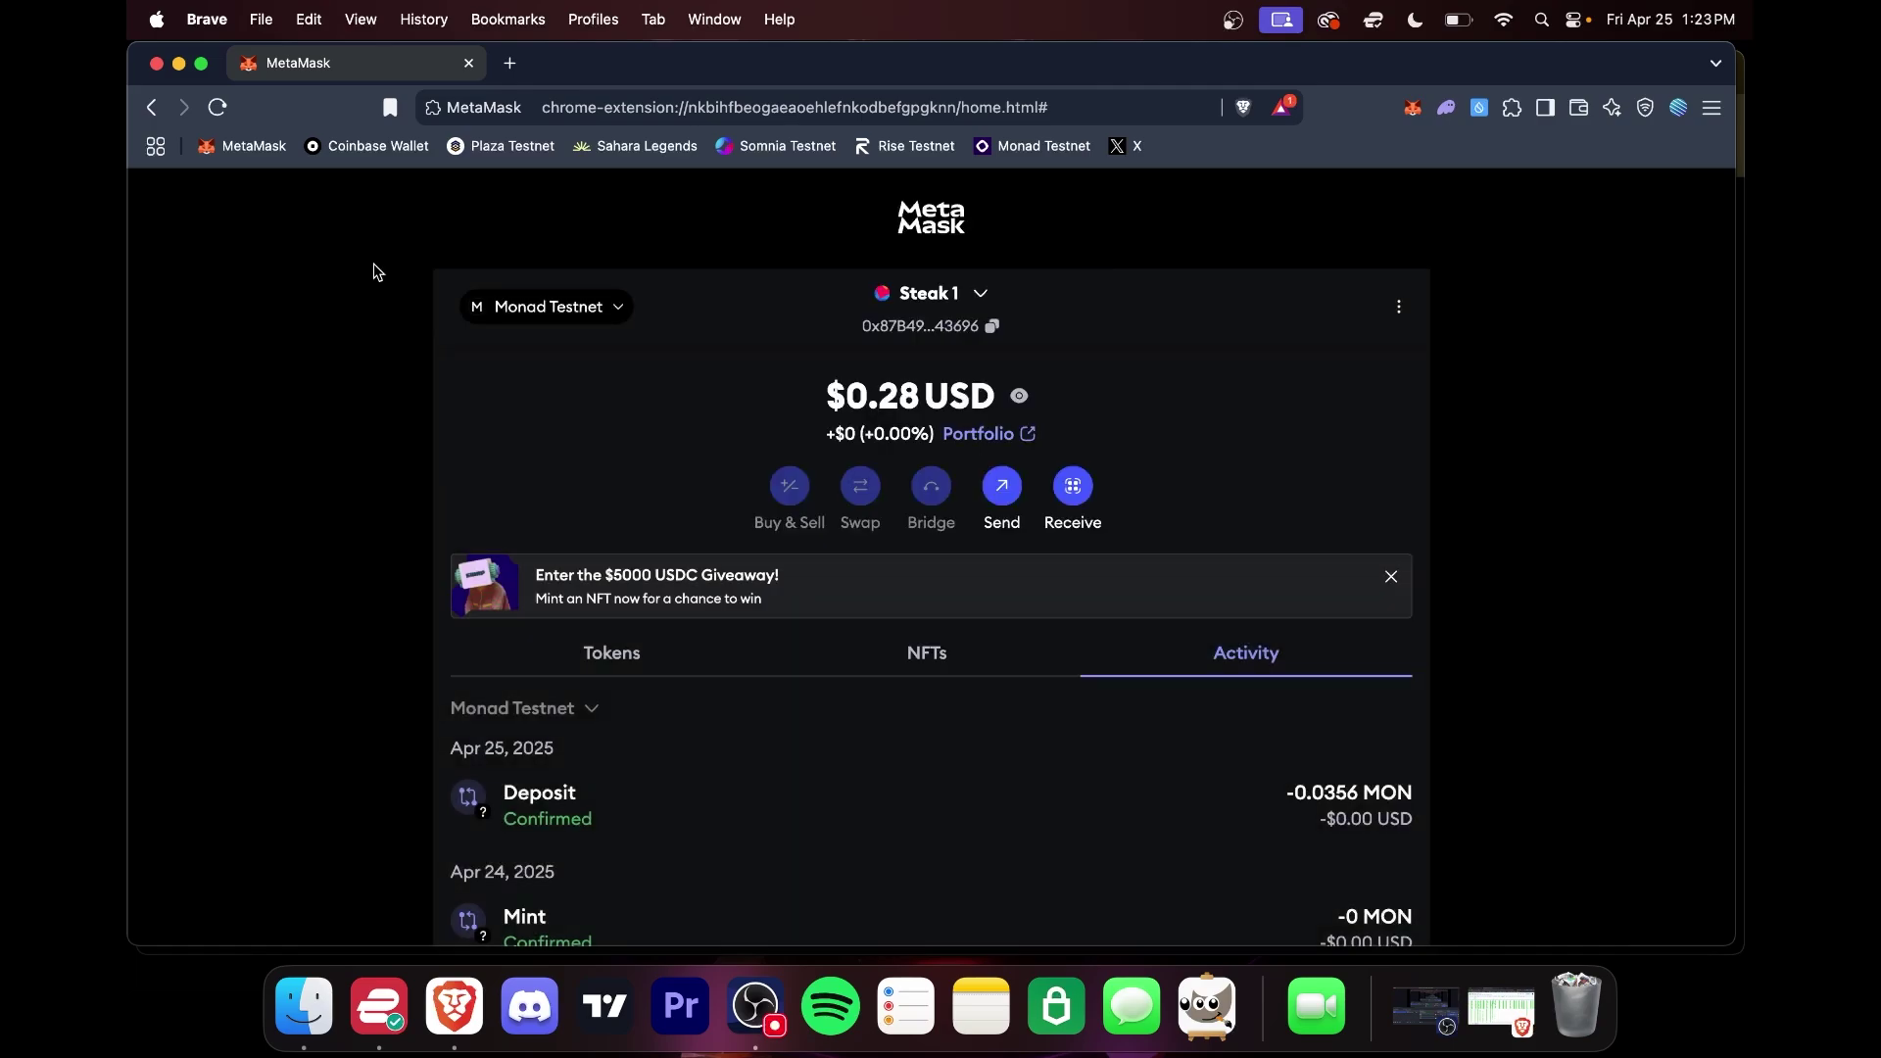
pyautogui.click(974, 280)
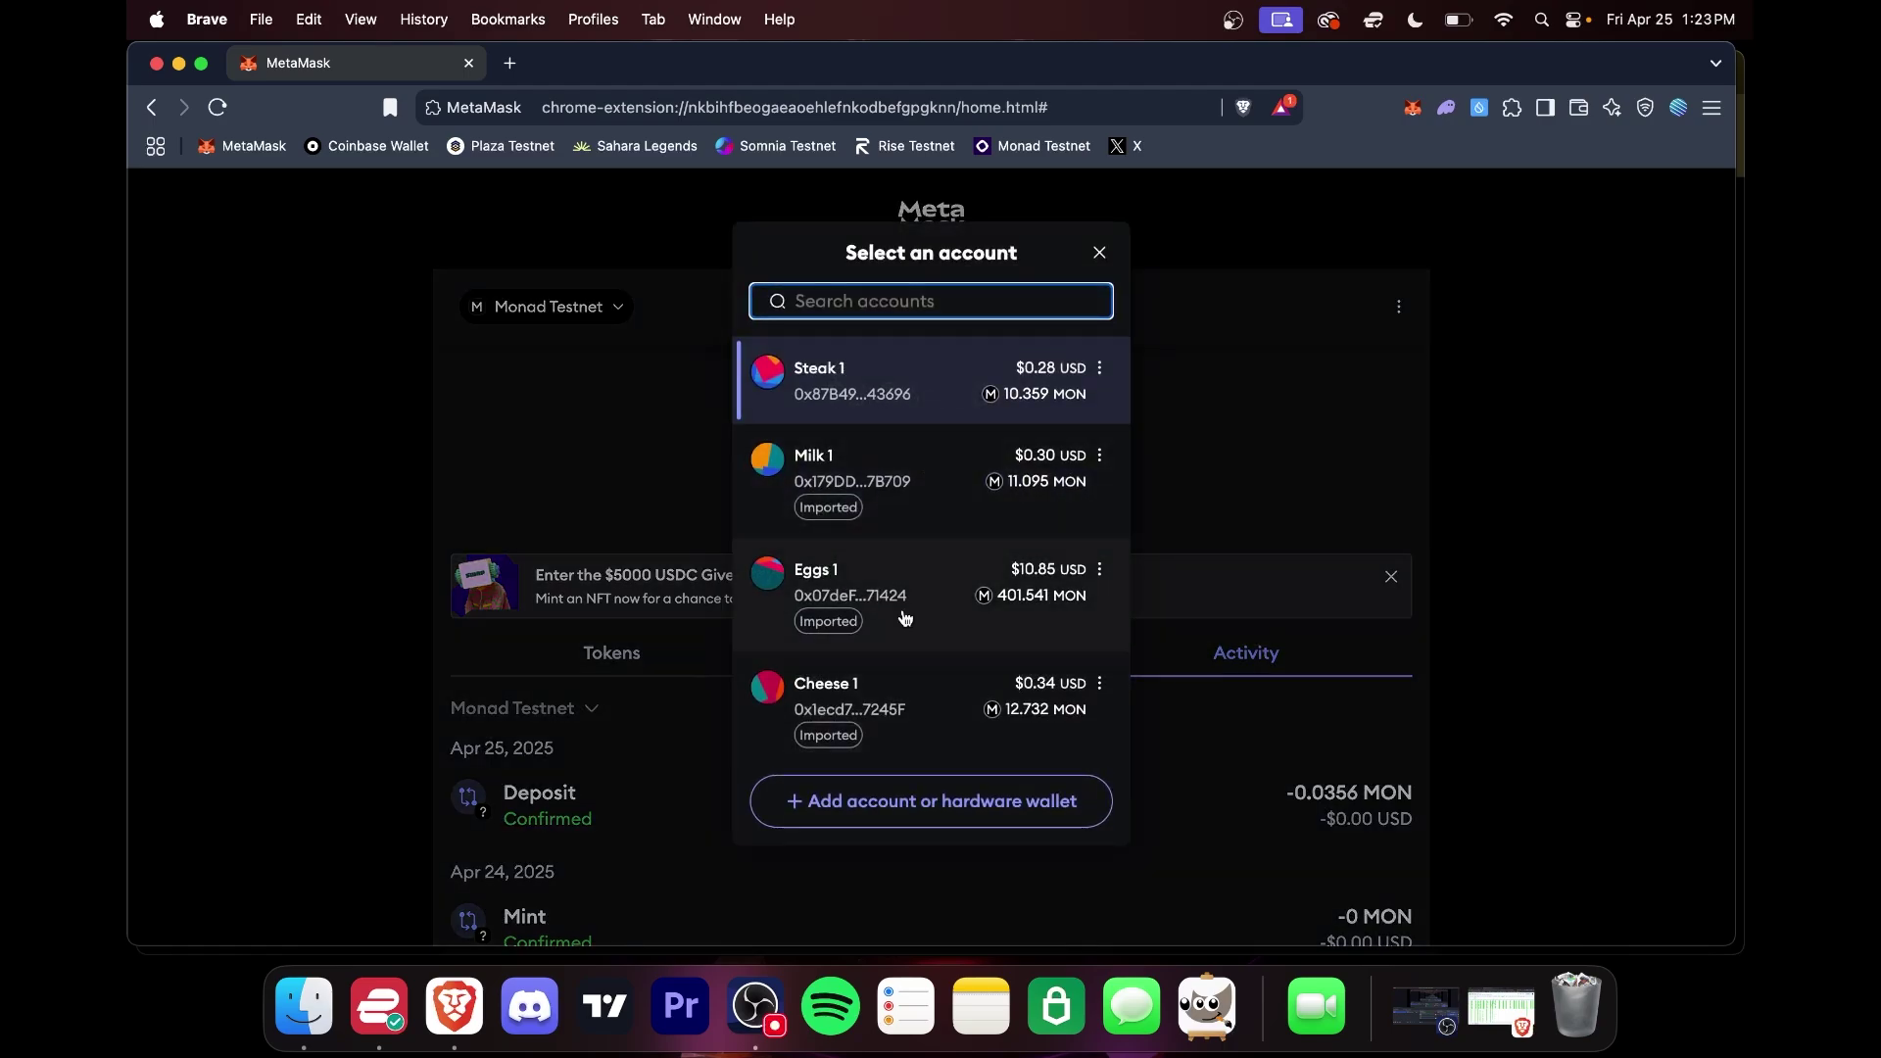
pyautogui.click(682, 288)
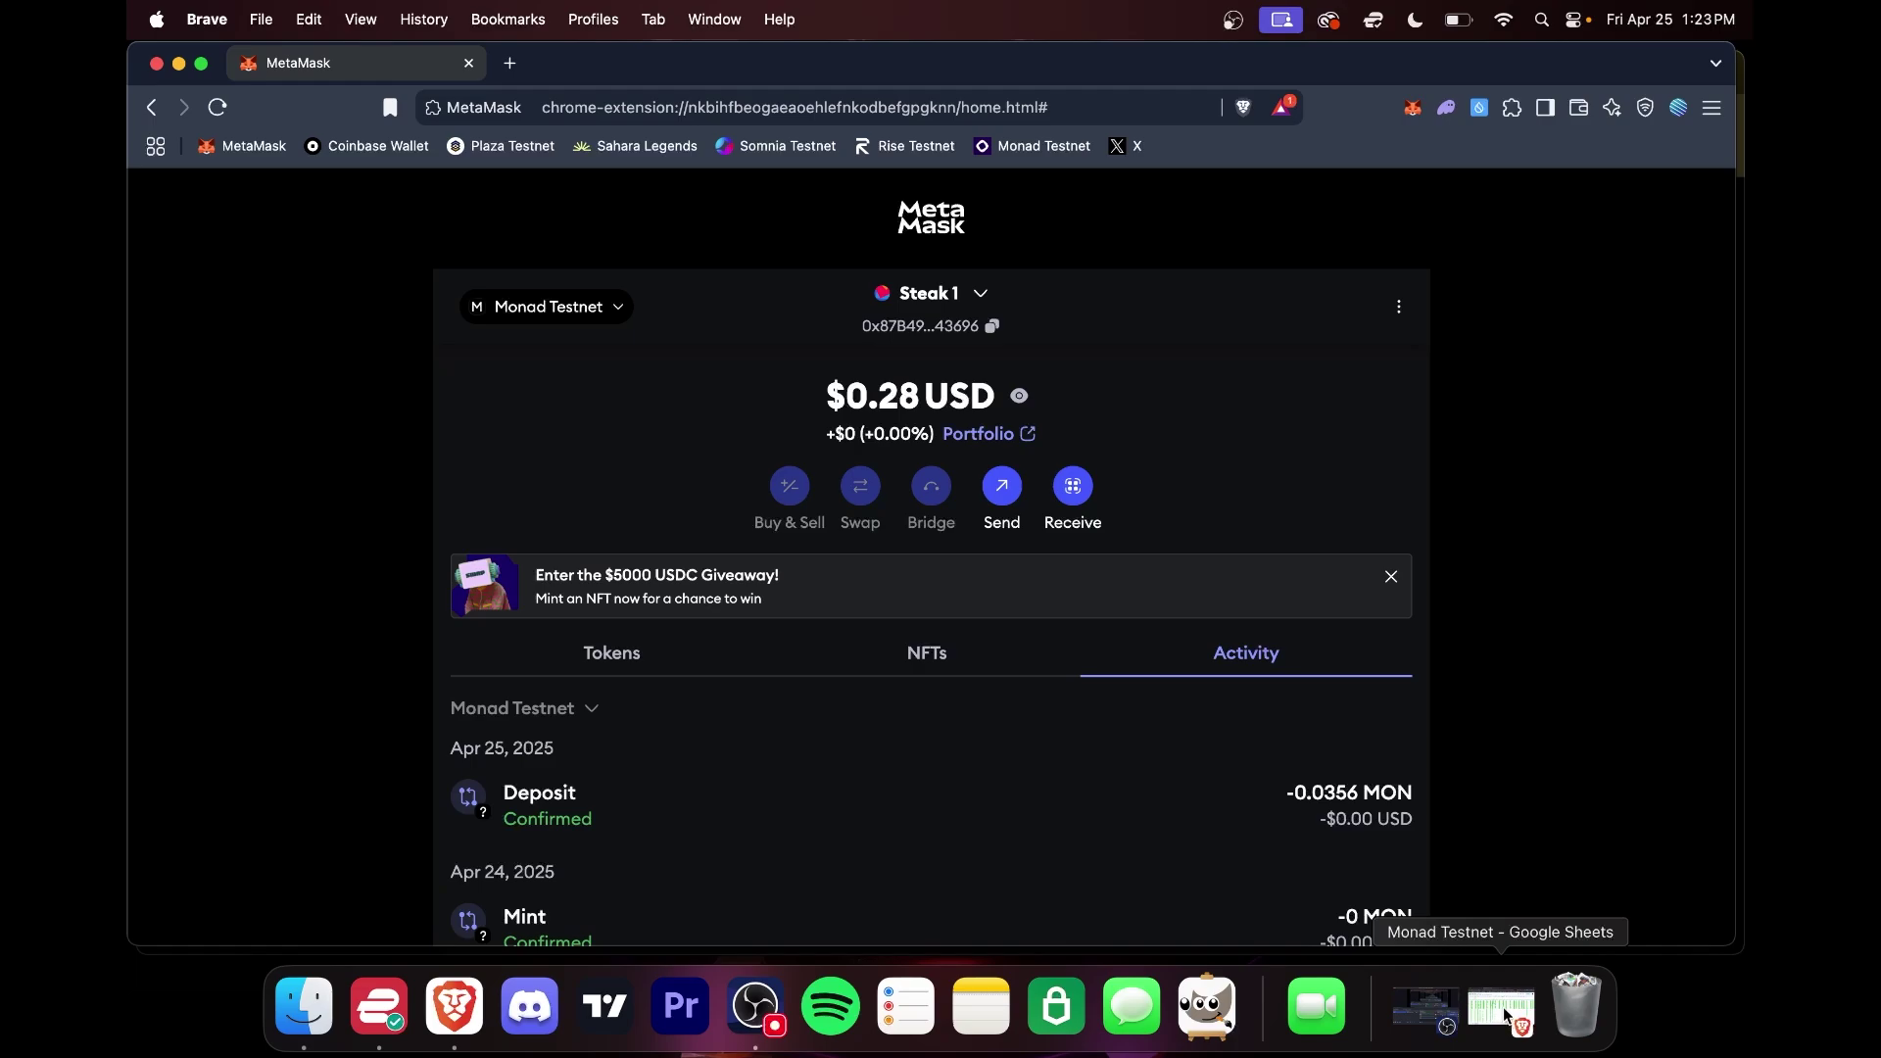
pyautogui.click(753, 1007)
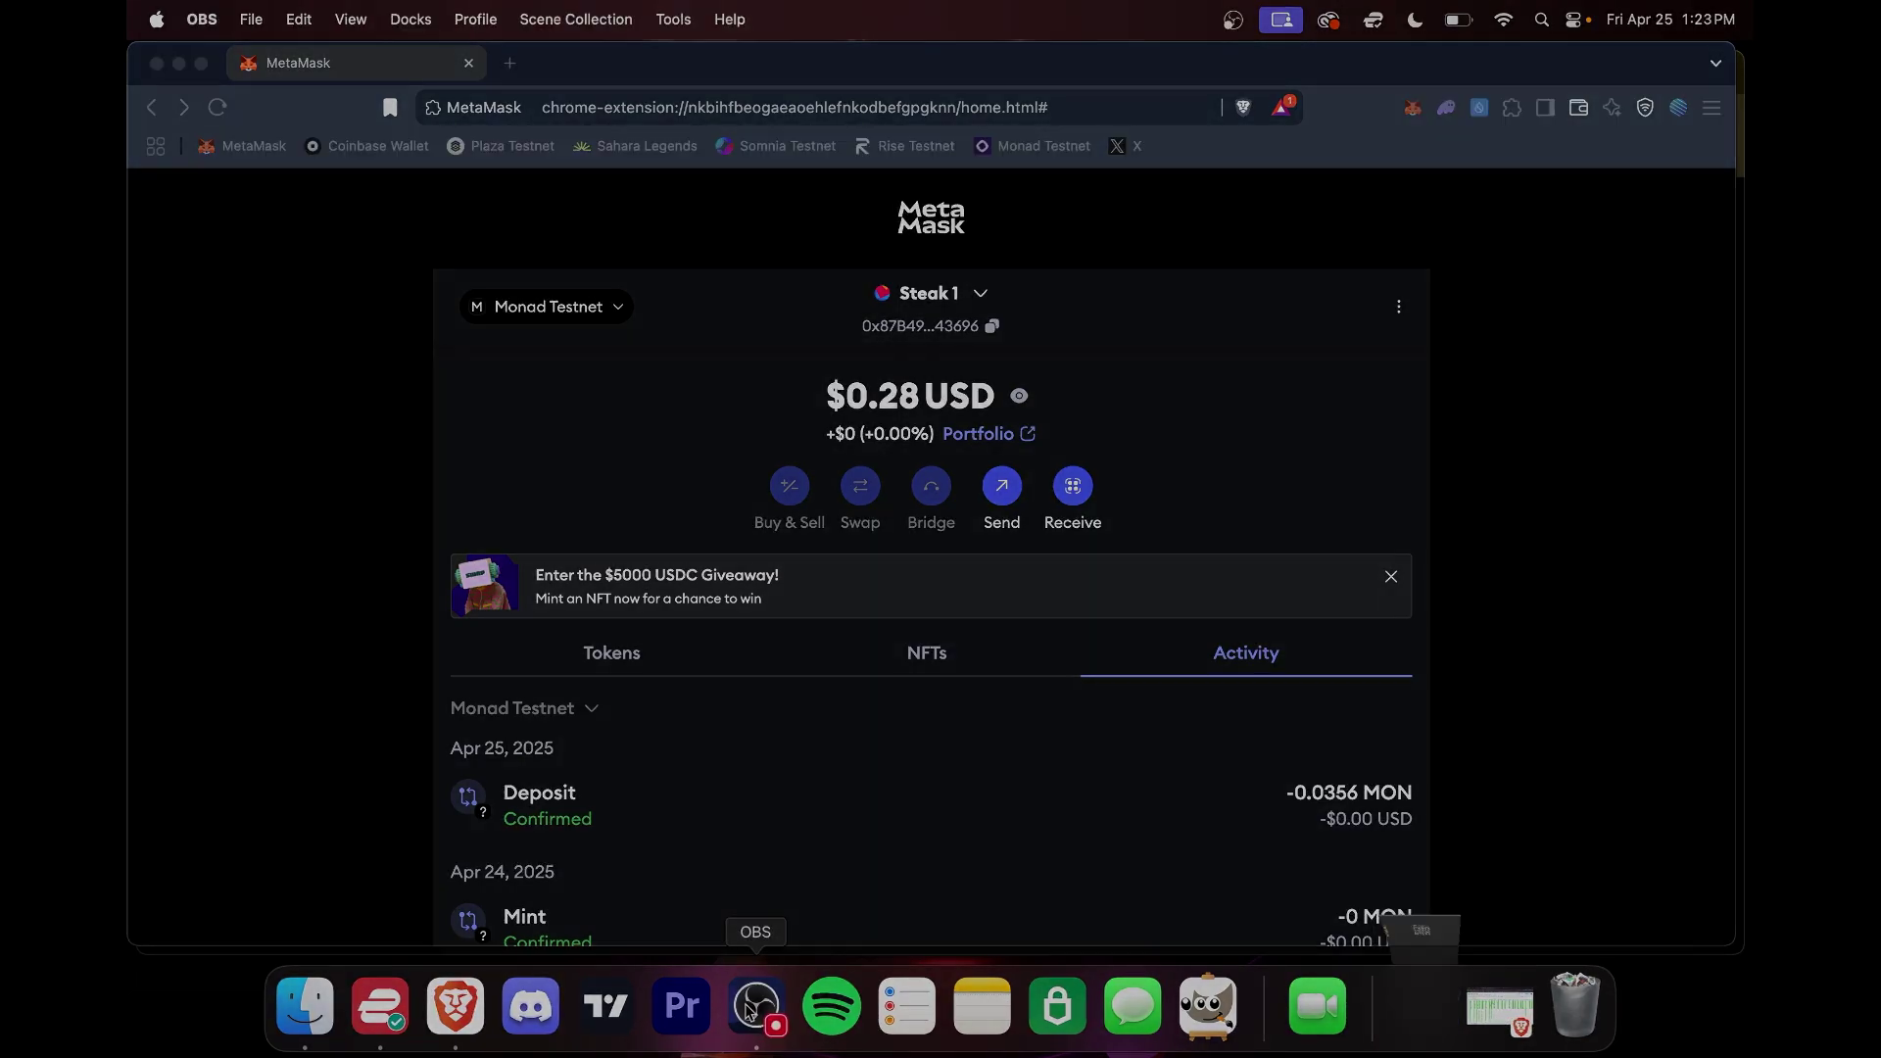